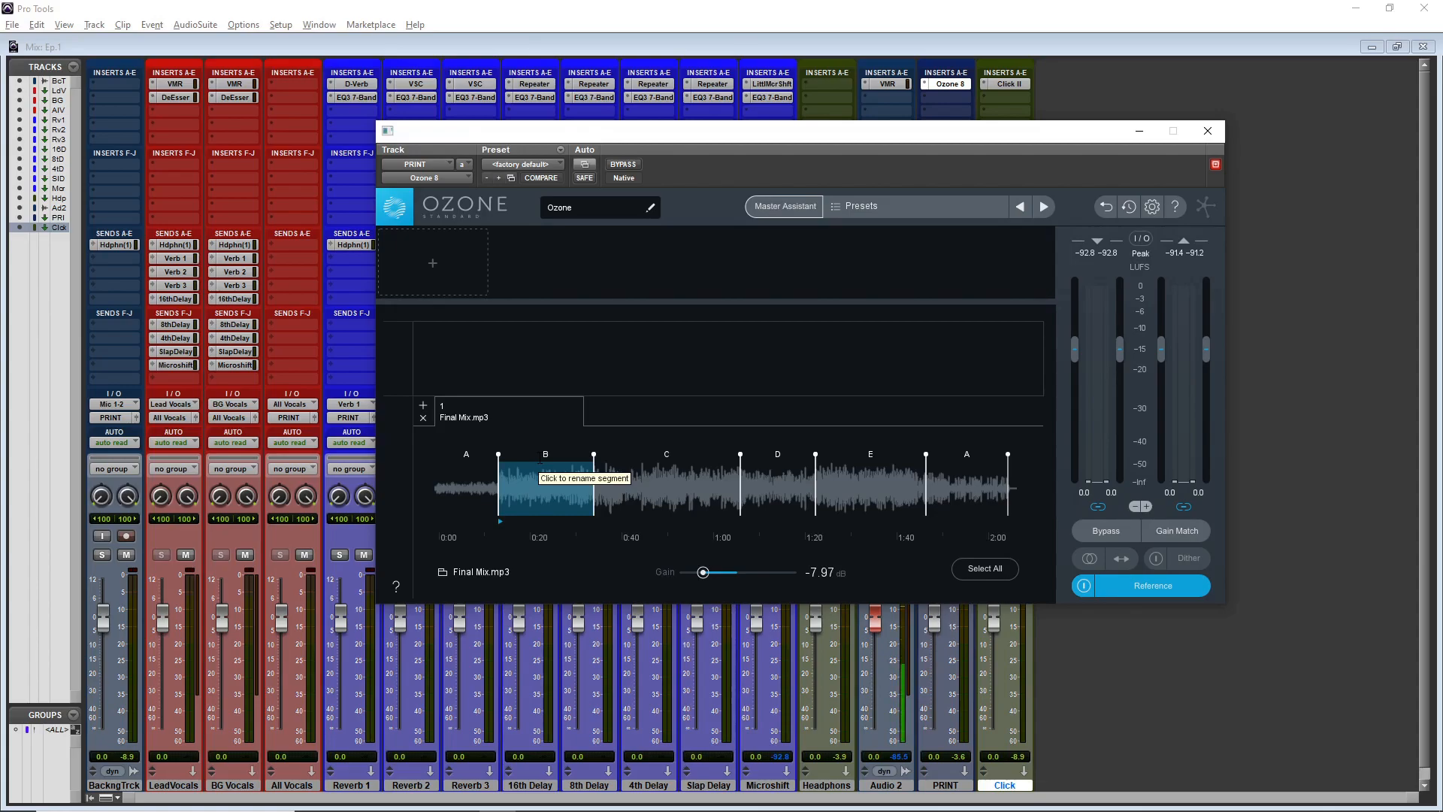
# - Select the whole Final Mix.mp3 reference track in Ozone and audition it from the beginning
pyautogui.click(961, 571)
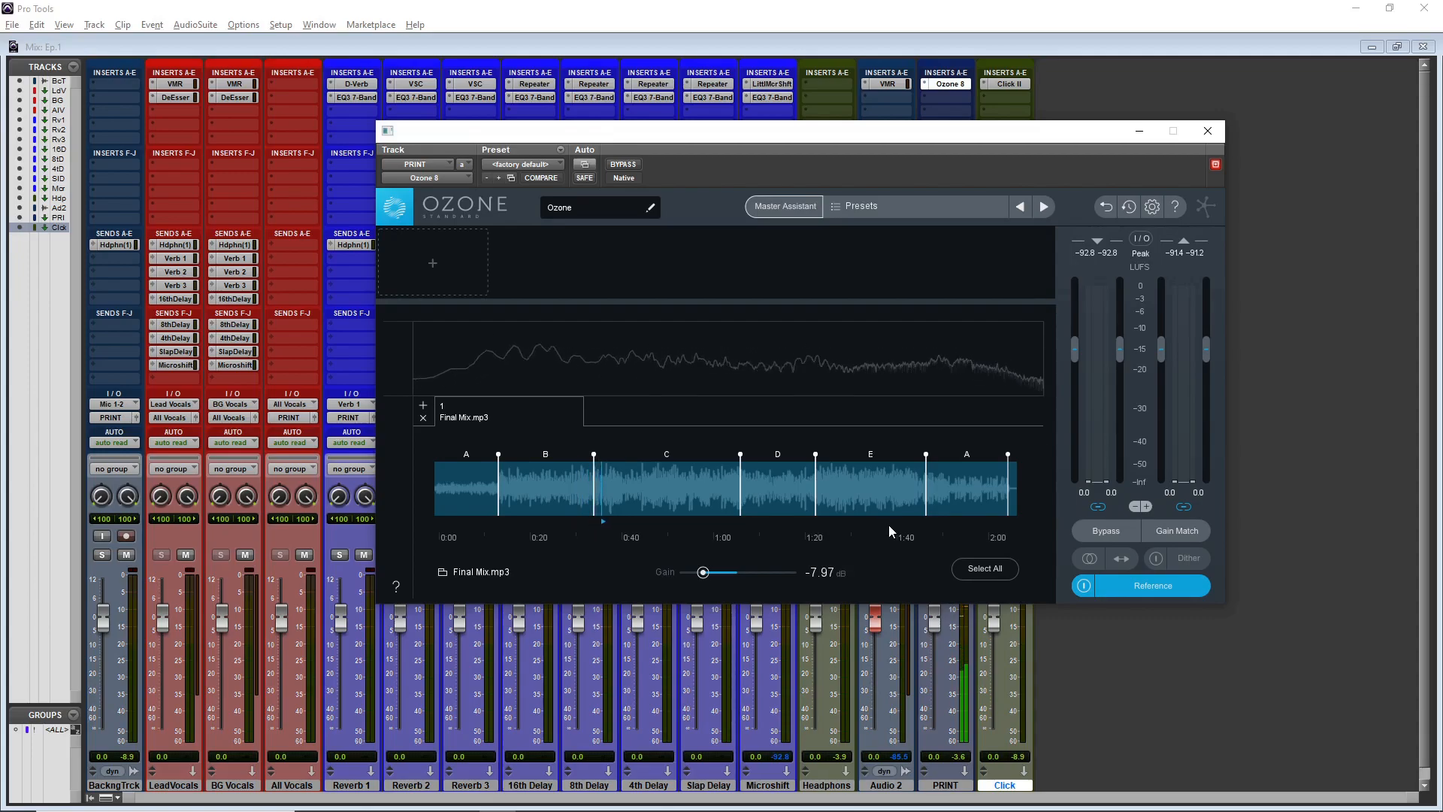
pyautogui.press('space')
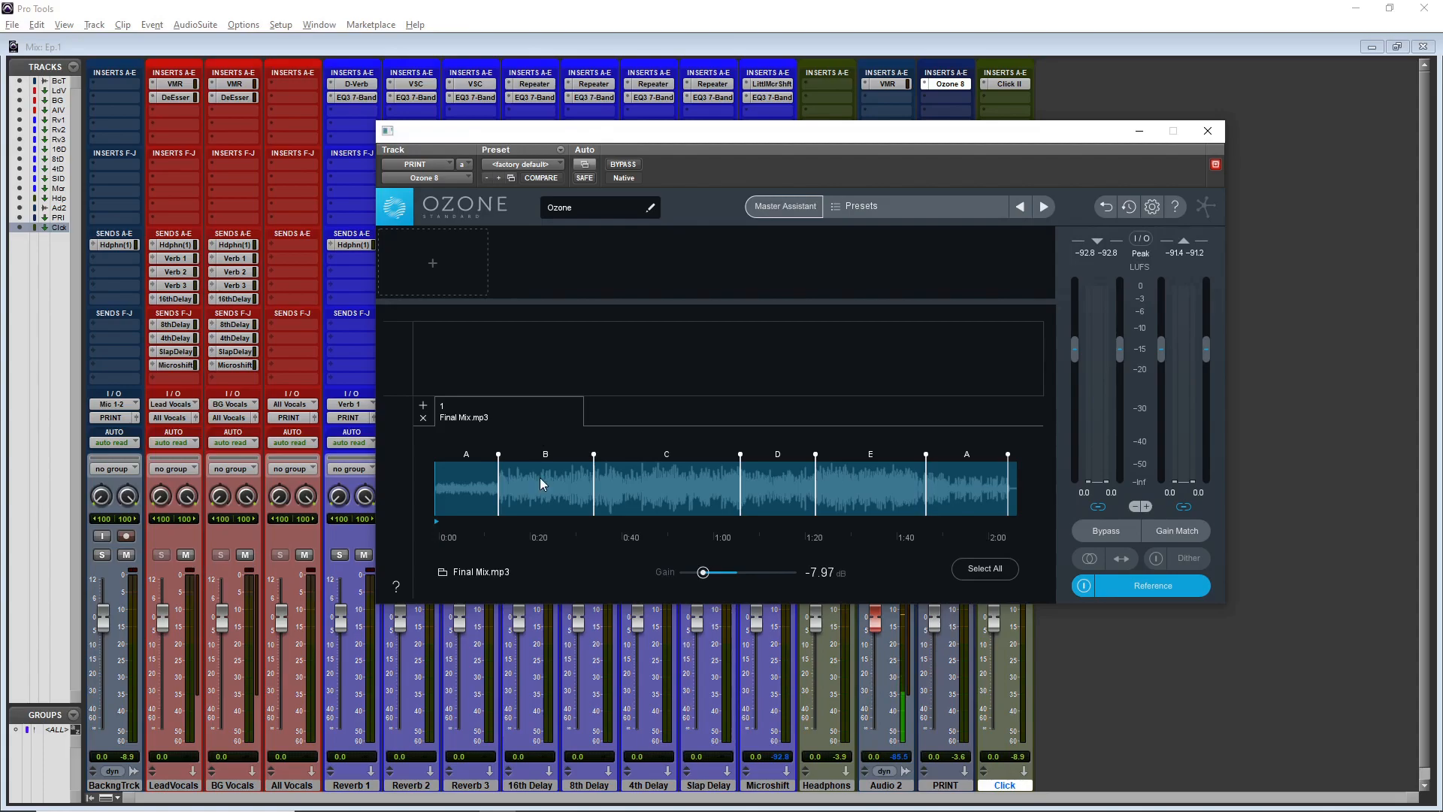
# - Shift the start and end dividers of segment B slightly later in the reference waveform and audition the segment
pyautogui.moveTo(499, 478); pyautogui.dragTo(512, 479)
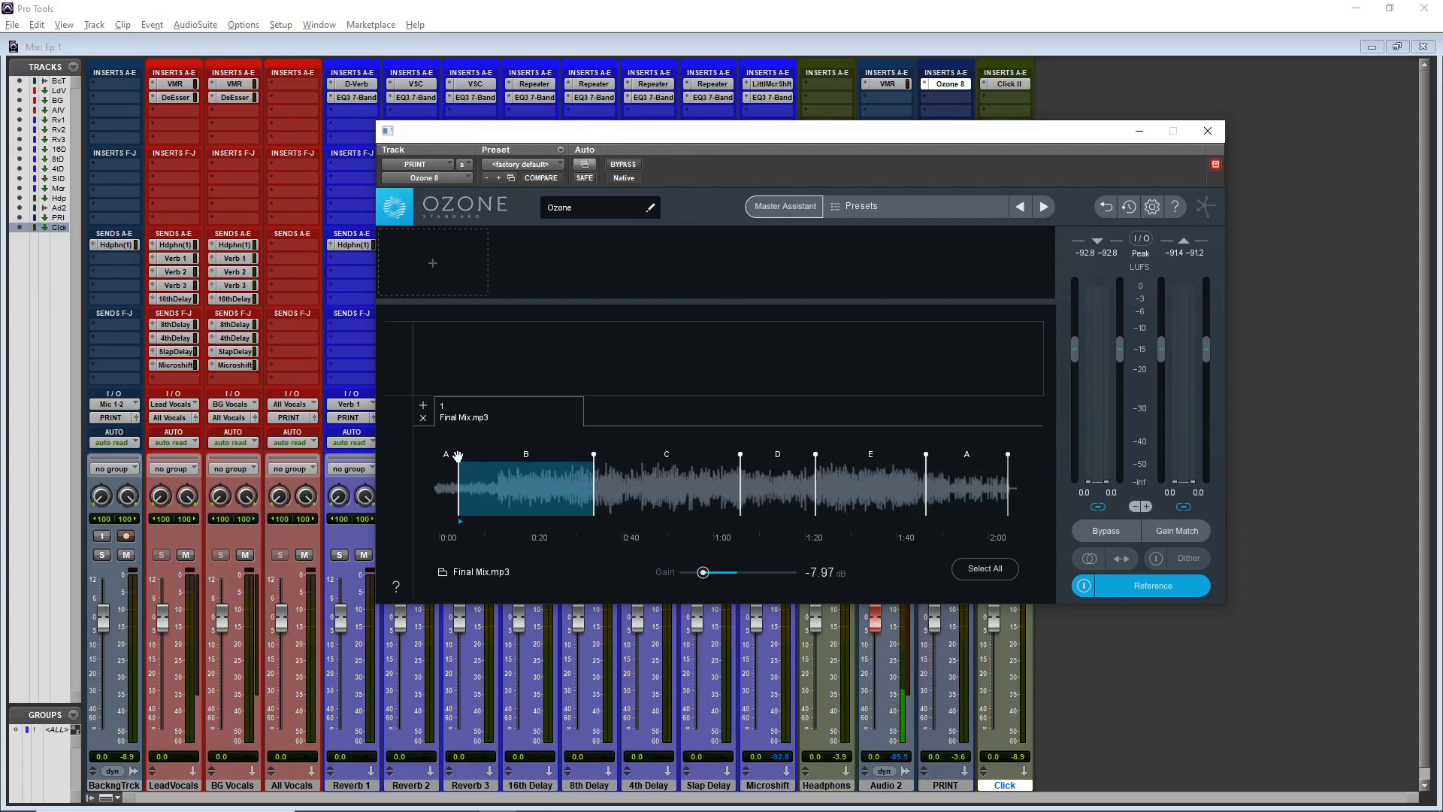
pyautogui.moveTo(459, 457); pyautogui.dragTo(505, 456)
pyautogui.moveTo(593, 456); pyautogui.dragTo(598, 458)
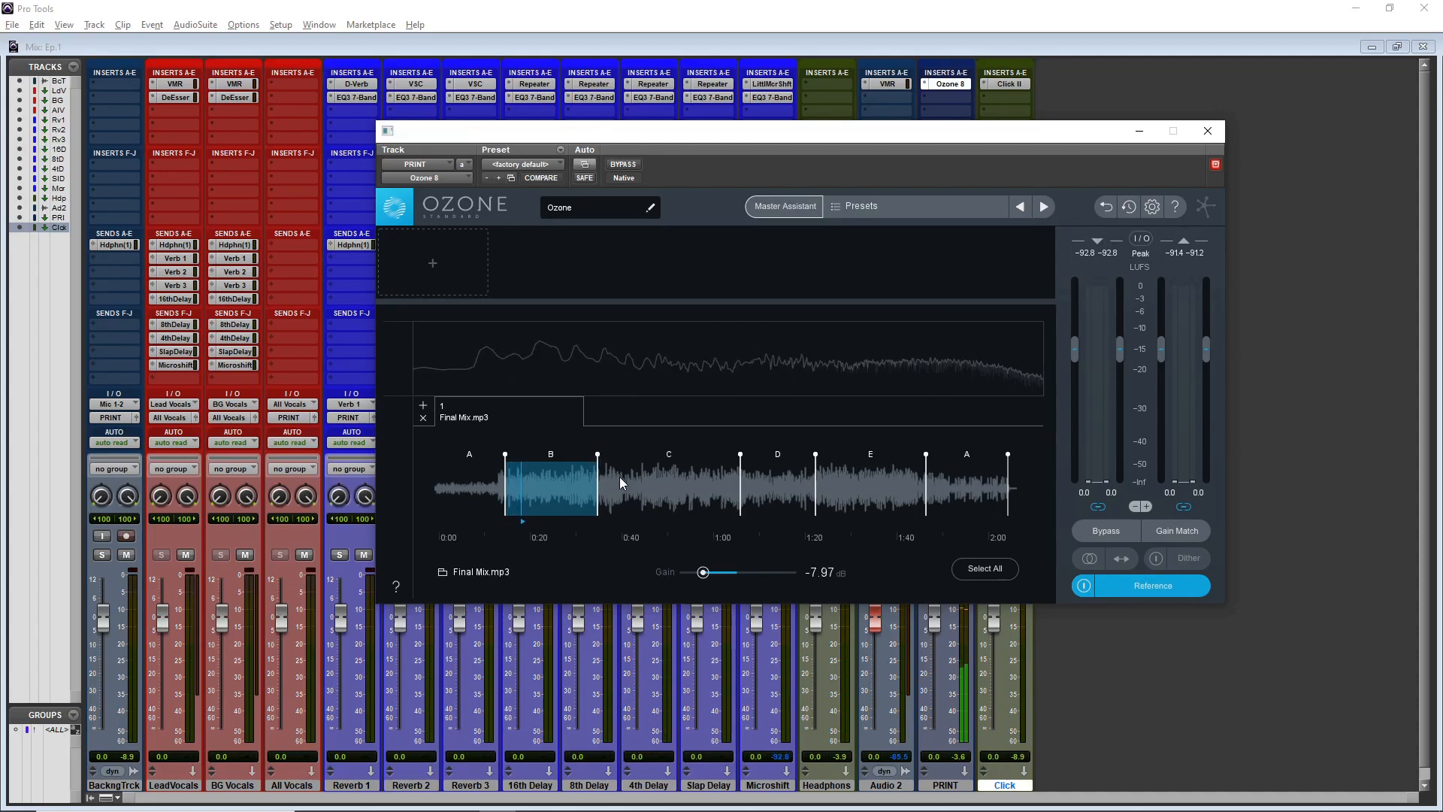
pyautogui.press('space')
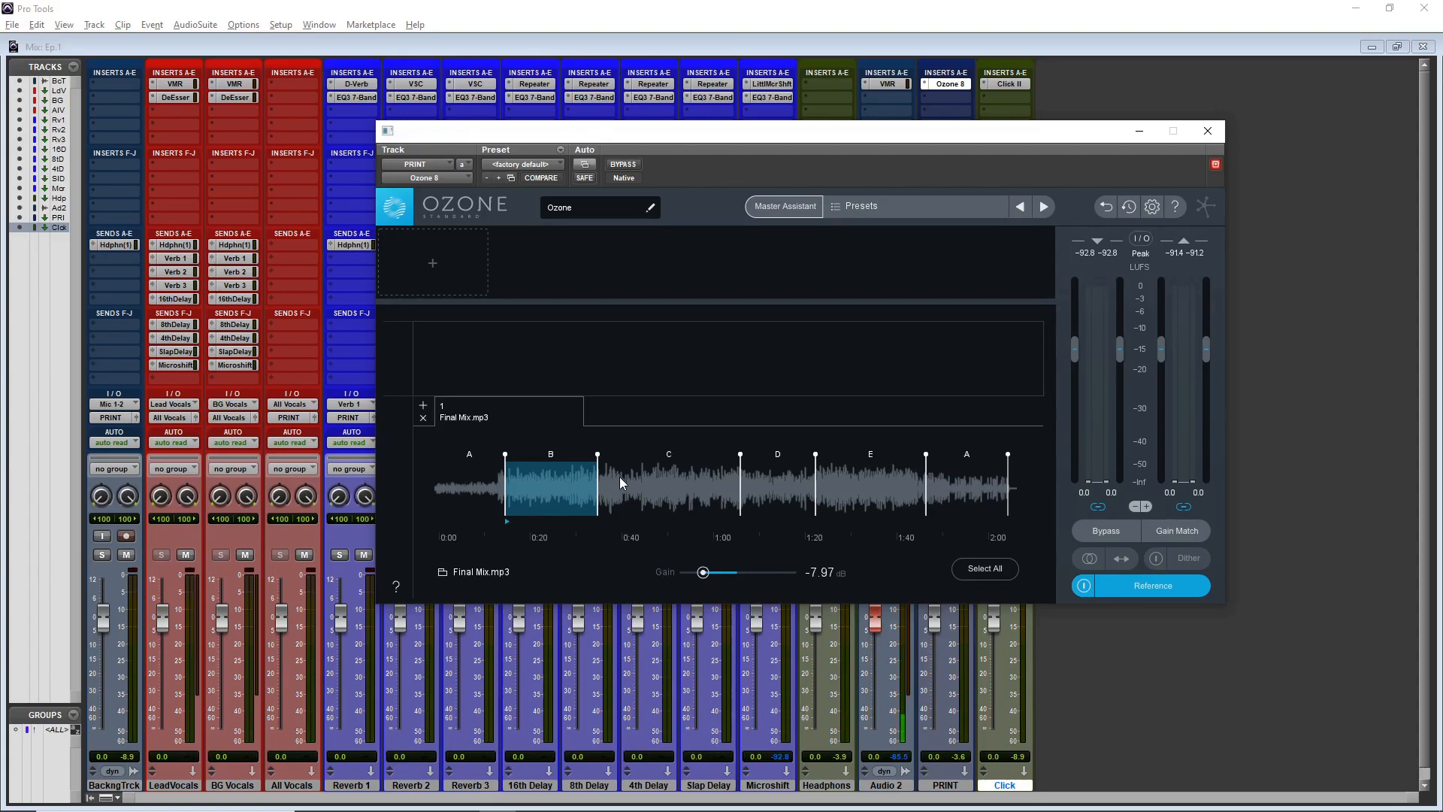
# - Try a slightly later start divider for segment C of the reference waveform and audition the segment
pyautogui.click(619, 477)
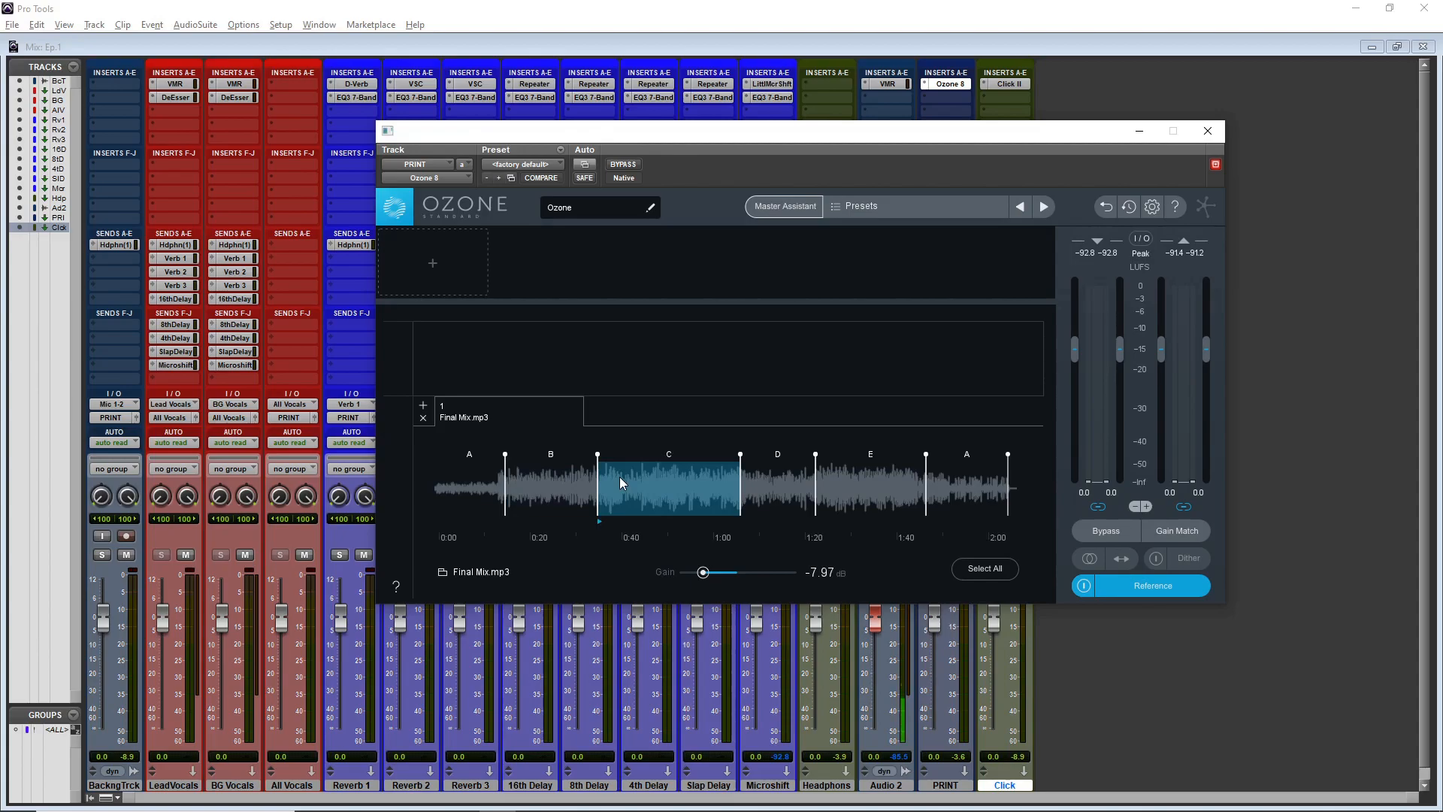
pyautogui.press('space')
pyautogui.press('space')
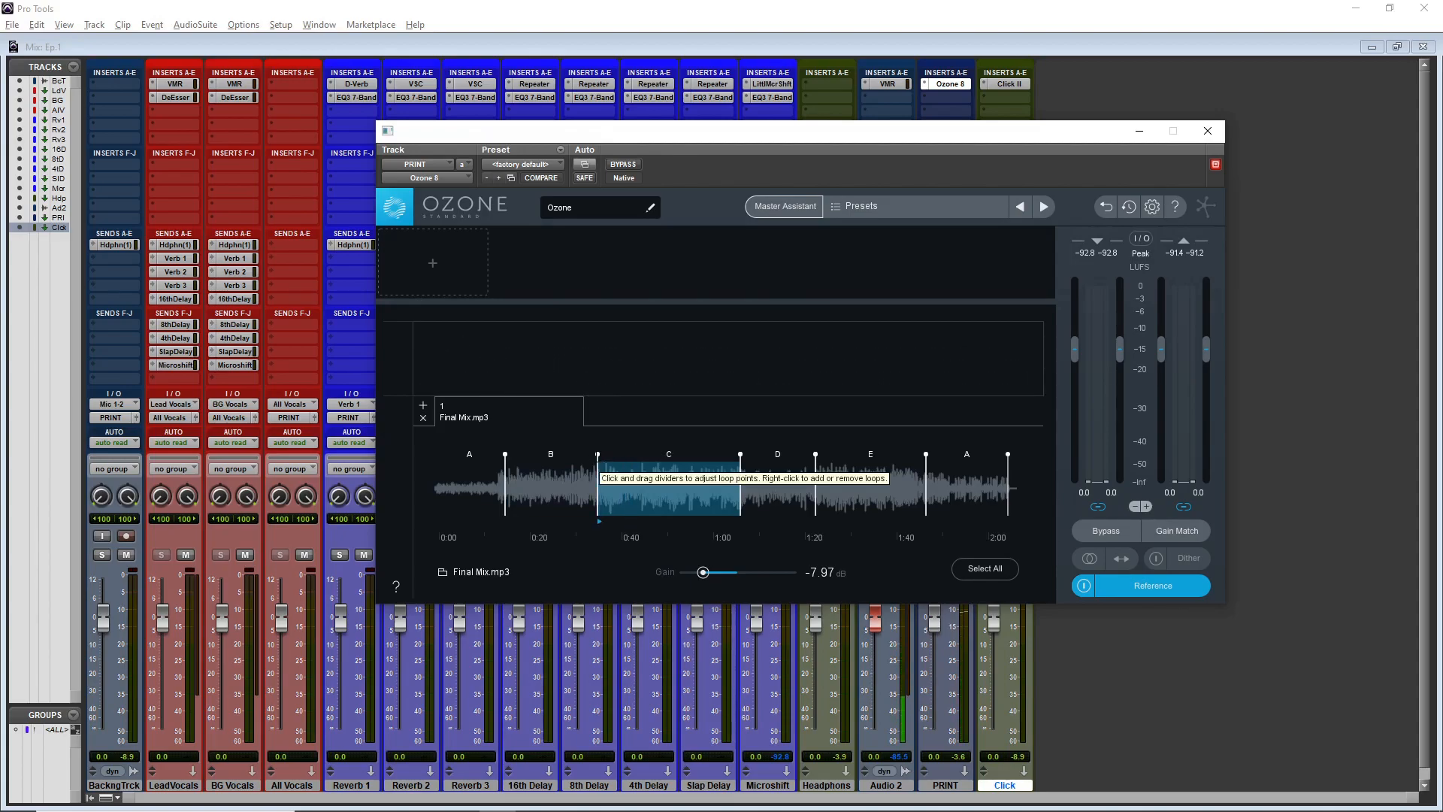
pyautogui.moveTo(597, 455); pyautogui.dragTo(606, 456)
pyautogui.press('space')
pyautogui.press('space')
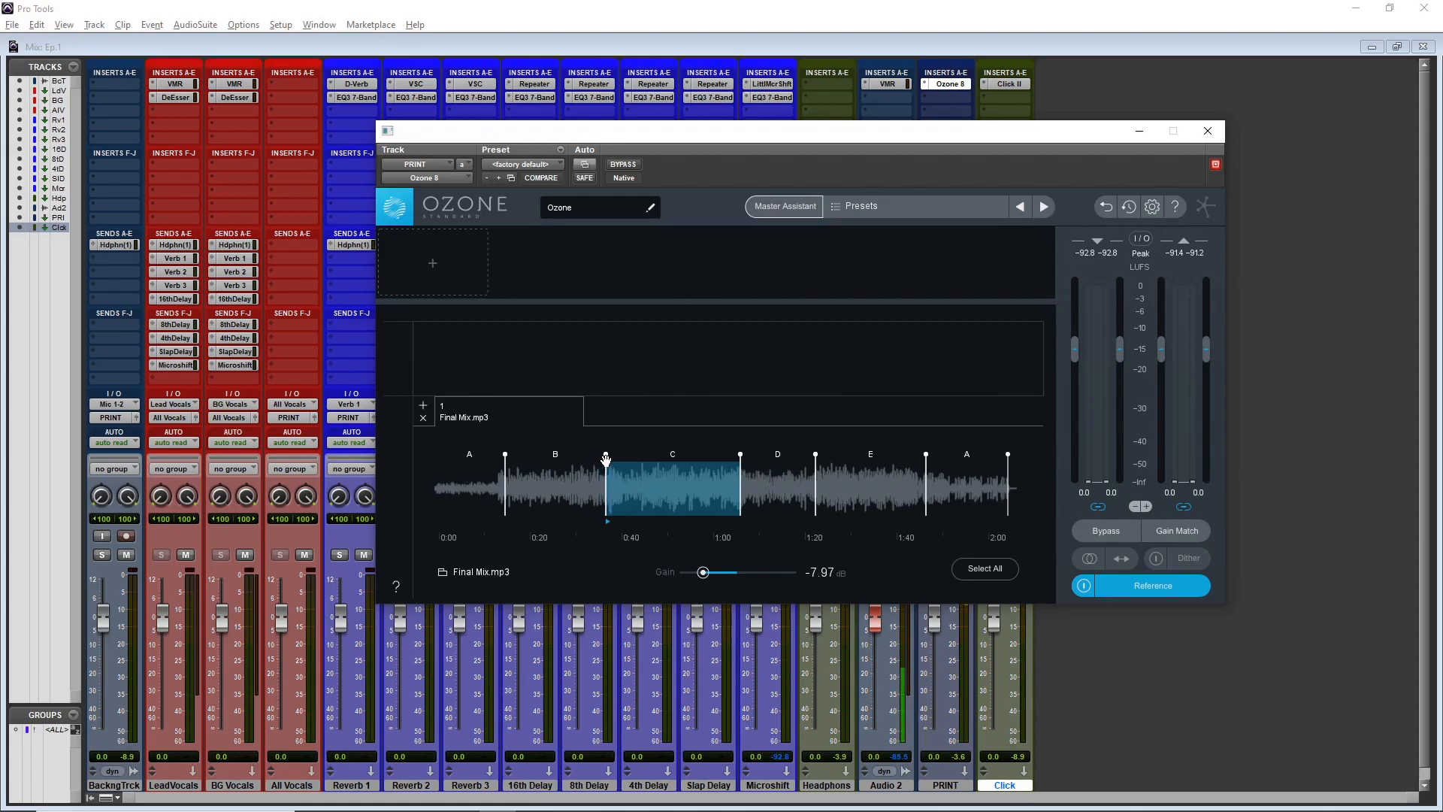
# - Extend segment B over segment C to just past the 1:00 mark and audition segment D
pyautogui.moveTo(606, 457); pyautogui.dragTo(729, 456)
pyautogui.press('space')
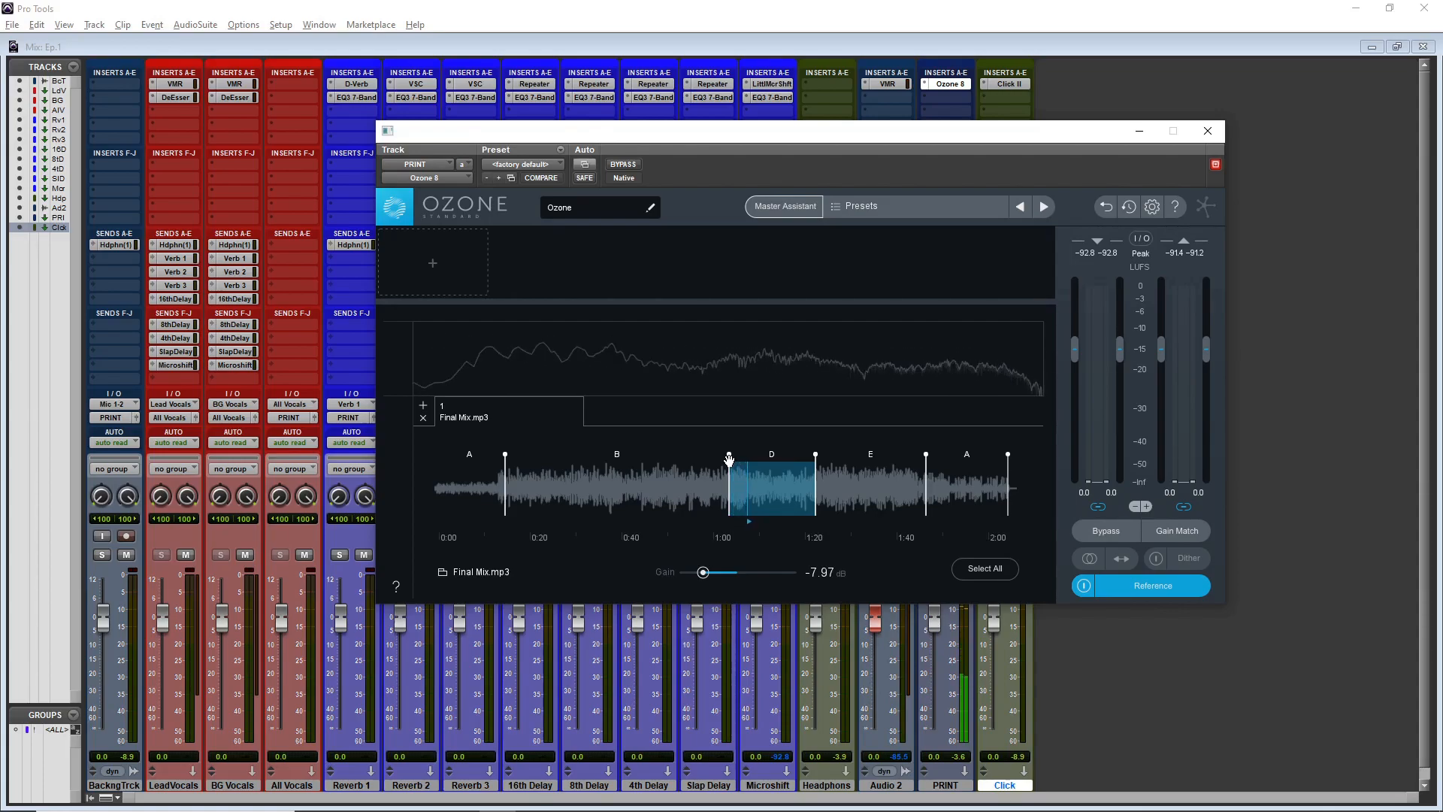
pyautogui.press('space')
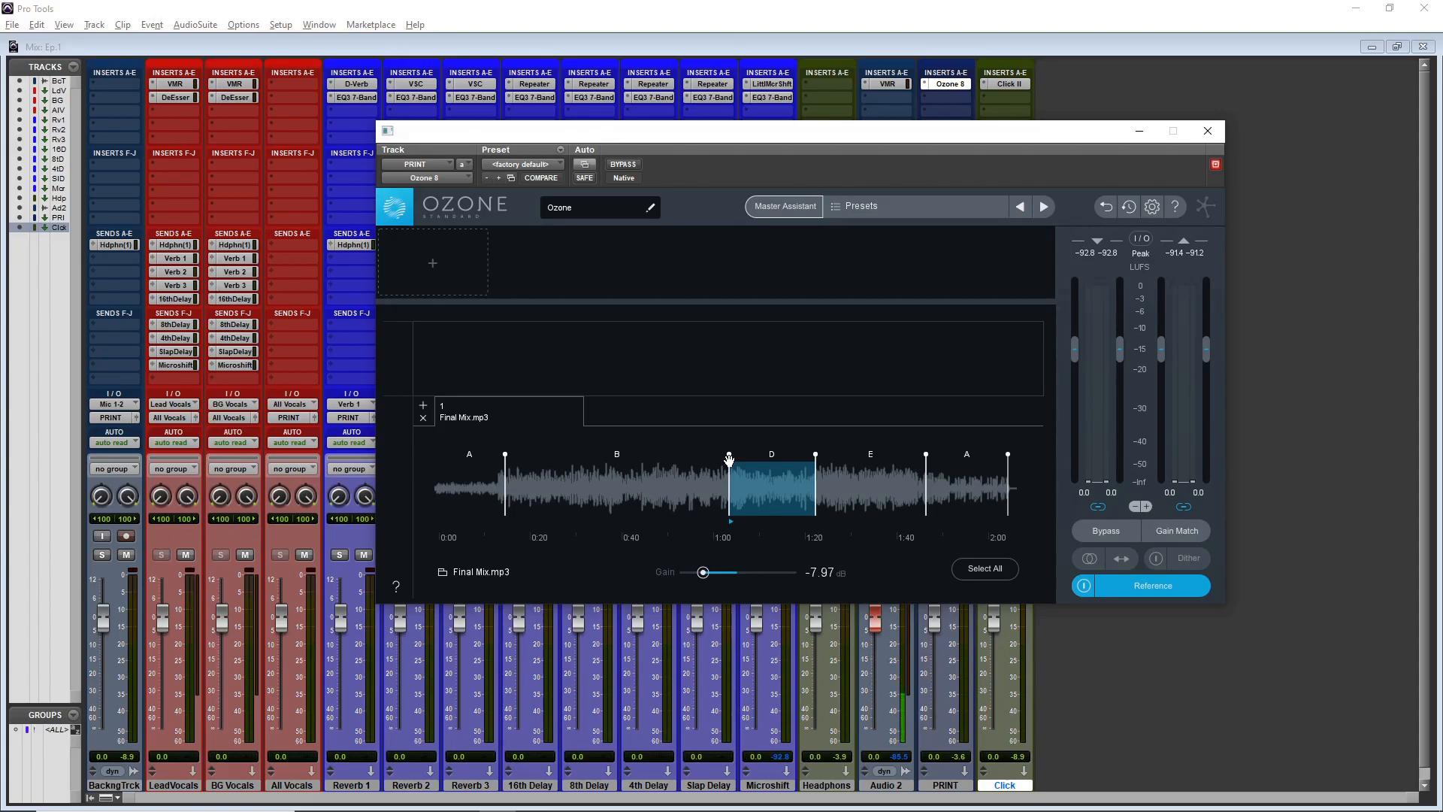
# - Shift the starts of segment D and the closing segment A later, leaving segment B selected
pyautogui.moveTo(728, 457); pyautogui.dragTo(736, 456)
pyautogui.click(945, 479)
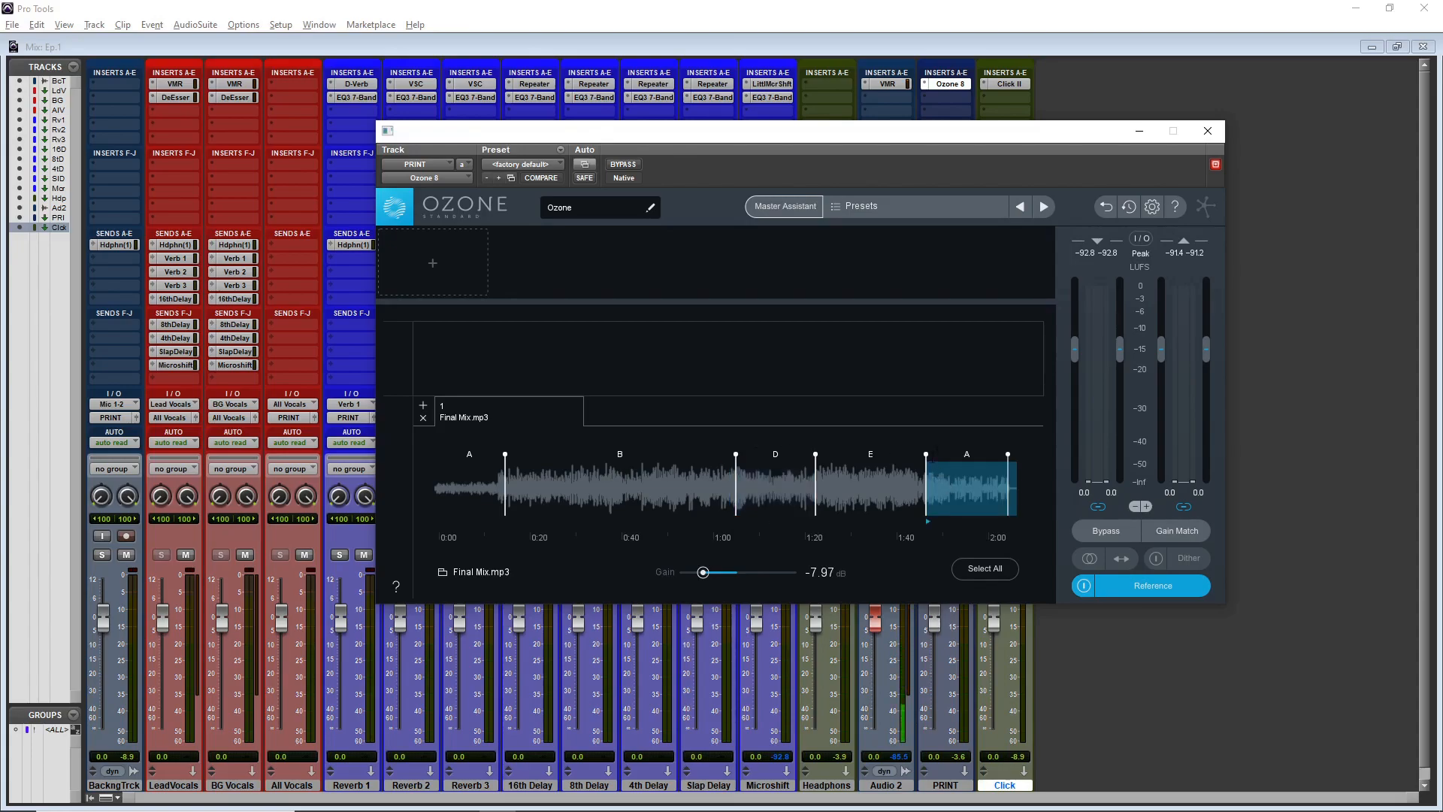
pyautogui.click(562, 485)
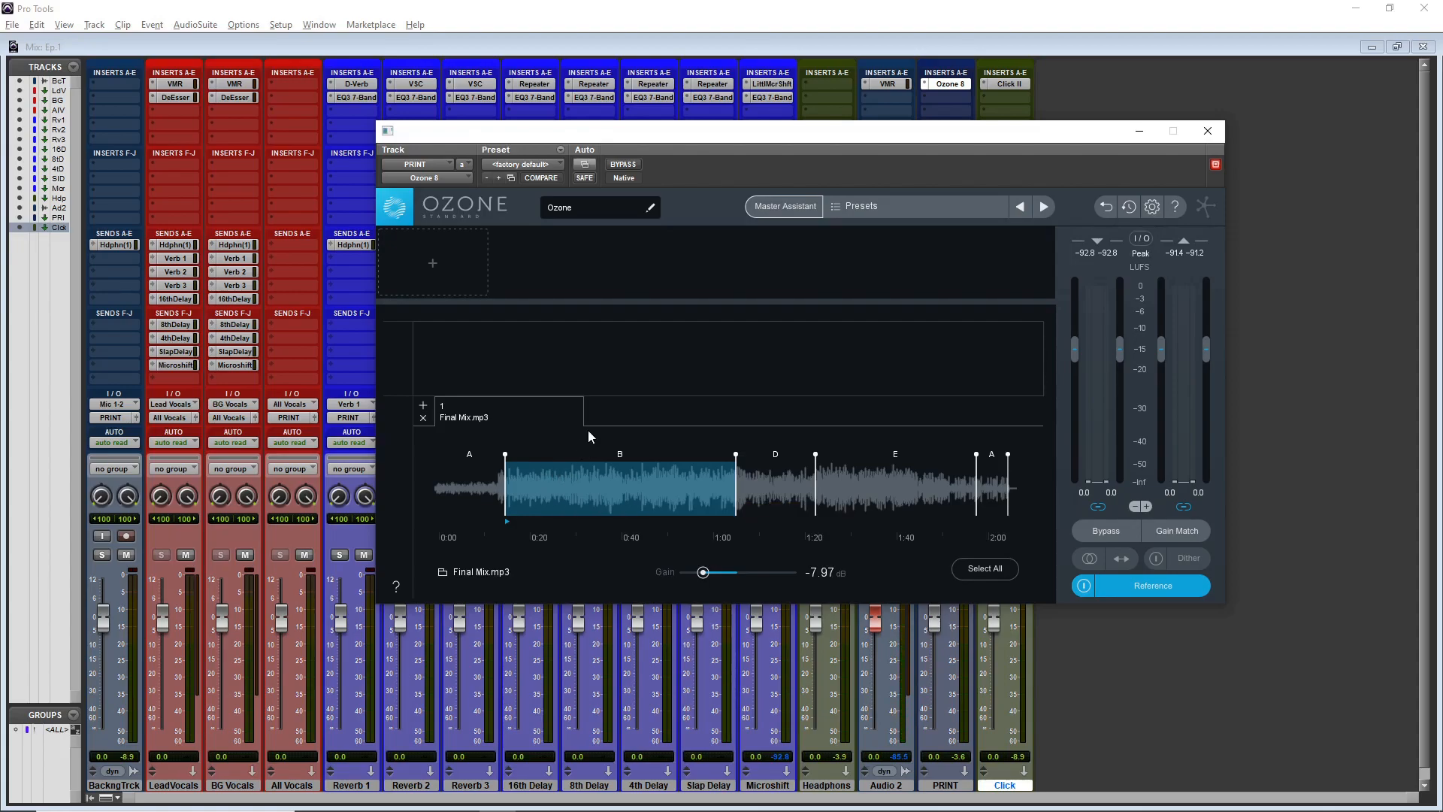
# - Close the Ozone plug-in, show the Edit window and reduce the Backing Track's height
pyautogui.click(1210, 132)
pyautogui.hotkey('ctrl', '=')
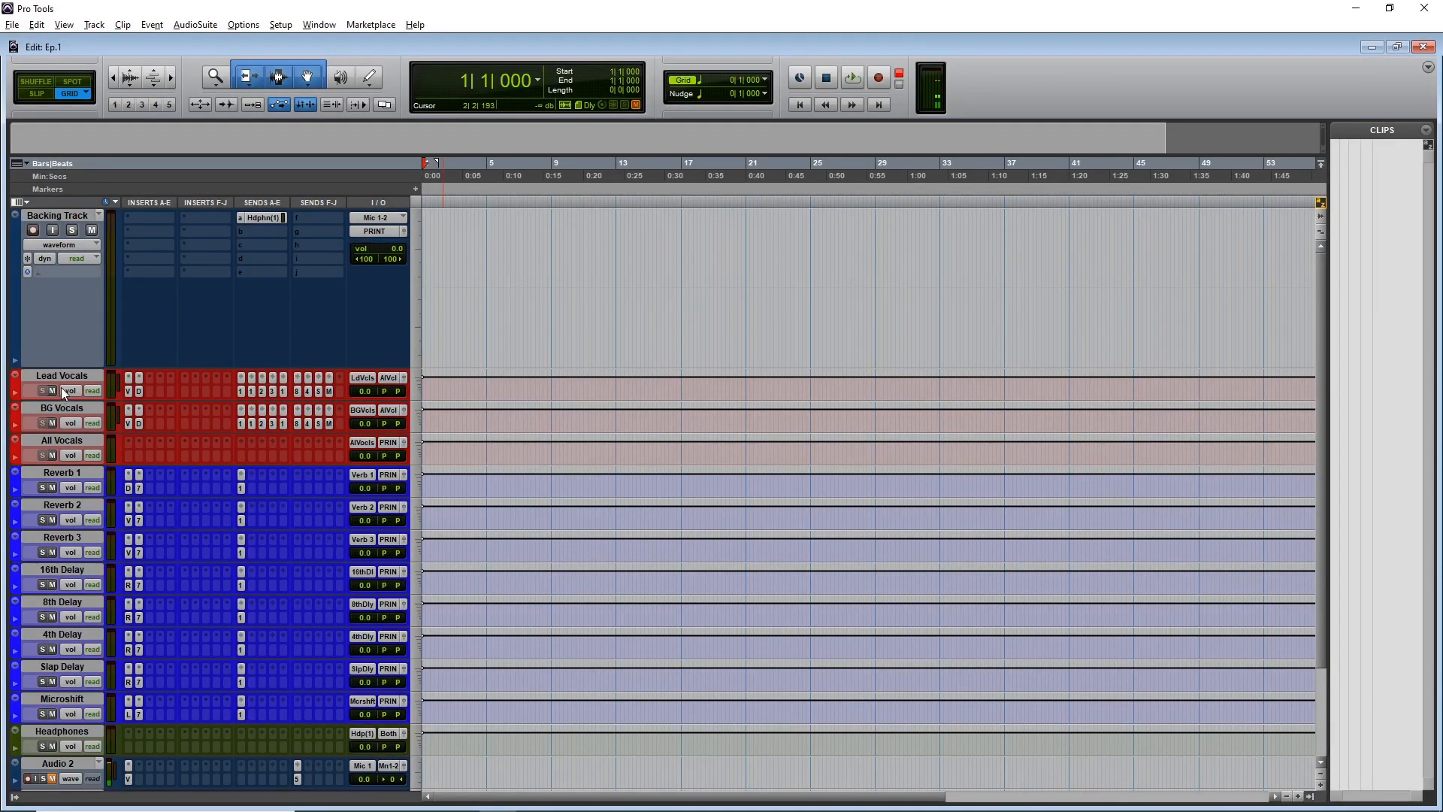
pyautogui.moveTo(60, 362); pyautogui.dragTo(60, 291)
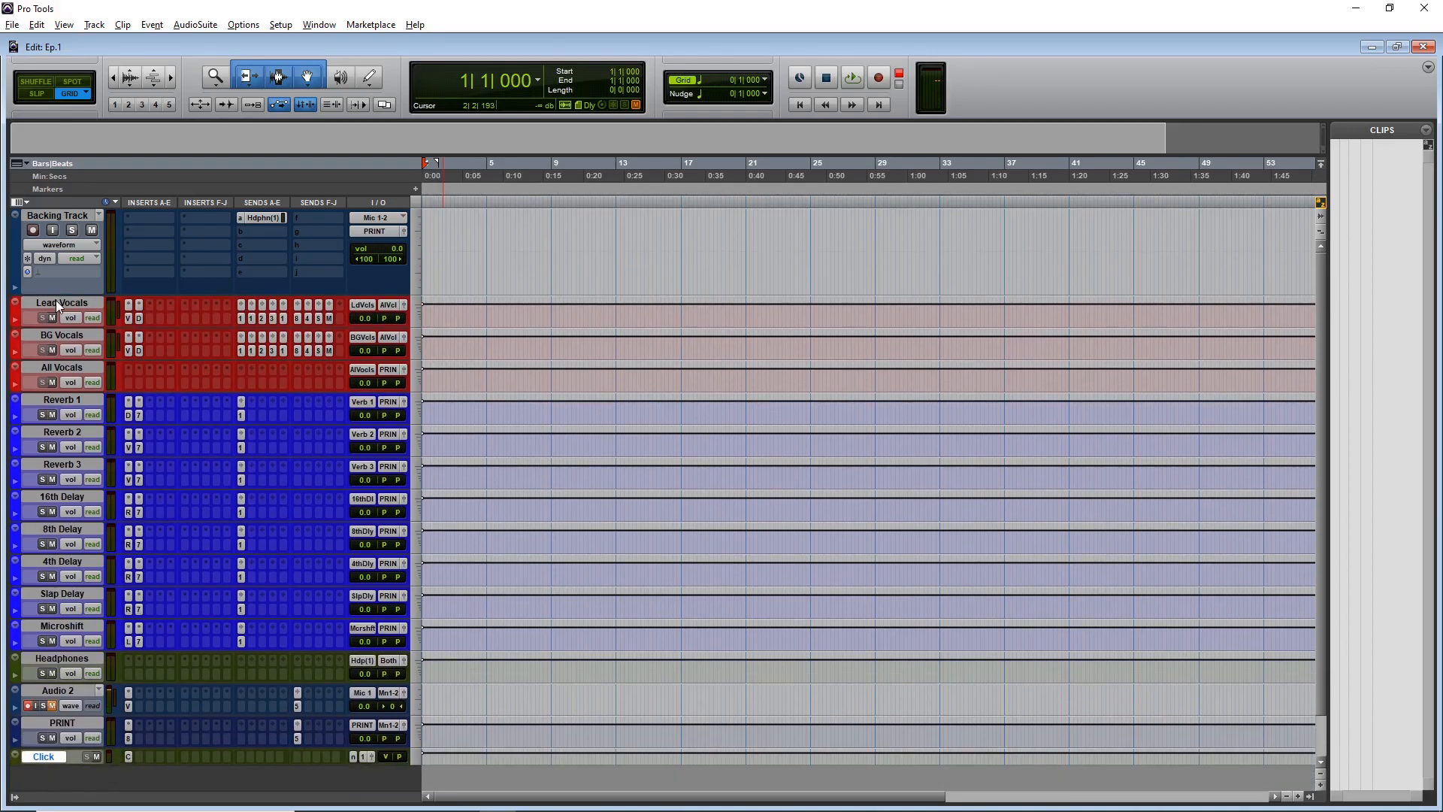
# - Import the Adlibs, Extras, FXOnTheBeat - Fishing [140bpm] and Main Vocals audio files and widen the clip list
pyautogui.click(12, 25)
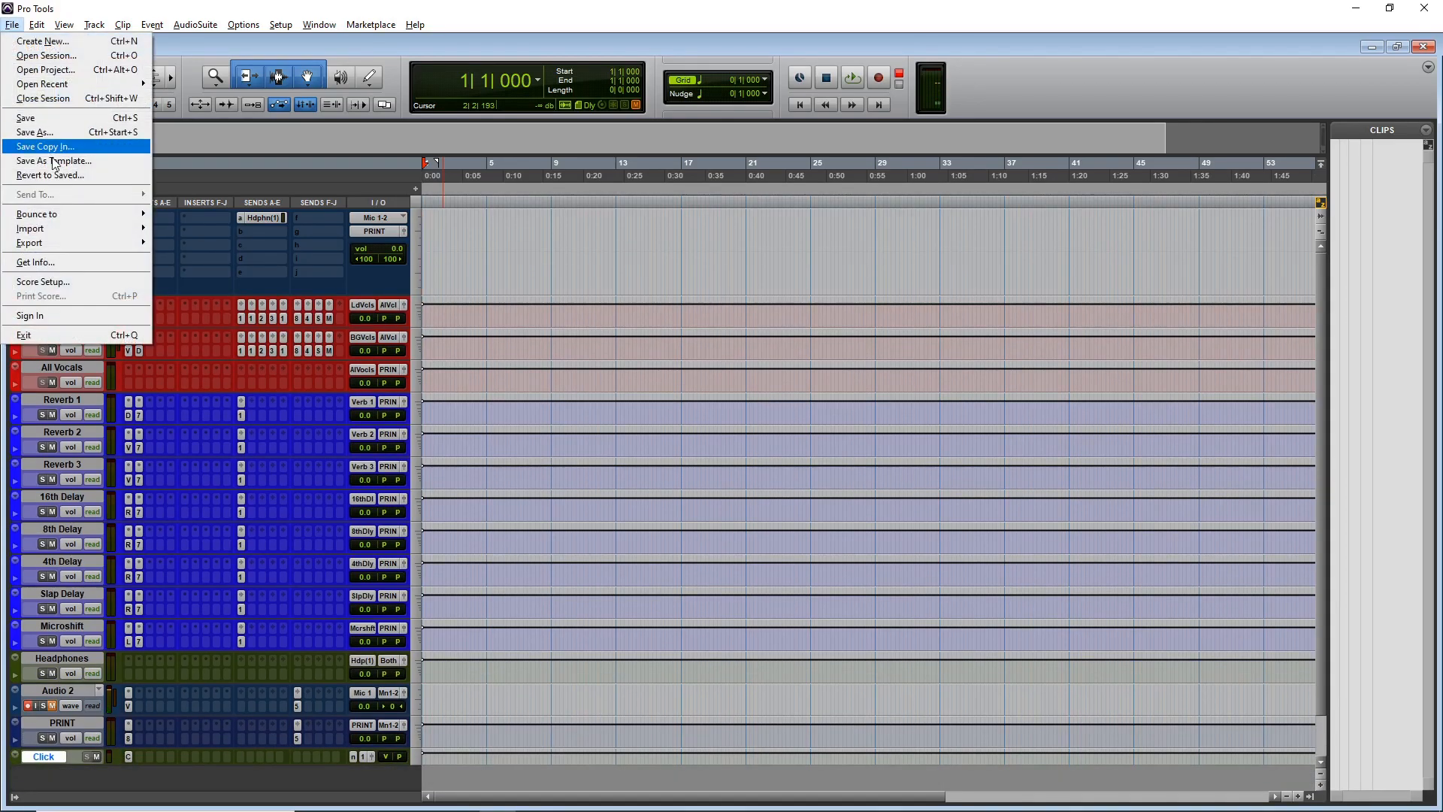
pyautogui.moveTo(79, 229)
pyautogui.click(162, 248)
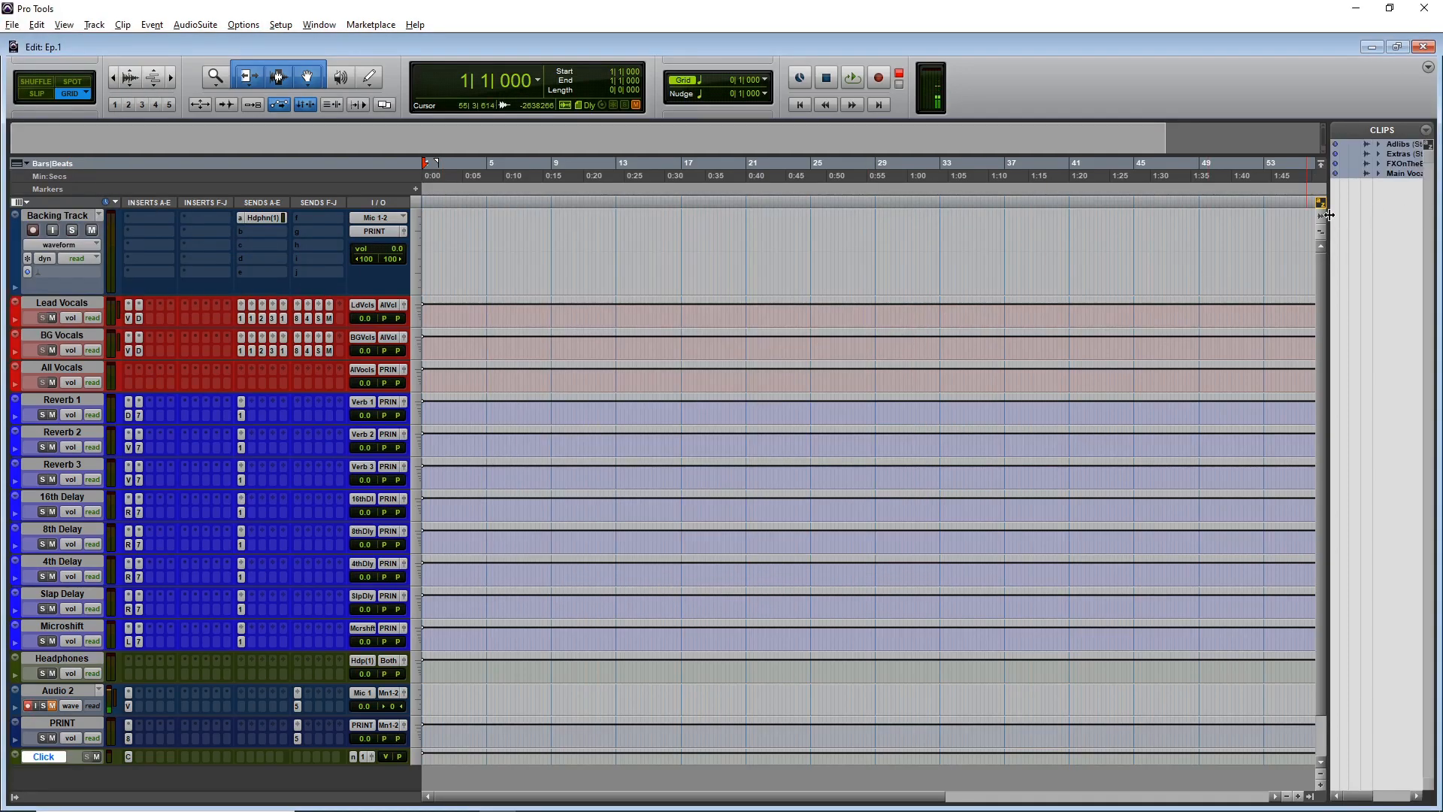
pyautogui.moveTo(1329, 215); pyautogui.dragTo(1237, 225)
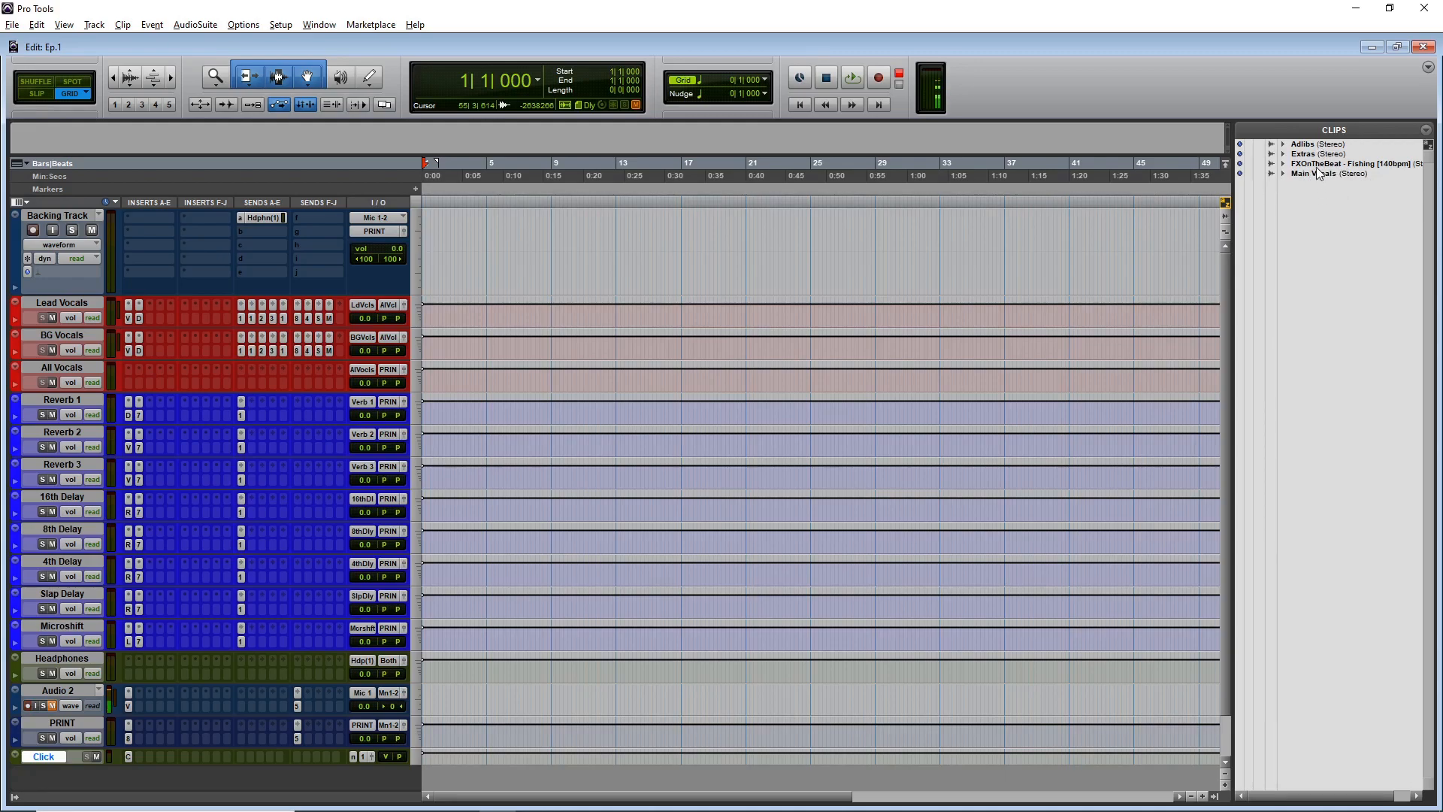
# - Place the FXOnTheBeat - Fishing [140bpm] clip on the Backing Track at the session start
pyautogui.click(1321, 174)
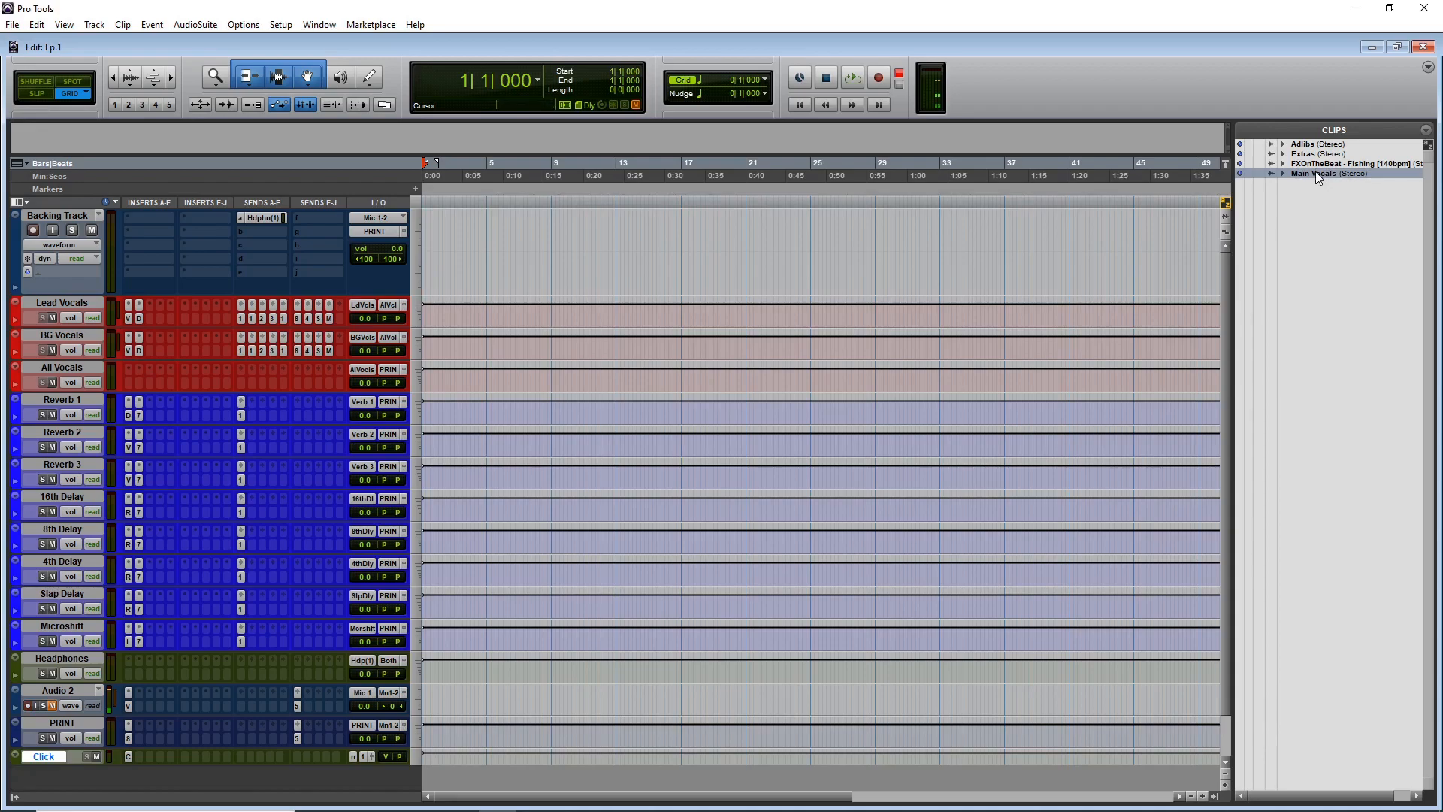
pyautogui.click(1324, 211)
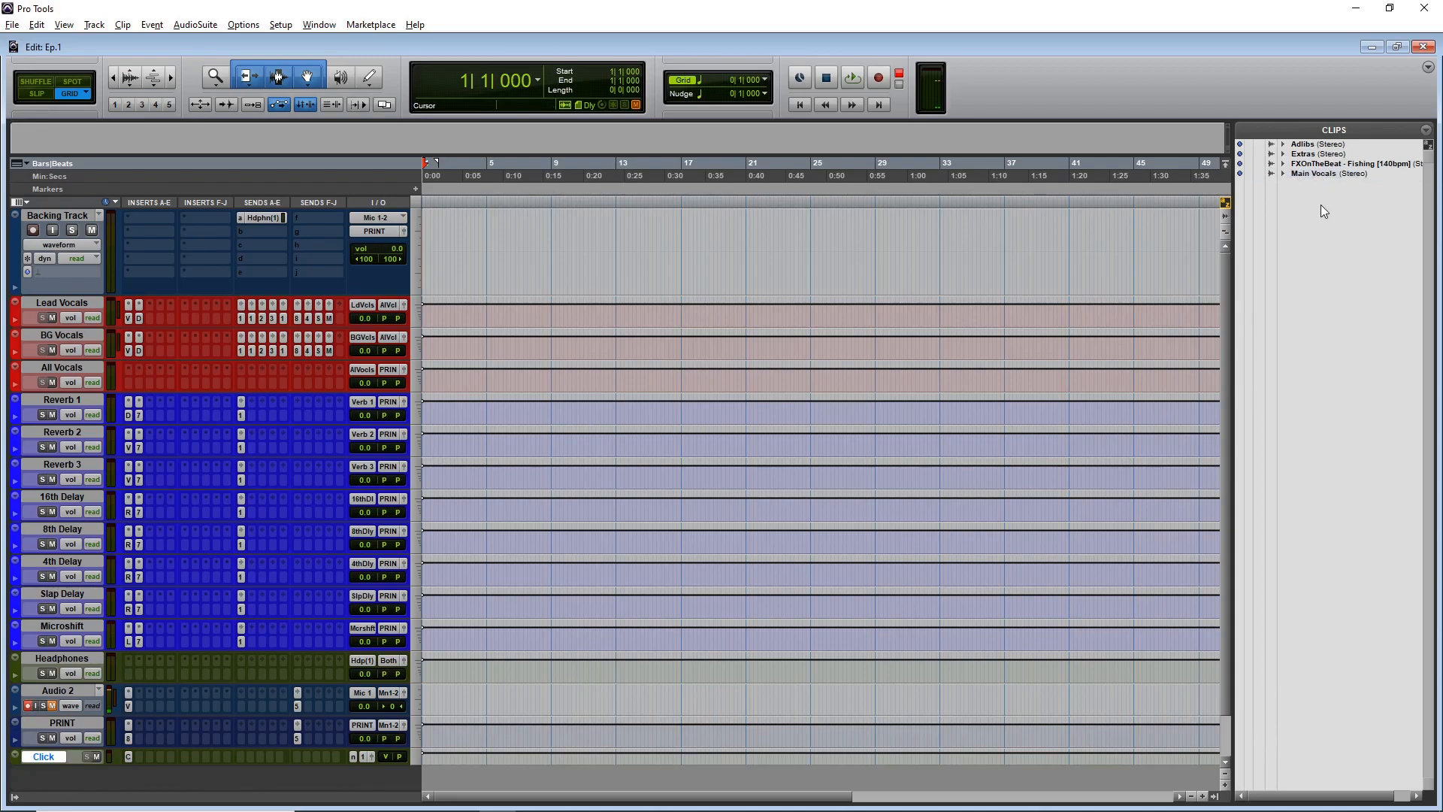
pyautogui.click(1332, 167)
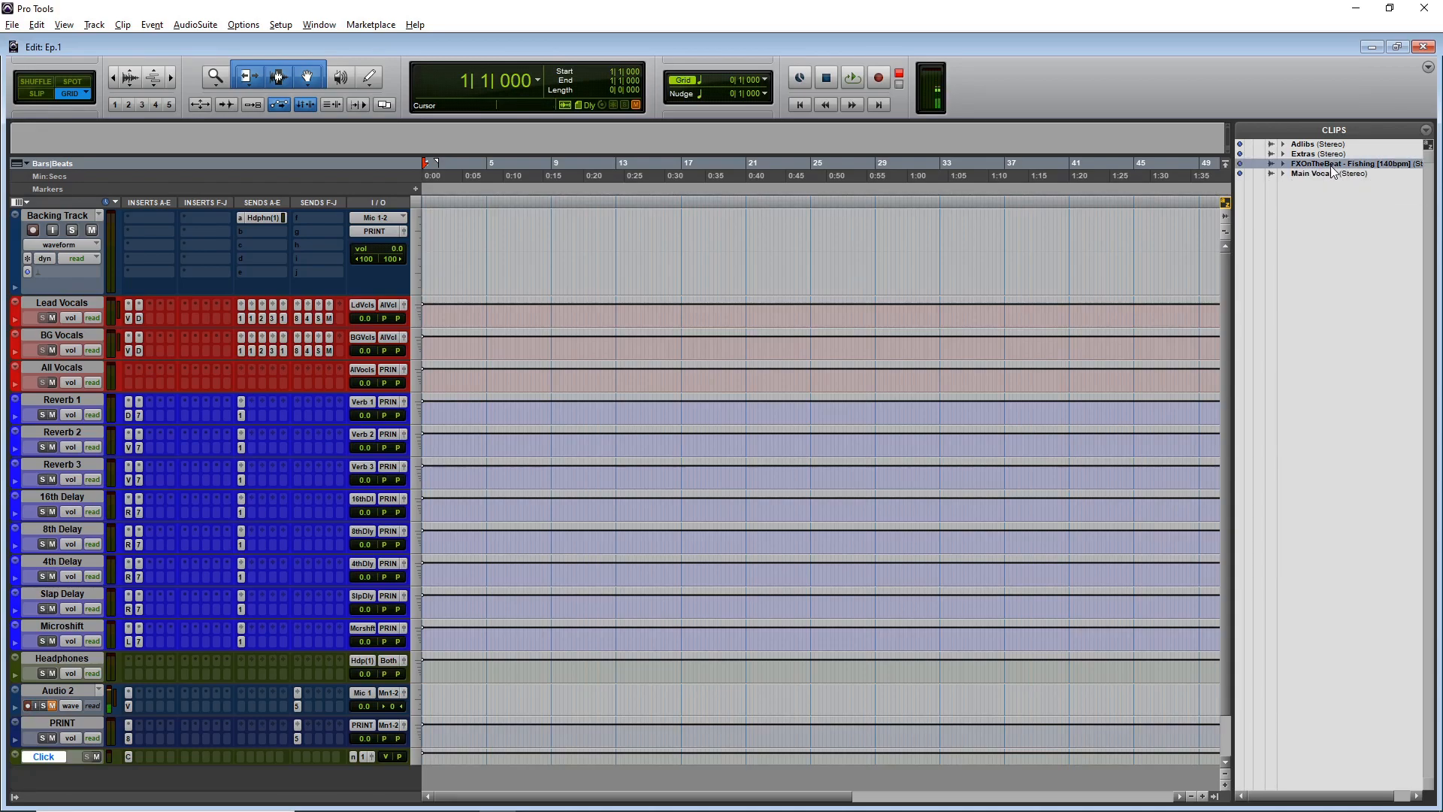
pyautogui.moveTo(1332, 165); pyautogui.dragTo(280, 318)
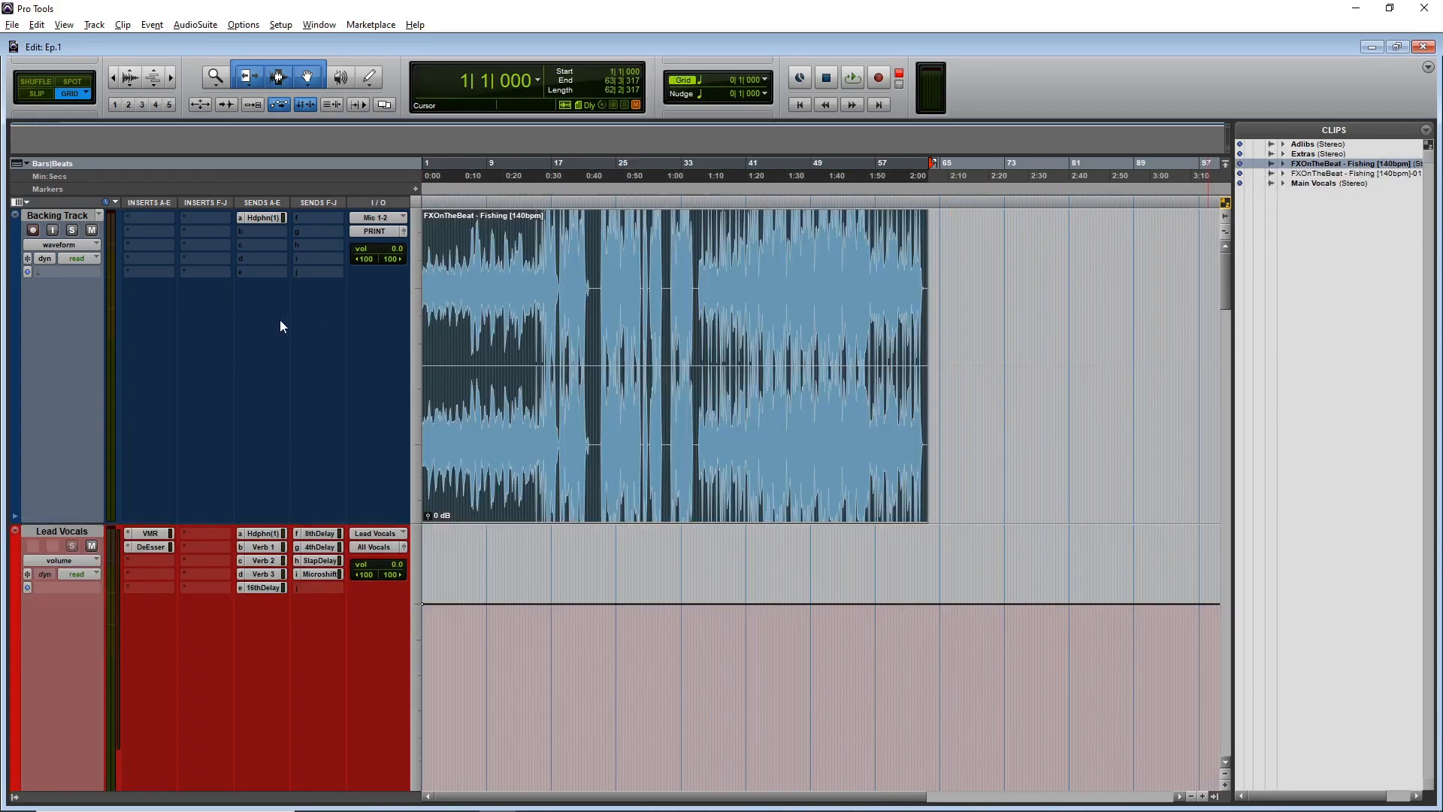
# - Audition the beat on the Backing Track and lower its clip gain to -8.5 dB
pyautogui.press('space')
pyautogui.press('space')
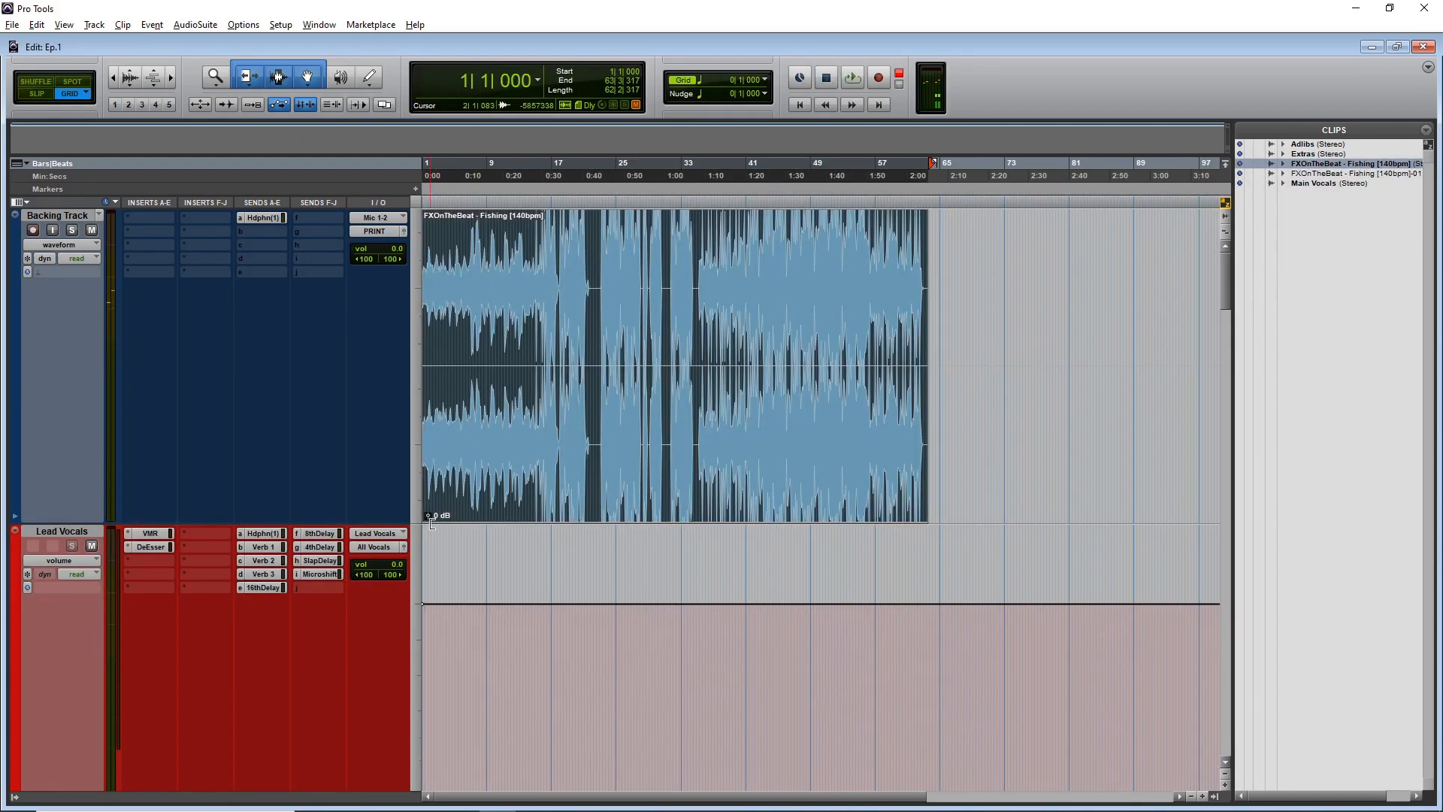
pyautogui.moveTo(426, 517); pyautogui.dragTo(427, 525)
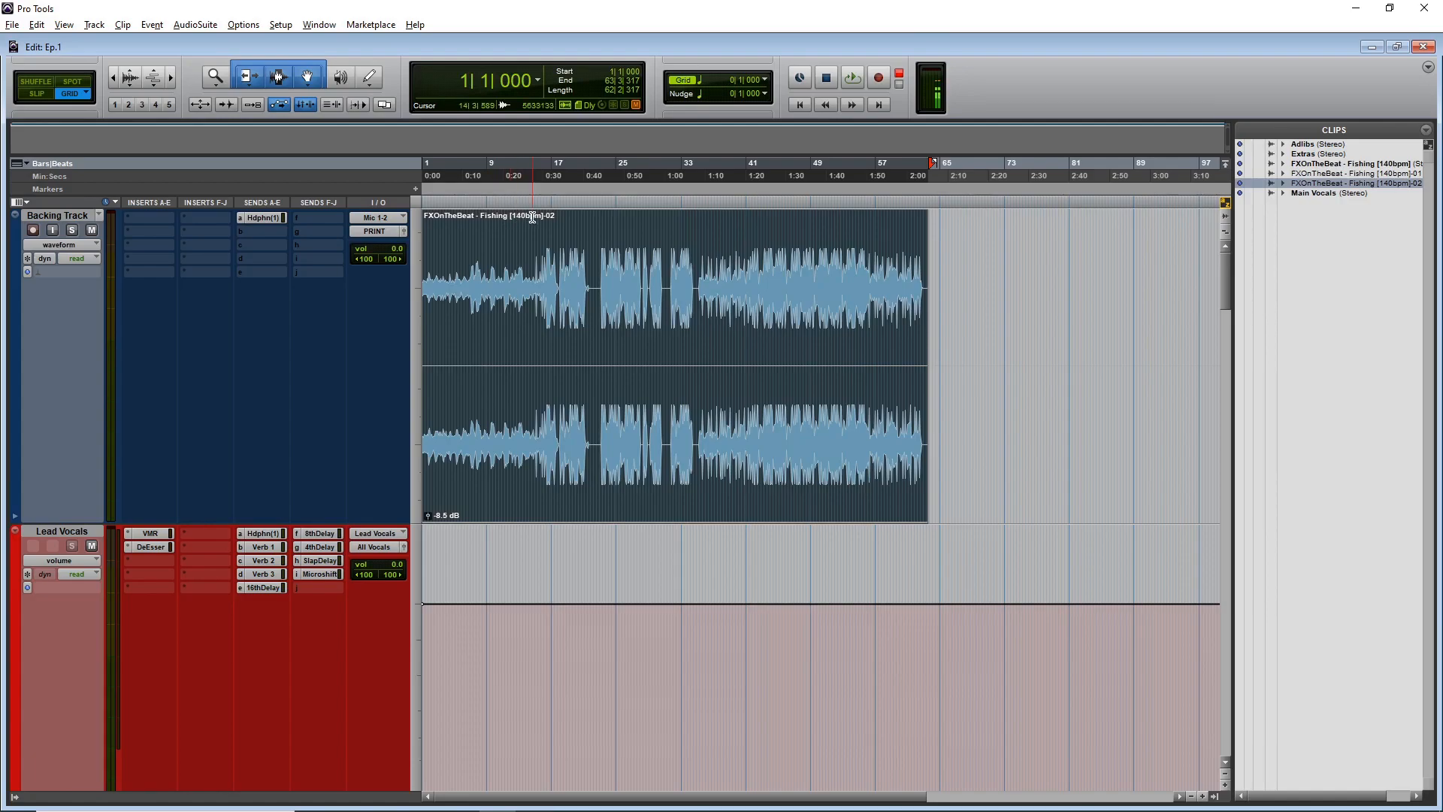
# - Show the Transport window and set the session tempo to 140 BPM
pyautogui.click(323, 23)
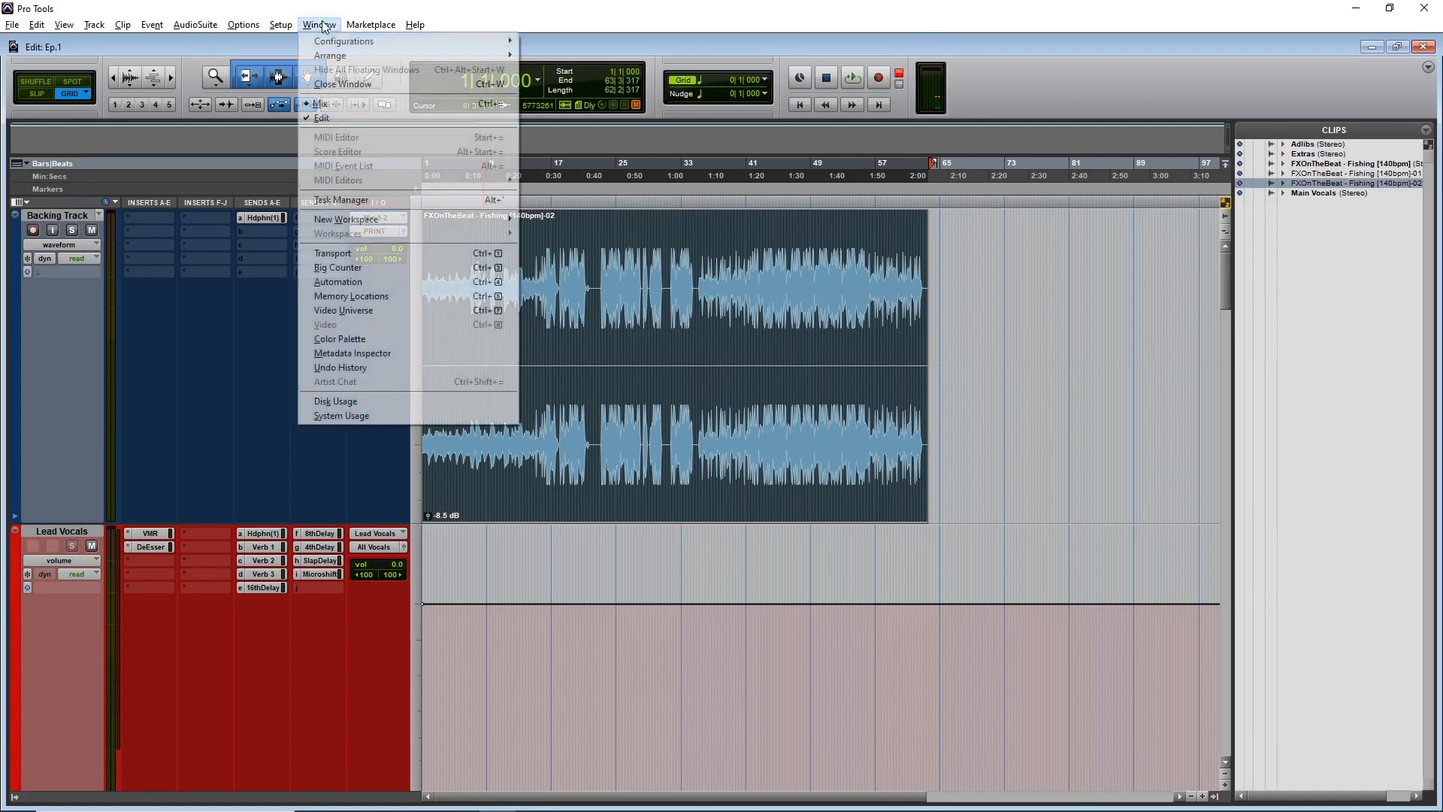
pyautogui.click(367, 255)
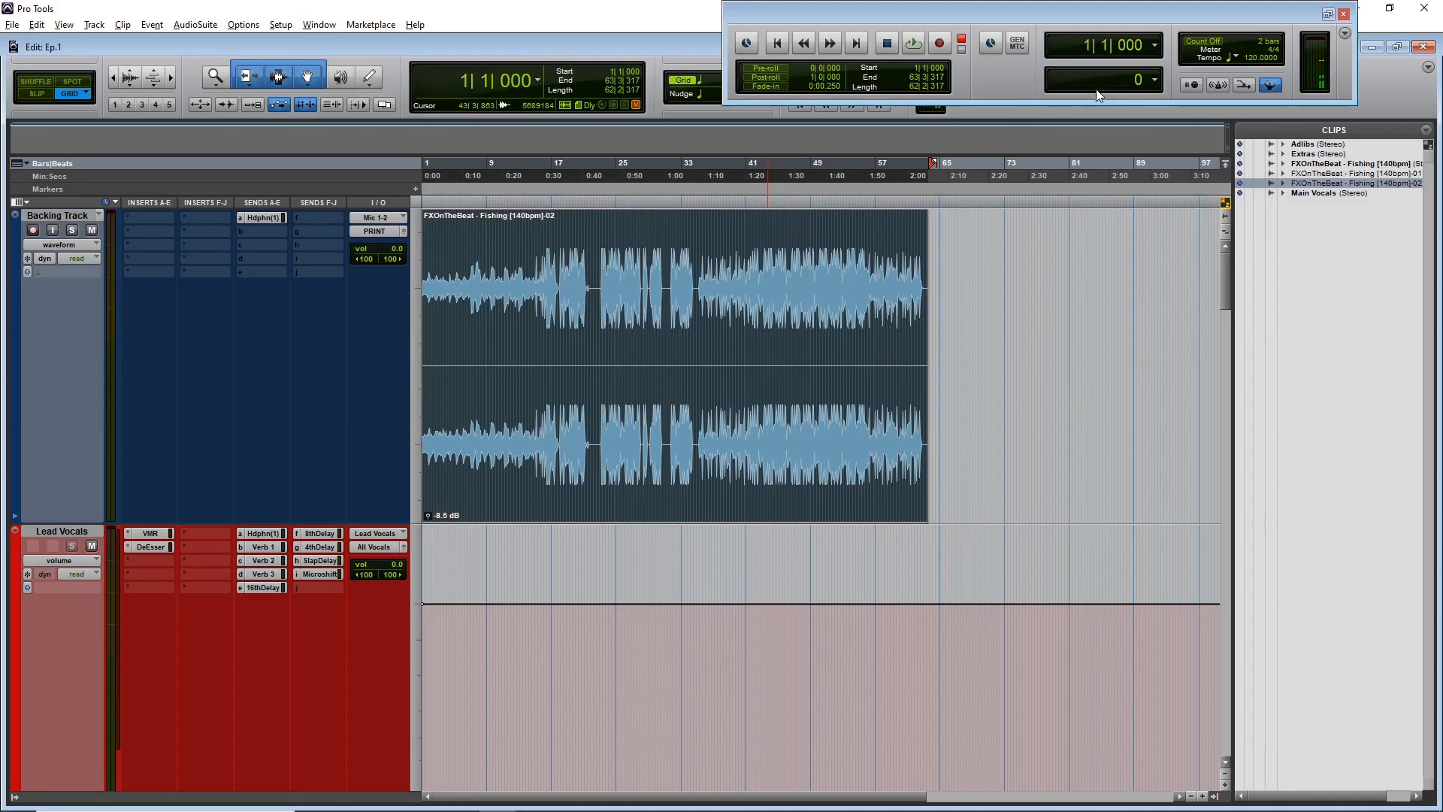
pyautogui.moveTo(1260, 58); pyautogui.dragTo(1268, 44)
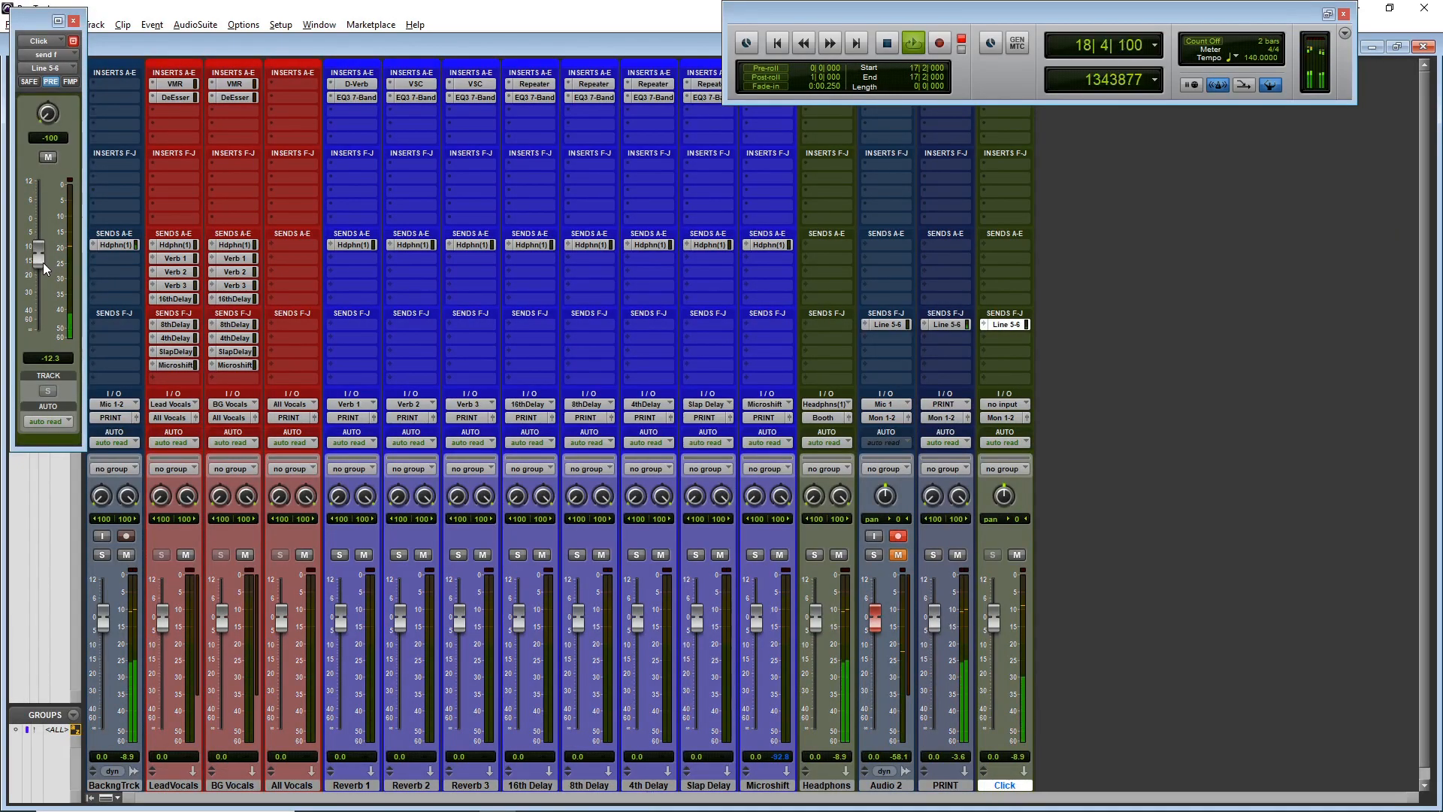
# - Stop playback in the Edit window and close the Click track's send window
pyautogui.hotkey('ctrl', '=')
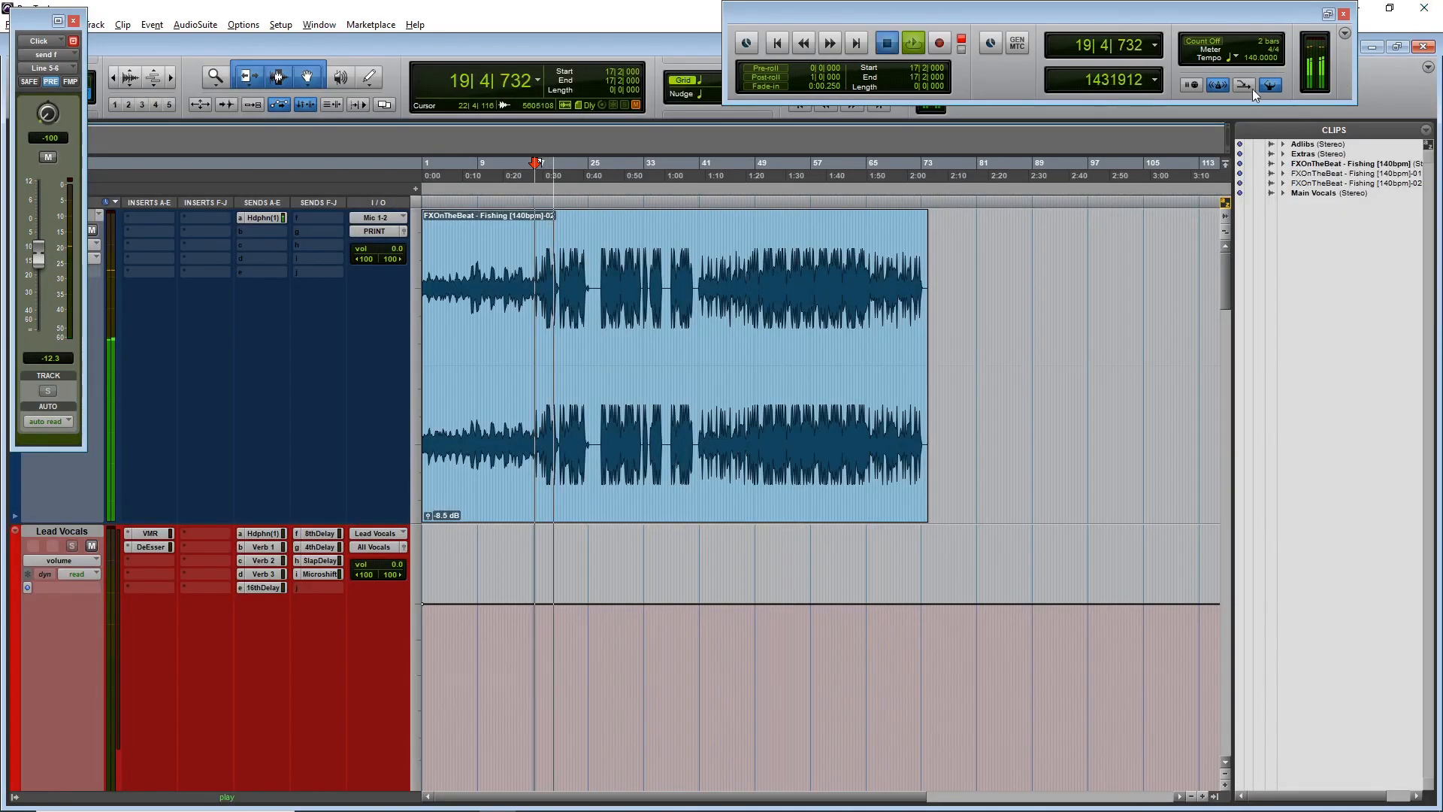
pyautogui.press('space')
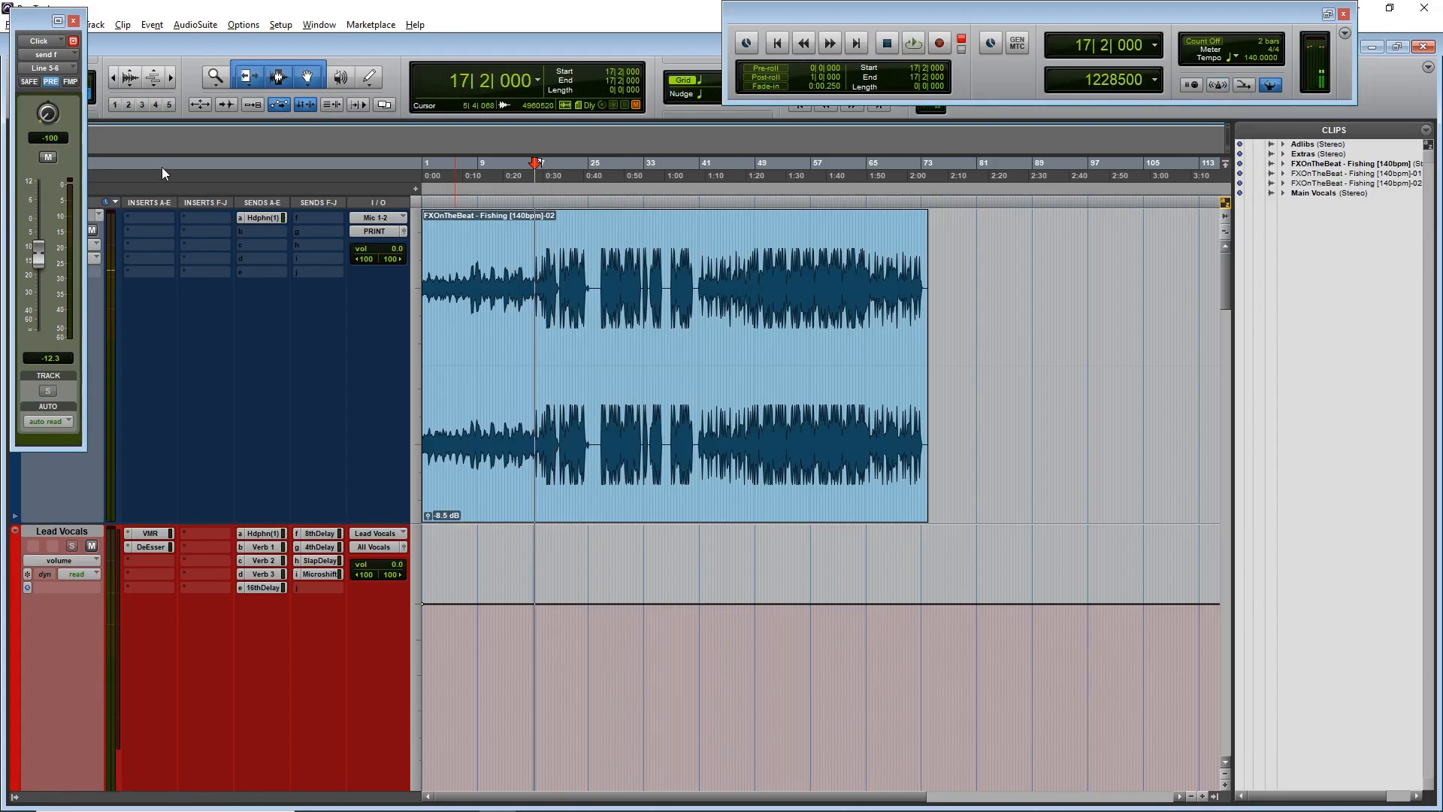
pyautogui.click(73, 20)
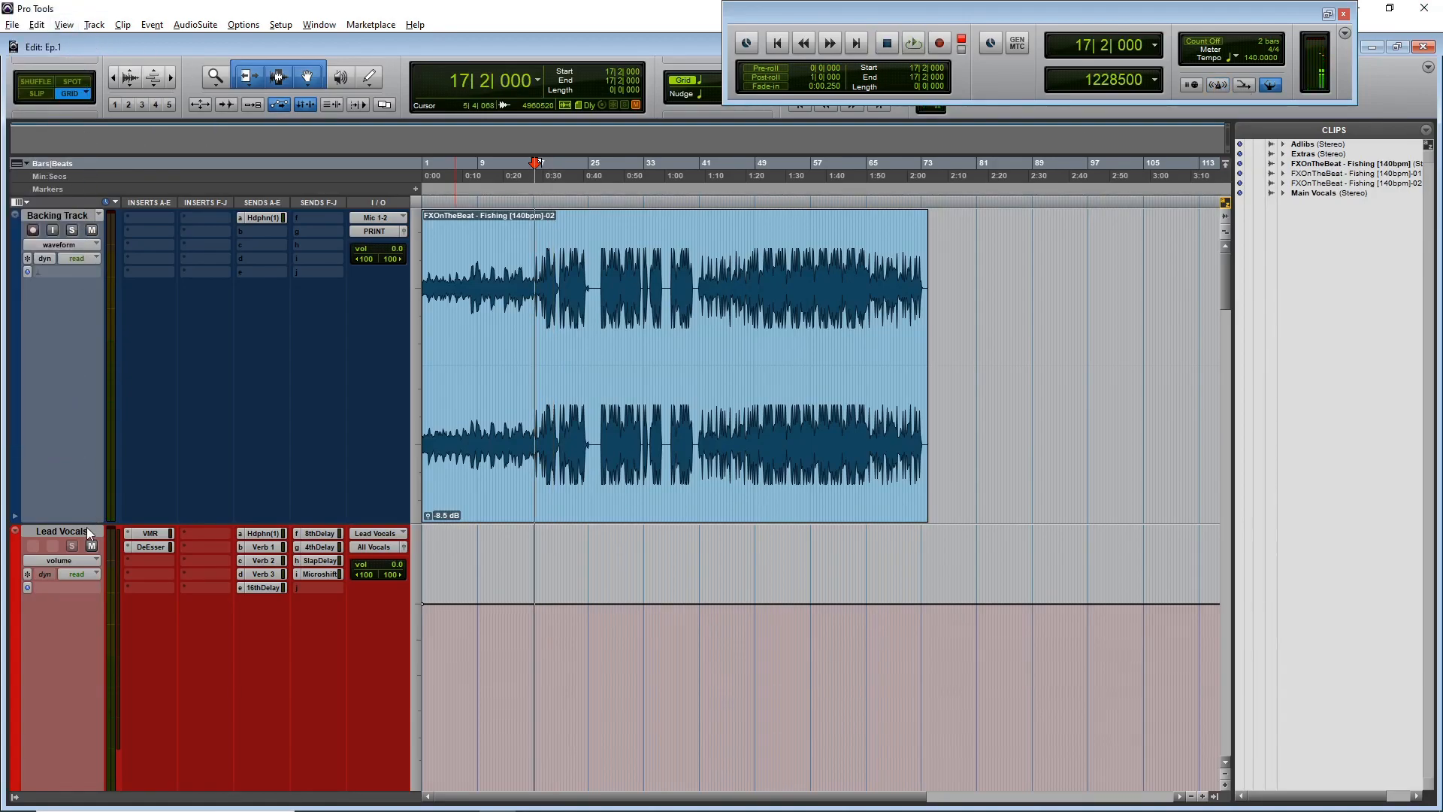
# - Add three audio tracks below the Backing Track and place the Adlibs, Extras and Main Vocals clips on them at the session start
pyautogui.moveTo(81, 524); pyautogui.dragTo(106, 466)
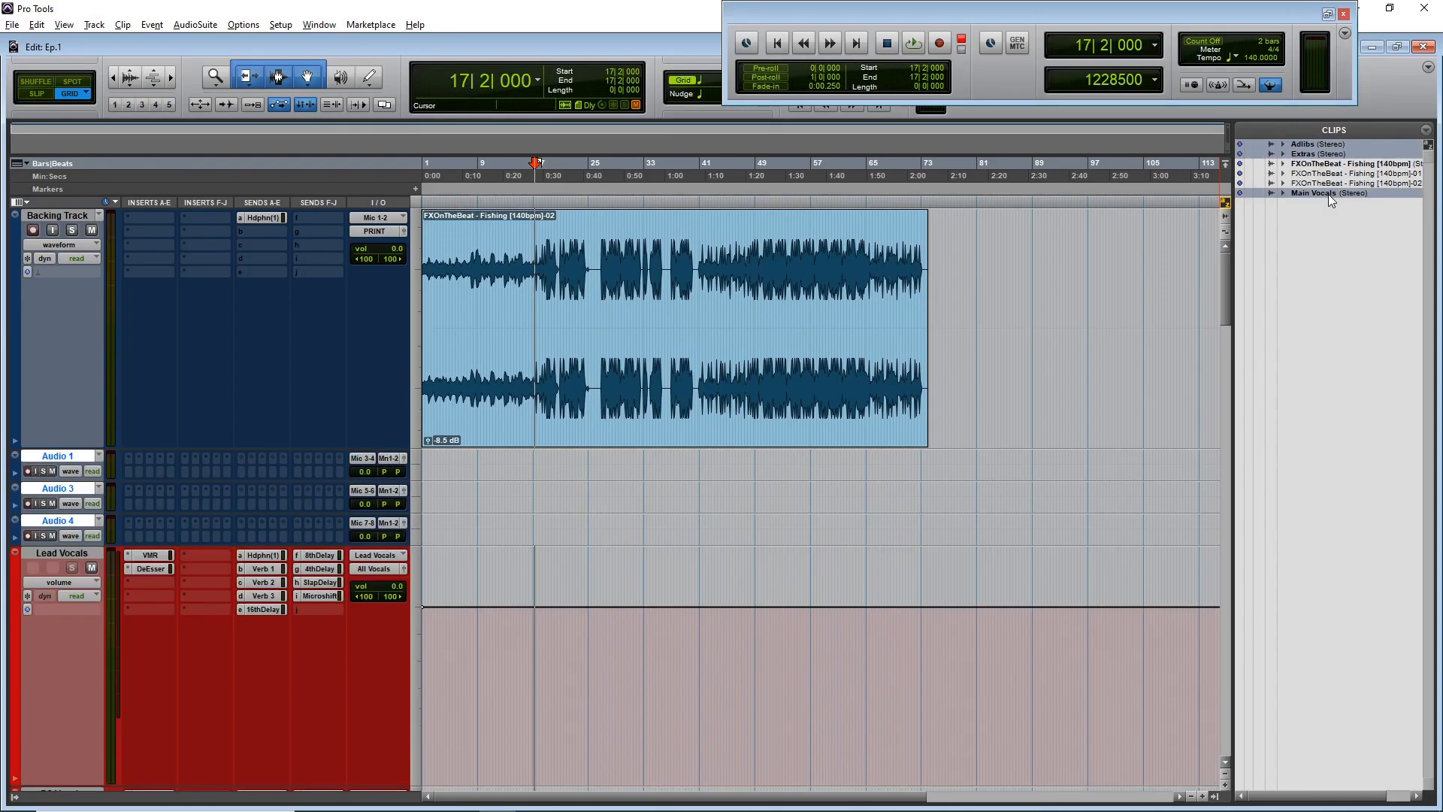
pyautogui.moveTo(1330, 194); pyautogui.dragTo(855, 478)
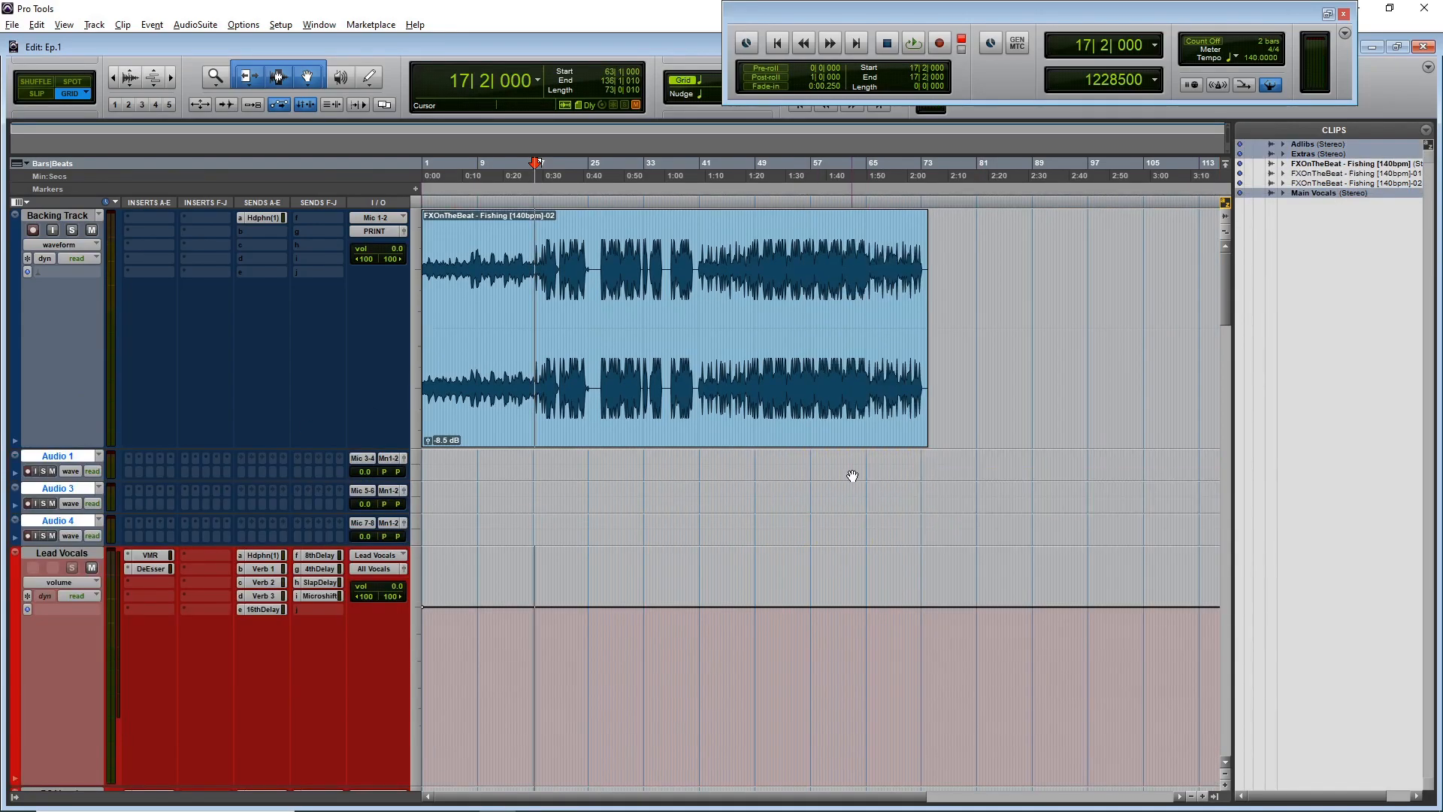
pyautogui.click(990, 434)
pyautogui.click(991, 477)
pyautogui.keyDown('shift'); pyautogui.click(993, 509); pyautogui.keyUp('shift')
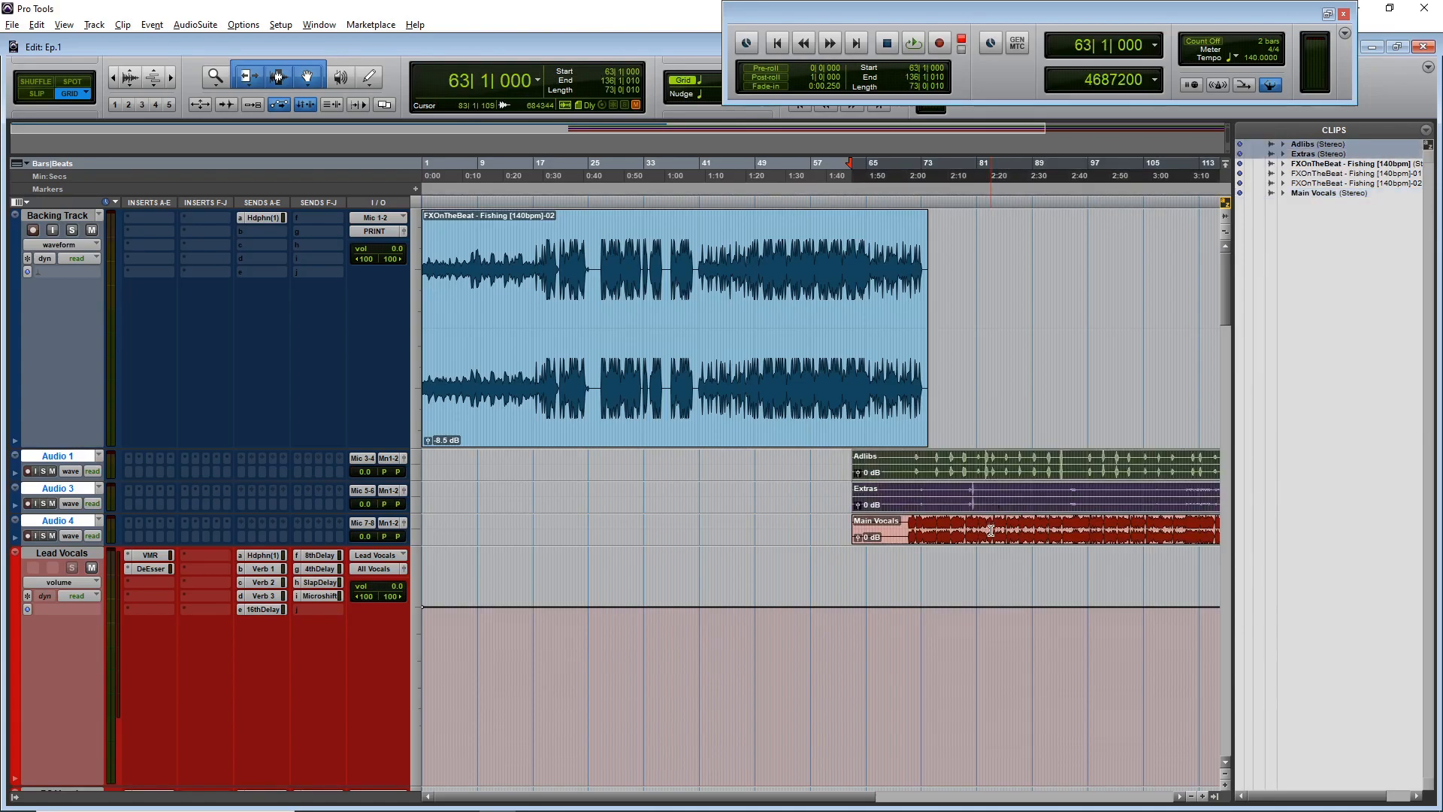
pyautogui.keyDown('shift'); pyautogui.click(991, 530); pyautogui.keyUp('shift')
pyautogui.moveTo(991, 530); pyautogui.dragTo(512, 524)
# - Audition the session start and position the edit cursor at bar 9, beat 2 where the main vocals begin
pyautogui.press('space')
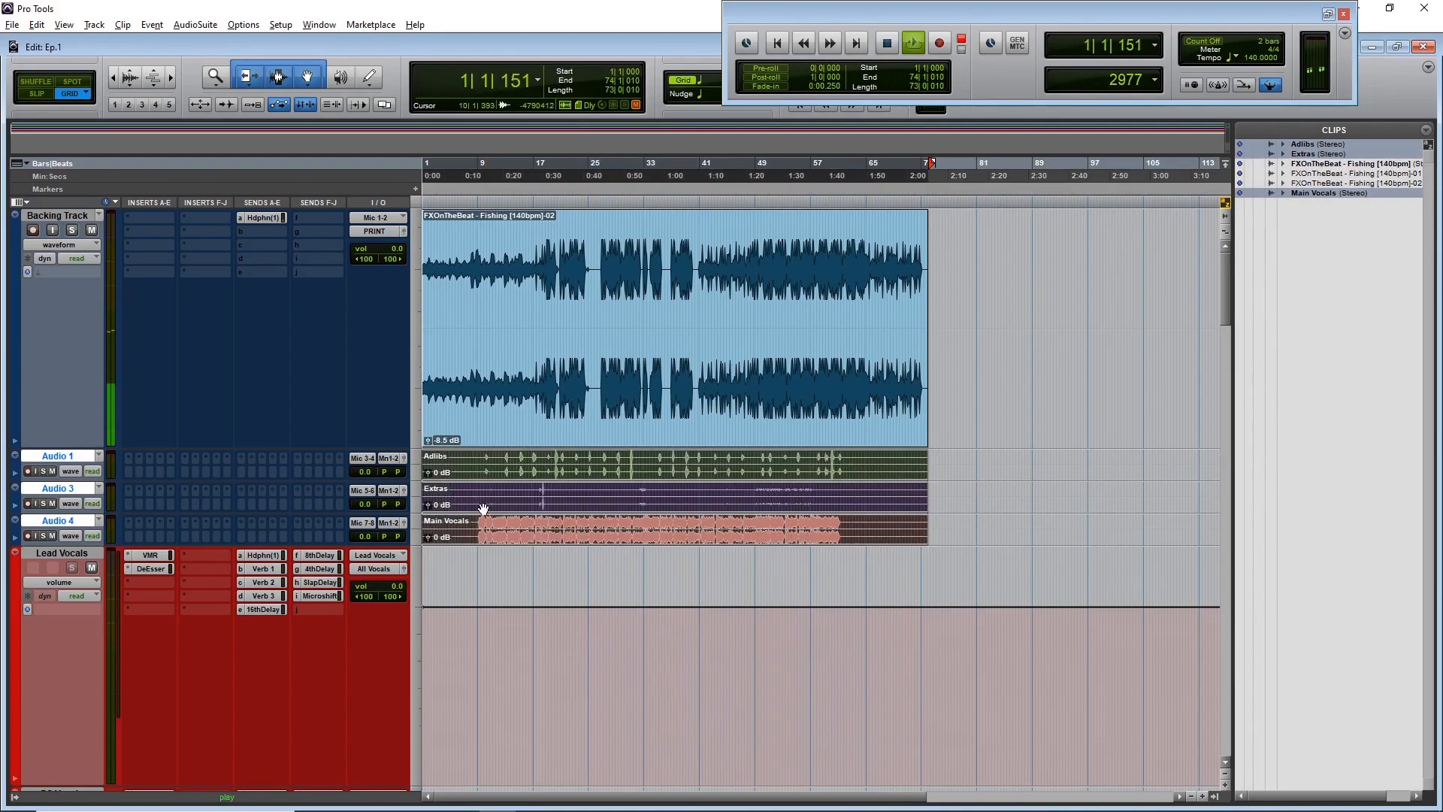
pyautogui.click(480, 521)
pyautogui.press('space')
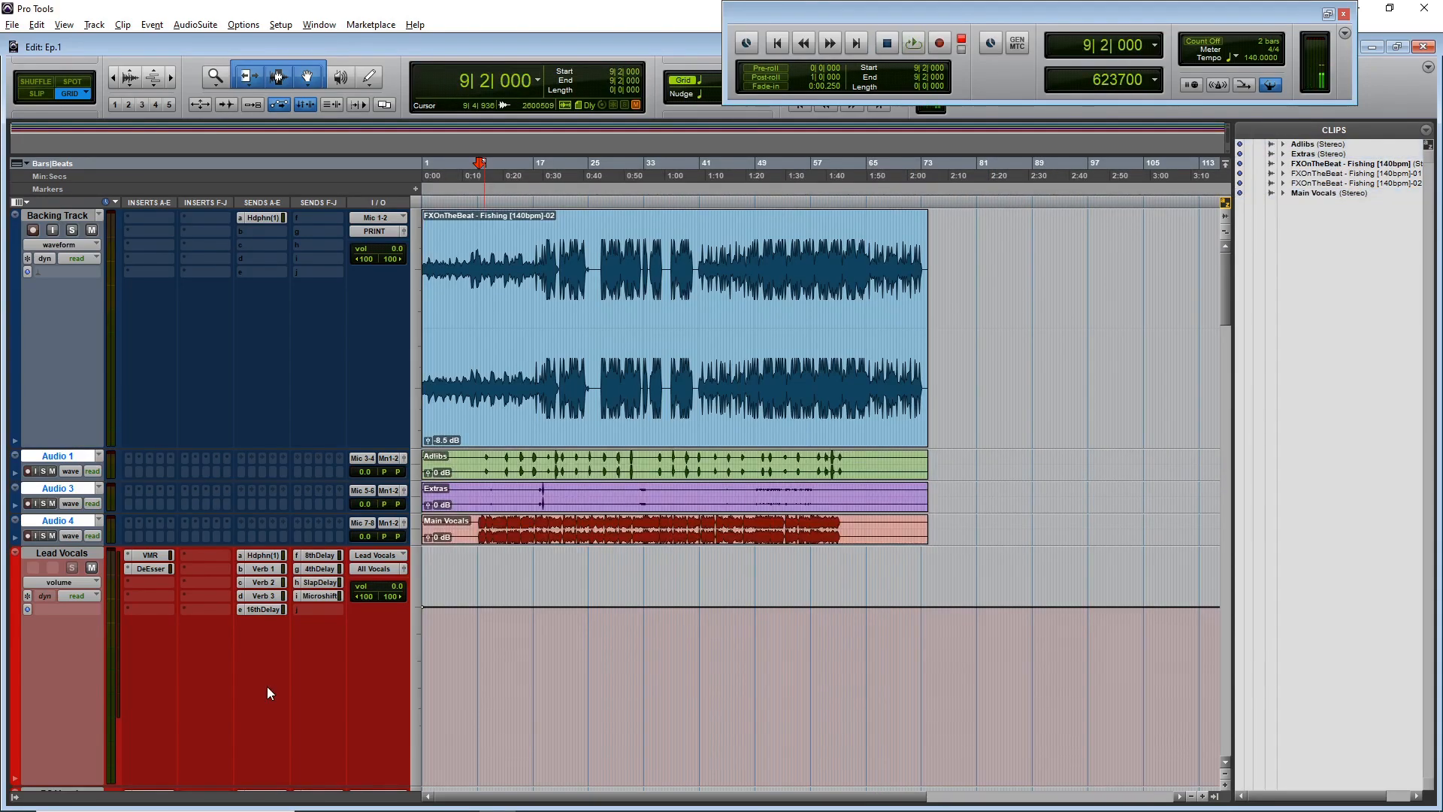
# - Rename the three vocal audio tracks, in order, as Adlibs, Extras and Mamin Vox
pyautogui.hotkey('ctrl', '=')
pyautogui.hotkey('ctrl', '=')
pyautogui.doubleClick(60, 457)
pyautogui.write('Adli')
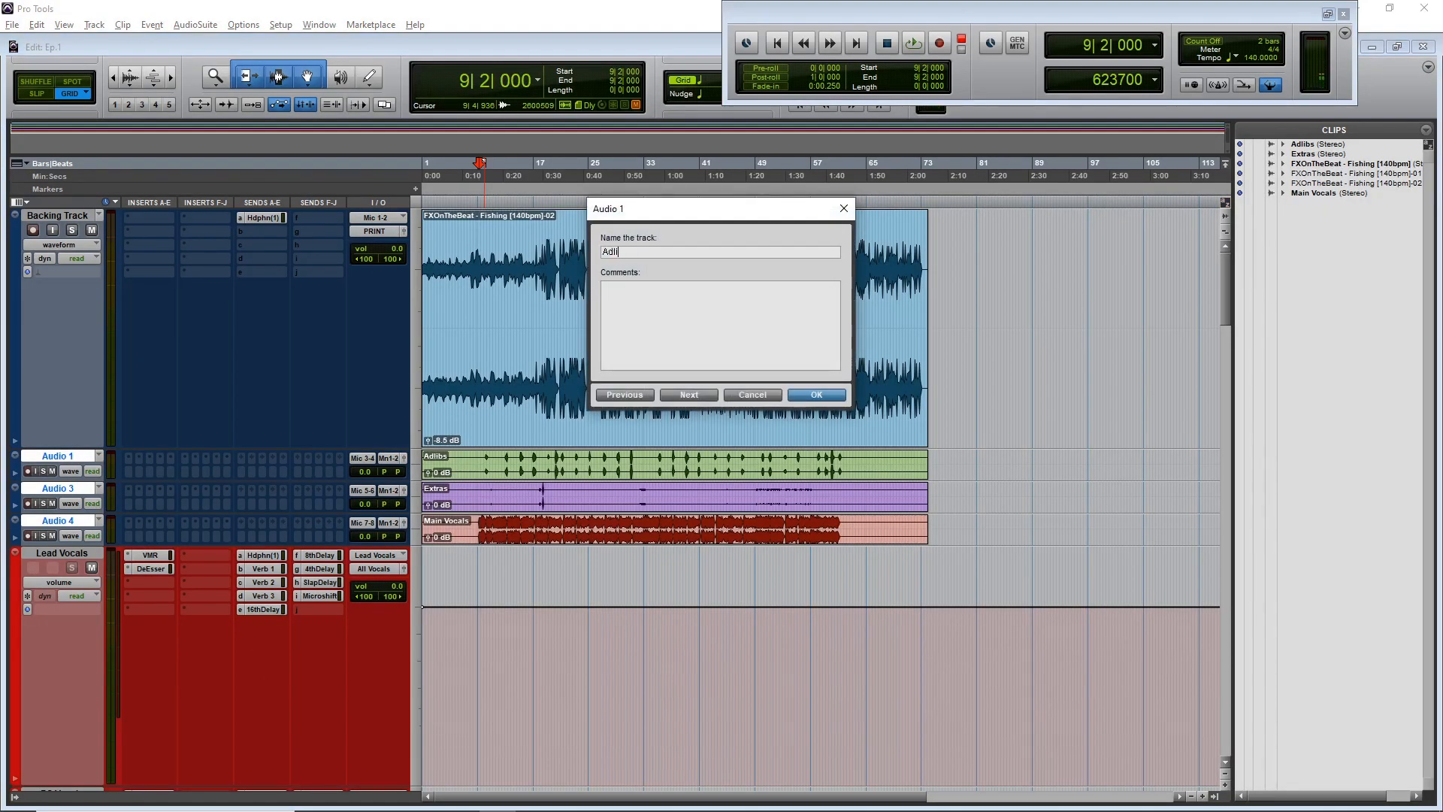
pyautogui.write('bs')
pyautogui.click(683, 395)
pyautogui.write('Extras')
pyautogui.click(707, 404)
pyautogui.write('Mamin Vox')
pyautogui.press('Return')
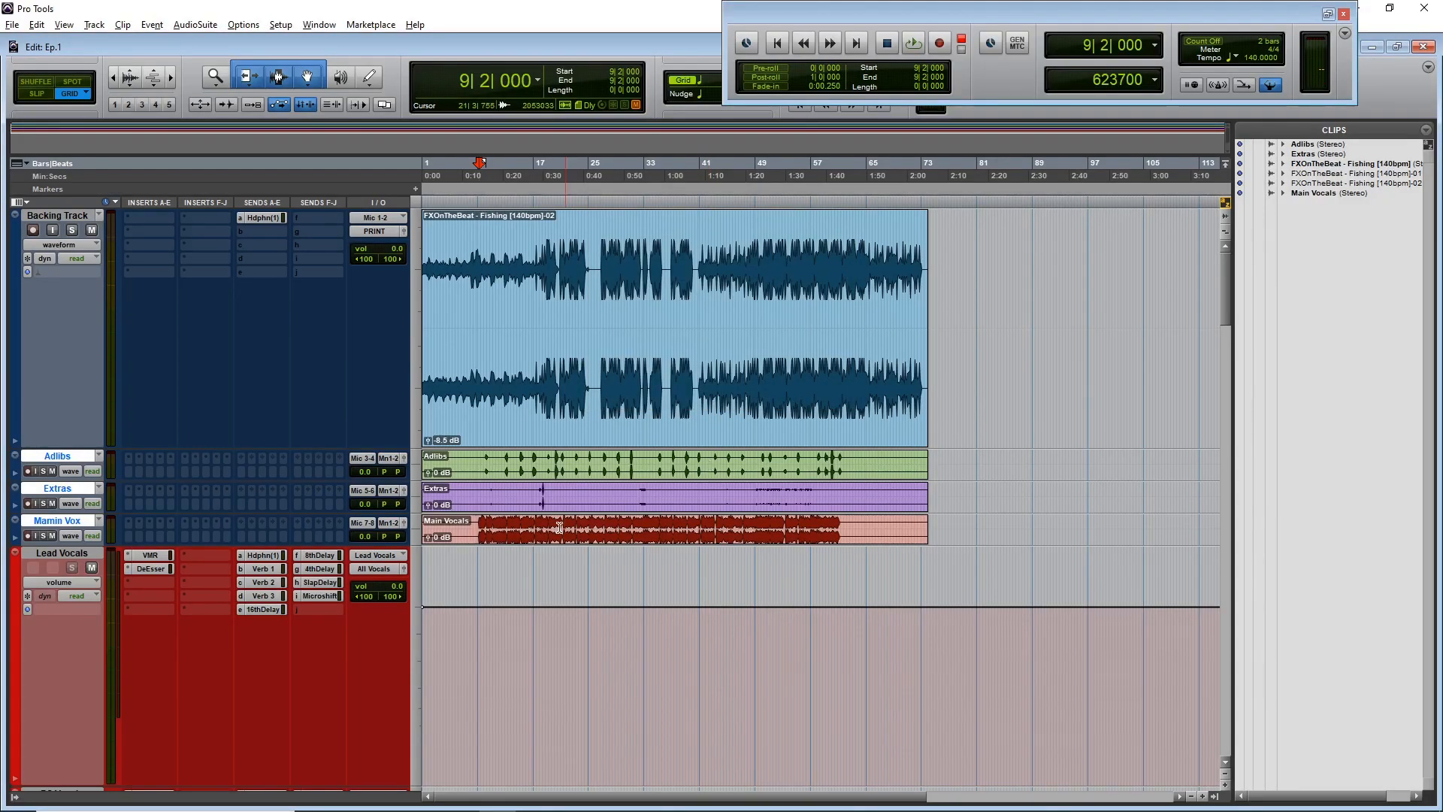
# - Reset the volume faders of Mamin Vox, Extras and Adlibs to 0.0 dB in the mixer and return to the Edit window
pyautogui.hotkey('ctrl', '=')
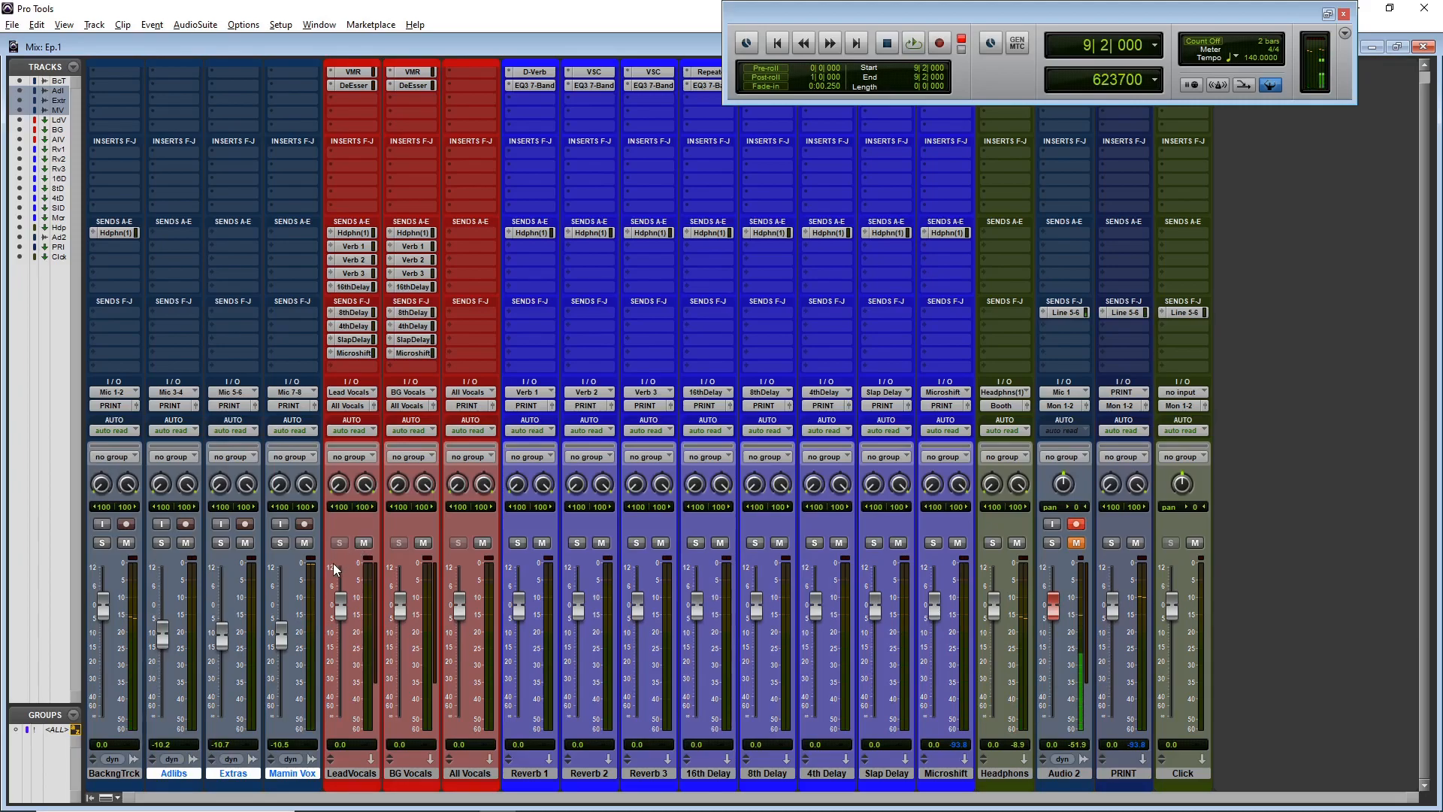
pyautogui.keyDown('alt'); pyautogui.click(282, 646); pyautogui.keyUp('alt')
pyautogui.keyDown('alt'); pyautogui.click(222, 639); pyautogui.keyUp('alt')
pyautogui.keyDown('alt'); pyautogui.click(162, 637); pyautogui.keyUp('alt')
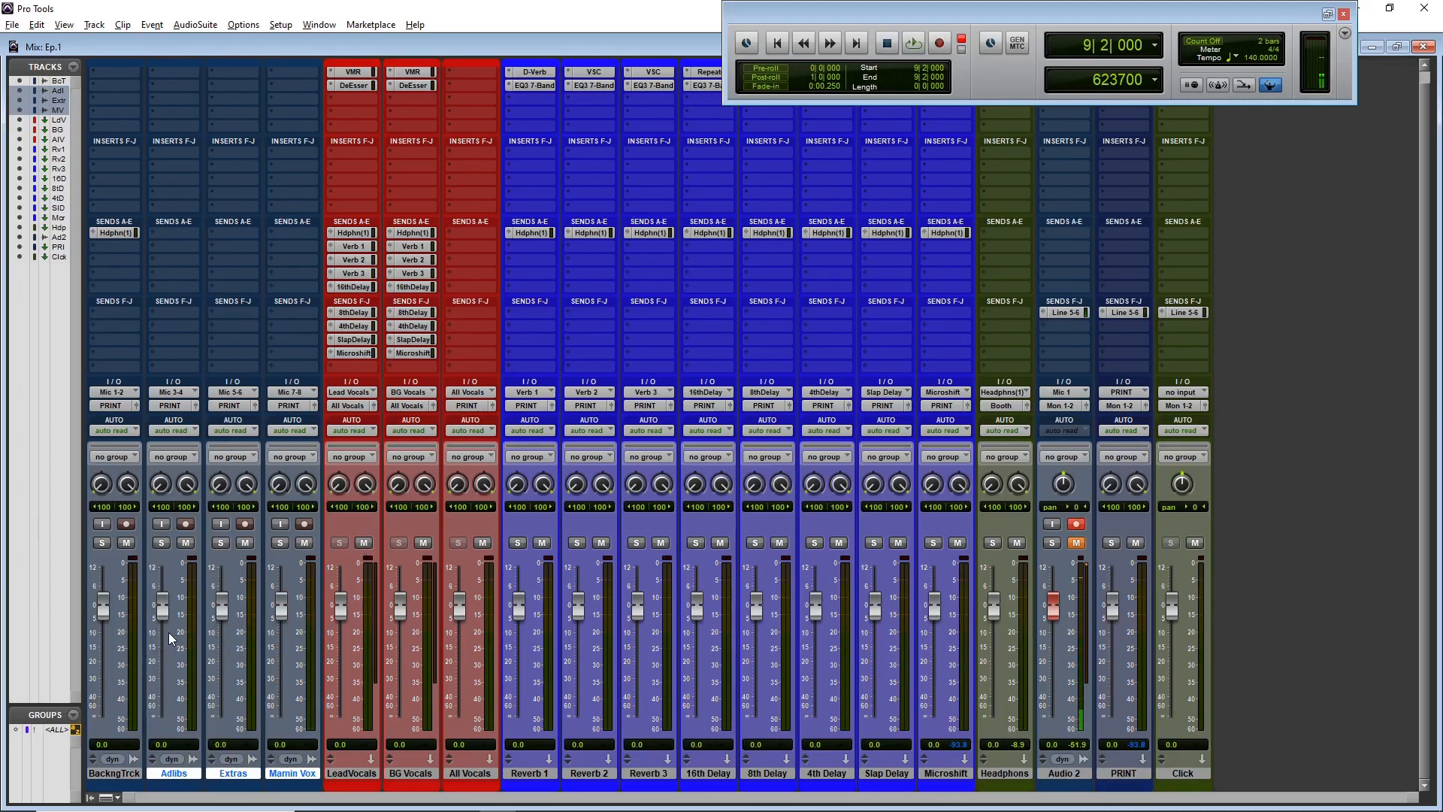
pyautogui.hotkey('ctrl', '=')
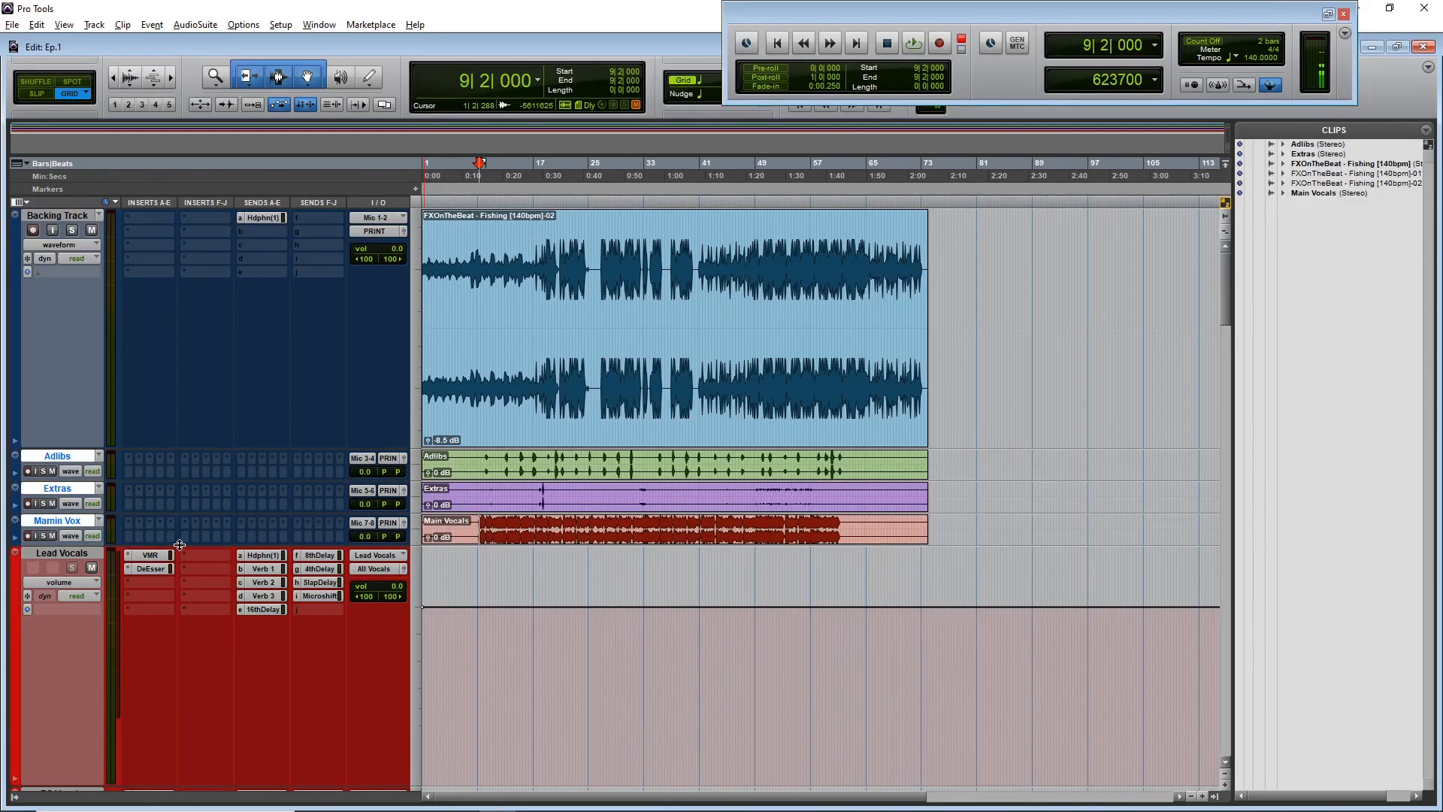
# - Enlarge the vocal tracks and lower their clip gain to -8.8 dB on Main Vocals, -6.6 dB on Extras and -7.5 dB on Adlibs
pyautogui.moveTo(173, 563); pyautogui.dragTo(171, 656)
pyautogui.press('t')
pyautogui.press('t')
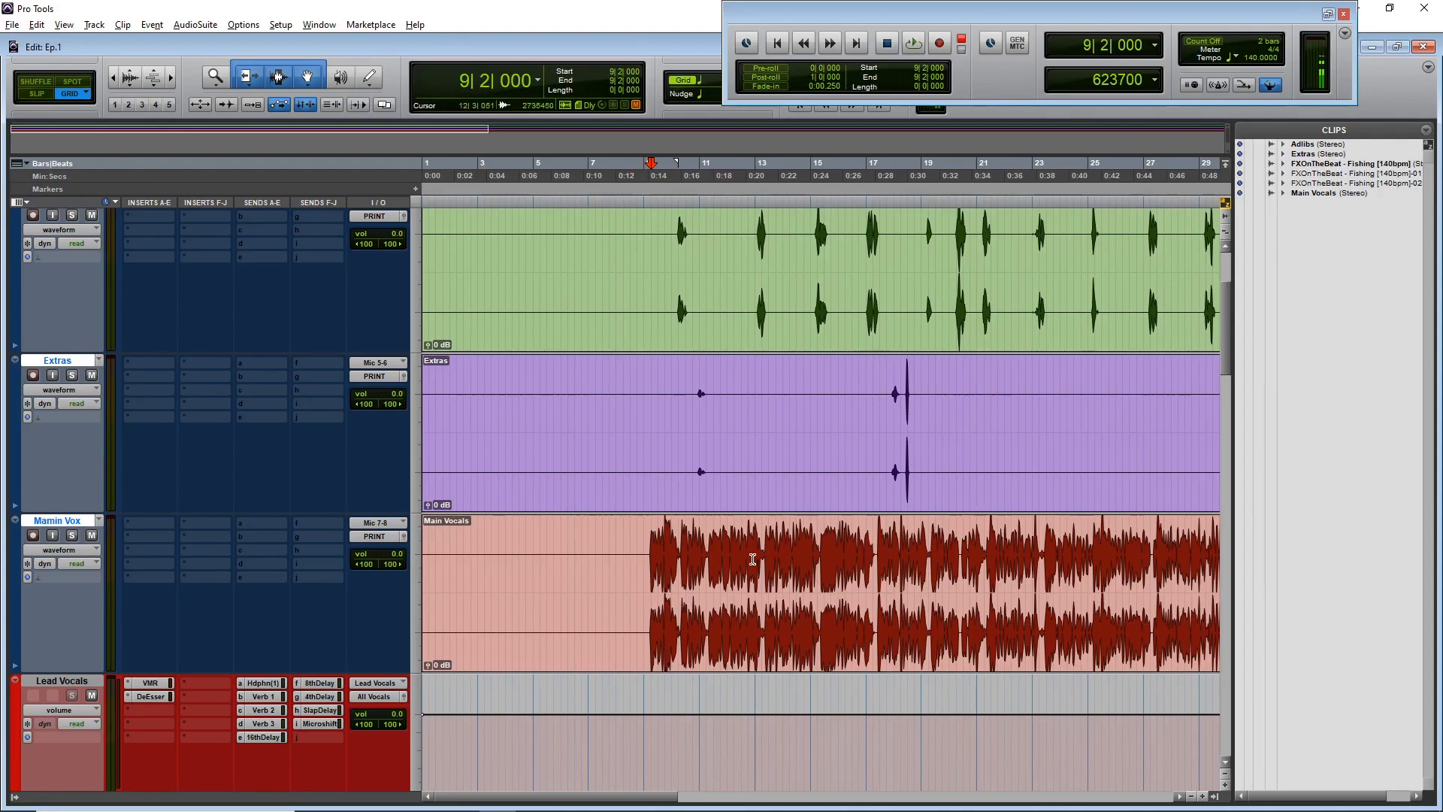
pyautogui.press('r')
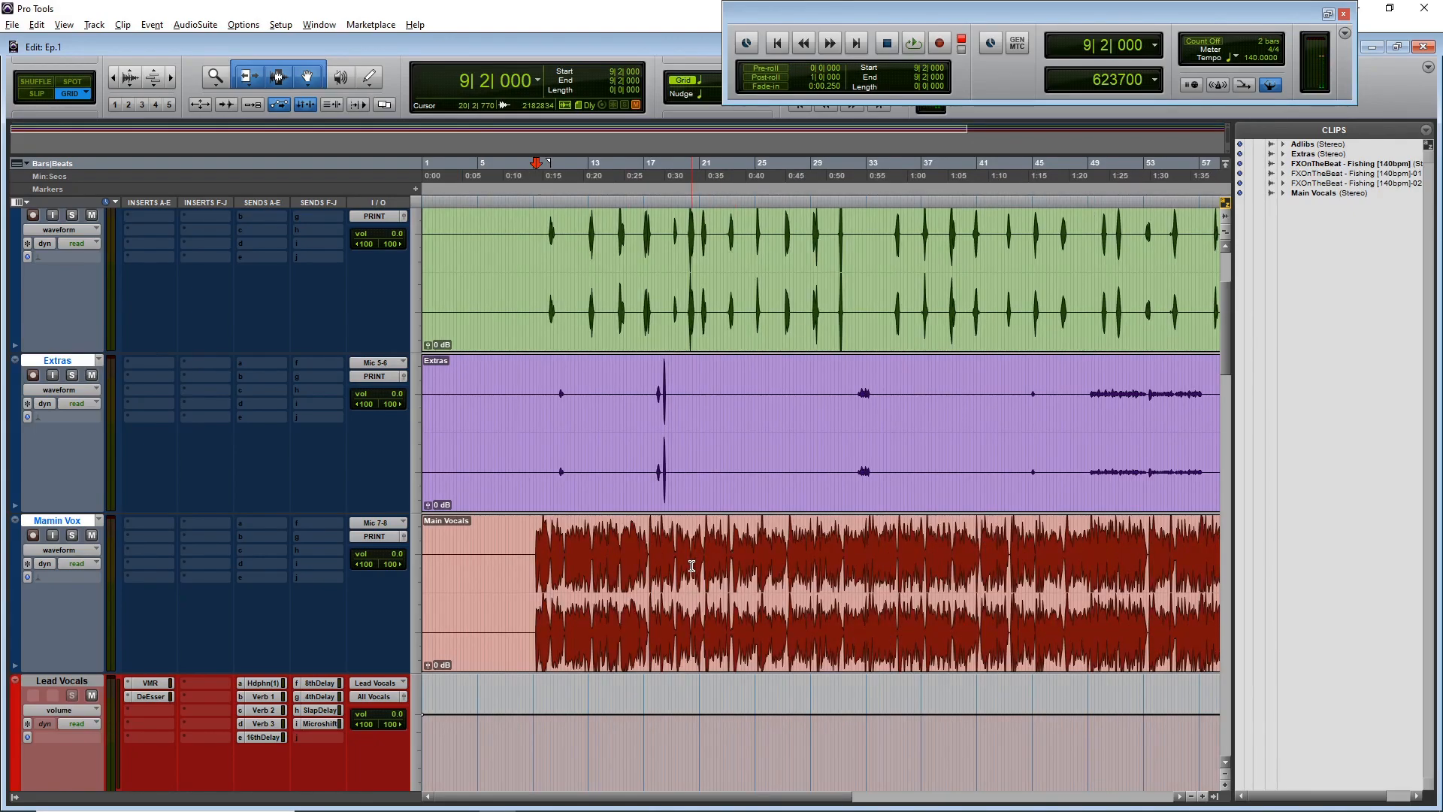
pyautogui.press('r')
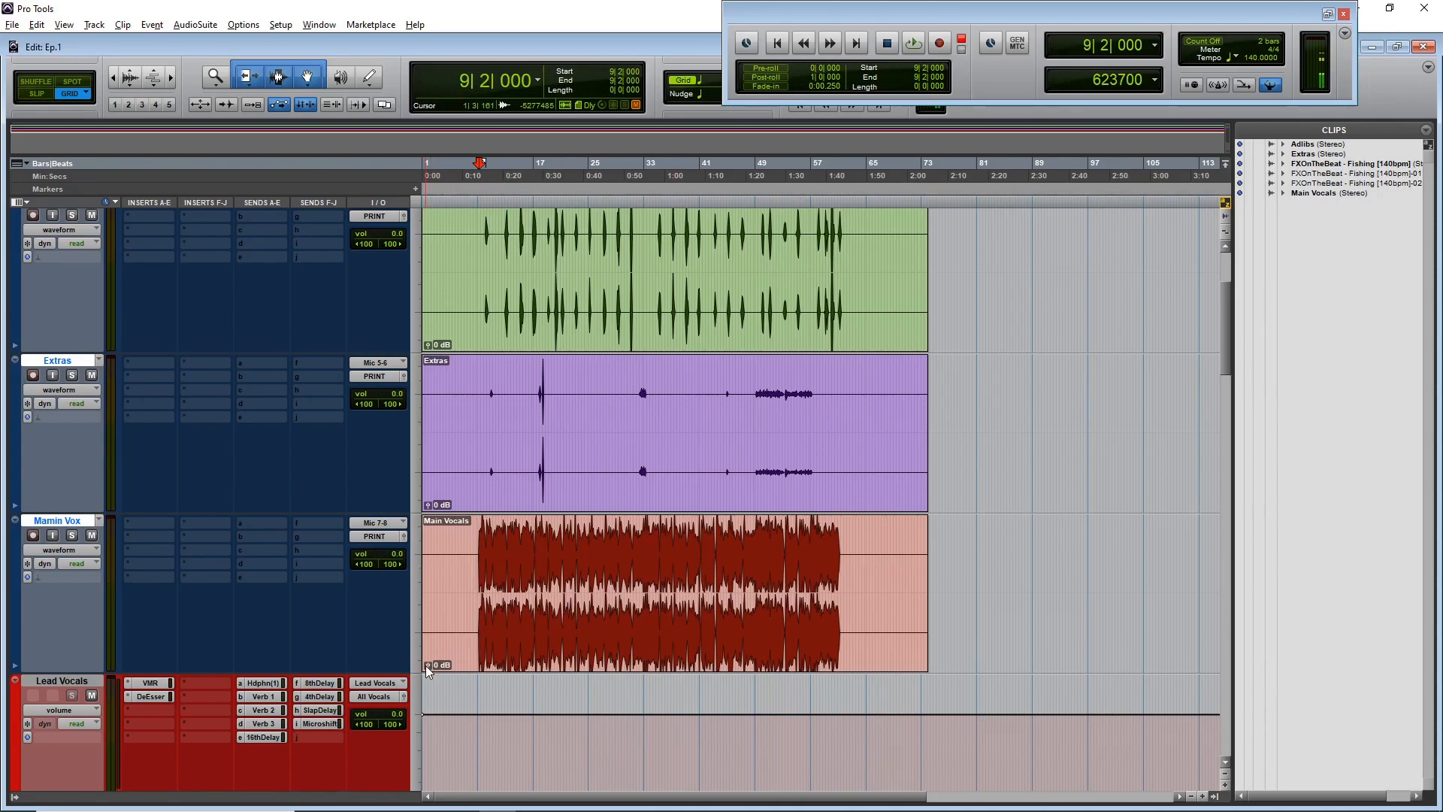
pyautogui.moveTo(426, 671); pyautogui.dragTo(424, 678)
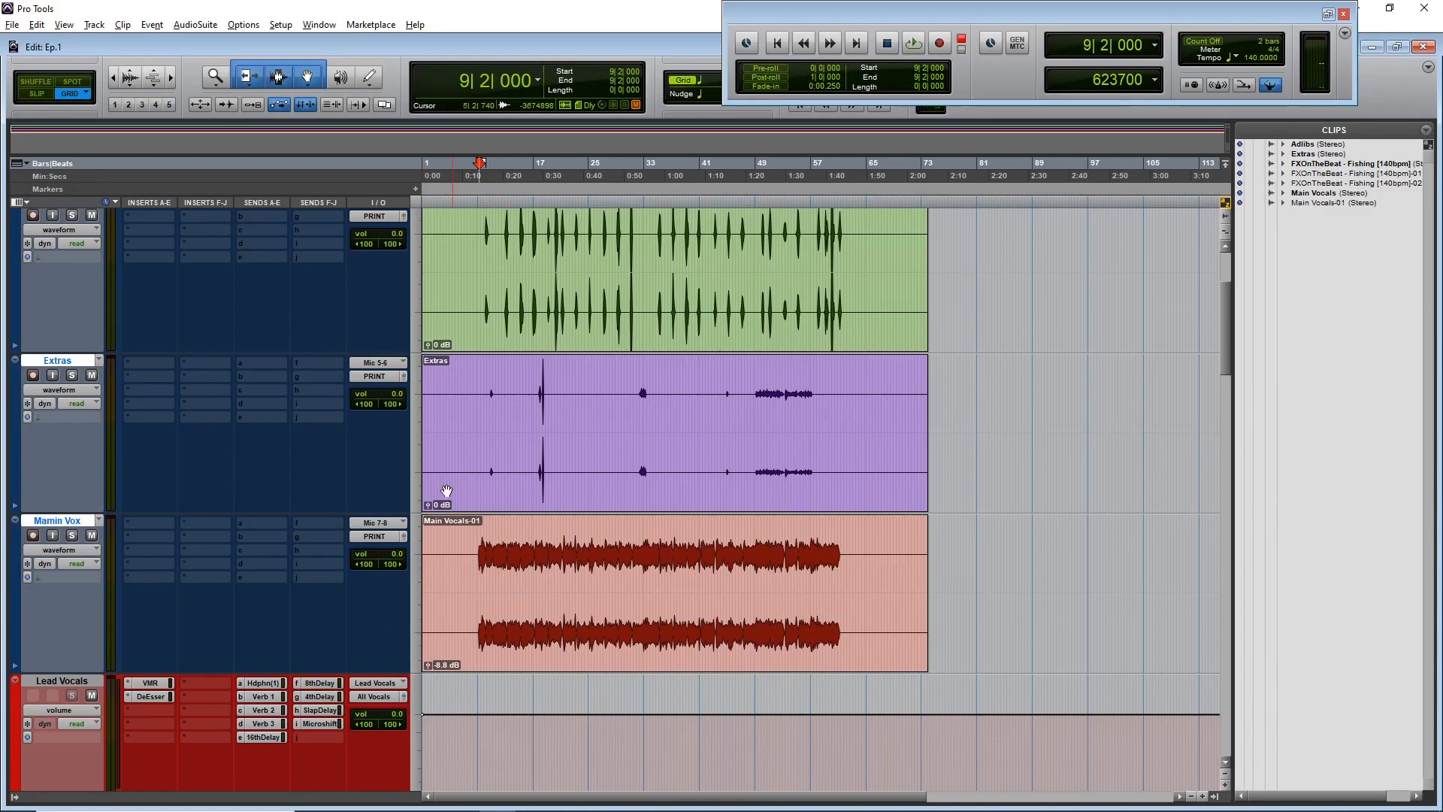
pyautogui.moveTo(428, 505); pyautogui.dragTo(425, 517)
pyautogui.moveTo(427, 345); pyautogui.dragTo(428, 363)
# - Play the session from bar 6, beat 3 and check the vocal tracks against the backing track
pyautogui.click(461, 398)
pyautogui.press('space')
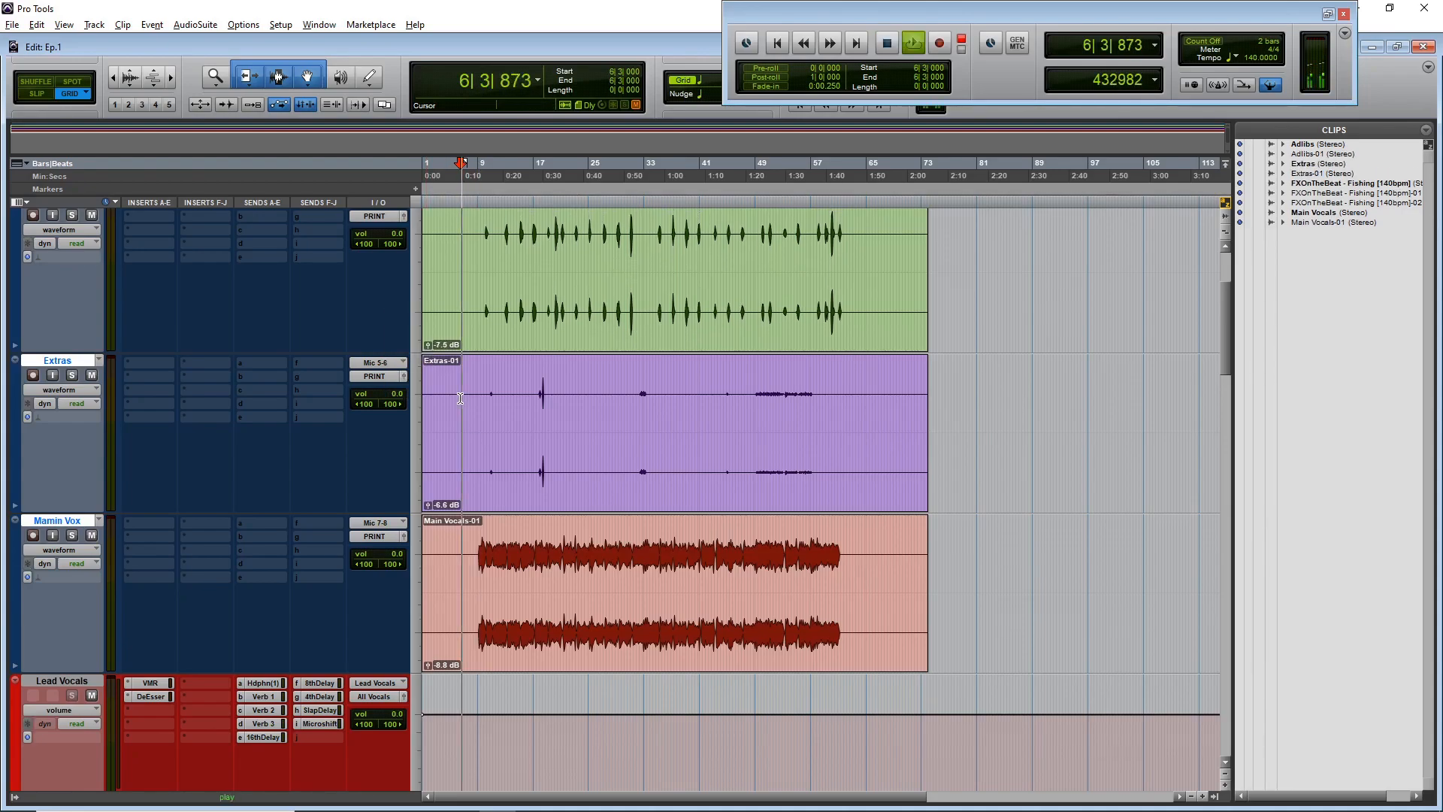
pyautogui.hotkey('ctrl', '=')
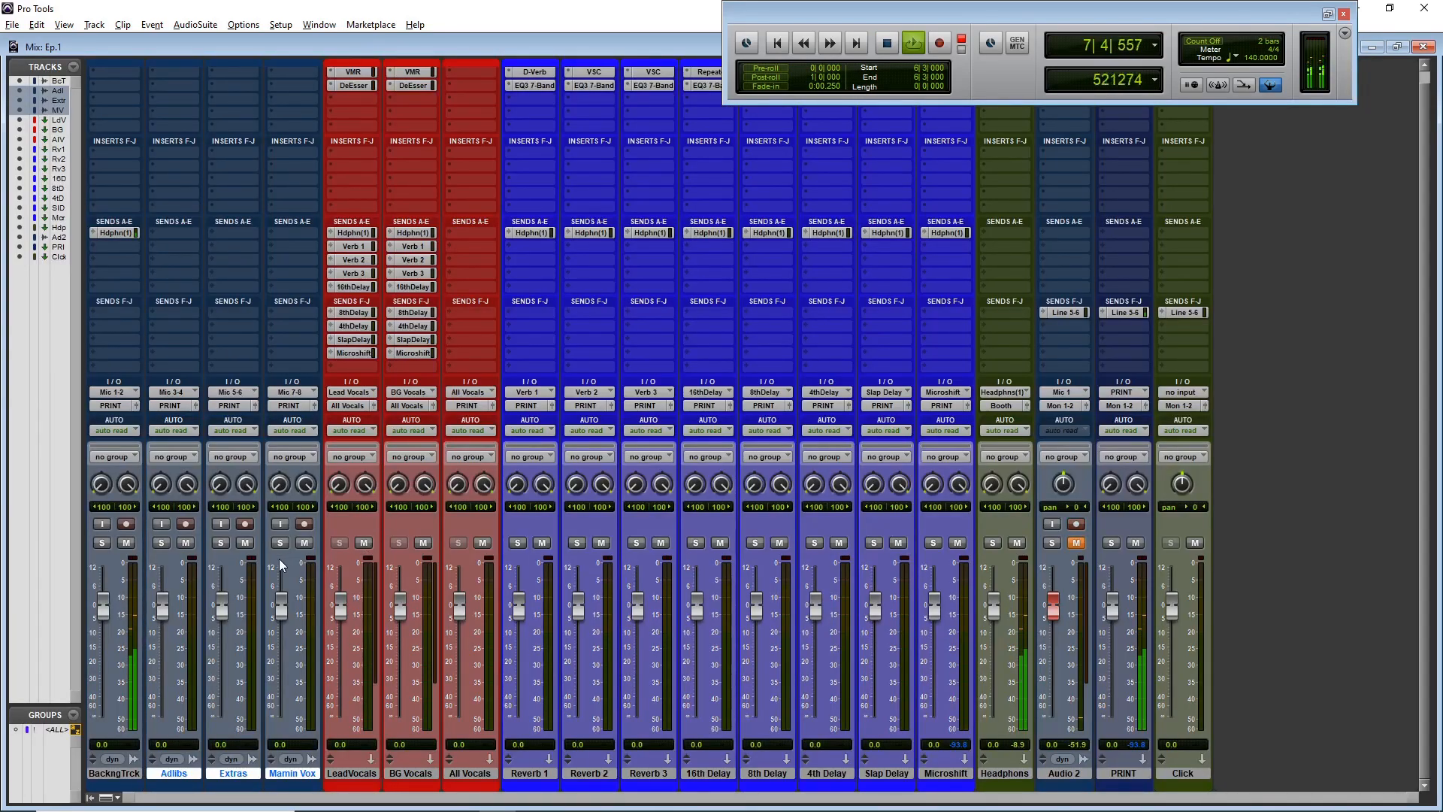
pyautogui.hotkey('ctrl', '=')
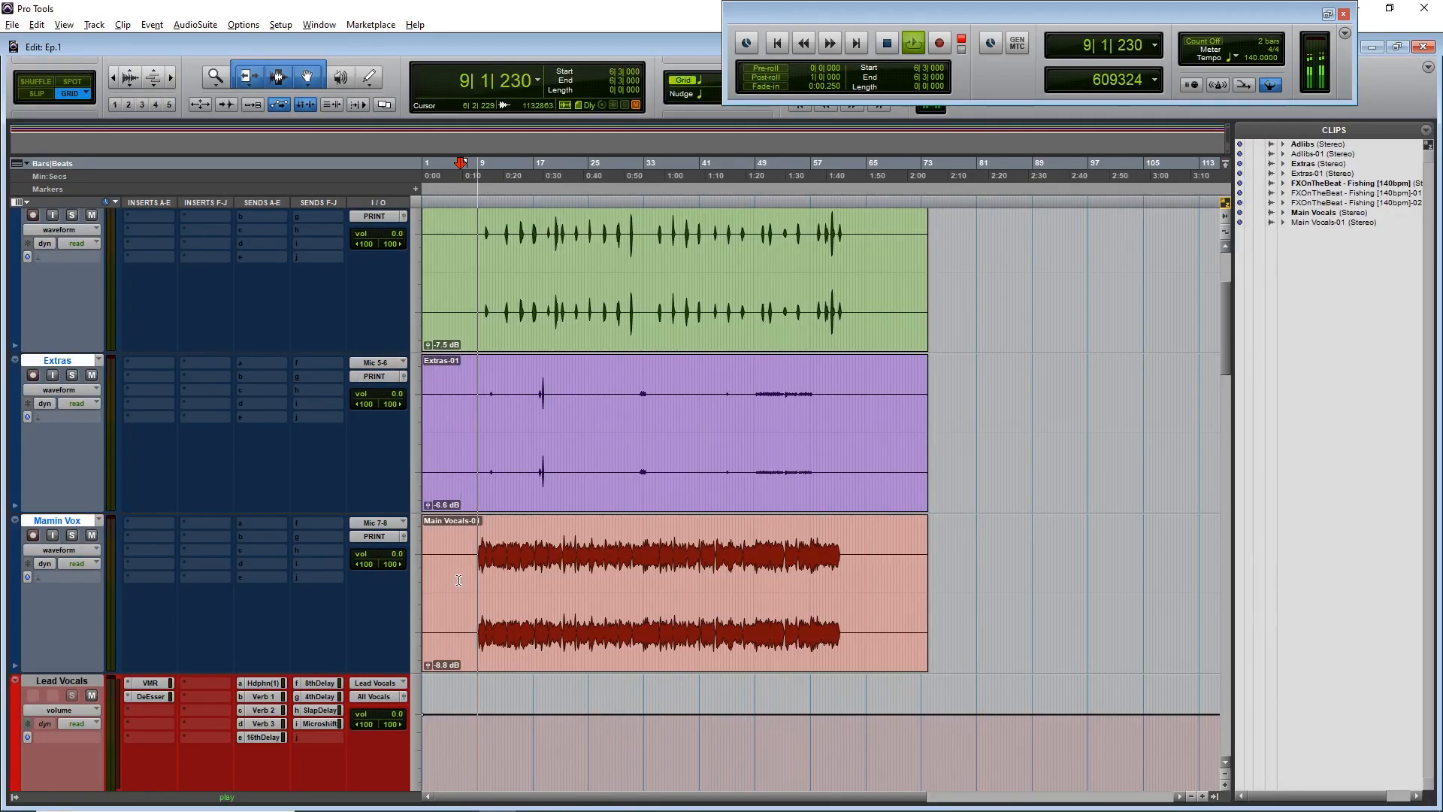
pyautogui.scroll(3, 458, 579)
pyautogui.scroll(-6, 301, 662)
pyautogui.scroll(6, 183, 752)
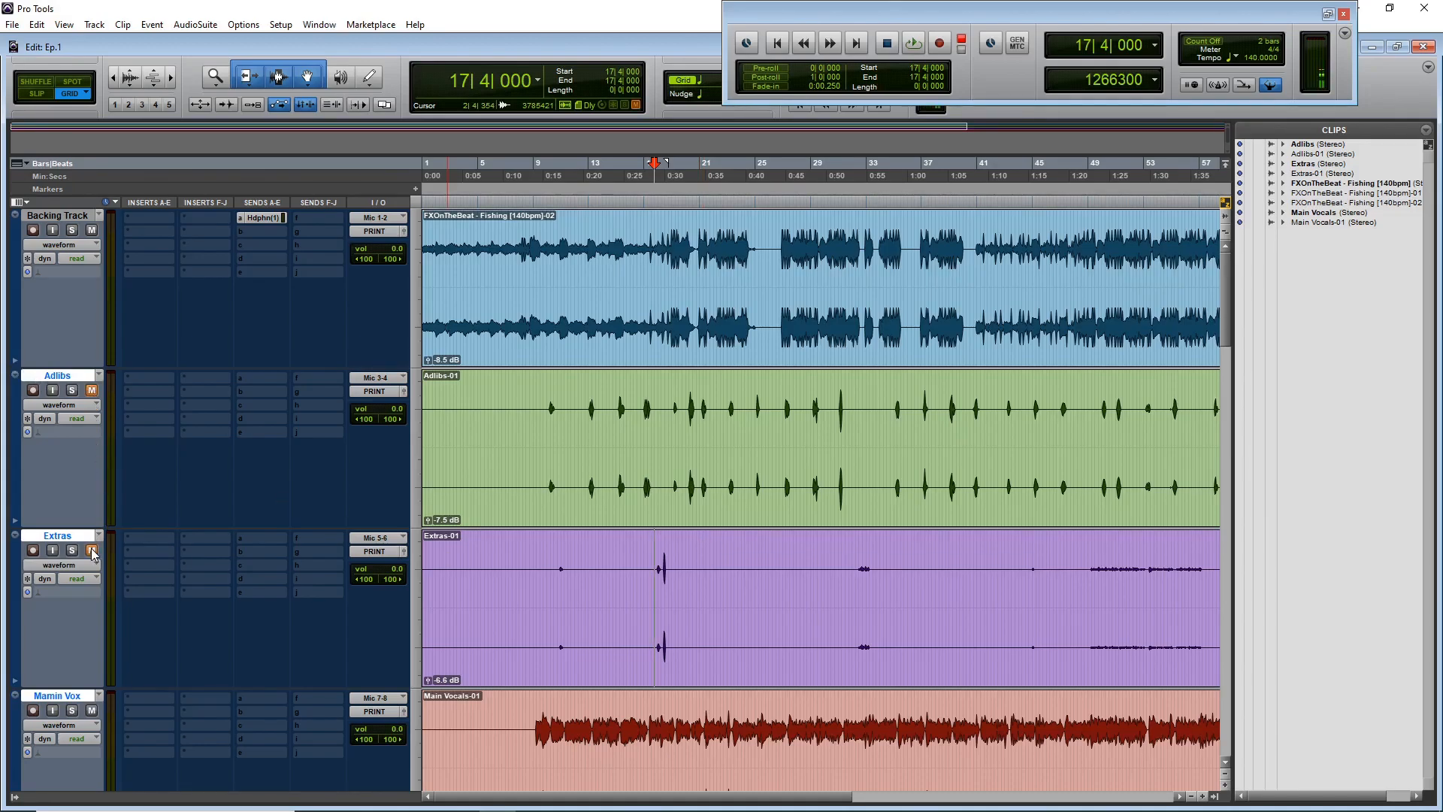
# - Play the main vocals from bar 9 and check the Mamin Vox level in the mixer
pyautogui.scroll(-3, 354, 561)
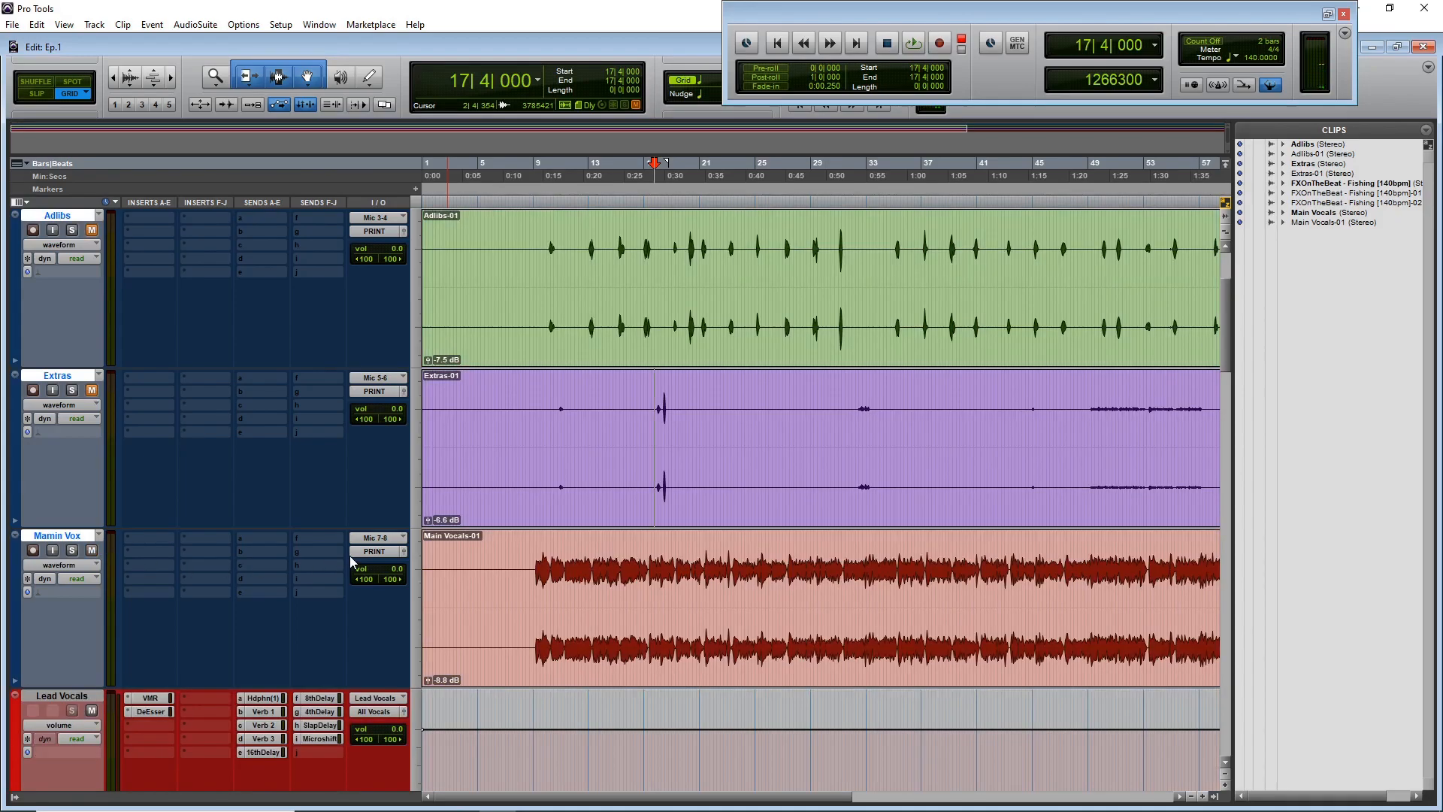
pyautogui.click(532, 574)
pyautogui.press('space')
pyautogui.hotkey('ctrl', '=')
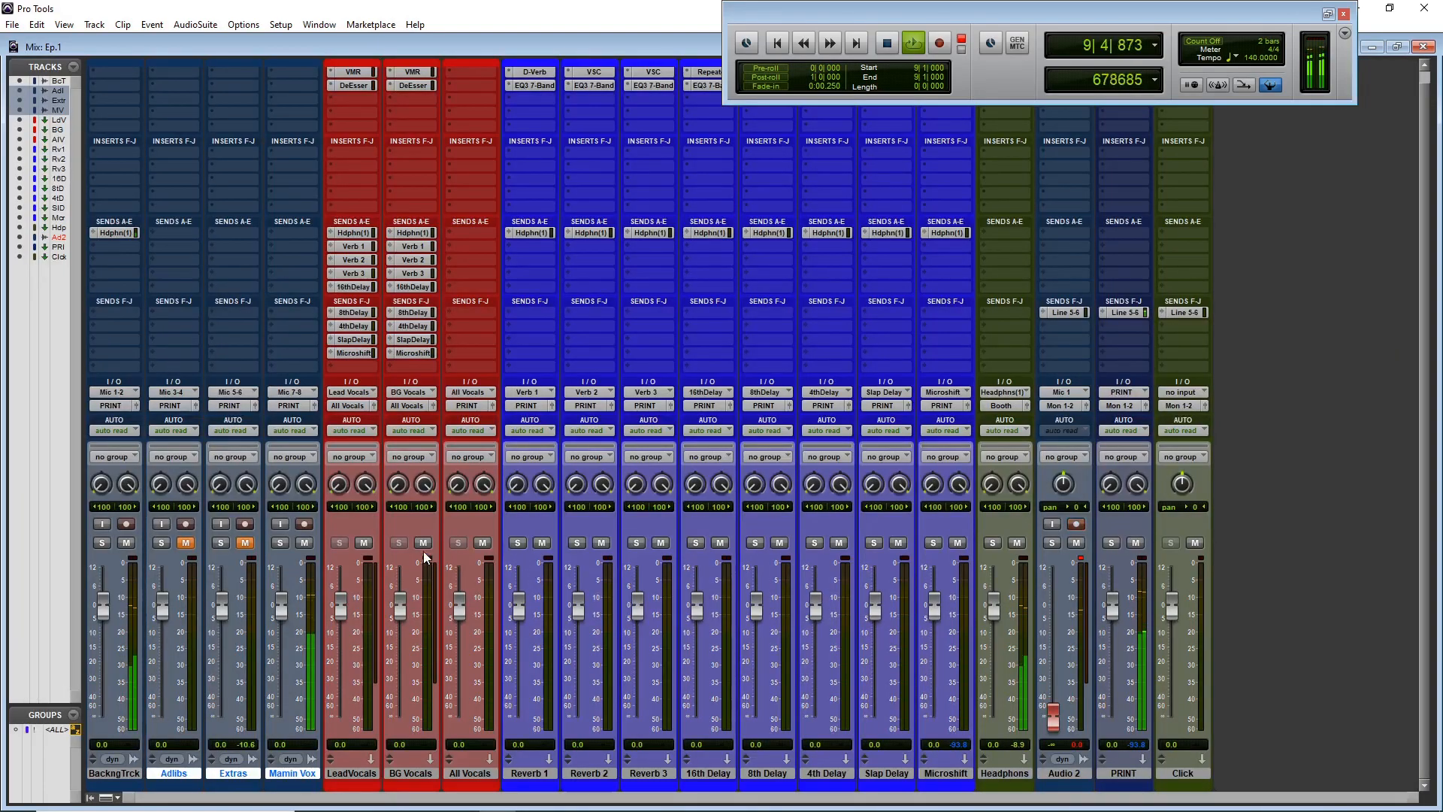
pyautogui.moveTo(290, 599); pyautogui.dragTo(289, 606)
# - Insert the stereo FabFilter Pro-Q 2 equalizer in the first insert slot of the Mamin Vox track
pyautogui.scroll(1, 295, 73)
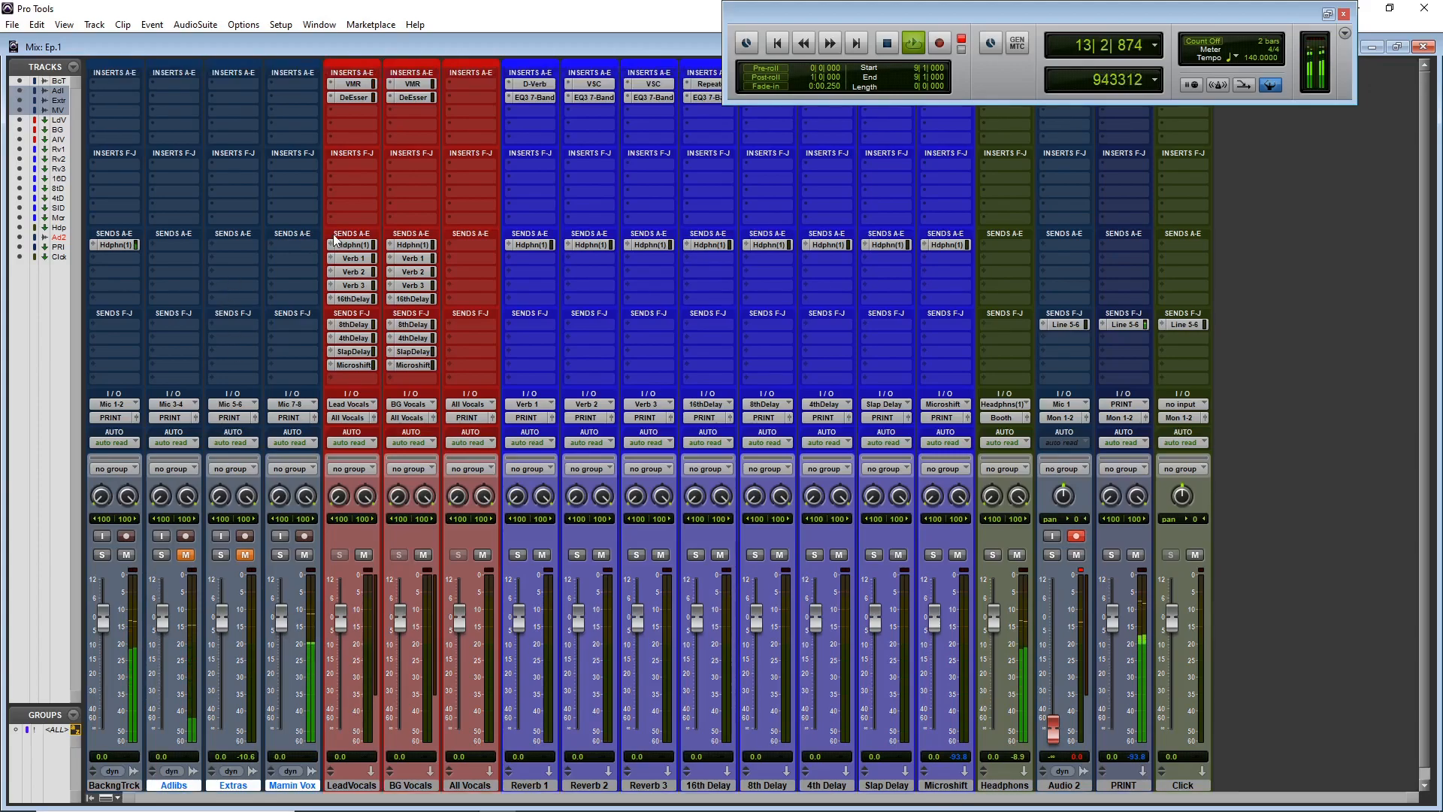
pyautogui.click(300, 87)
pyautogui.moveTo(367, 107)
pyautogui.moveTo(488, 108)
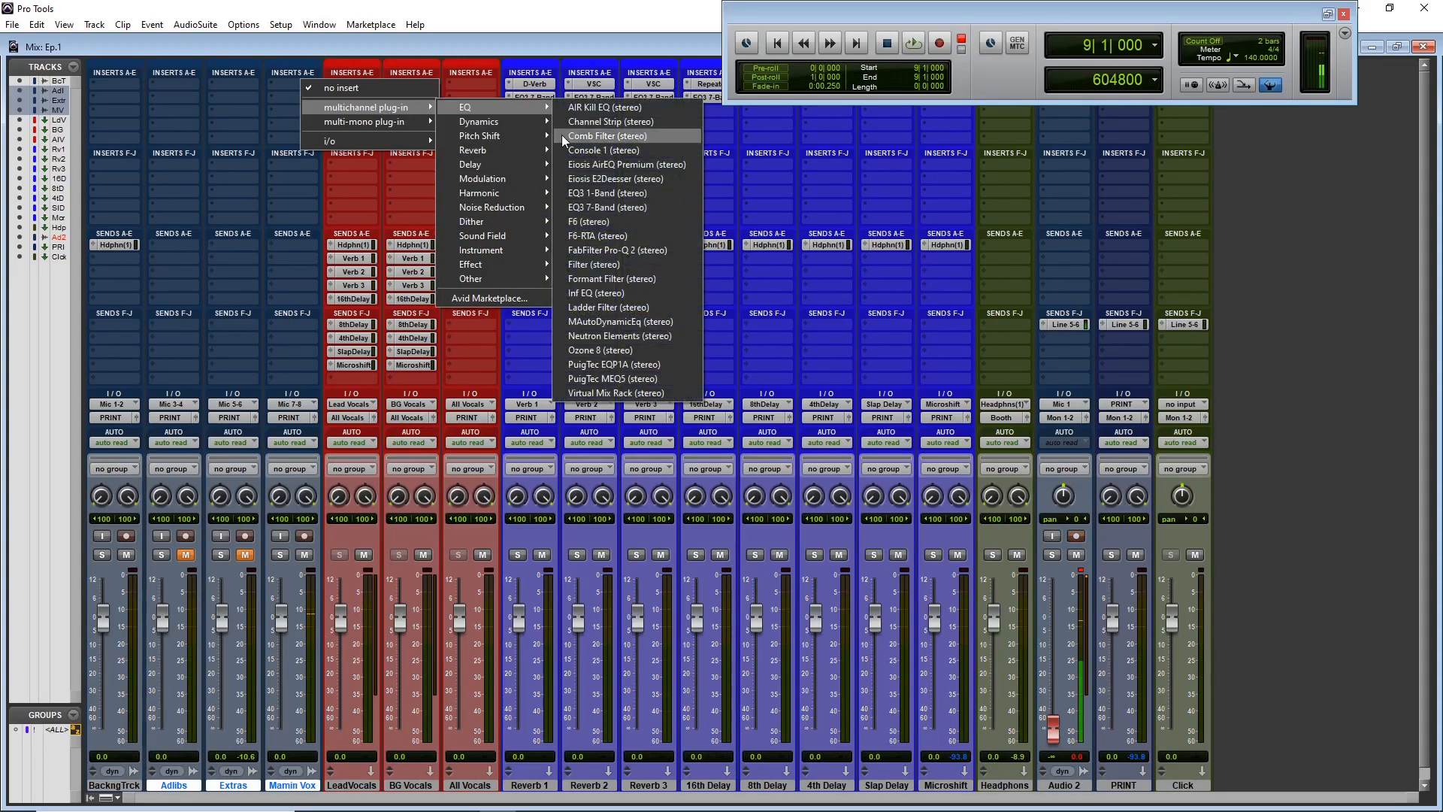
pyautogui.click(672, 254)
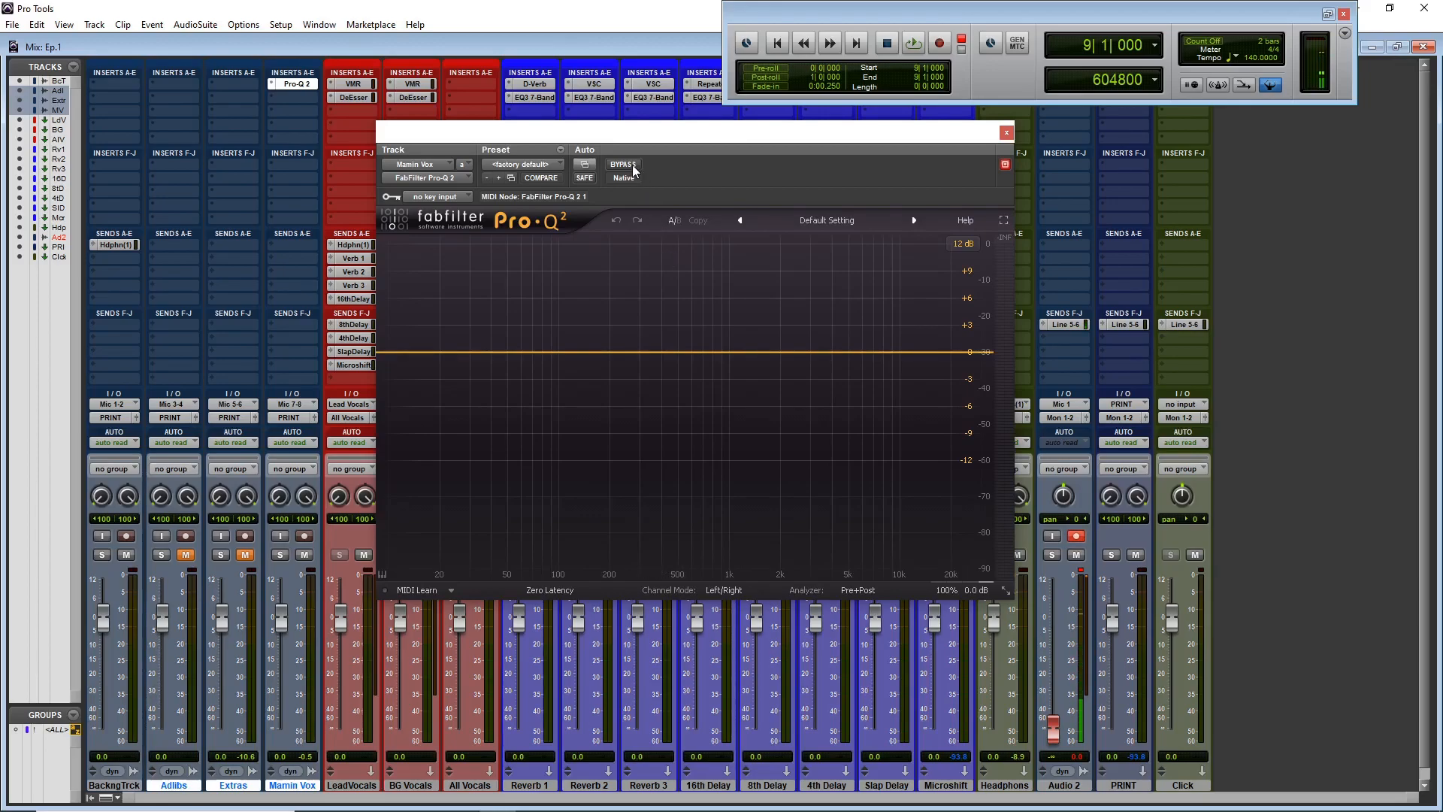
pyautogui.moveTo(631, 143); pyautogui.dragTo(661, 179)
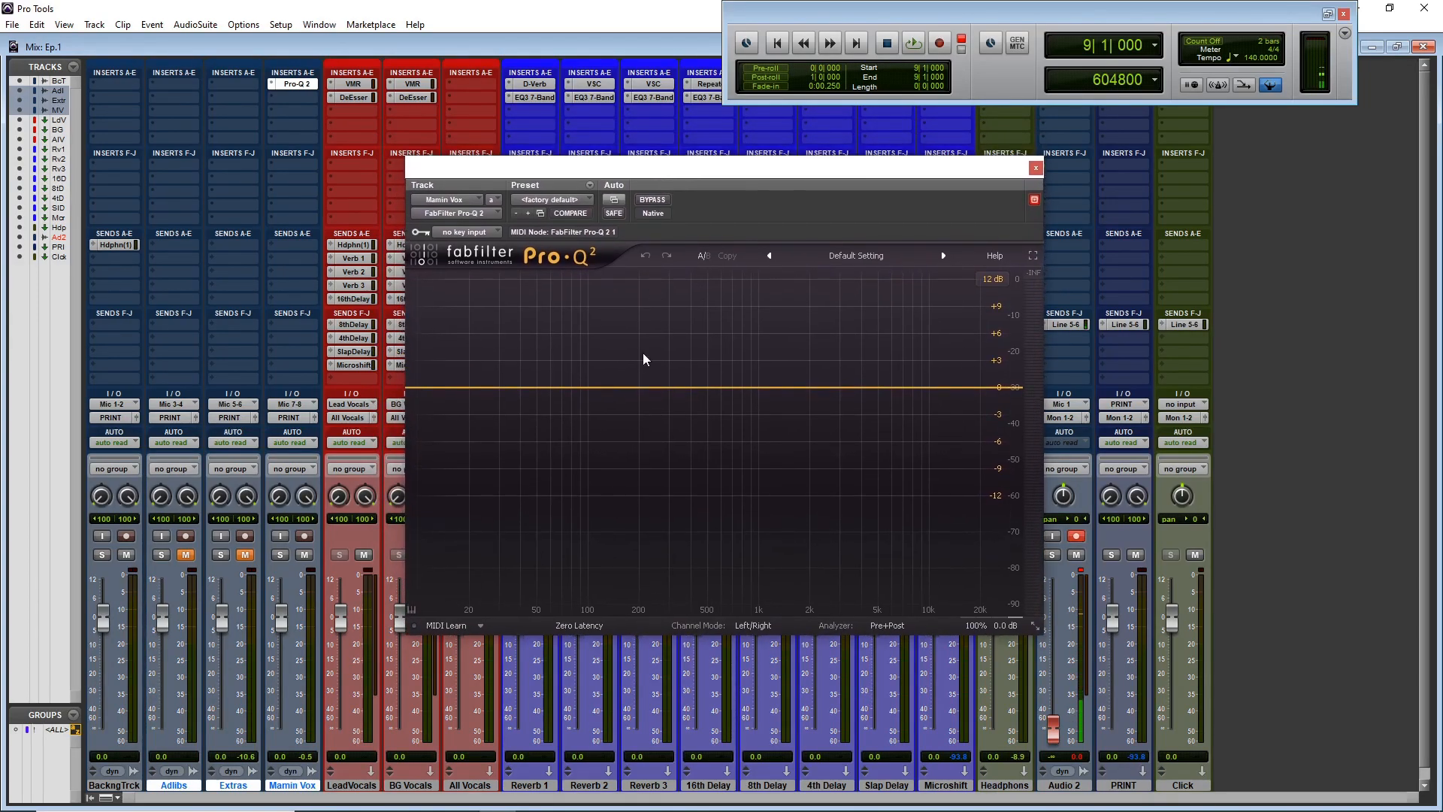
# - Load the Low Cut preset in Pro-Q 2, lower its cutoff to about 42 Hz and audition the vocal
pyautogui.press('space')
pyautogui.press('space')
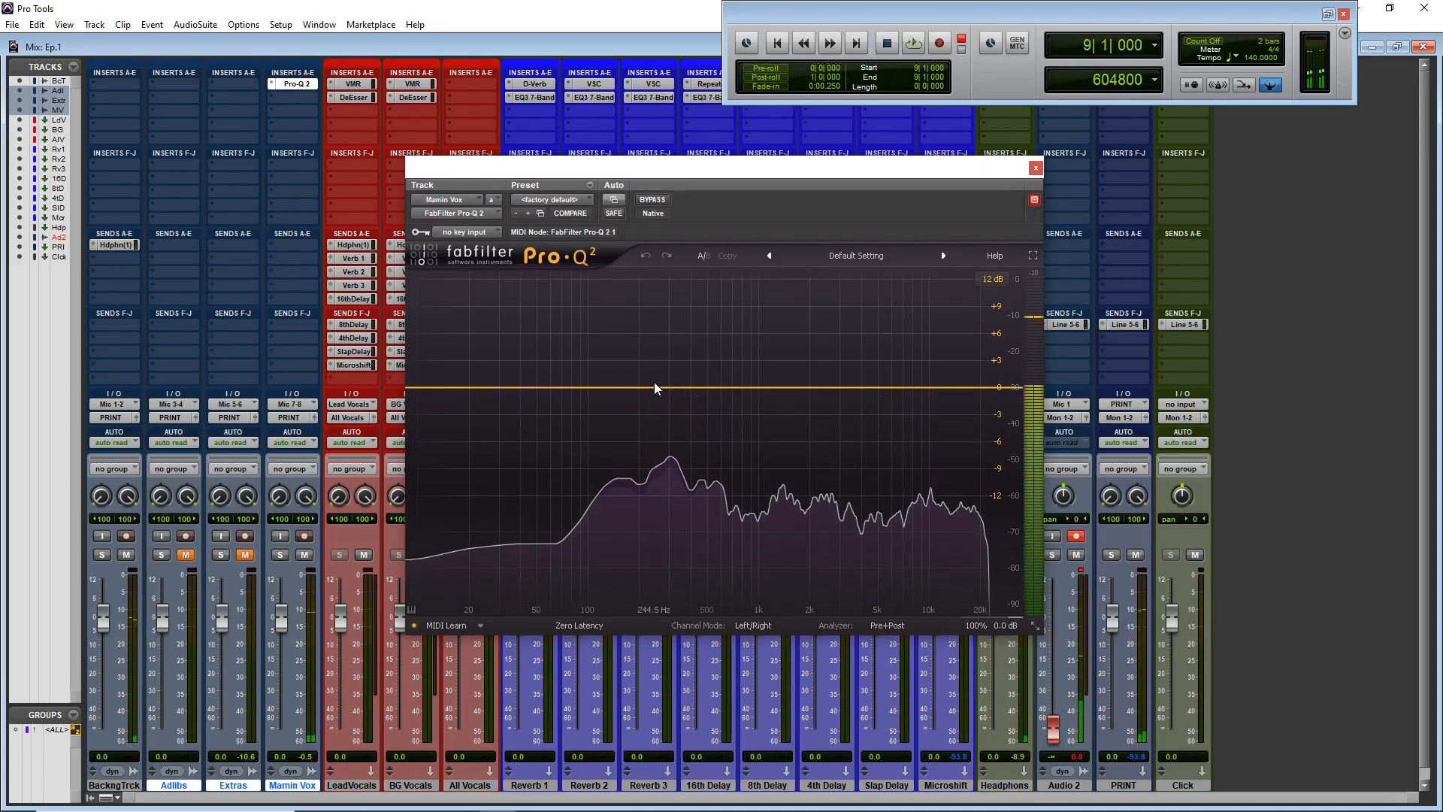
pyautogui.click(836, 256)
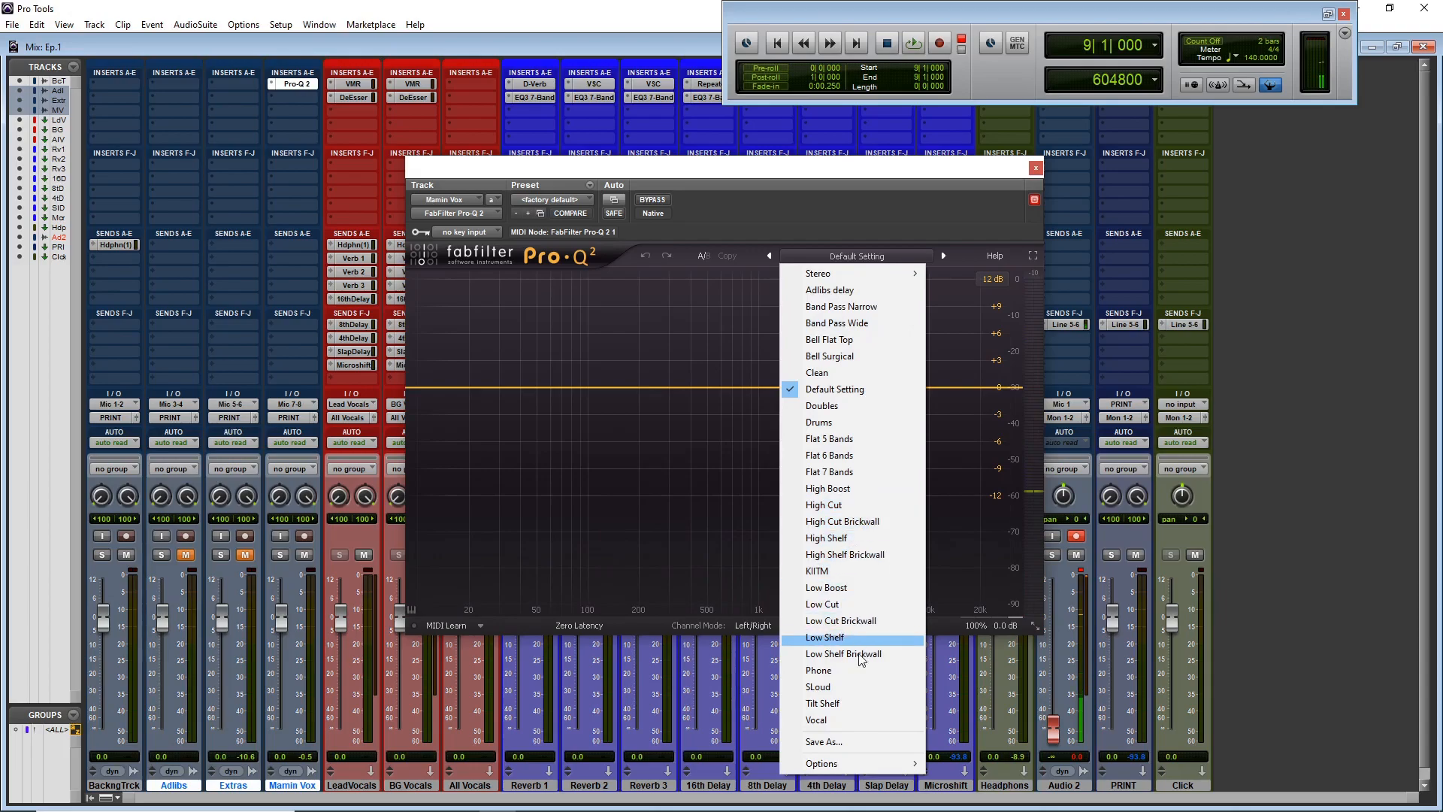
pyautogui.click(848, 605)
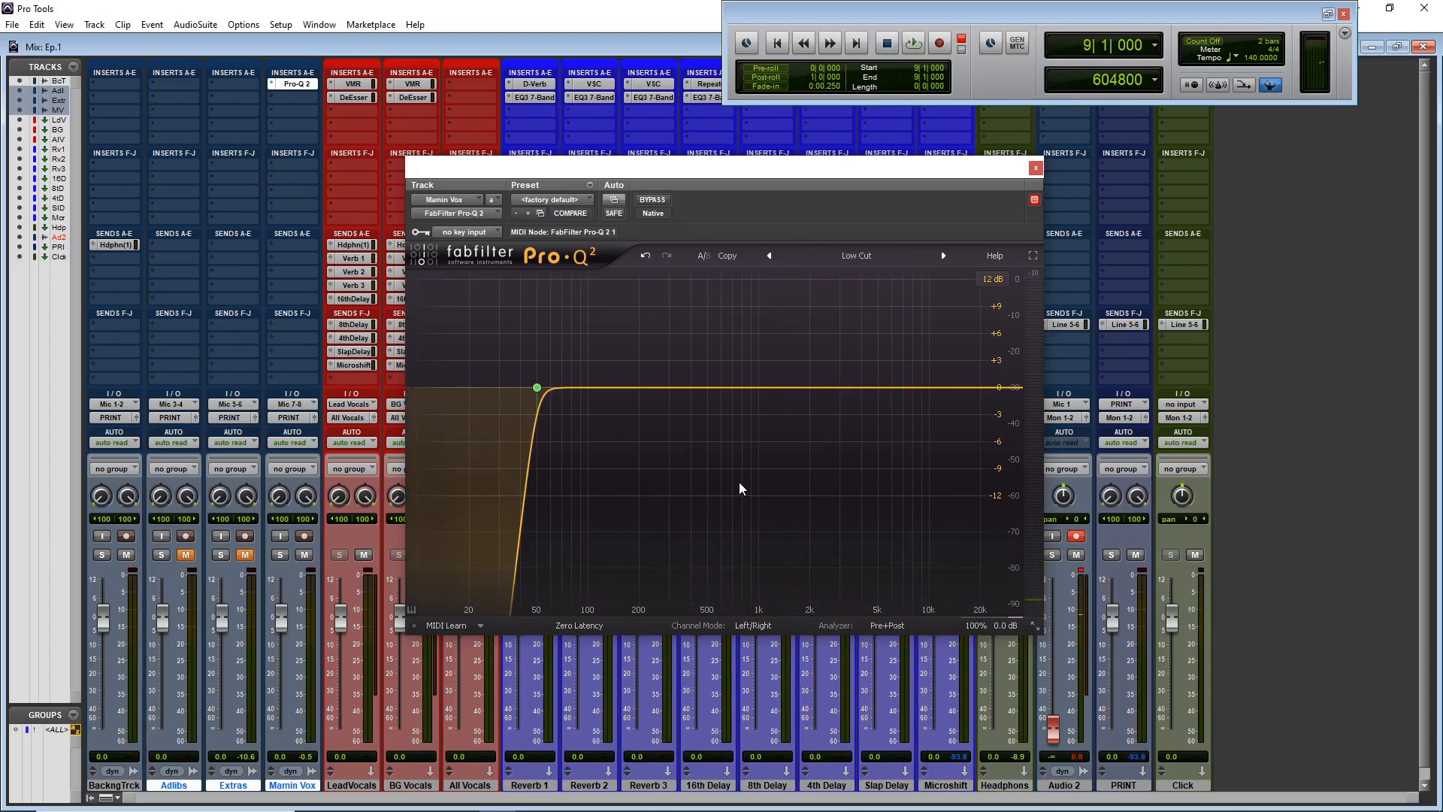
pyautogui.moveTo(537, 388); pyautogui.dragTo(525, 385)
pyautogui.press('space')
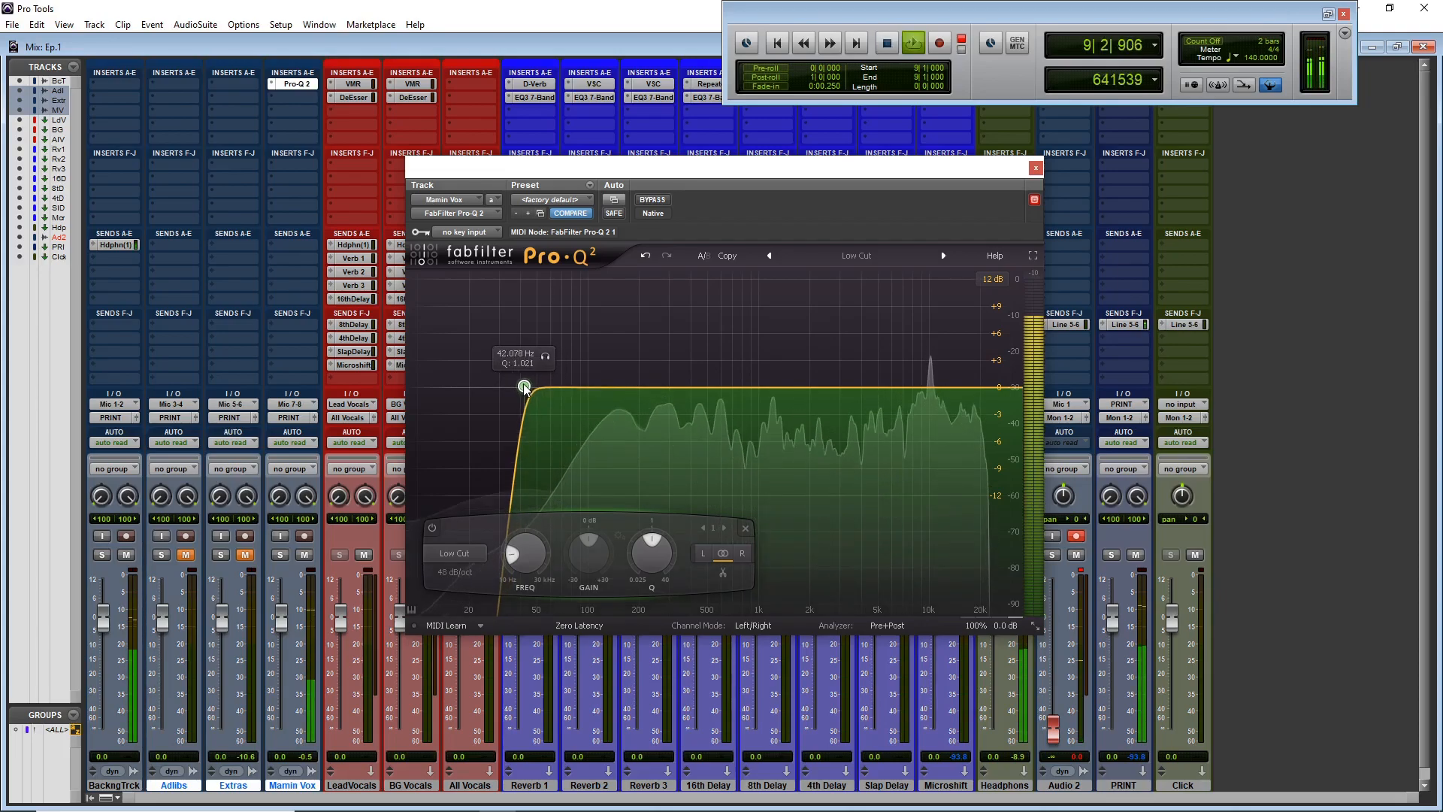
pyautogui.press('space')
pyautogui.doubleClick(666, 383)
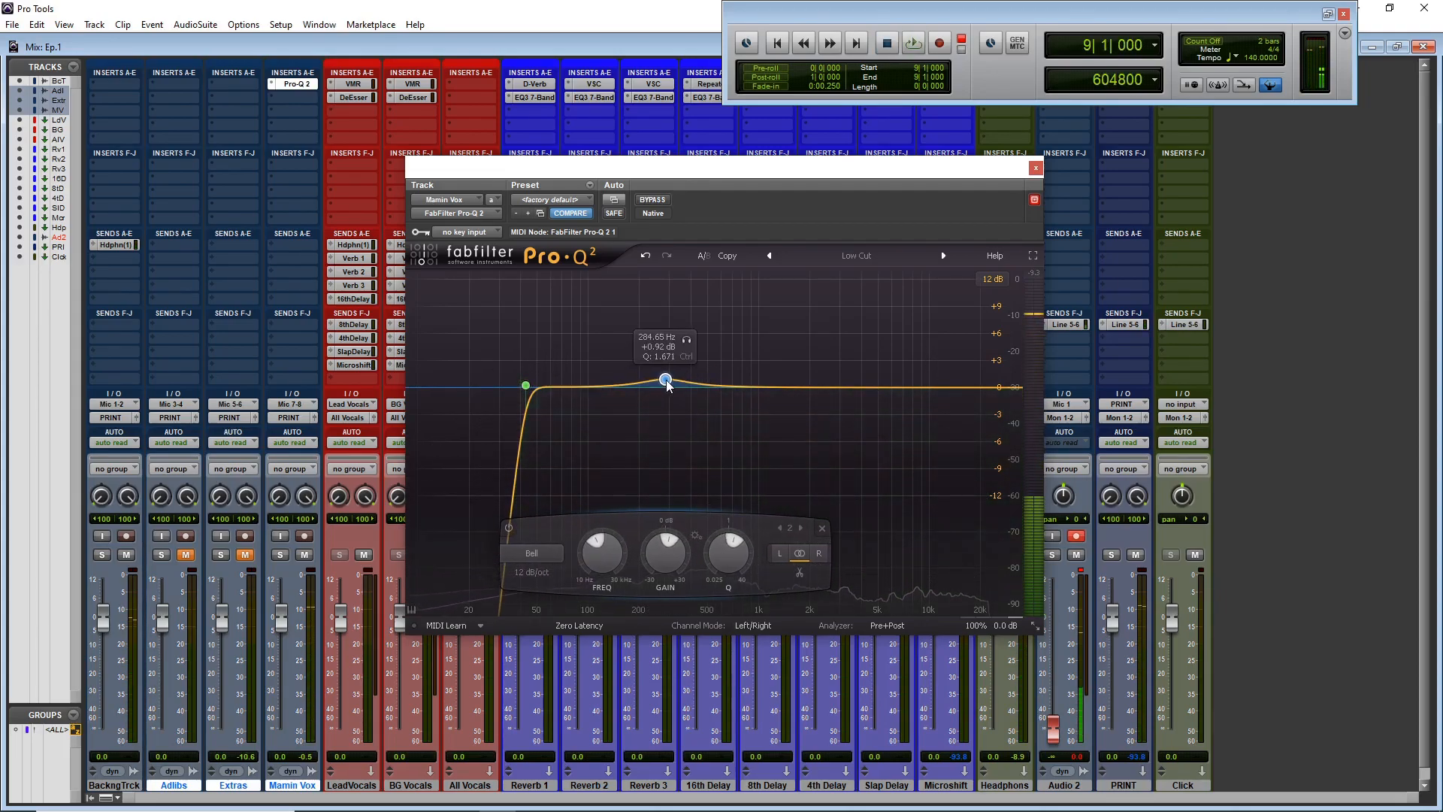
pyautogui.moveTo(666, 383); pyautogui.dragTo(666, 381)
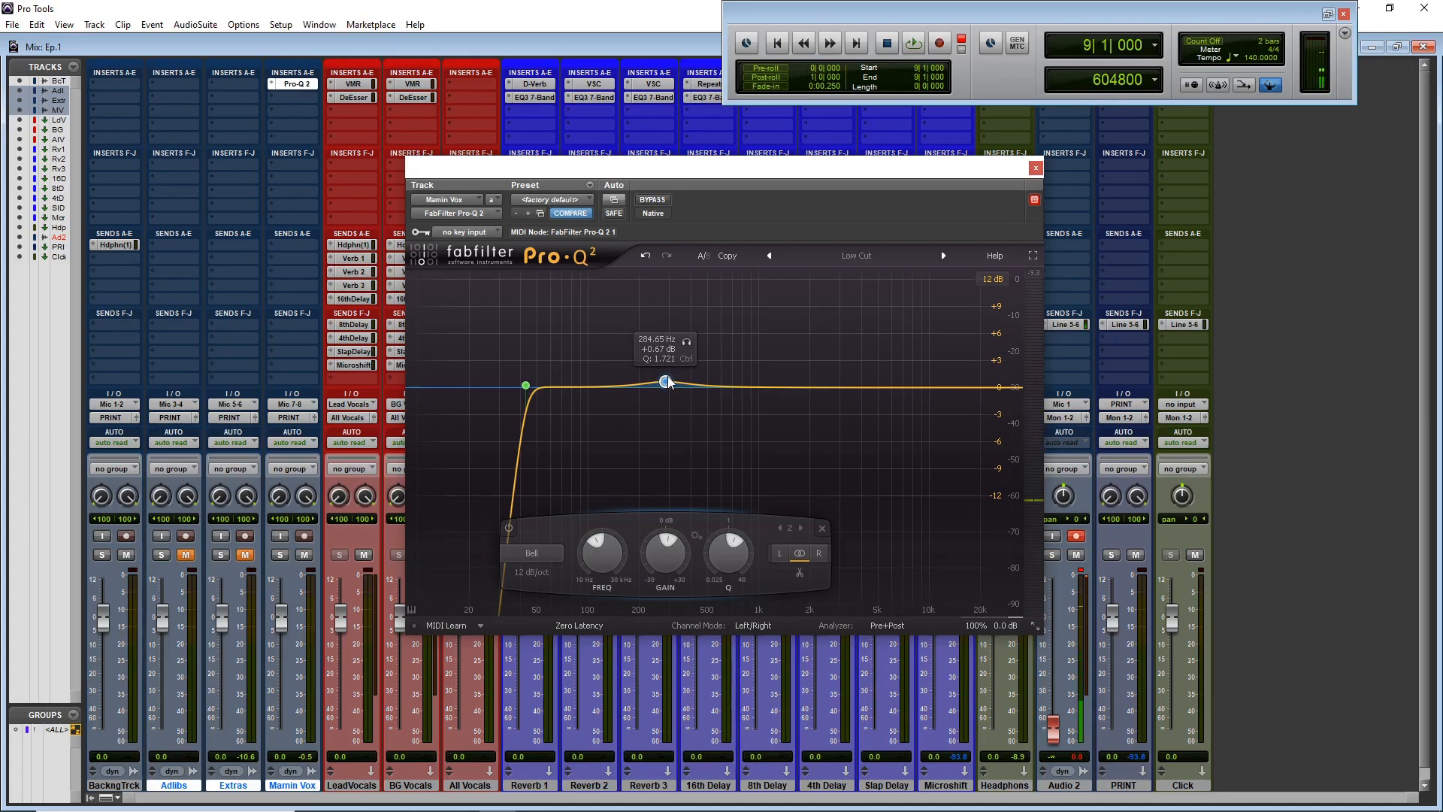
pyautogui.moveTo(665, 383); pyautogui.dragTo(688, 388)
pyautogui.rightClick(685, 386)
pyautogui.click(738, 484)
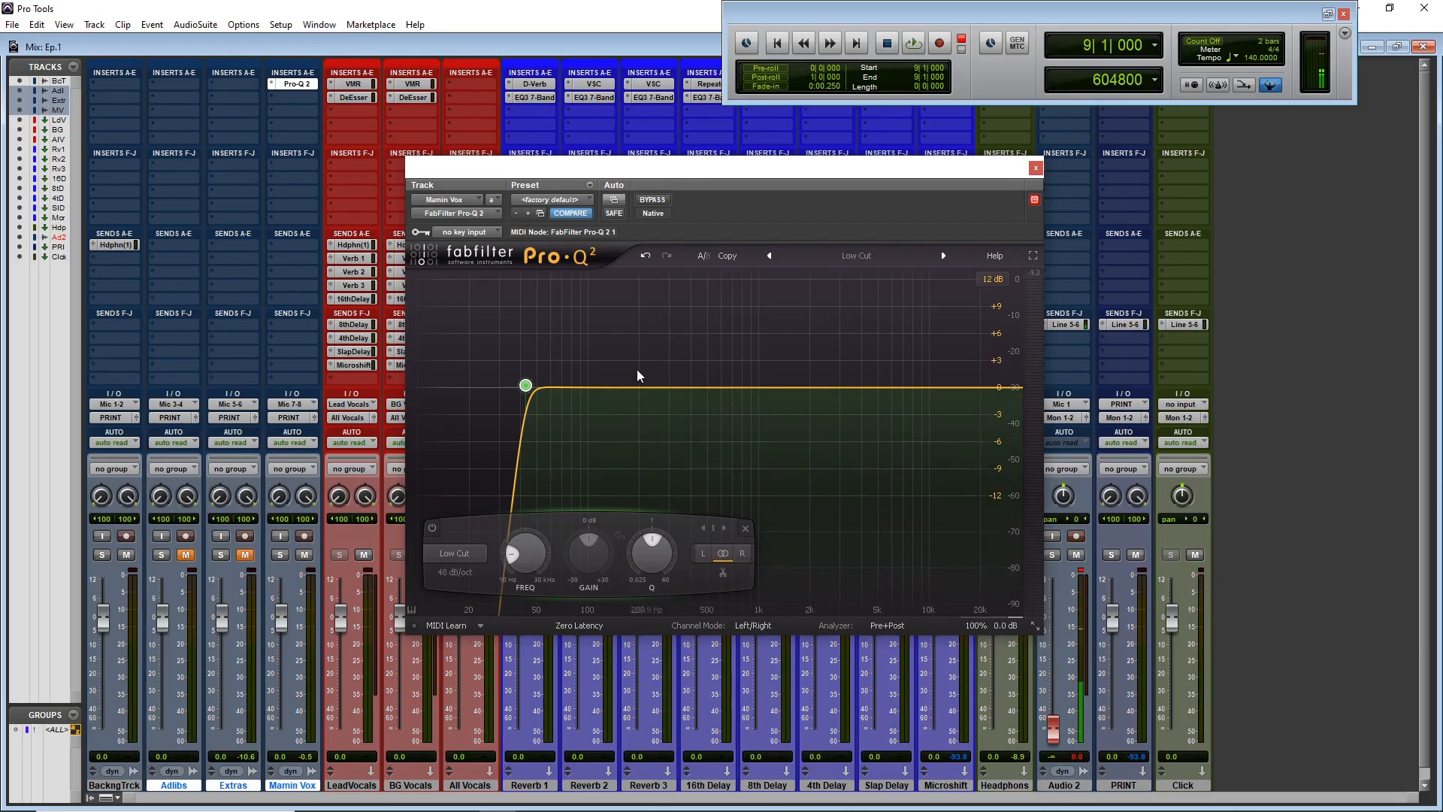
# - During playback, add bell cuts at about 260 Hz (-3.6 dB), about 140 Hz (-3.3 dB) and just below 500 Hz
pyautogui.press('space')
pyautogui.moveTo(658, 388); pyautogui.dragTo(665, 430)
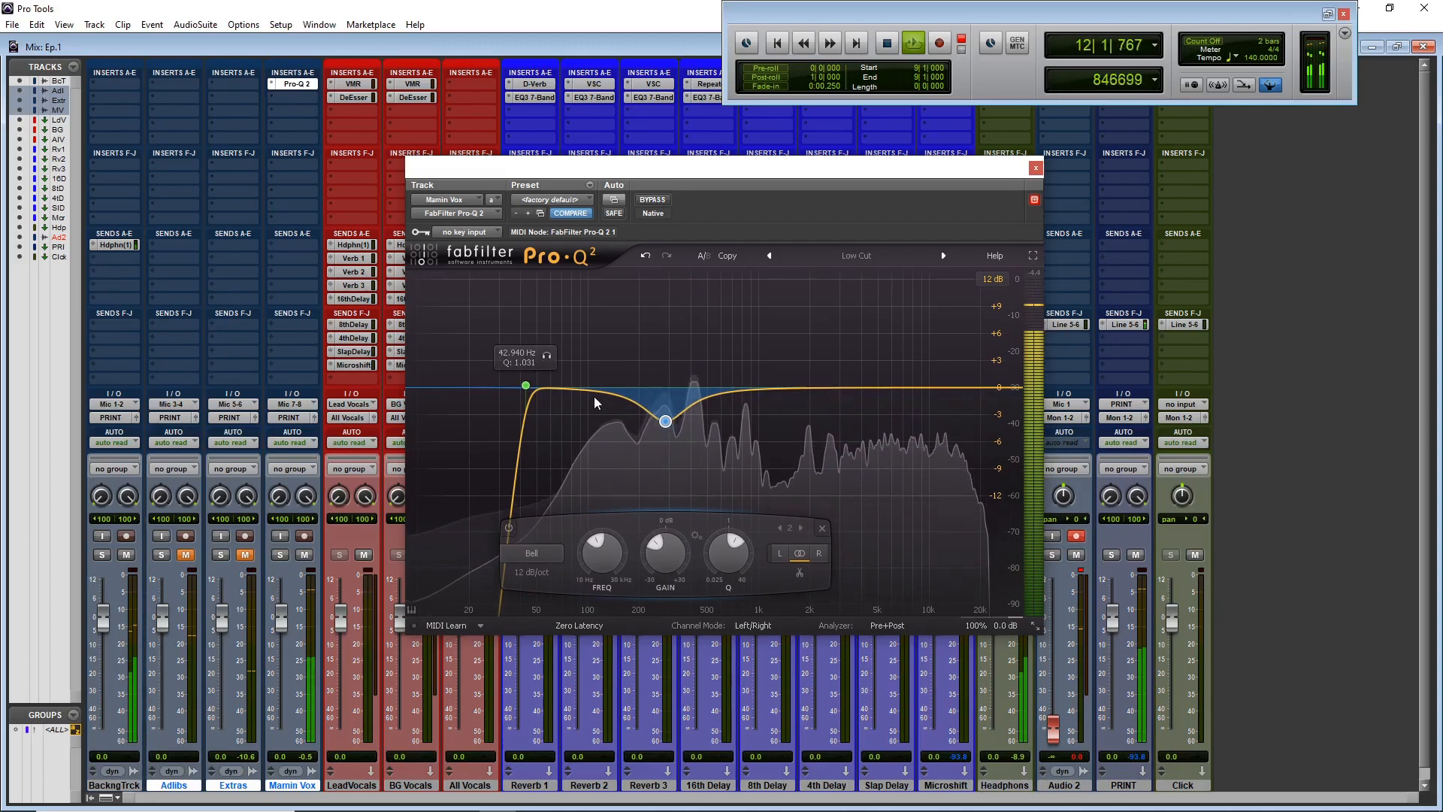
pyautogui.moveTo(603, 393); pyautogui.dragTo(659, 419)
pyautogui.click(665, 422)
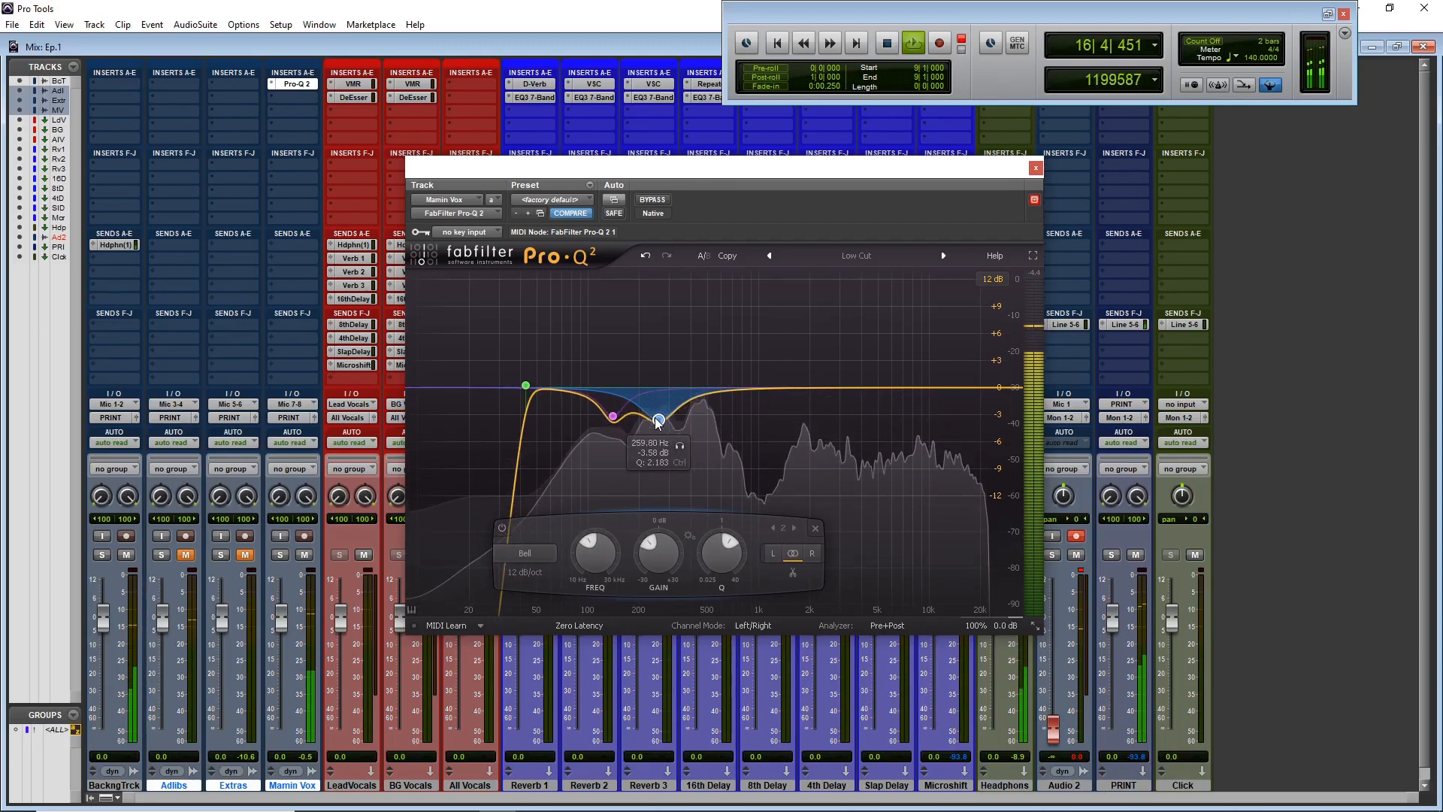
pyautogui.click(613, 418)
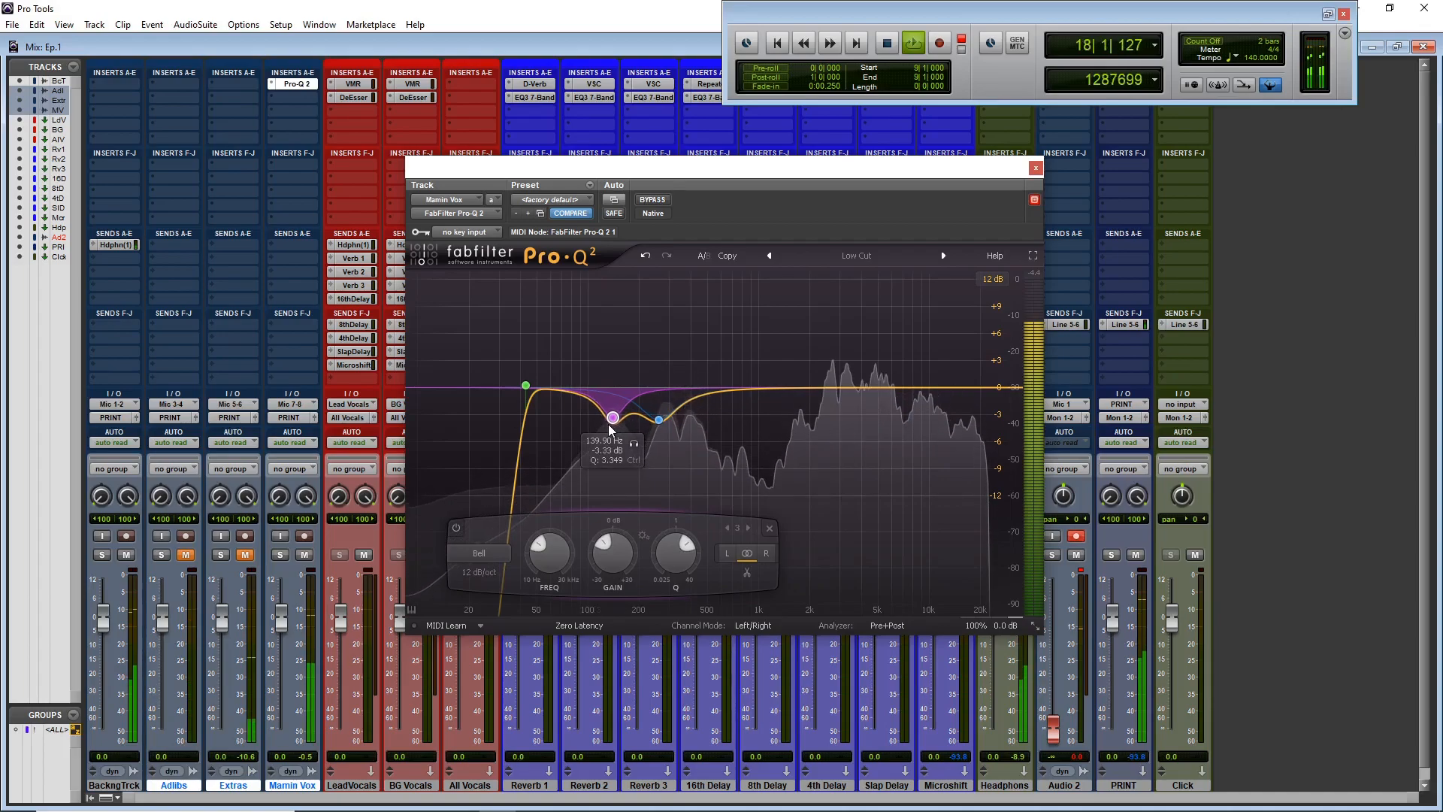
pyautogui.moveTo(701, 396); pyautogui.dragTo(700, 425)
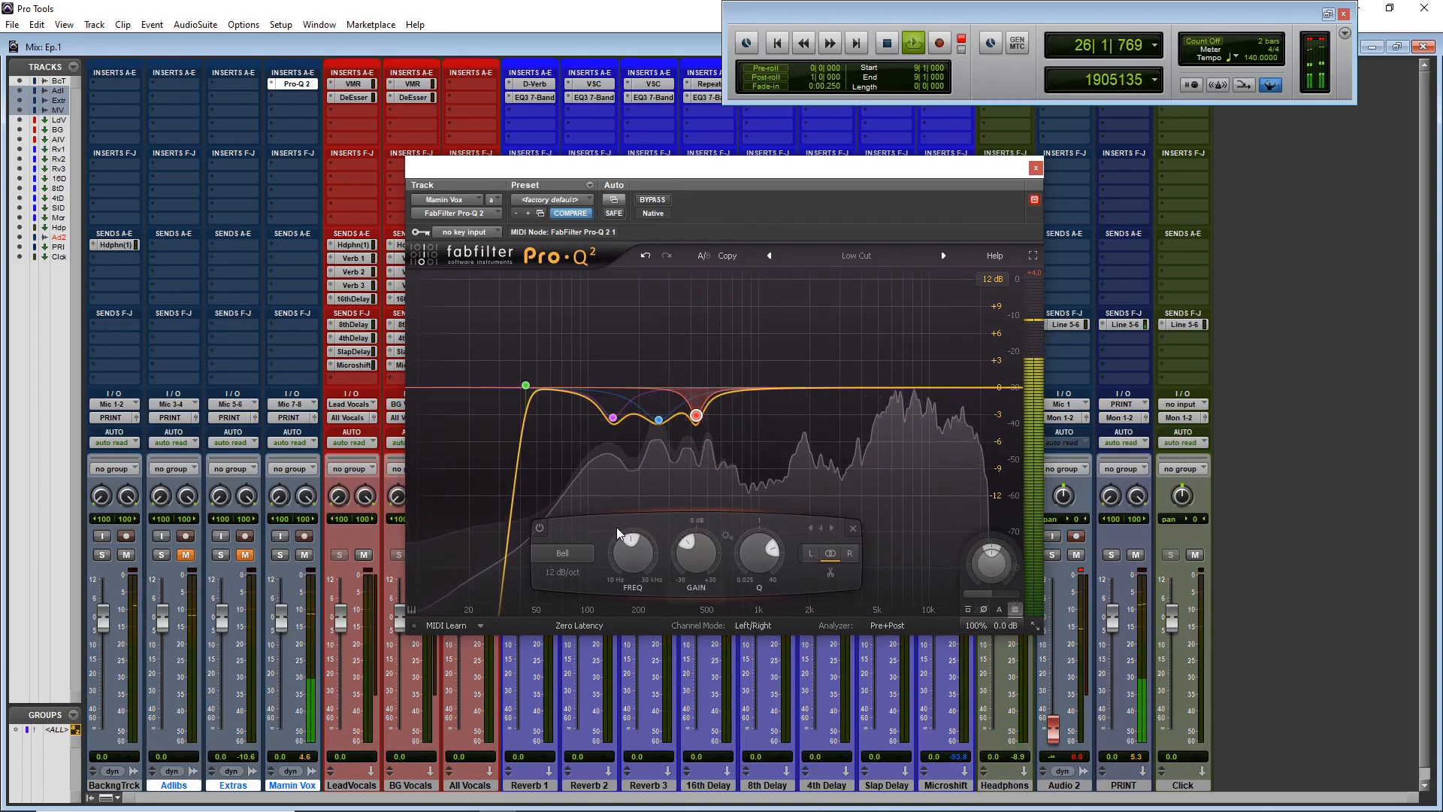
# - Deepen the two lower bell cuts to about -4.6 dB at 137 Hz and 276 Hz, and raise the equalizer's output gain to +1.1 dB
pyautogui.moveTo(613, 418); pyautogui.dragTo(612, 430)
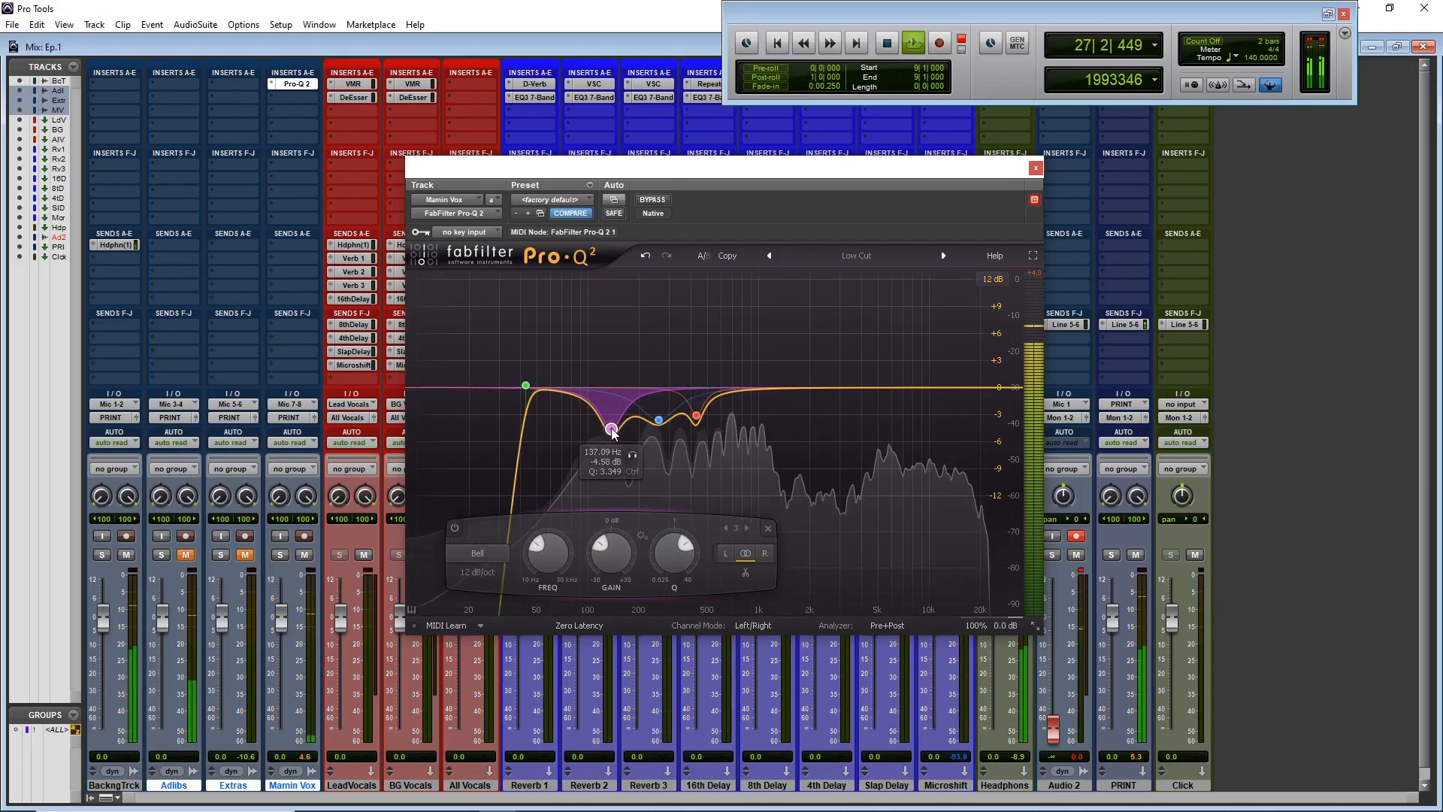
pyautogui.moveTo(676, 417); pyautogui.dragTo(662, 430)
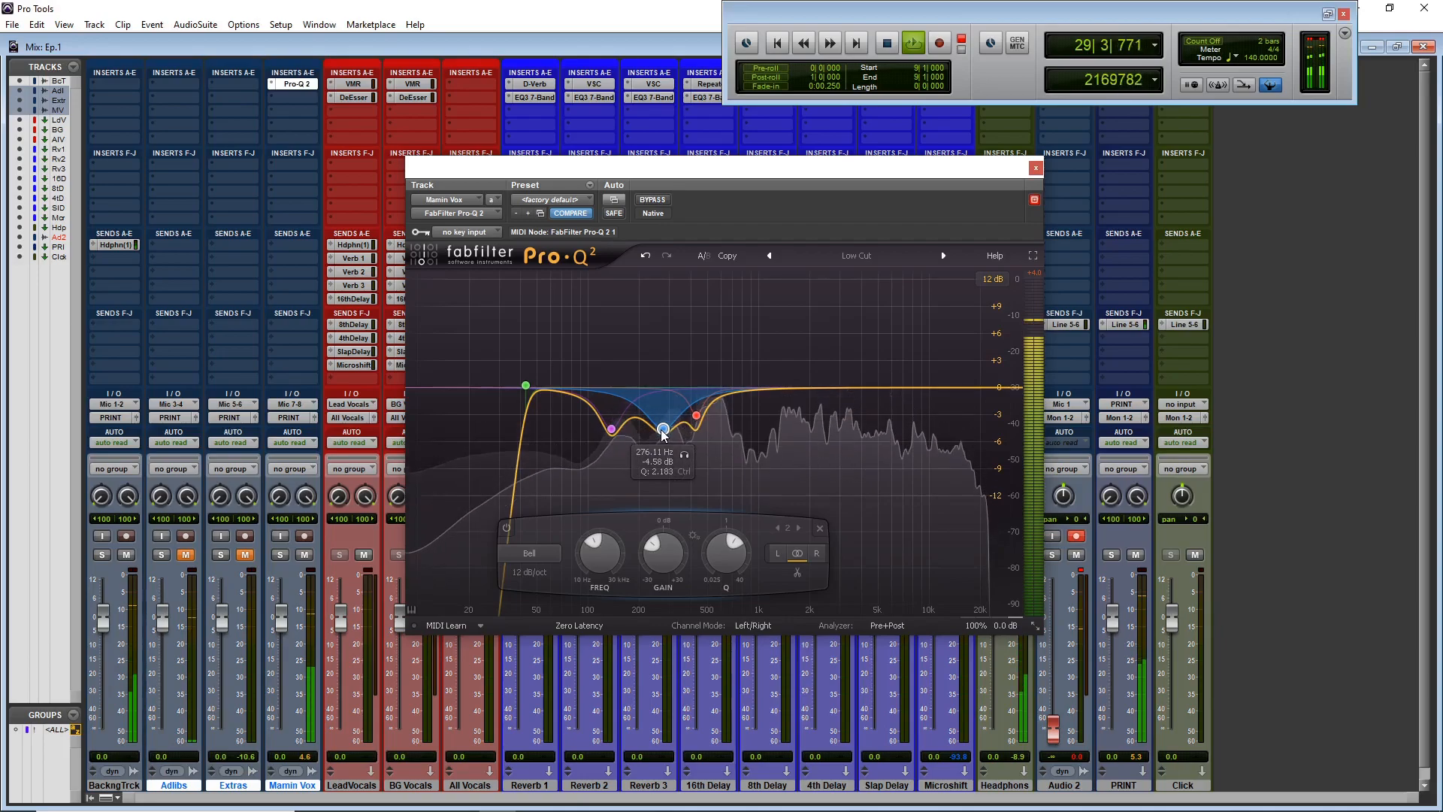
pyautogui.moveTo(998, 625)
pyautogui.moveTo(996, 594); pyautogui.dragTo(1016, 594)
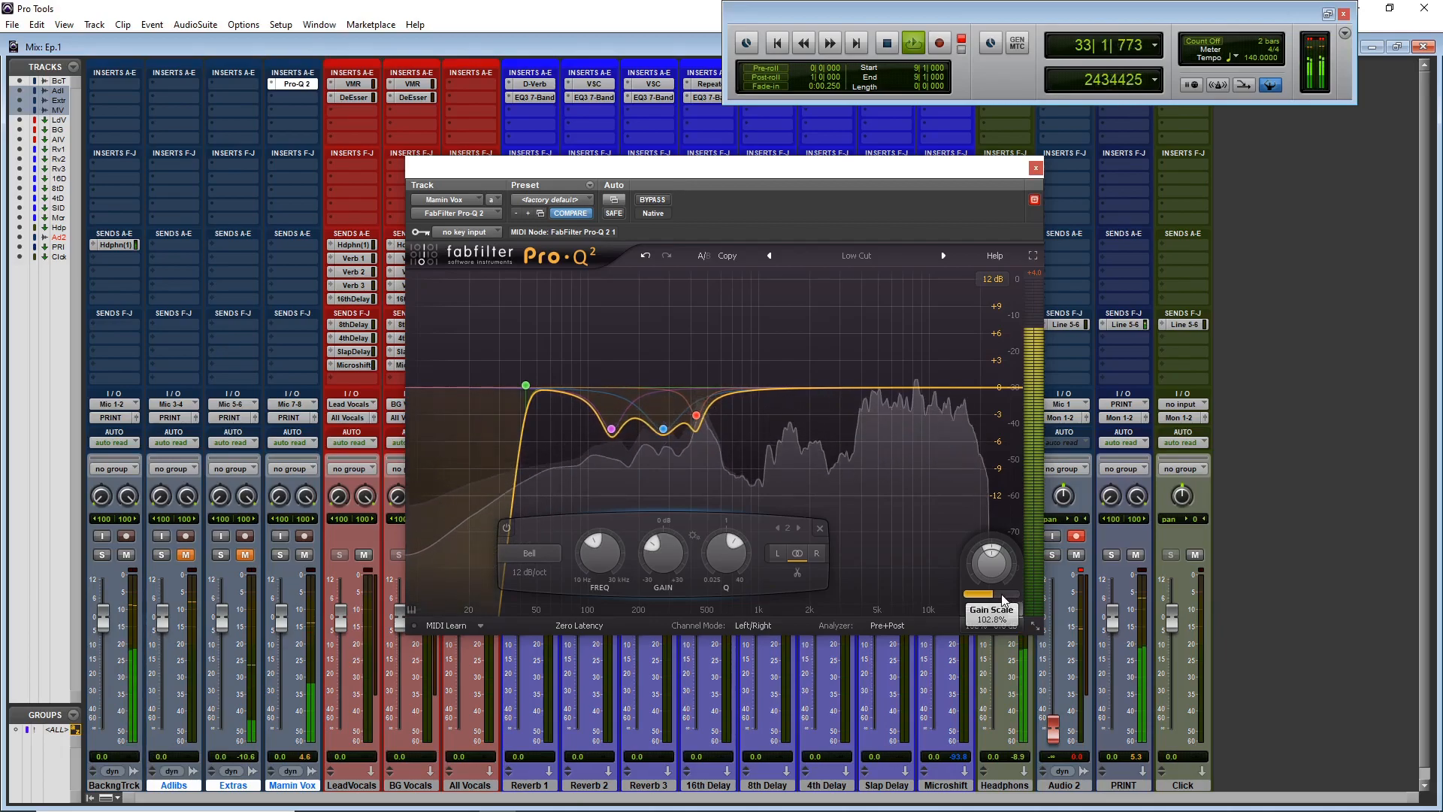
pyautogui.moveTo(1000, 569); pyautogui.dragTo(1000, 545)
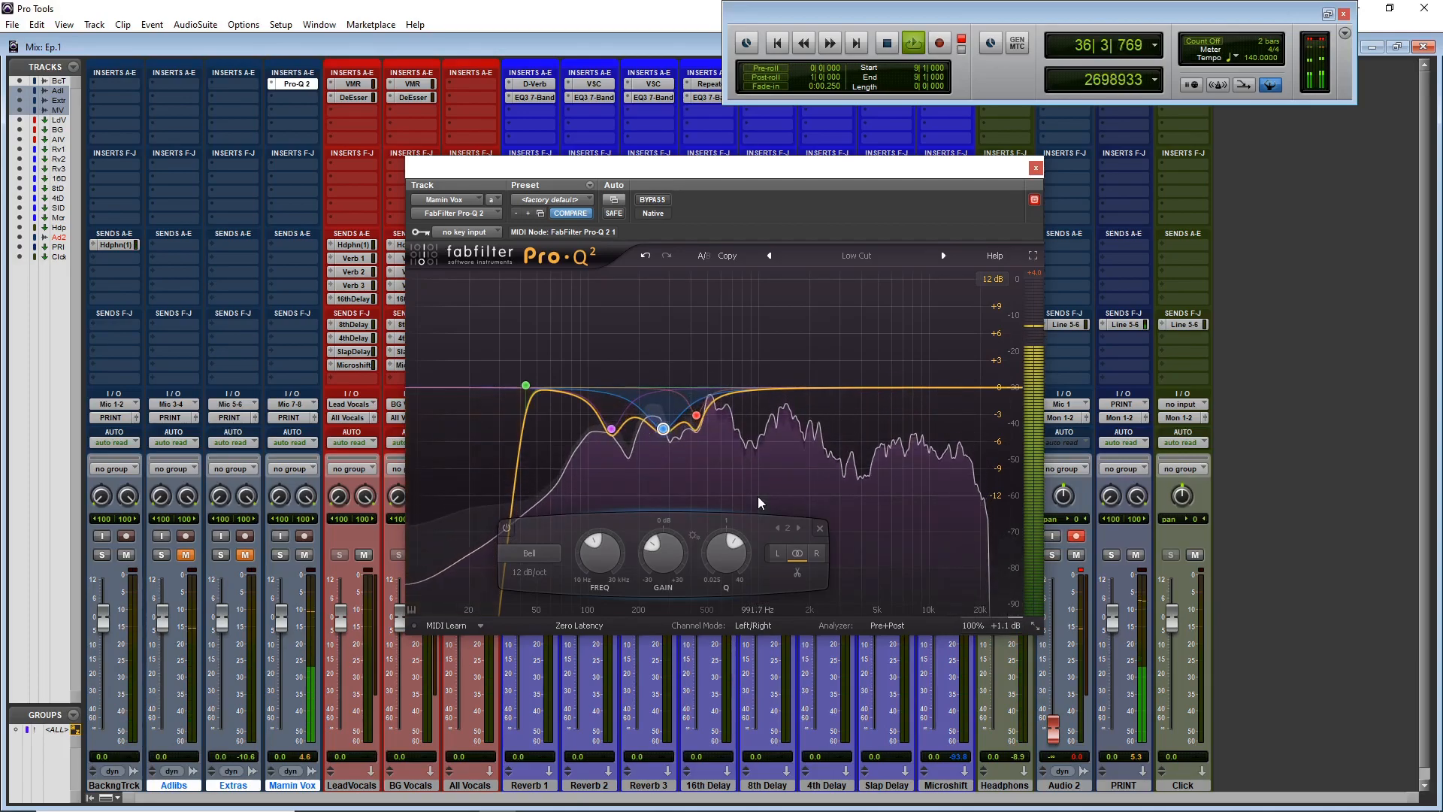
pyautogui.press('space')
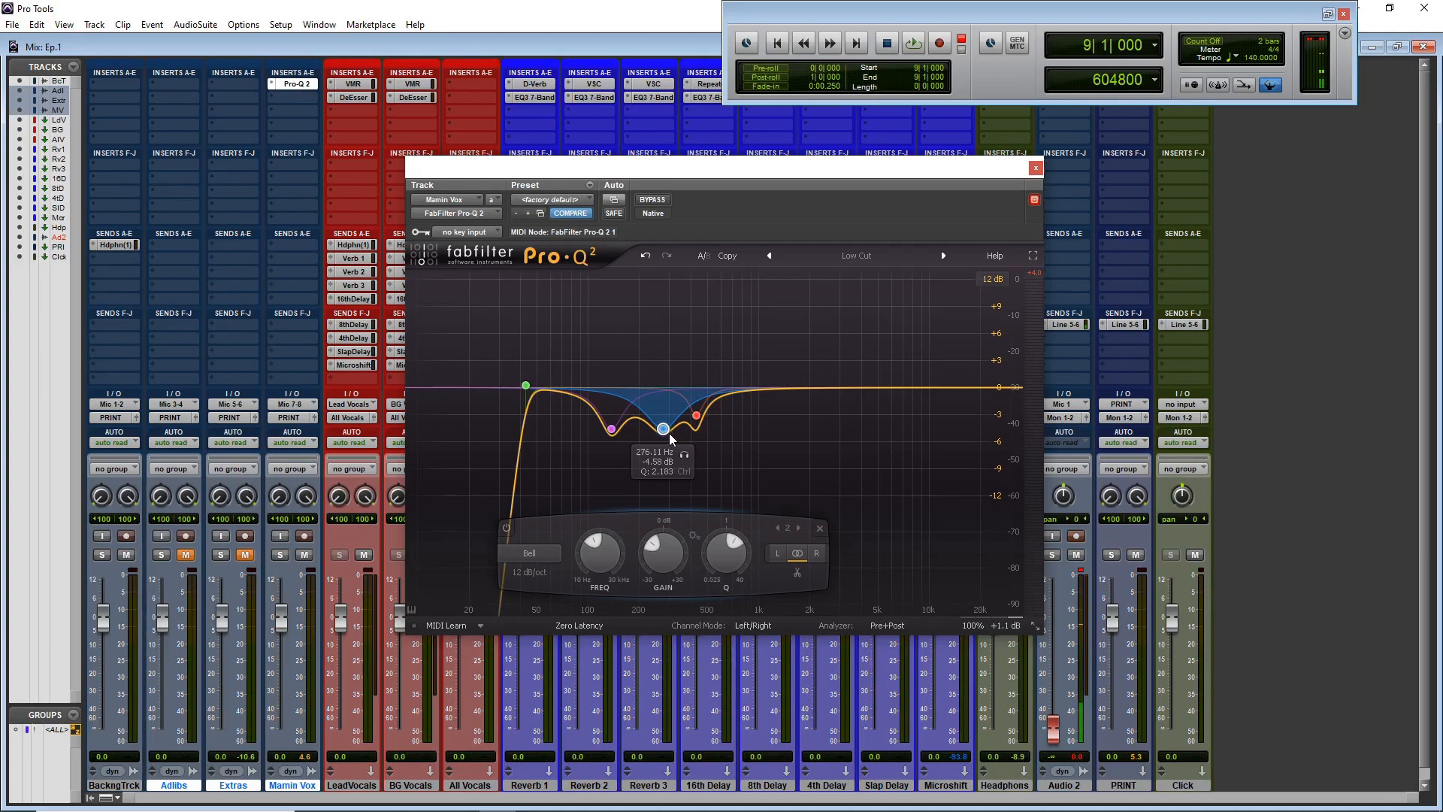
# - Compare the Mamin Vox equalizer bypassed and active during playback, leaving it active
pyautogui.press('space')
pyautogui.click(652, 200)
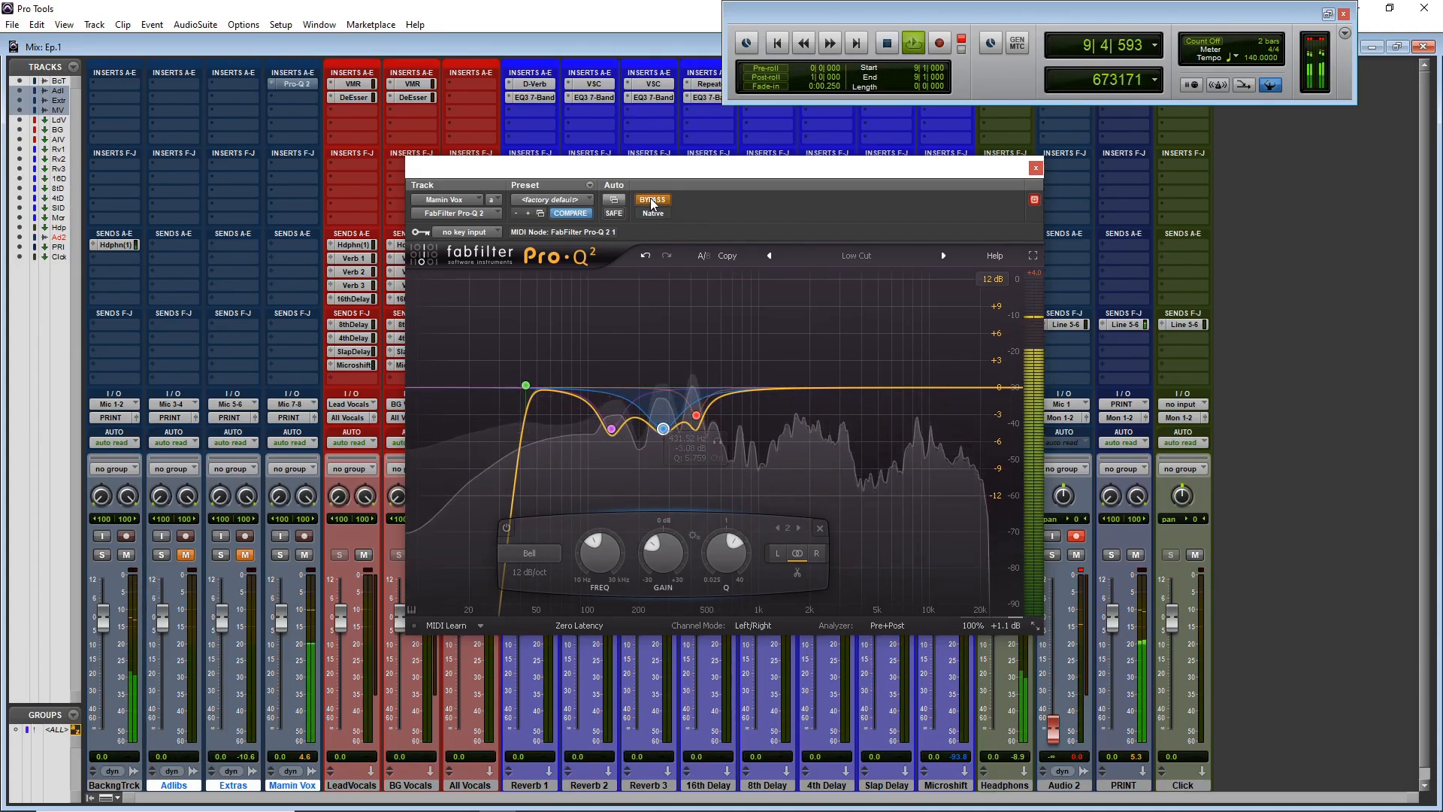
pyautogui.click(652, 200)
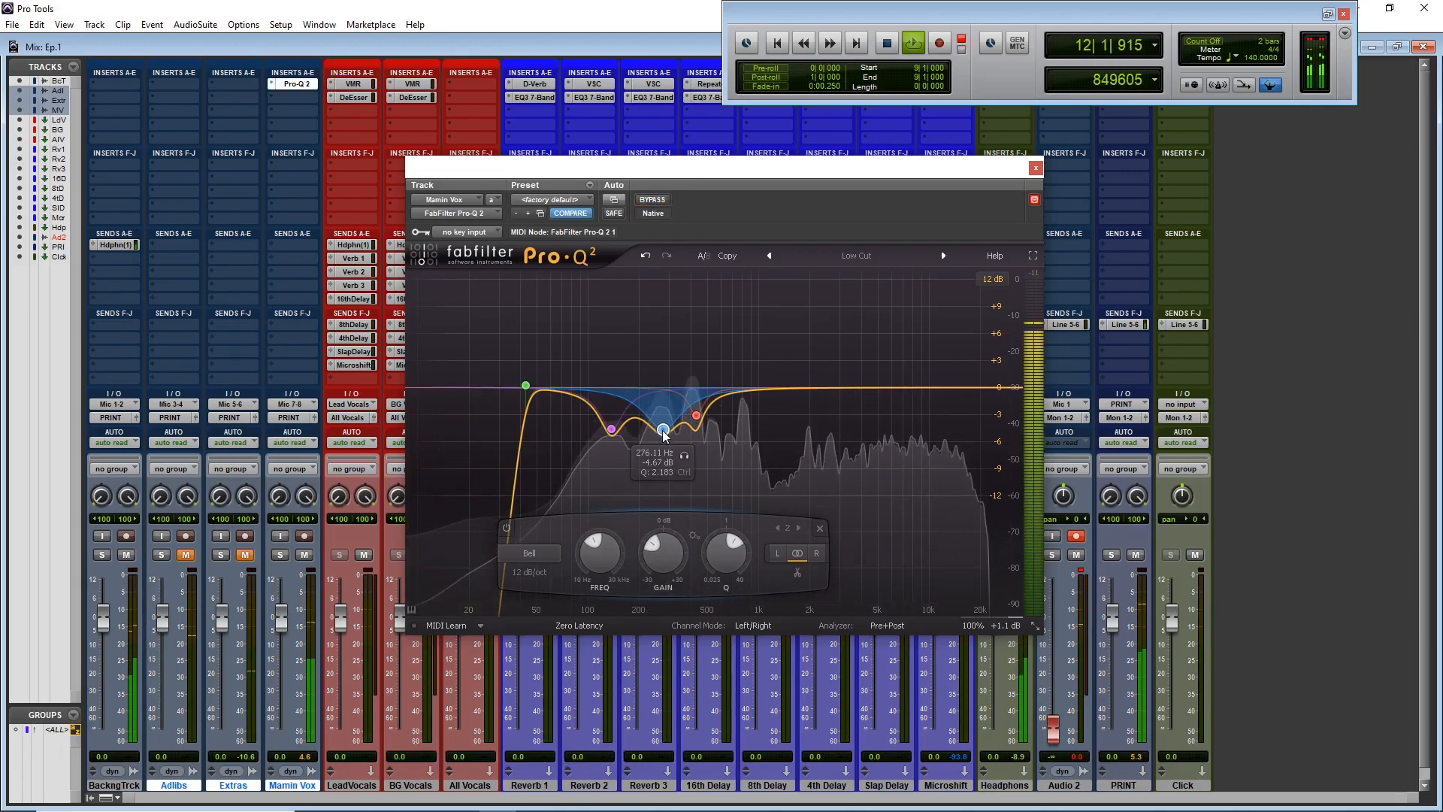
pyautogui.press('space')
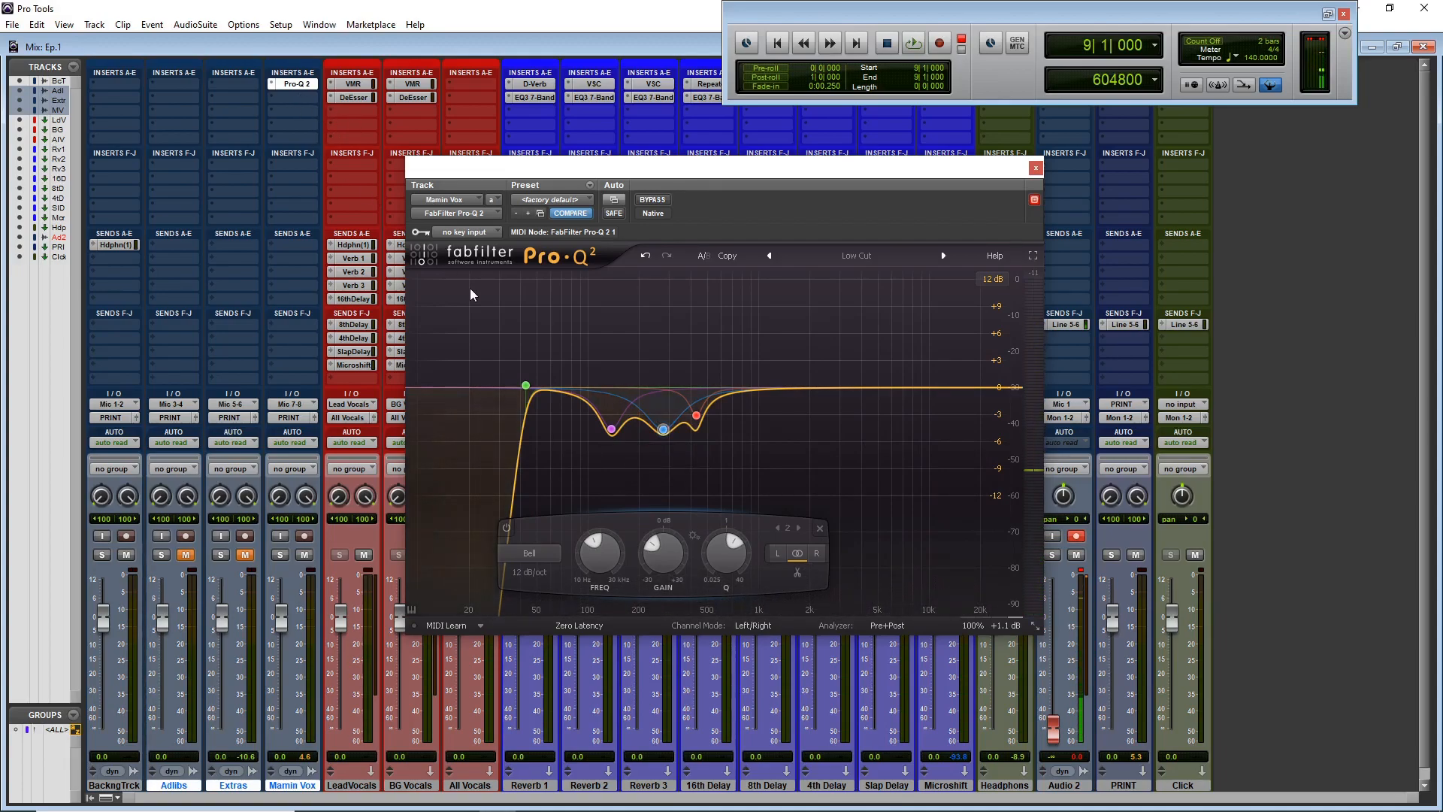
# - Insert the stereo RVox compressor in the second insert slot of the Mamin Vox track
pyautogui.click(307, 98)
pyautogui.moveTo(342, 122)
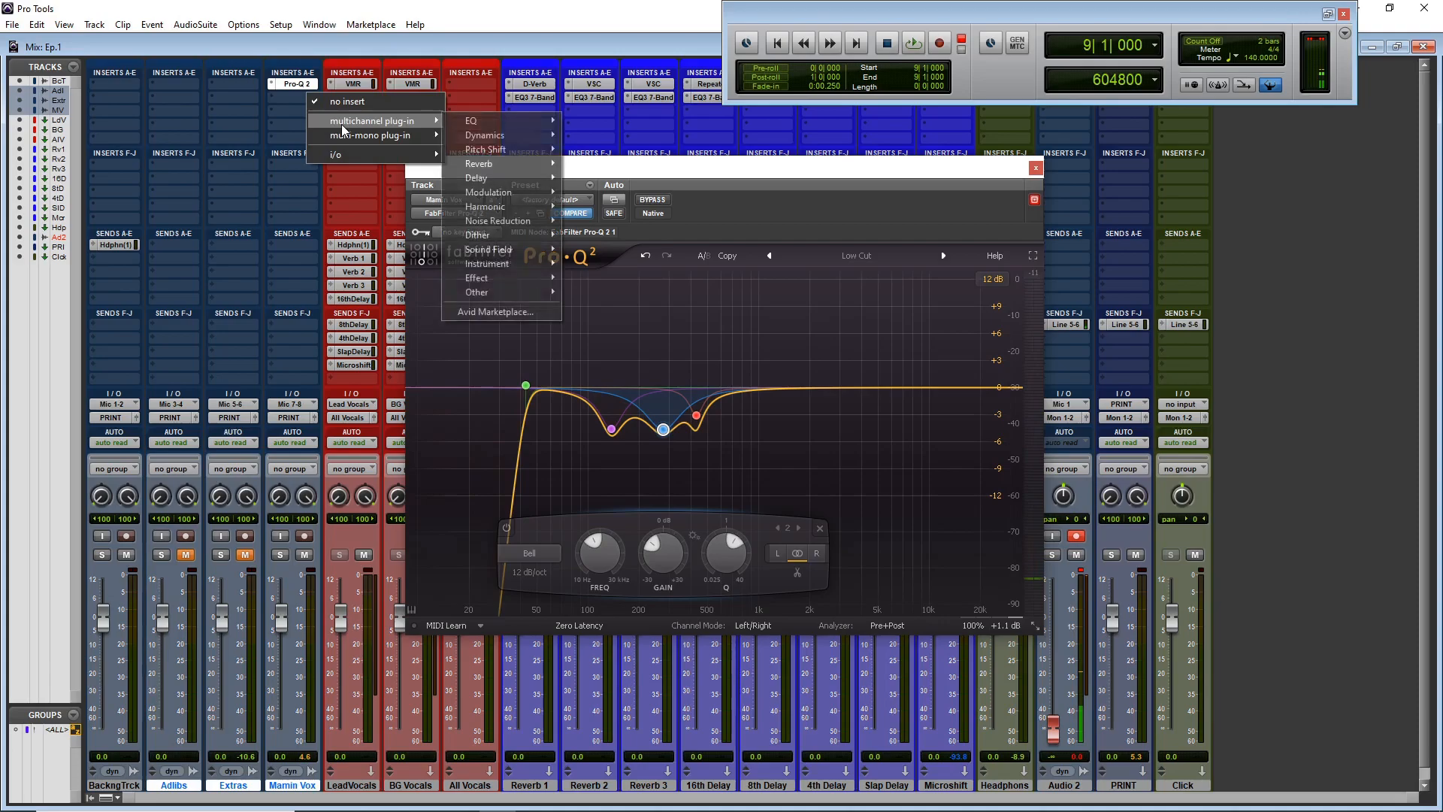
pyautogui.moveTo(535, 135)
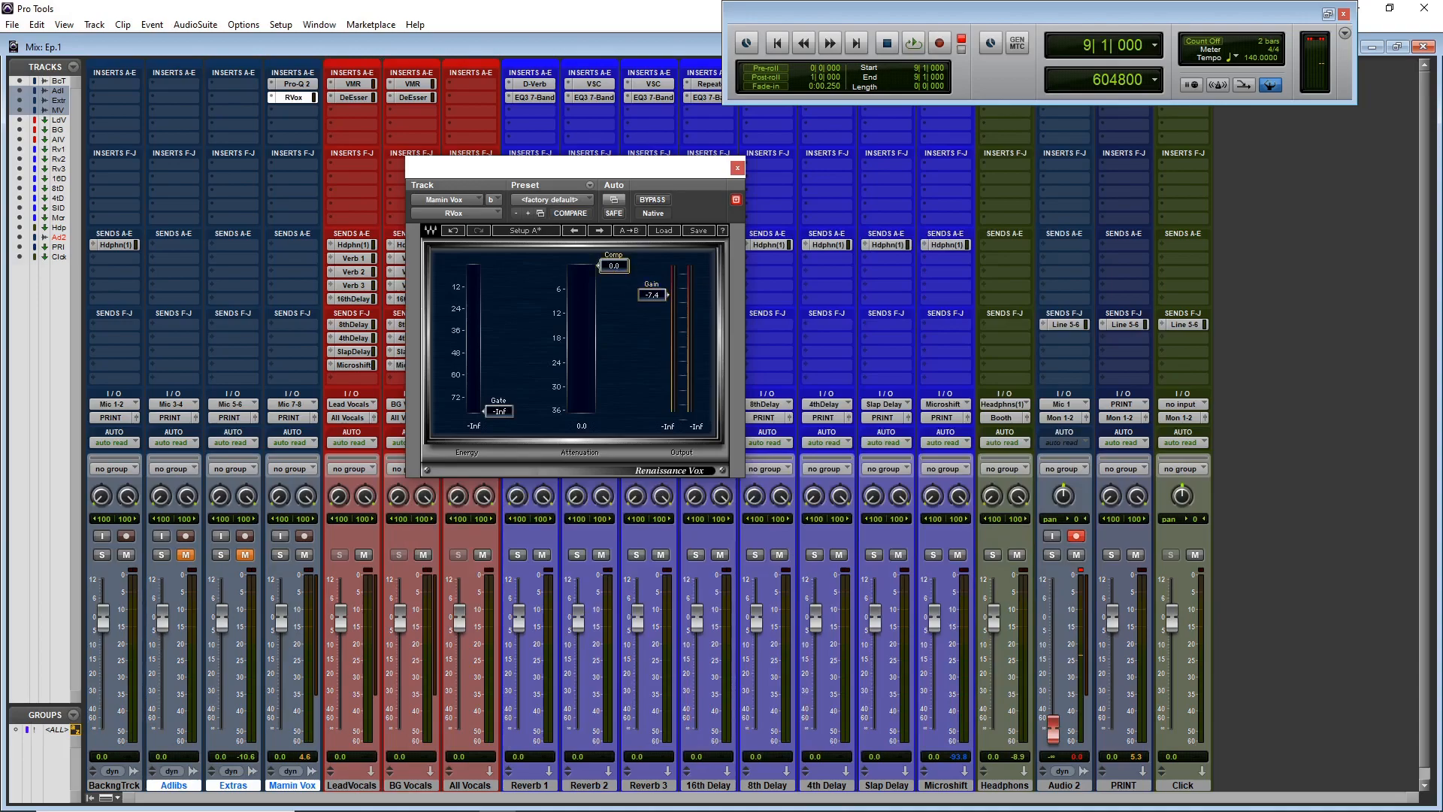
# - During playback, set the RVox compression to -15.3 and its gain to -11.8
pyautogui.press('space')
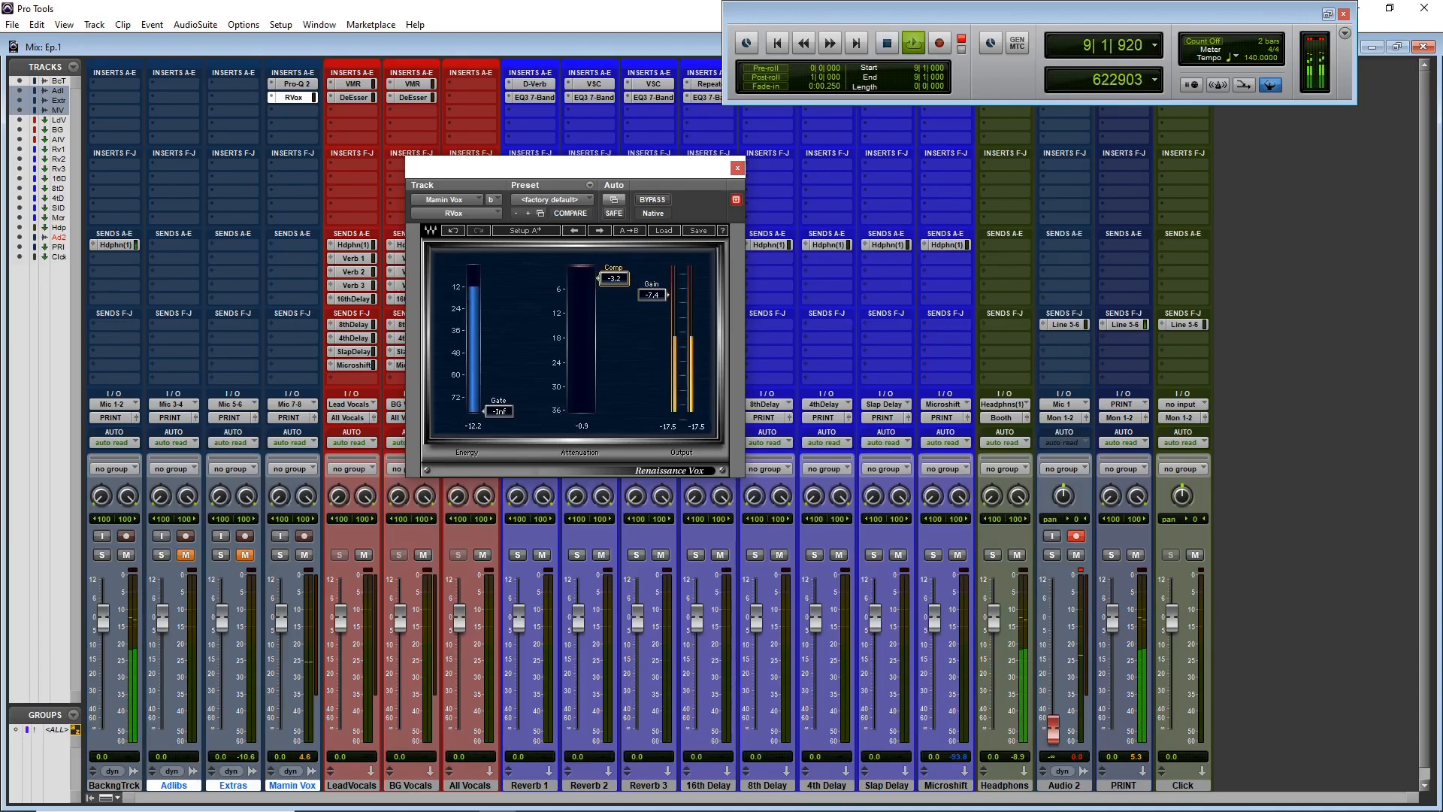
pyautogui.moveTo(652, 295)
pyautogui.mouseDown()
pyautogui.moveTo(652, 323)
pyautogui.moveTo(630, 313)
pyautogui.mouseUp()
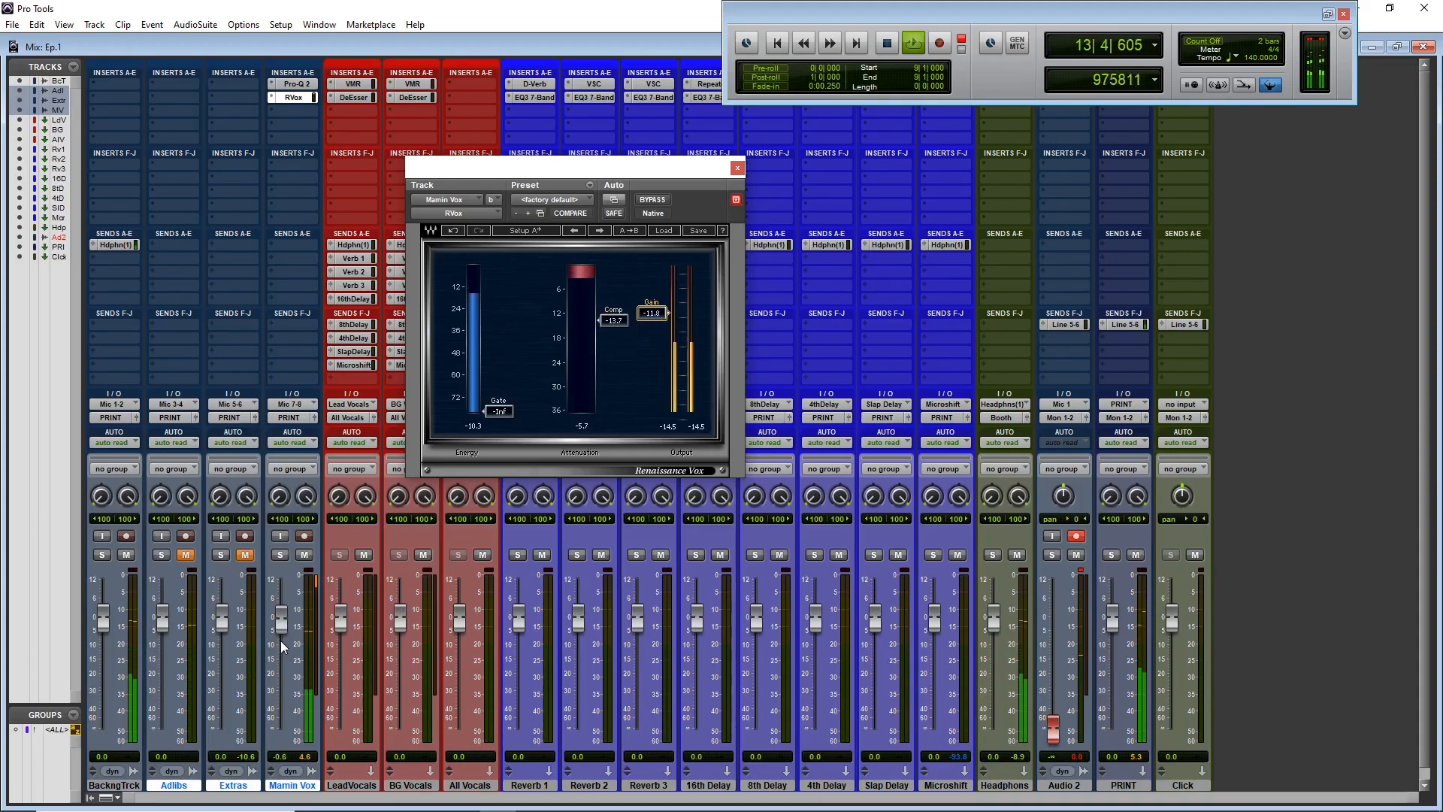
pyautogui.moveTo(611, 321); pyautogui.dragTo(614, 329)
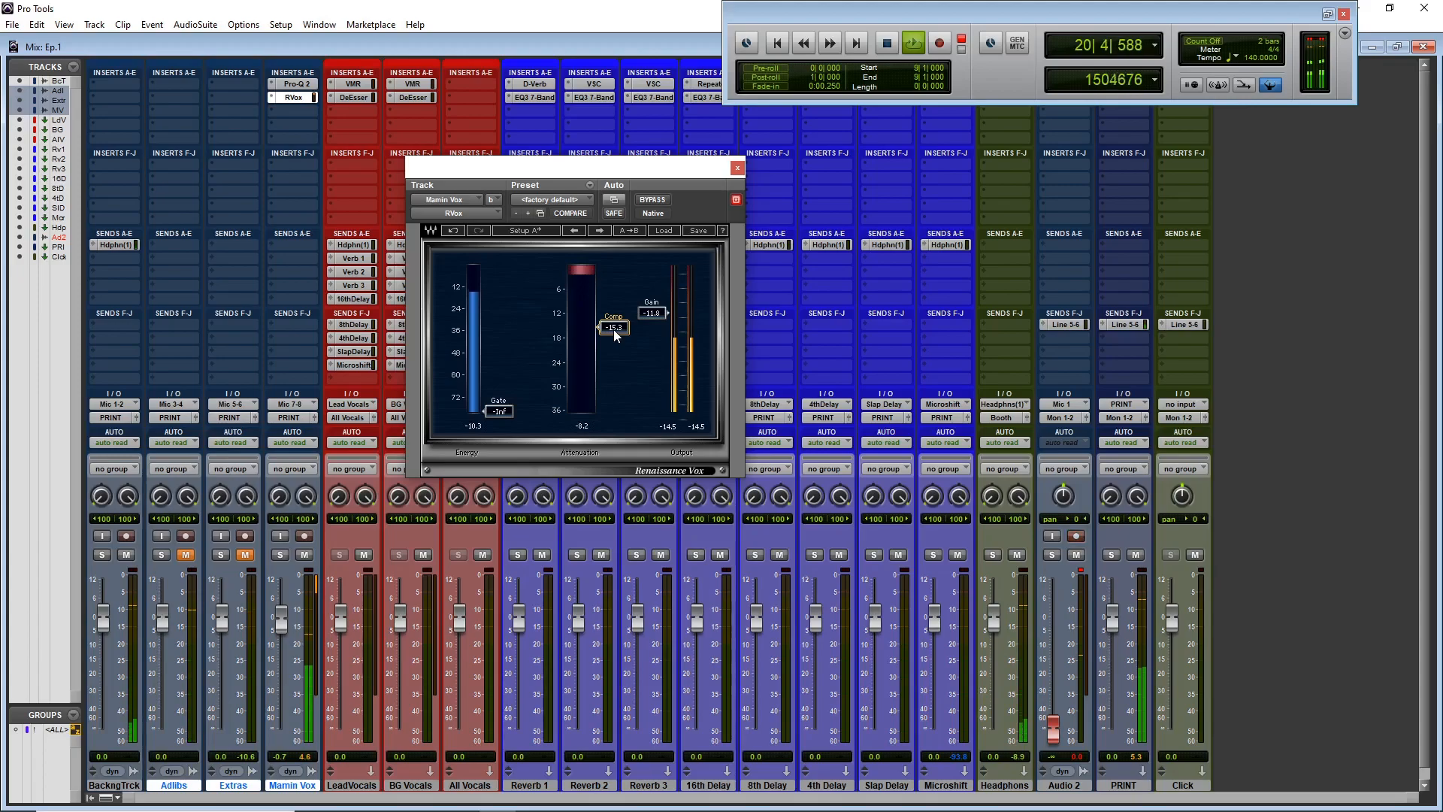
# - Switch to the Edit window and play the Mamin Vox clip closely from bar 13, beat 2
pyautogui.hotkey('ctrl', '=')
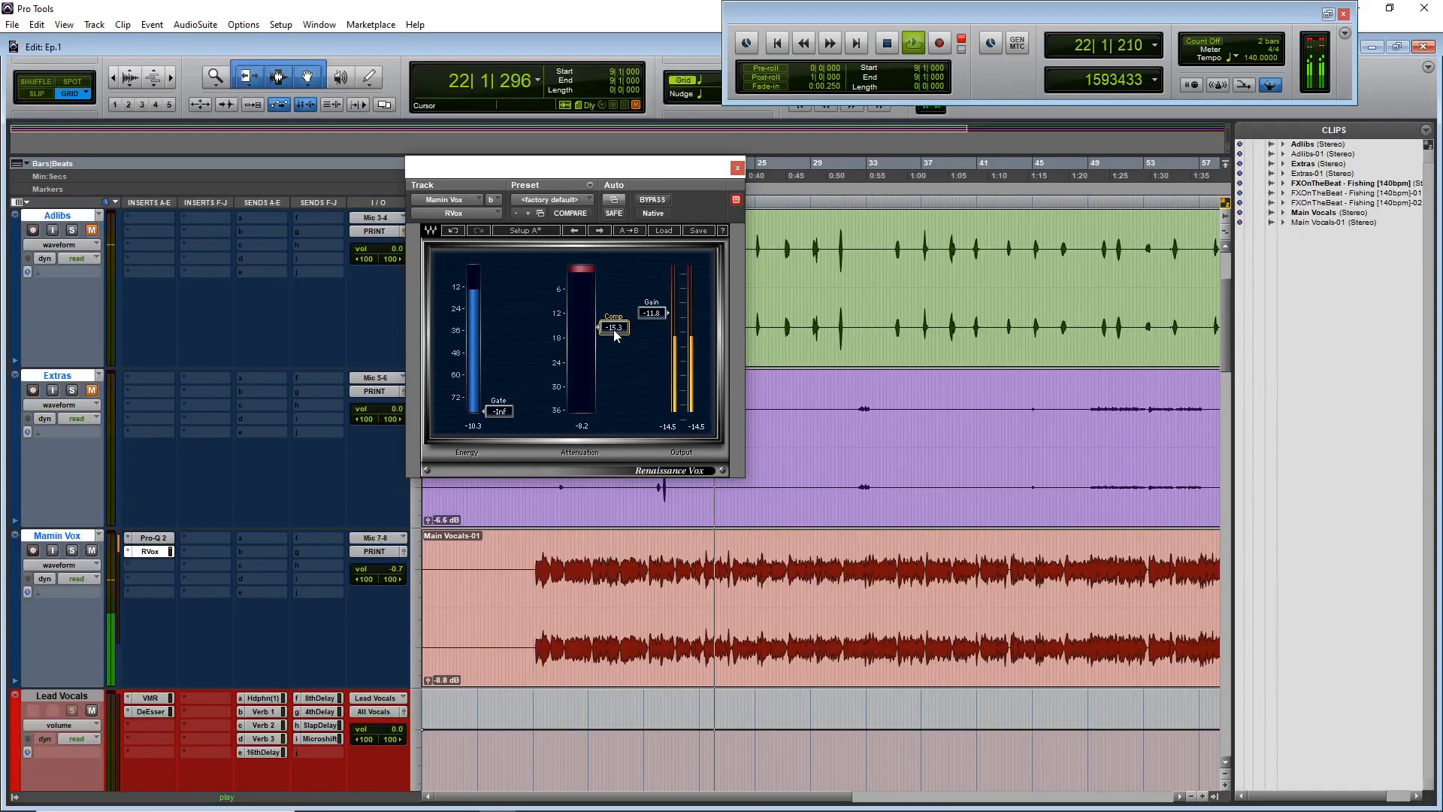
pyautogui.press('space')
pyautogui.click(624, 566)
pyautogui.click(594, 571)
pyautogui.press('space')
pyautogui.hotkey('ctrl', ']')
pyautogui.hotkey('ctrl', ']')
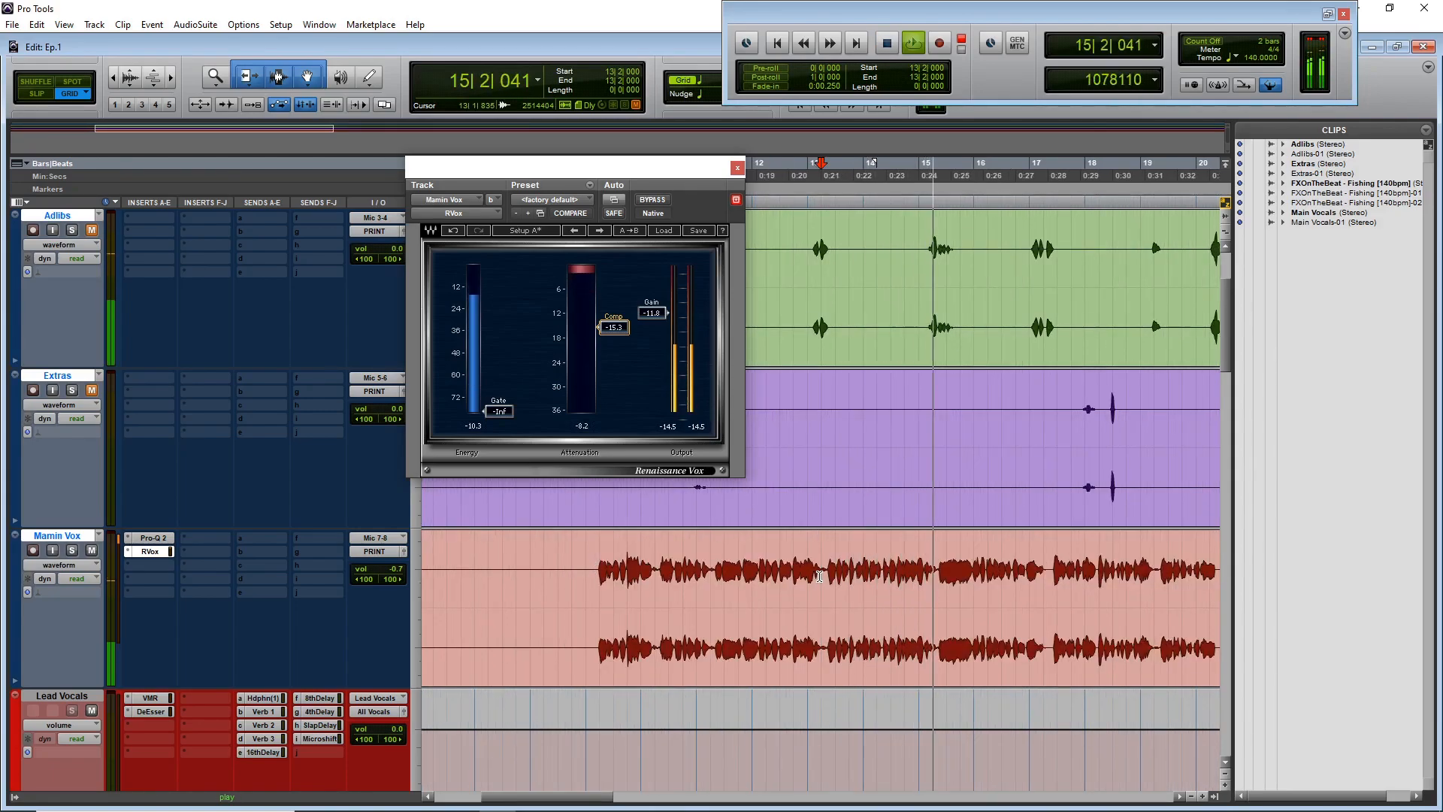
# - Replay the main vocal passage from bar 15, beat 4, to examine the phrase leading into bar 16
pyautogui.press('space')
pyautogui.press('space')
pyautogui.press('space')
pyautogui.press('space')
pyautogui.press('space')
pyautogui.click(766, 564)
pyautogui.press('space')
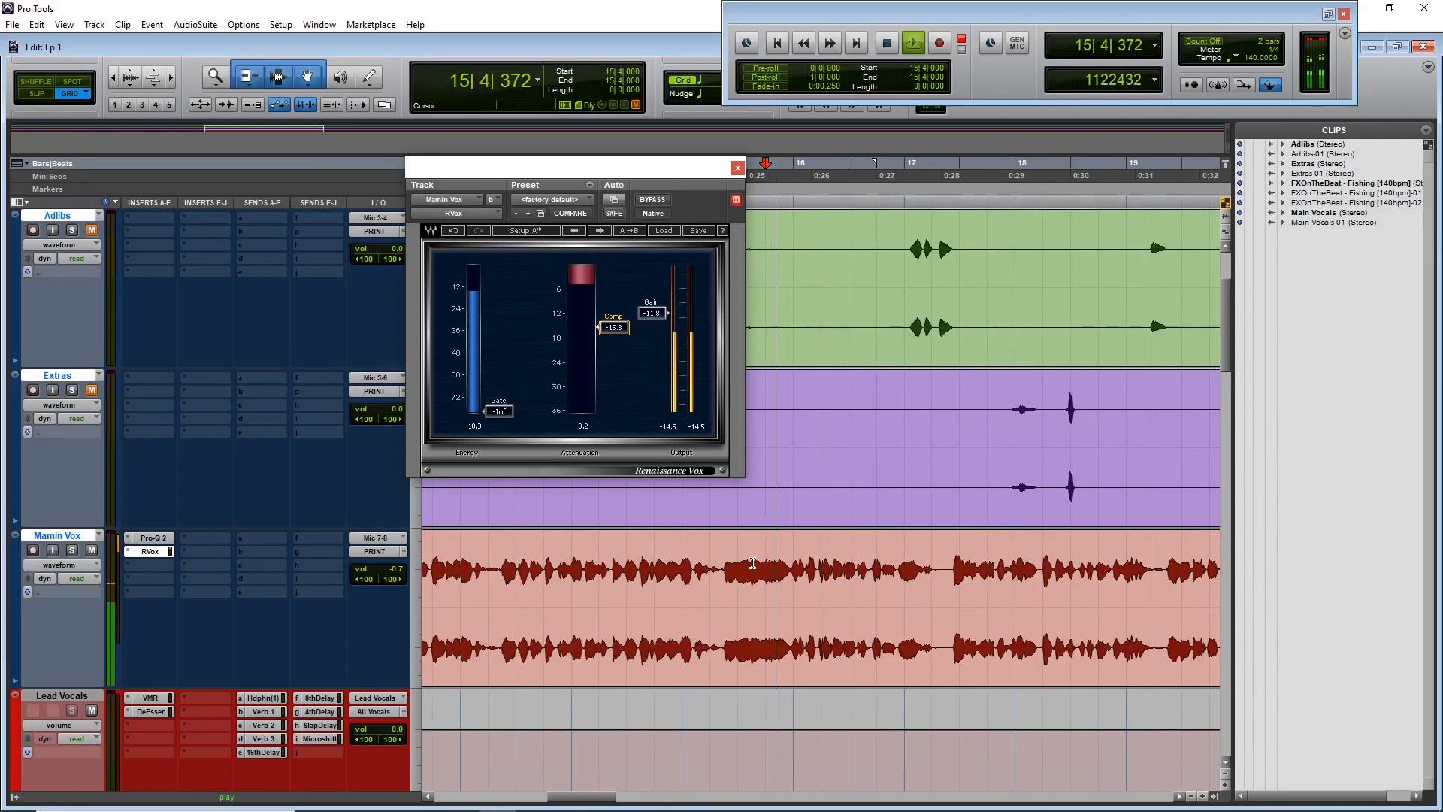
pyautogui.hotkey('ctrl', ']')
pyautogui.hotkey('ctrl', ']')
pyautogui.press('space')
# - Split the Mamin Vox clip at 16|1|888 and add a short fade-in to the start of the second clip
pyautogui.click(1035, 570)
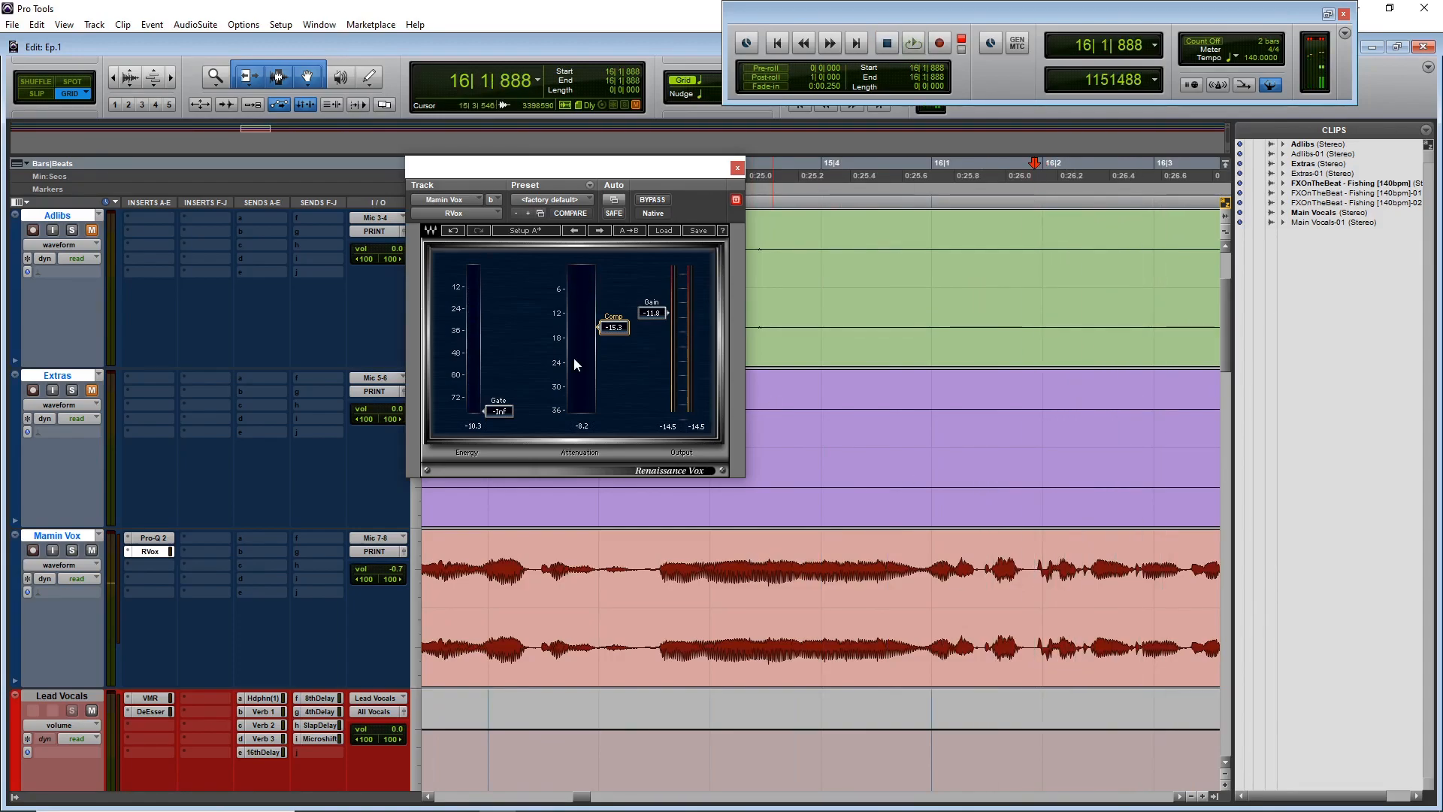
pyautogui.scroll(3, 303, 318)
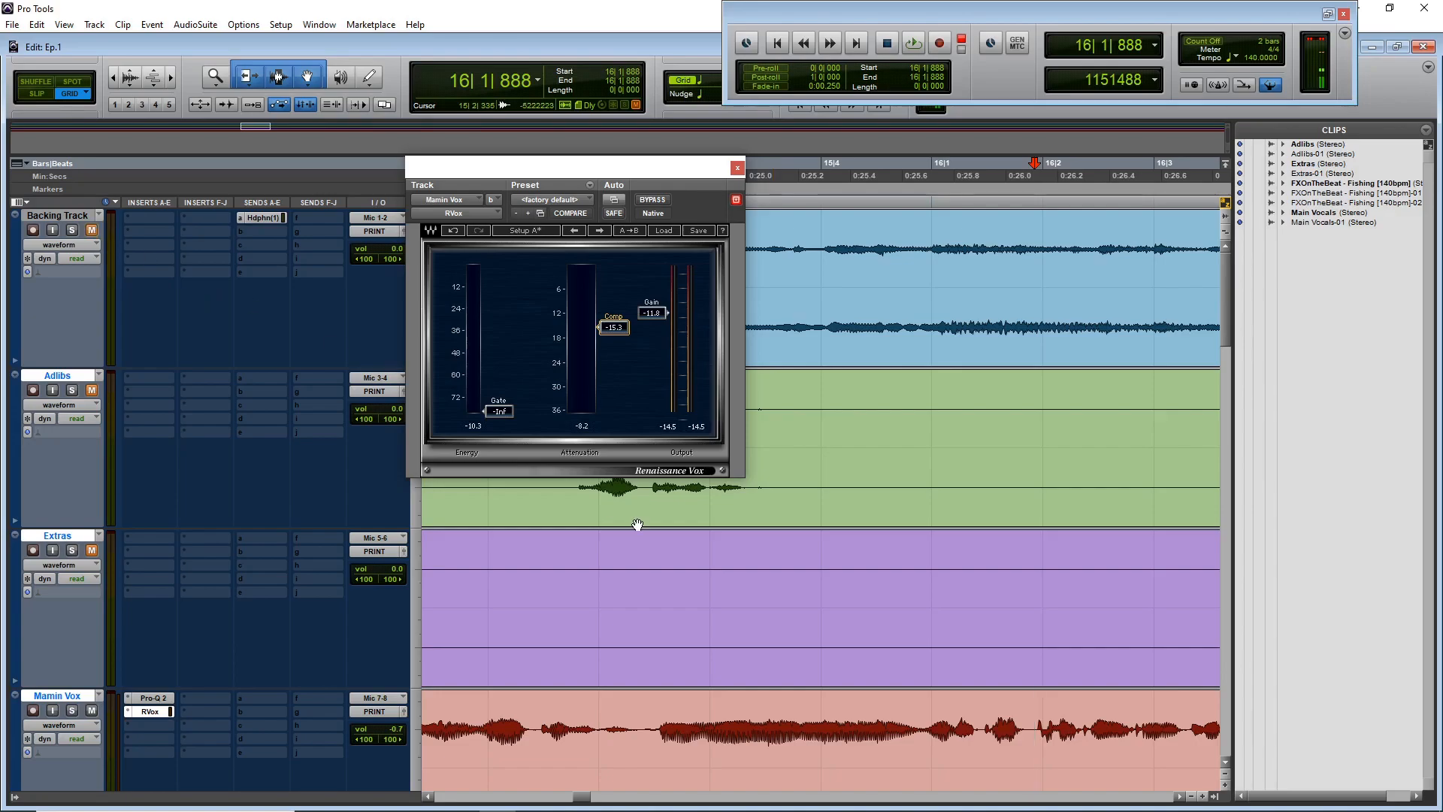
pyautogui.scroll(-3, 838, 617)
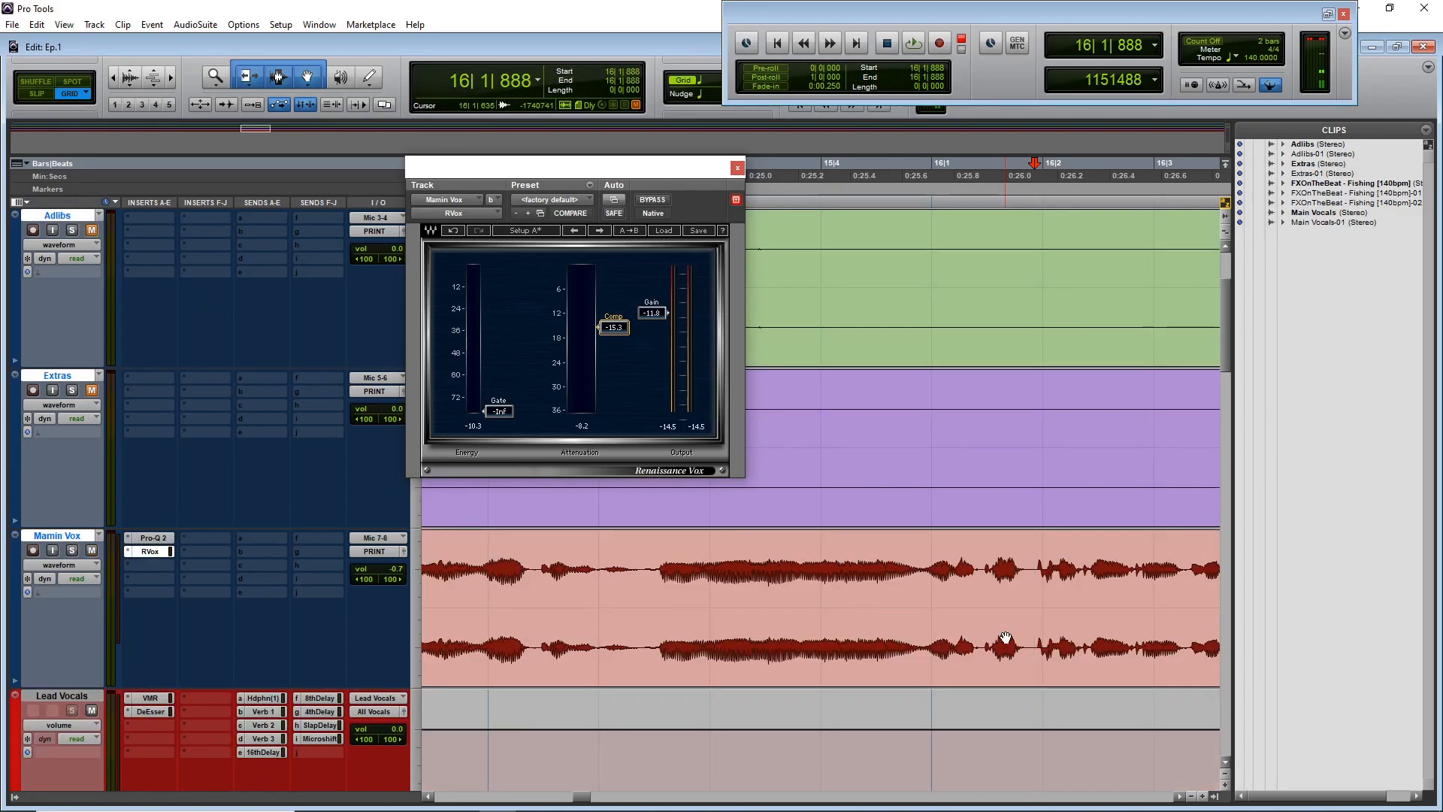
pyautogui.hotkey('ctrl', 'e')
pyautogui.moveTo(1039, 534); pyautogui.dragTo(1051, 535)
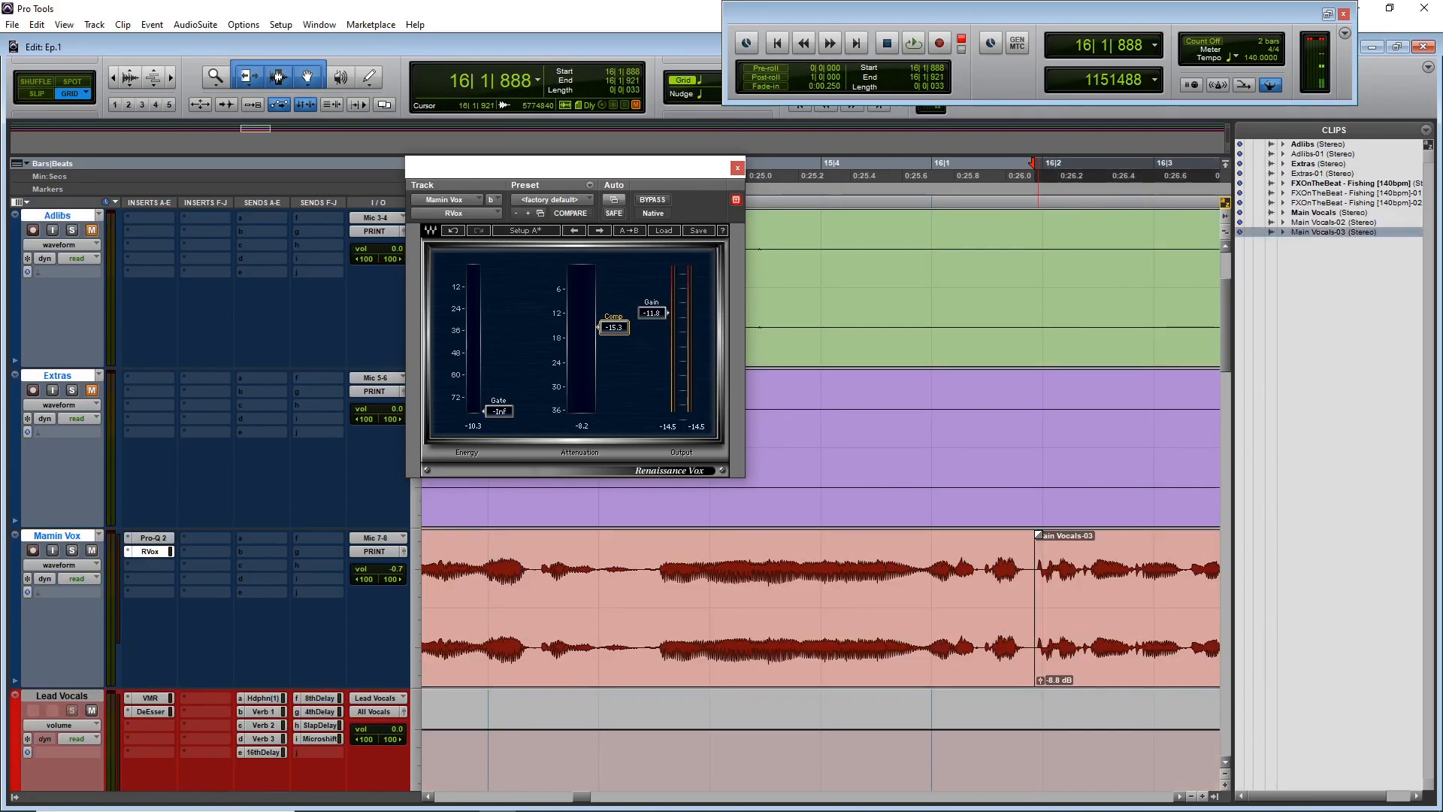
# - Audition the vocal split from bar 15 and shift the second clip's fade-in slightly later
pyautogui.click(899, 557)
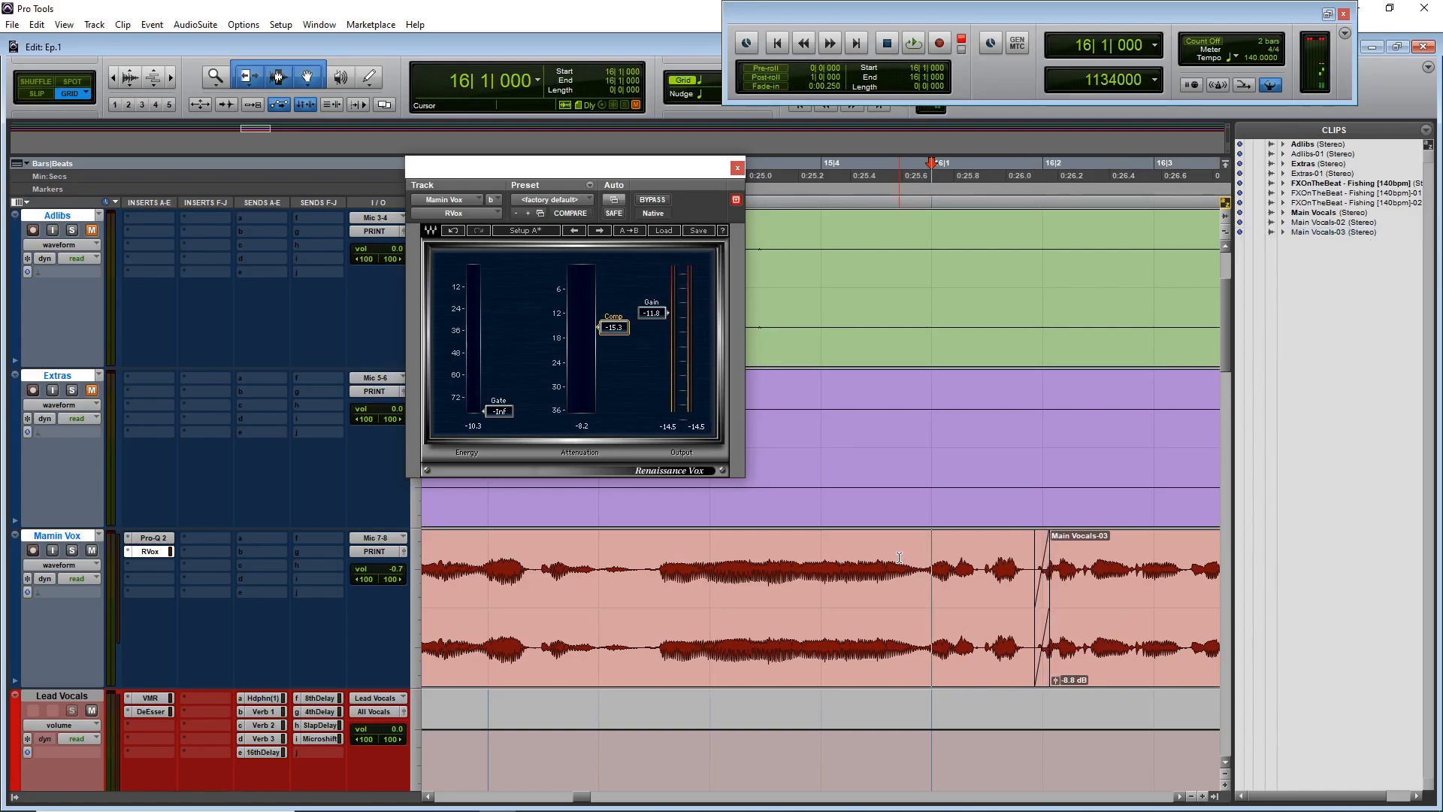
pyautogui.press('space')
pyautogui.press('space')
pyautogui.click(710, 571)
pyautogui.press('space')
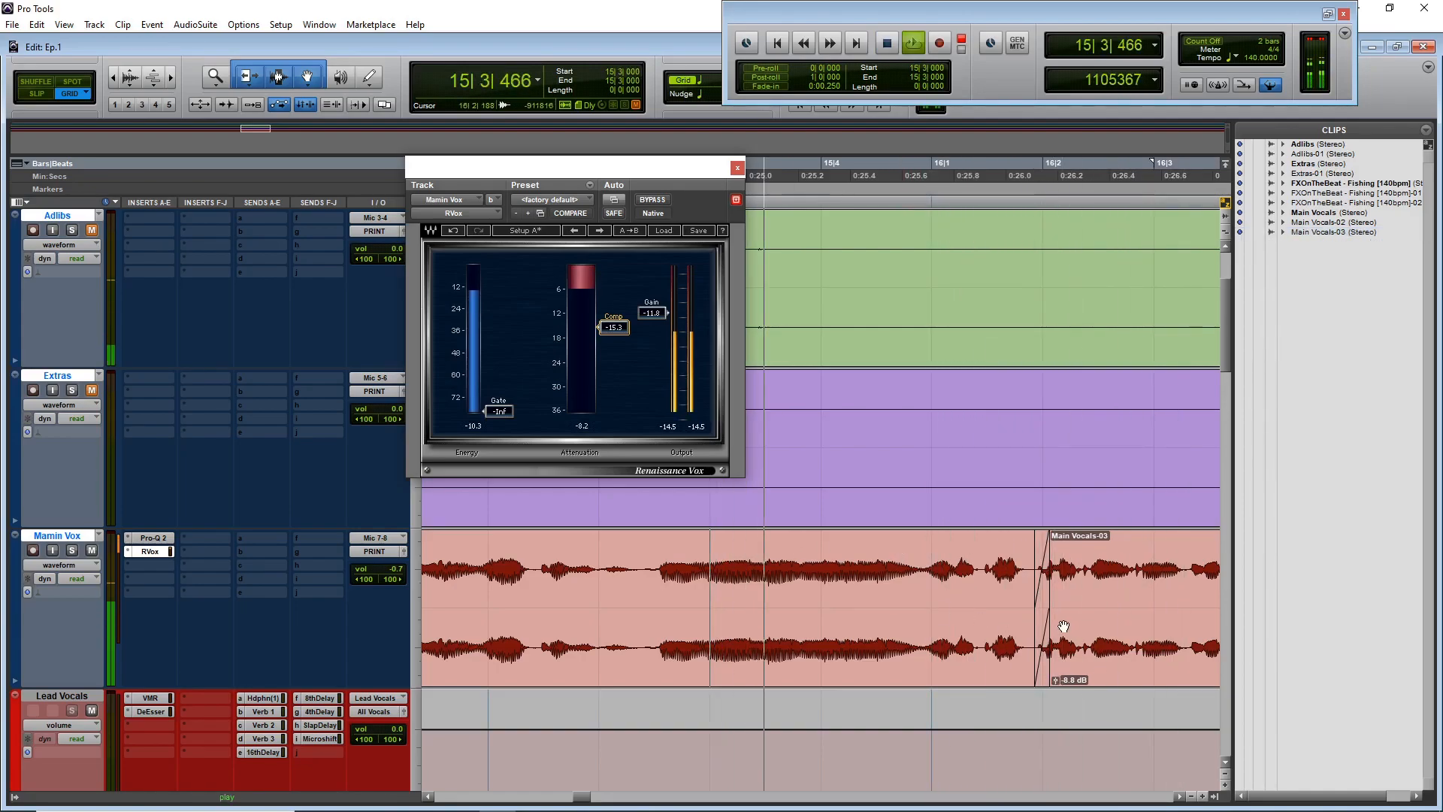
pyautogui.moveTo(1044, 647); pyautogui.dragTo(1048, 647)
pyautogui.press('space')
pyautogui.click(635, 577)
pyautogui.press('space')
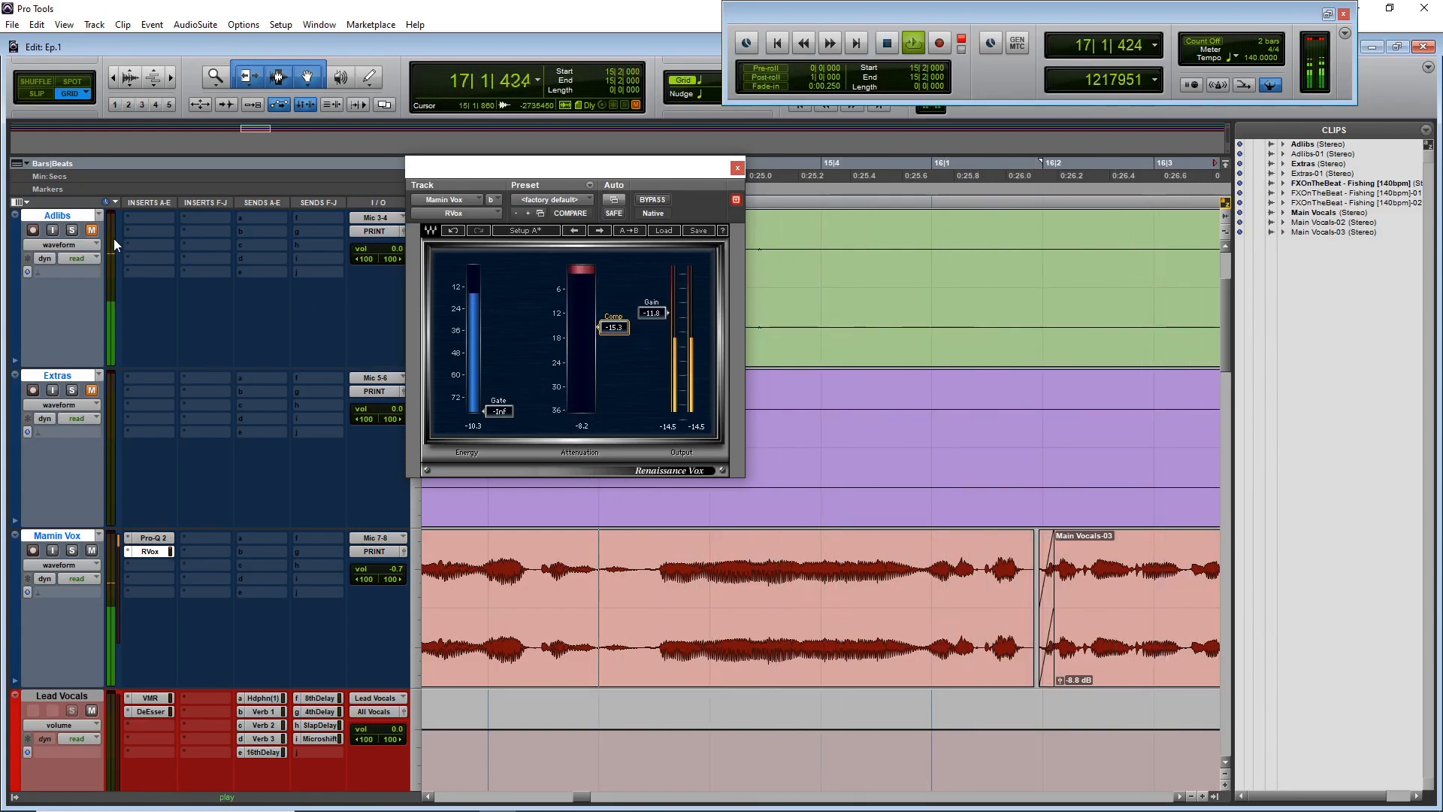
# - Toggle the Backing Track mute, check the edited vocal in playback, and close the RVox window in the mixer
pyautogui.press('space')
pyautogui.scroll(3, 241, 342)
pyautogui.click(91, 229)
pyautogui.press('space')
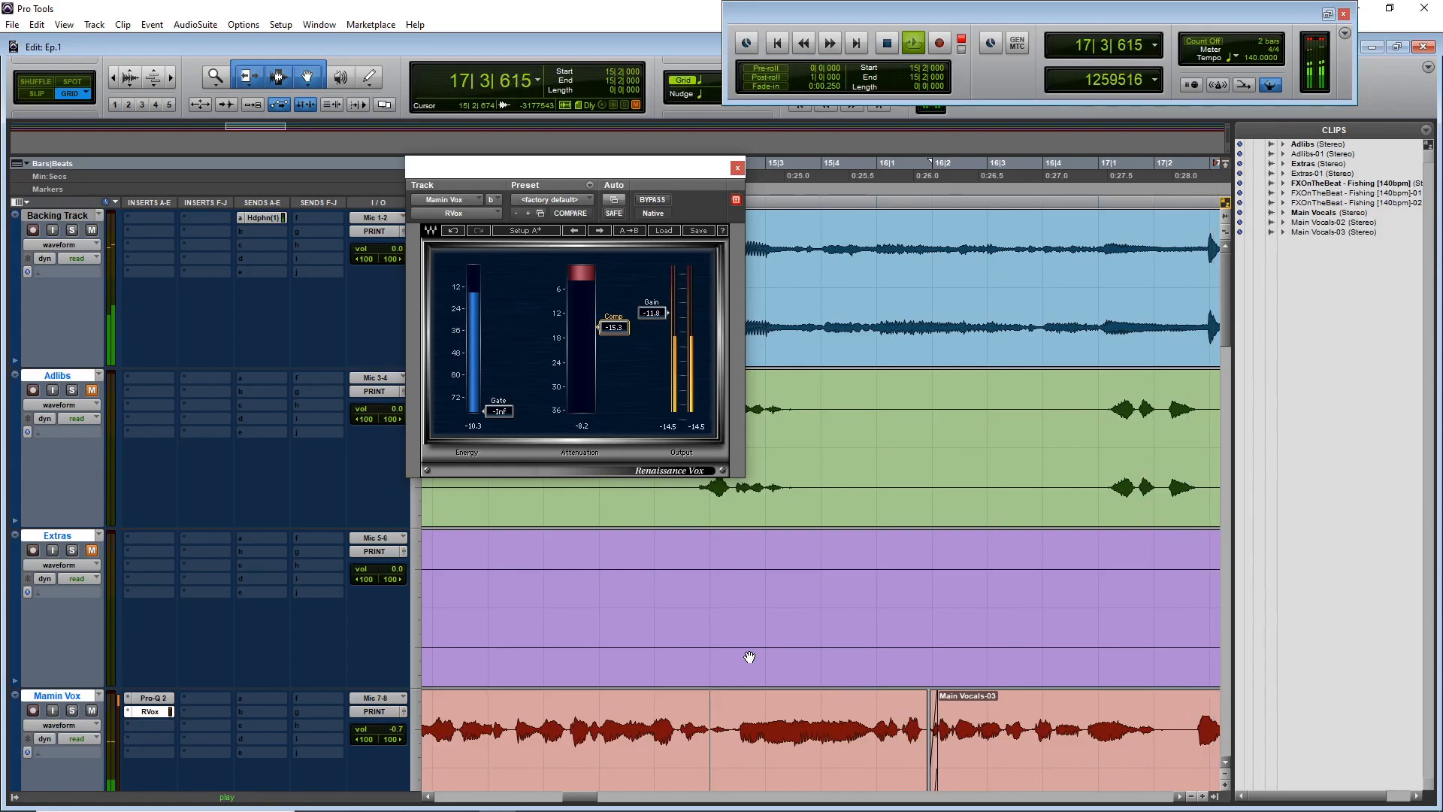
pyautogui.hotkey('ctrl', '=')
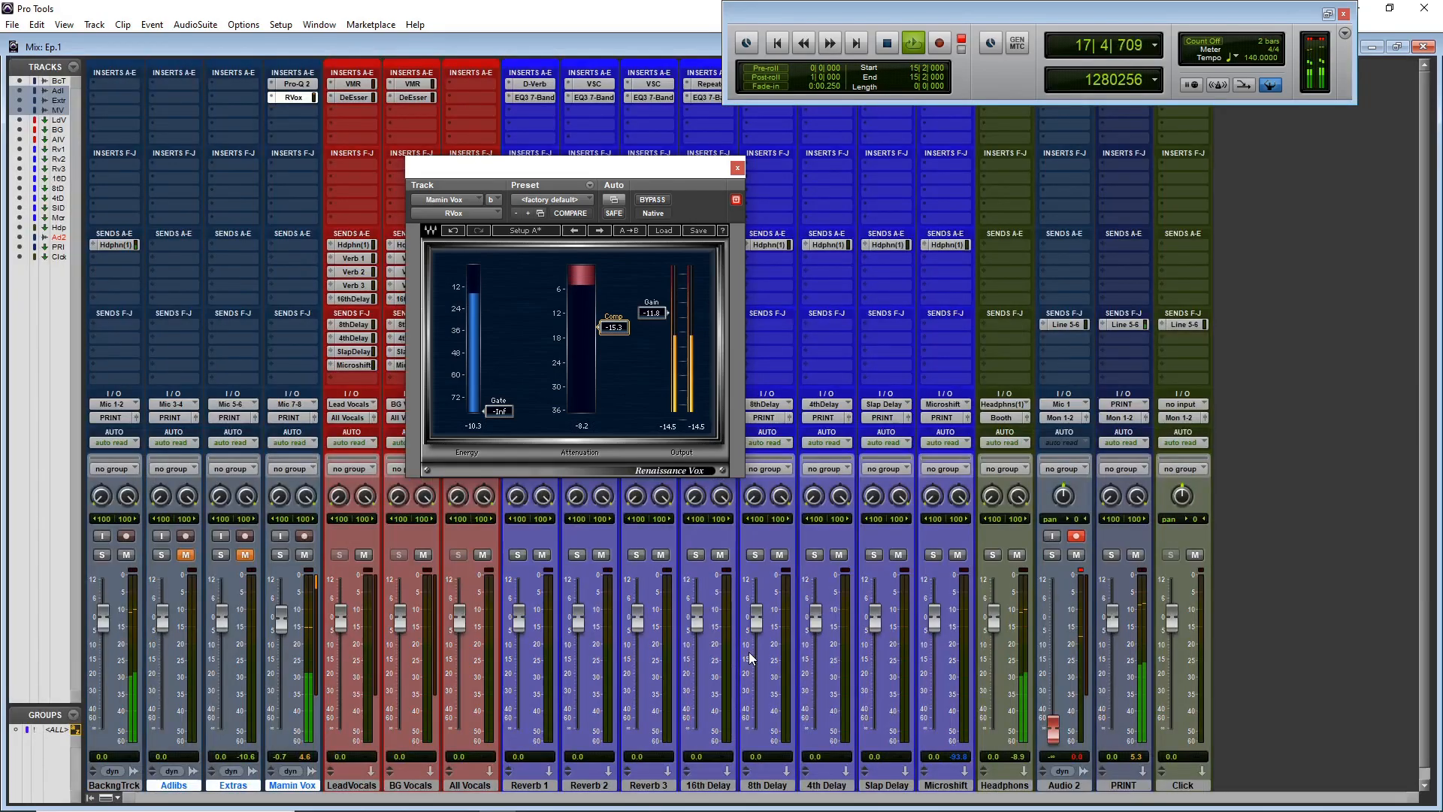
pyautogui.click(737, 168)
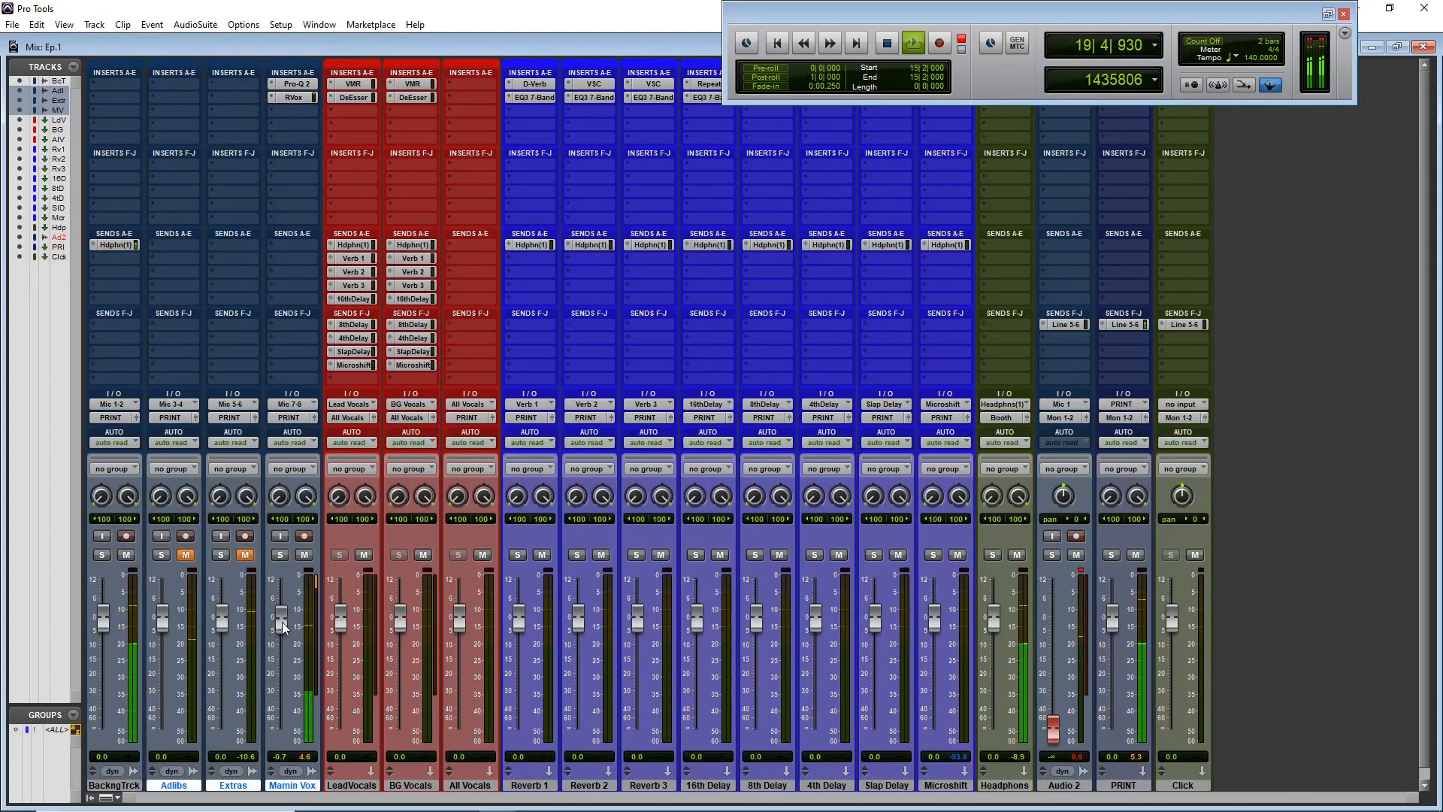
# - Stop playback and insert the stereo DeEsser in the third insert slot of the Mamin Vox track
pyautogui.press('space')
pyautogui.click(299, 110)
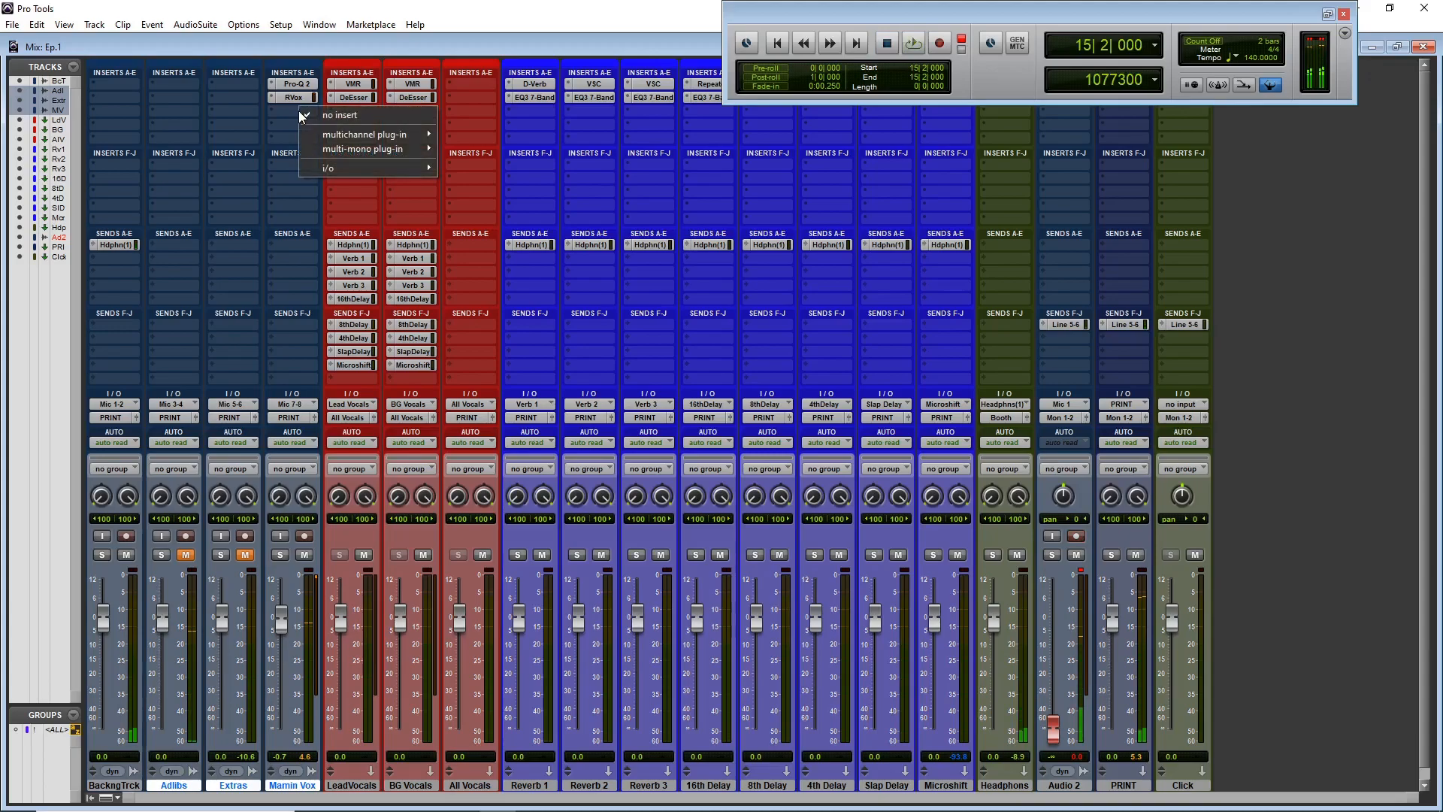
pyautogui.moveTo(330, 137)
pyautogui.moveTo(467, 155)
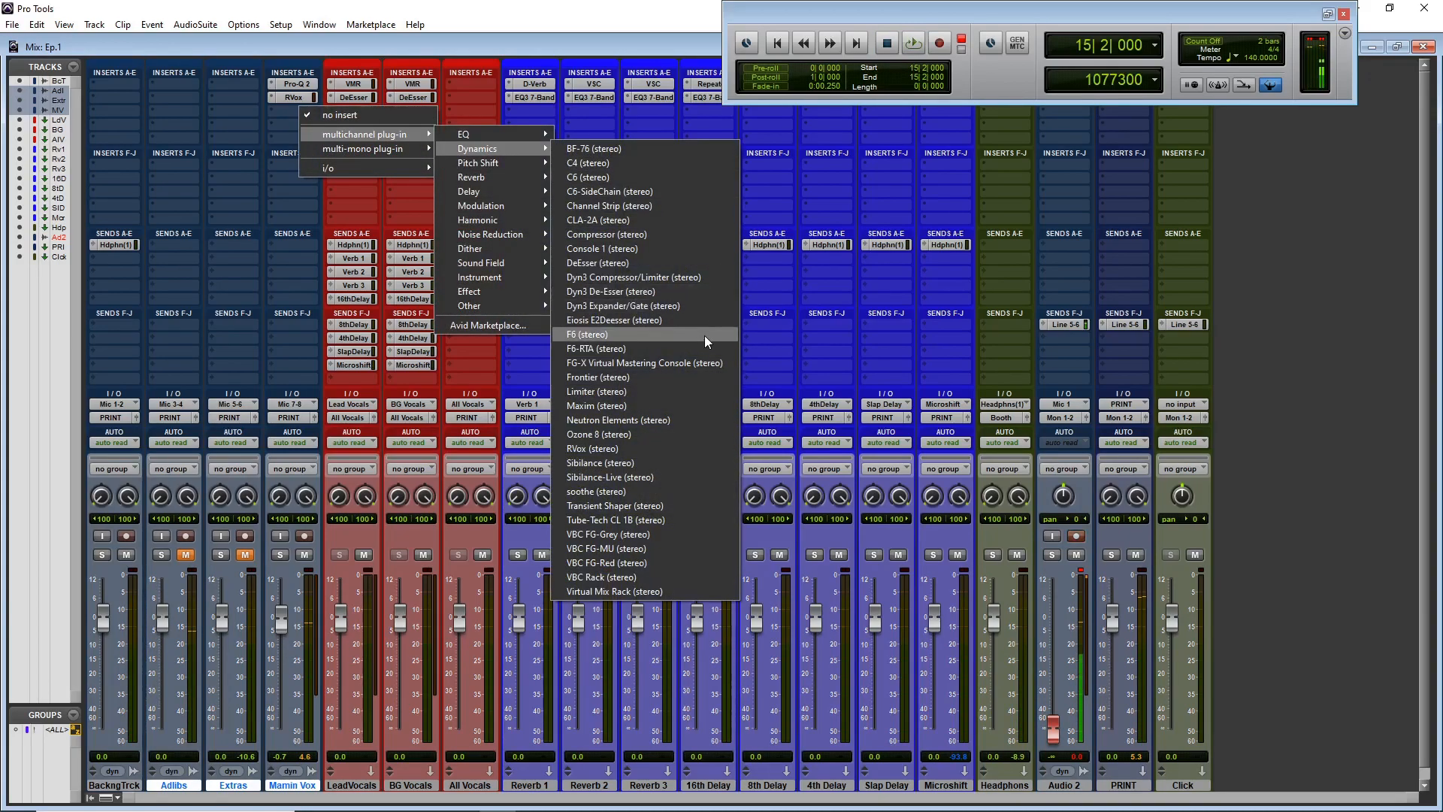
pyautogui.click(692, 262)
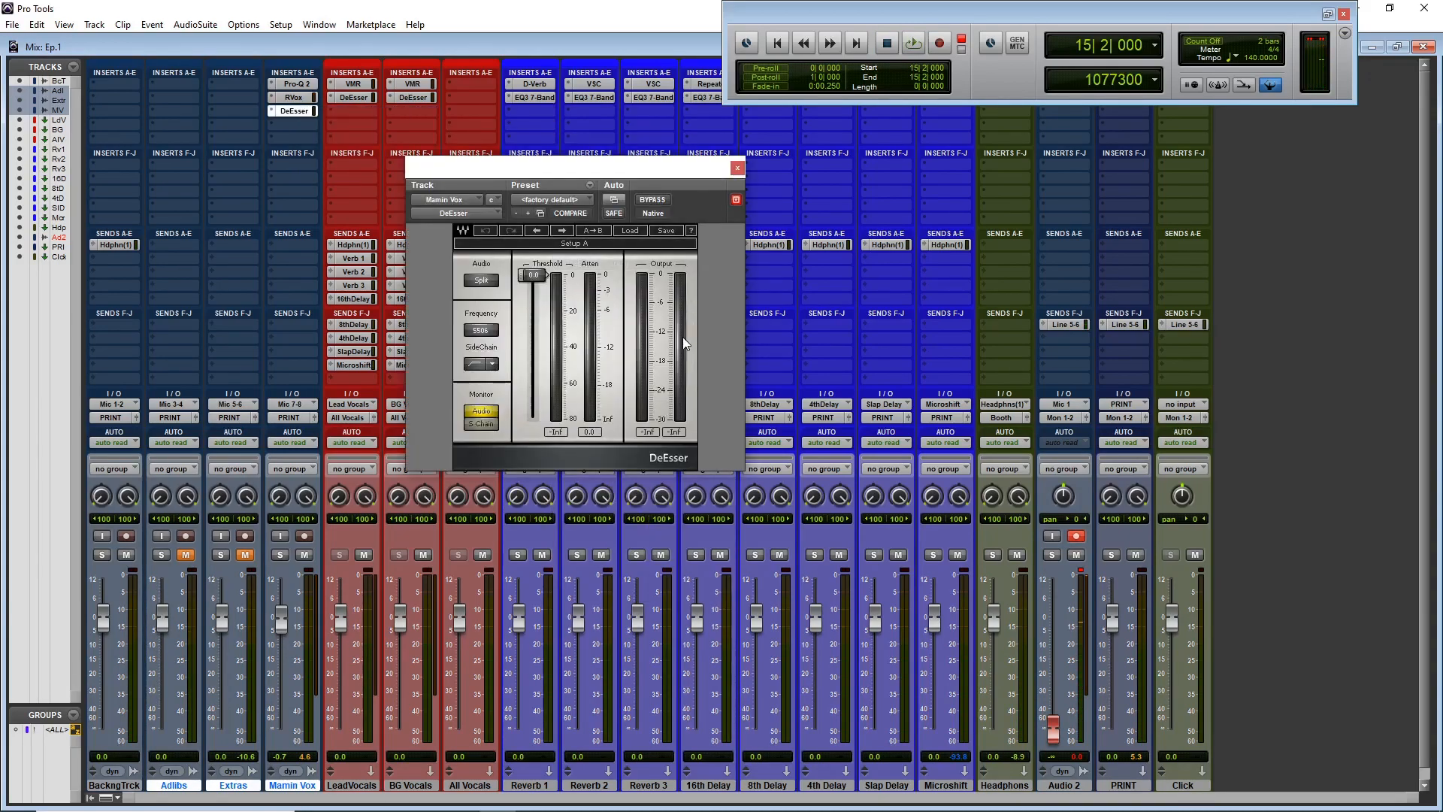
# - During playback, set the DeEsser frequency to about 4.5 kHz and its threshold to about -36 dB
pyautogui.press('space')
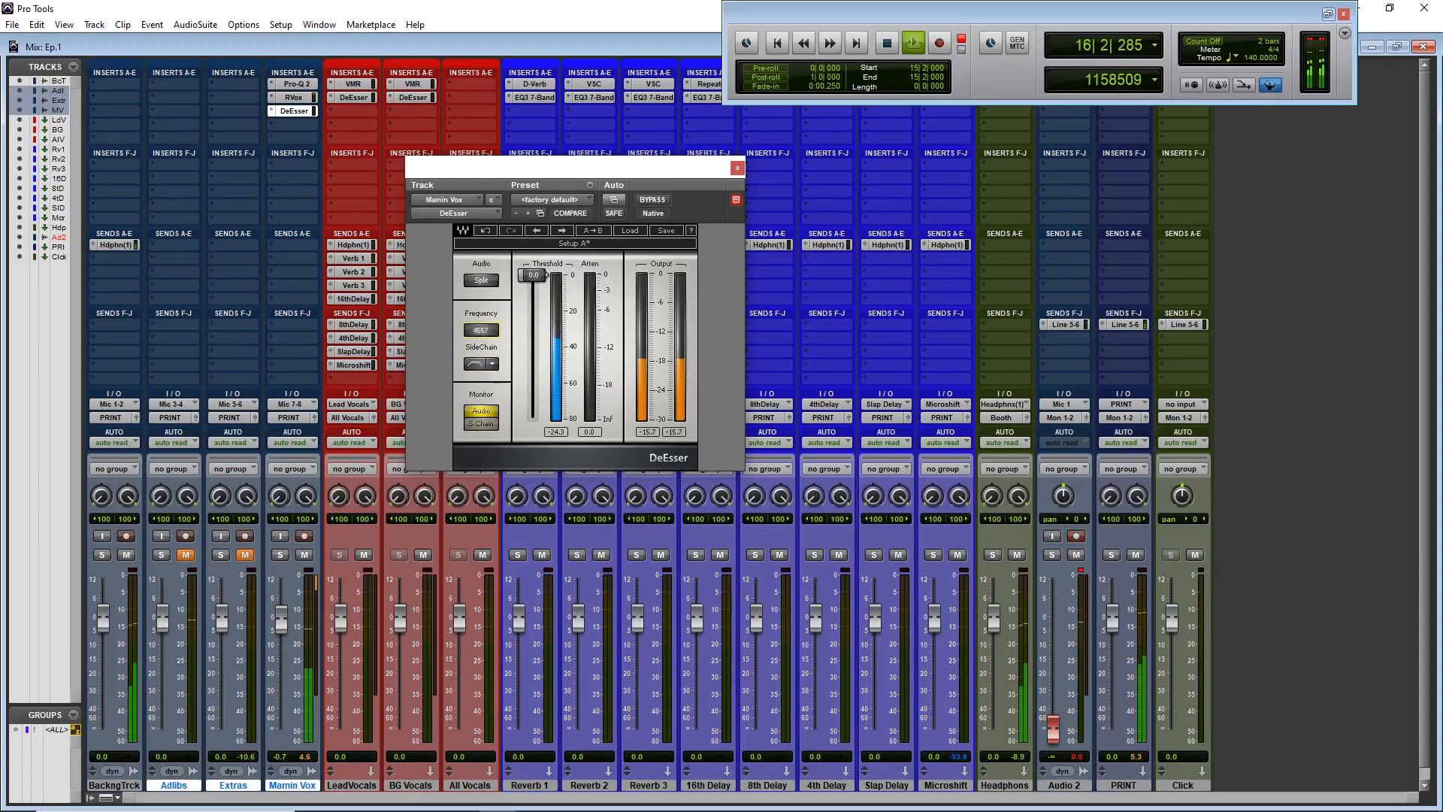
pyautogui.moveTo(532, 276); pyautogui.dragTo(479, 335)
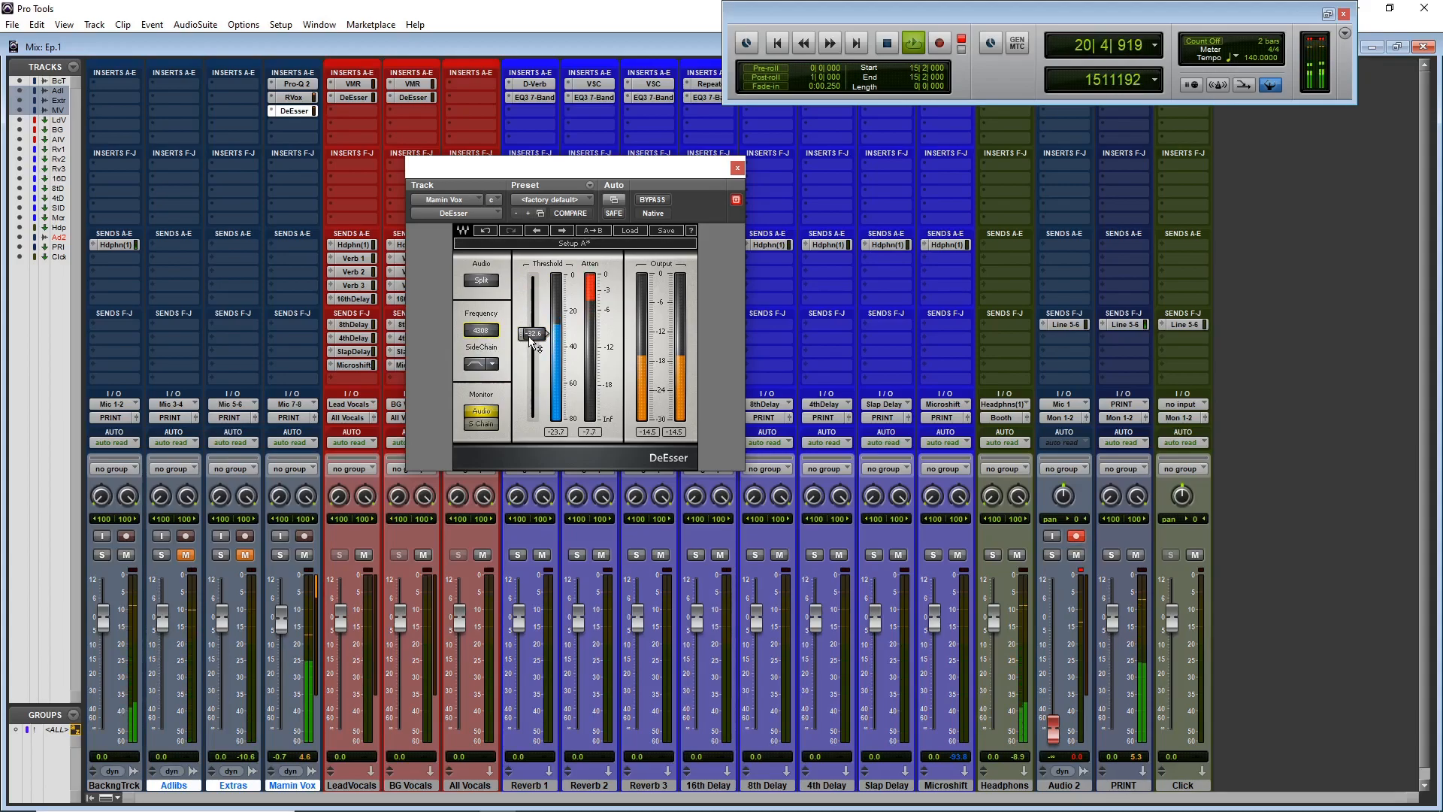
pyautogui.hotkey('ctrl', '=')
pyautogui.scroll(-2, 815, 558)
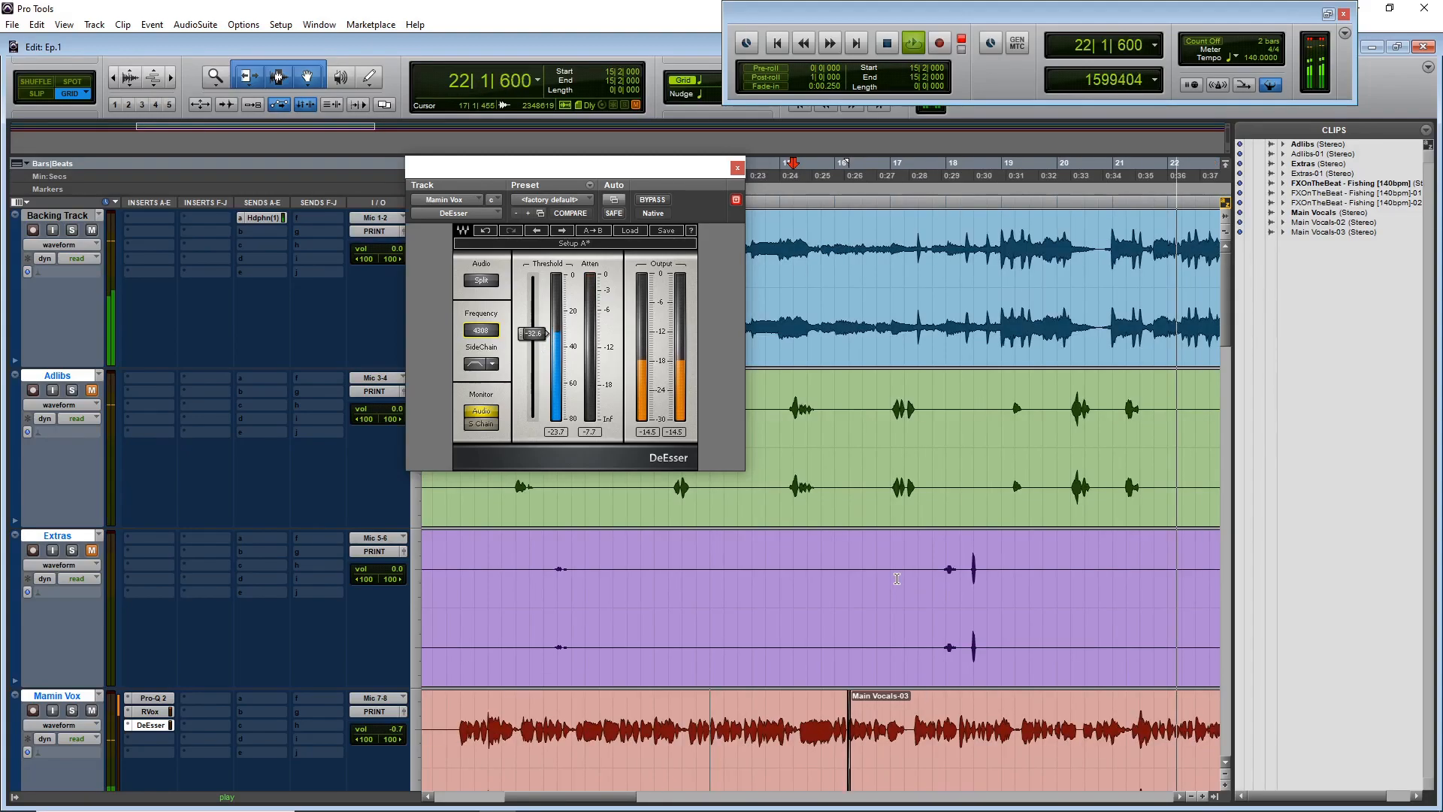
pyautogui.scroll(-2, 816, 558)
pyautogui.scroll(-2, 850, 567)
pyautogui.scroll(1, 897, 579)
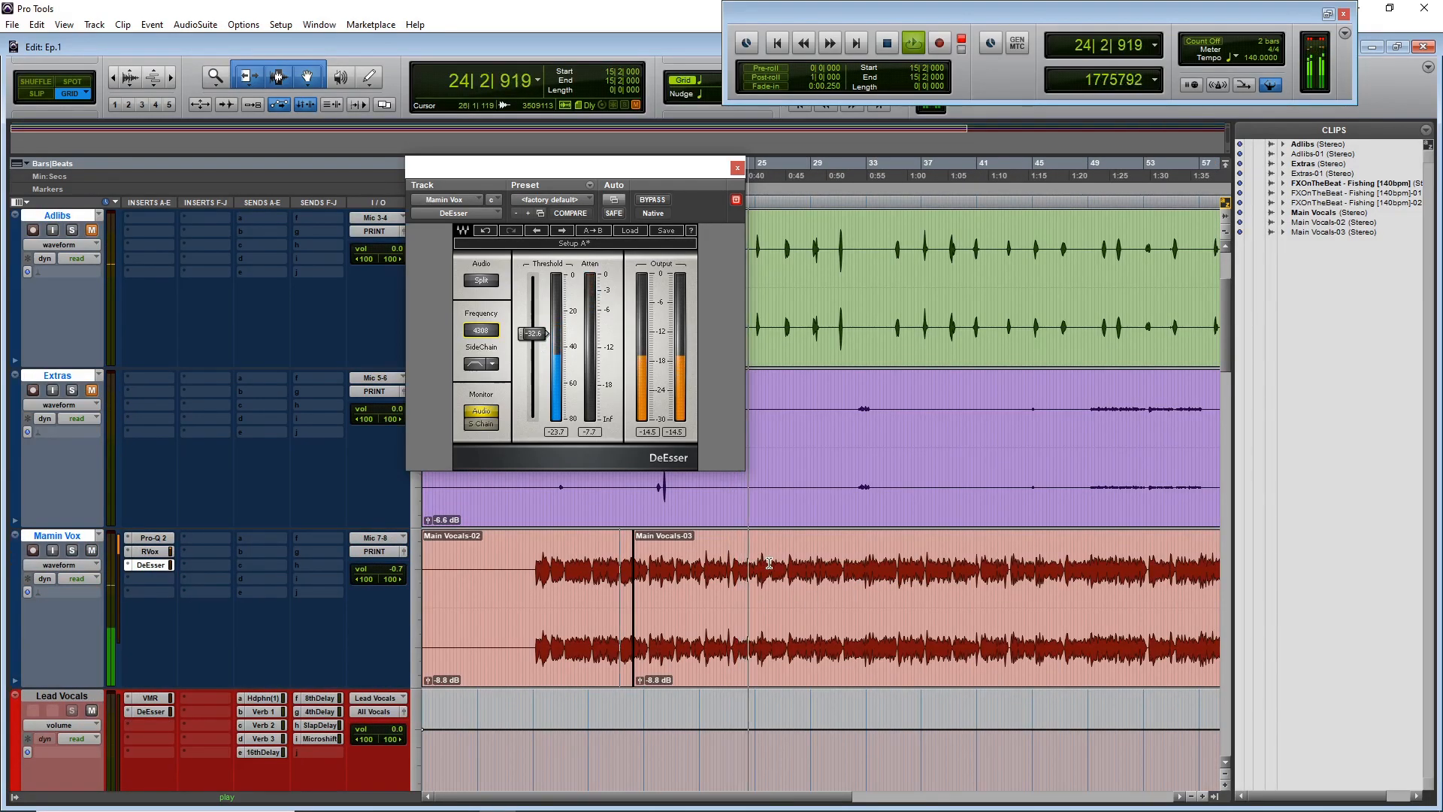
pyautogui.hotkey('ctrl', '=')
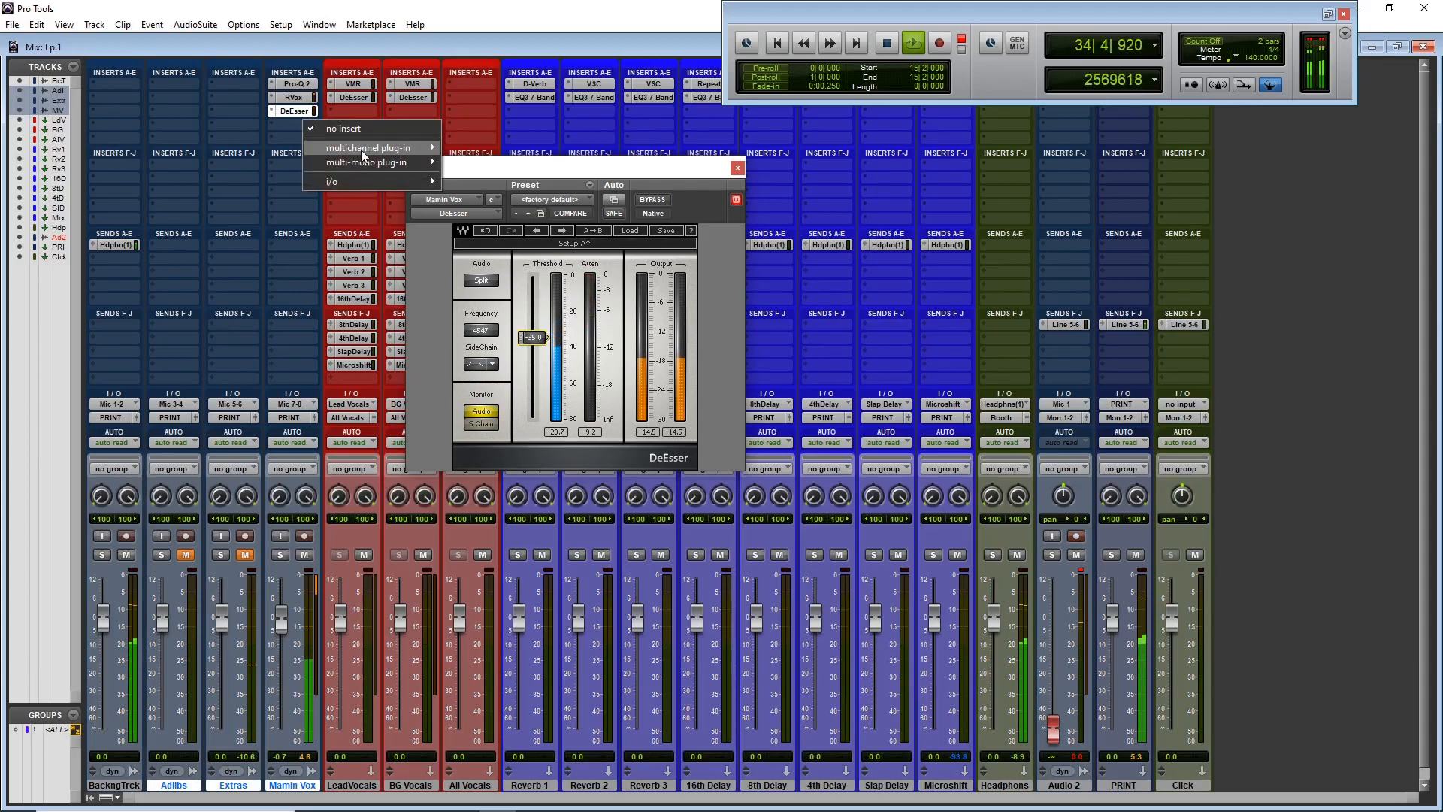
# - Insert the stereo C6 multiband compressor in the fourth insert slot of the Mamin Vox track
pyautogui.moveTo(360, 151)
pyautogui.moveTo(507, 161)
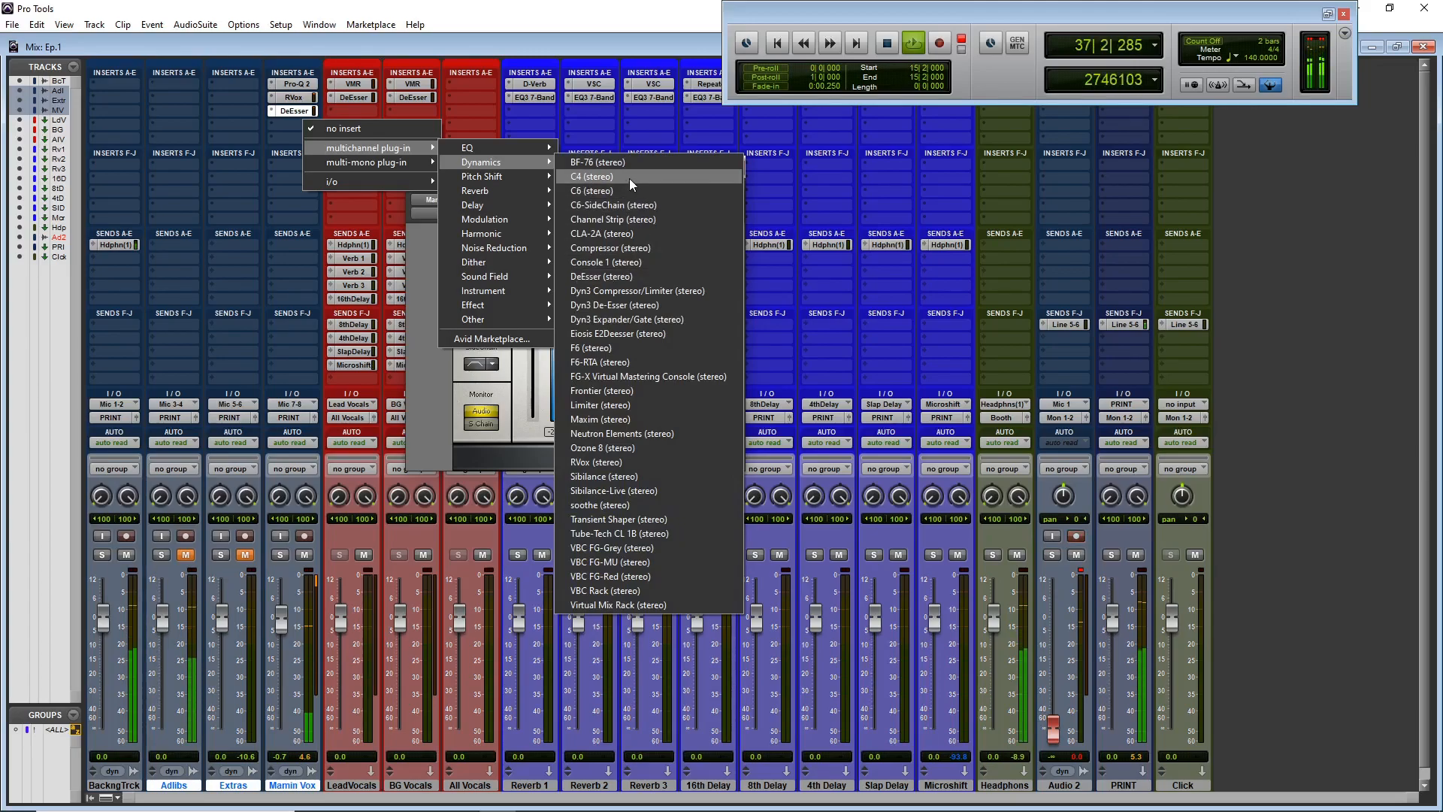
pyautogui.click(629, 192)
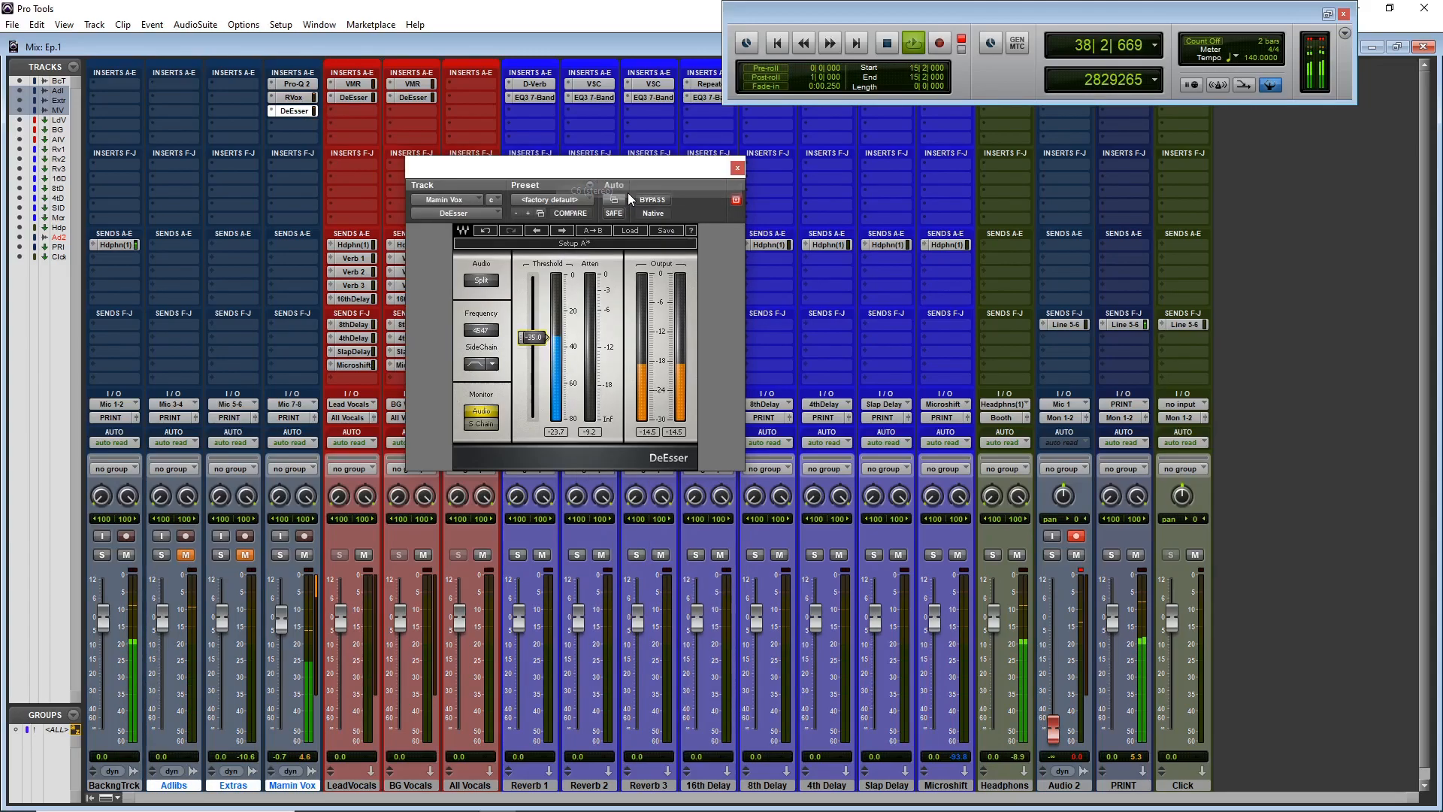
# - Bypass bands 4, 5 and 6 of the C6 and set its mid crossover to 579 Hz
pyautogui.click(643, 435)
pyautogui.click(716, 435)
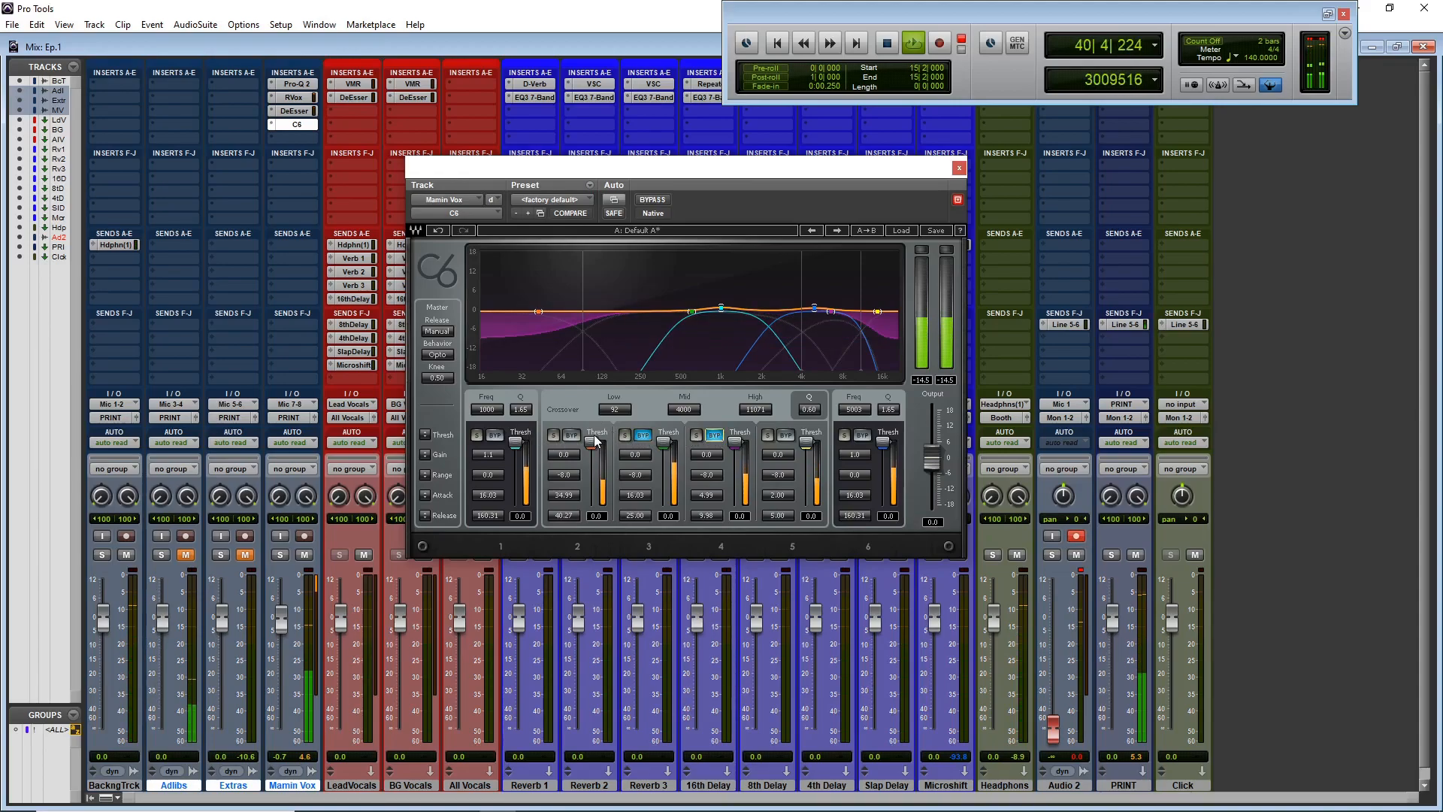
pyautogui.click(643, 435)
pyautogui.click(714, 436)
pyautogui.click(714, 435)
pyautogui.click(785, 436)
pyautogui.click(862, 435)
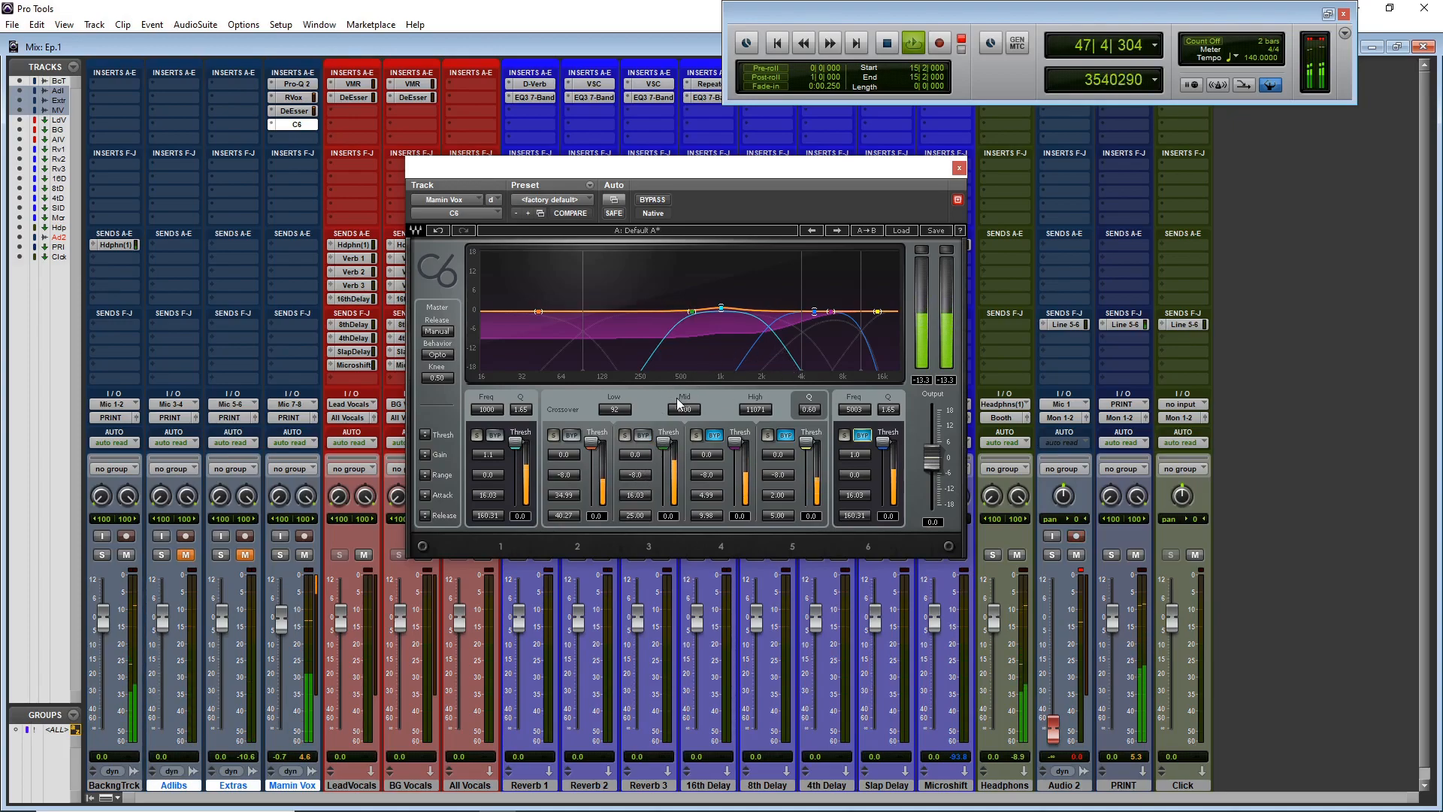
pyautogui.moveTo(684, 413); pyautogui.dragTo(684, 470)
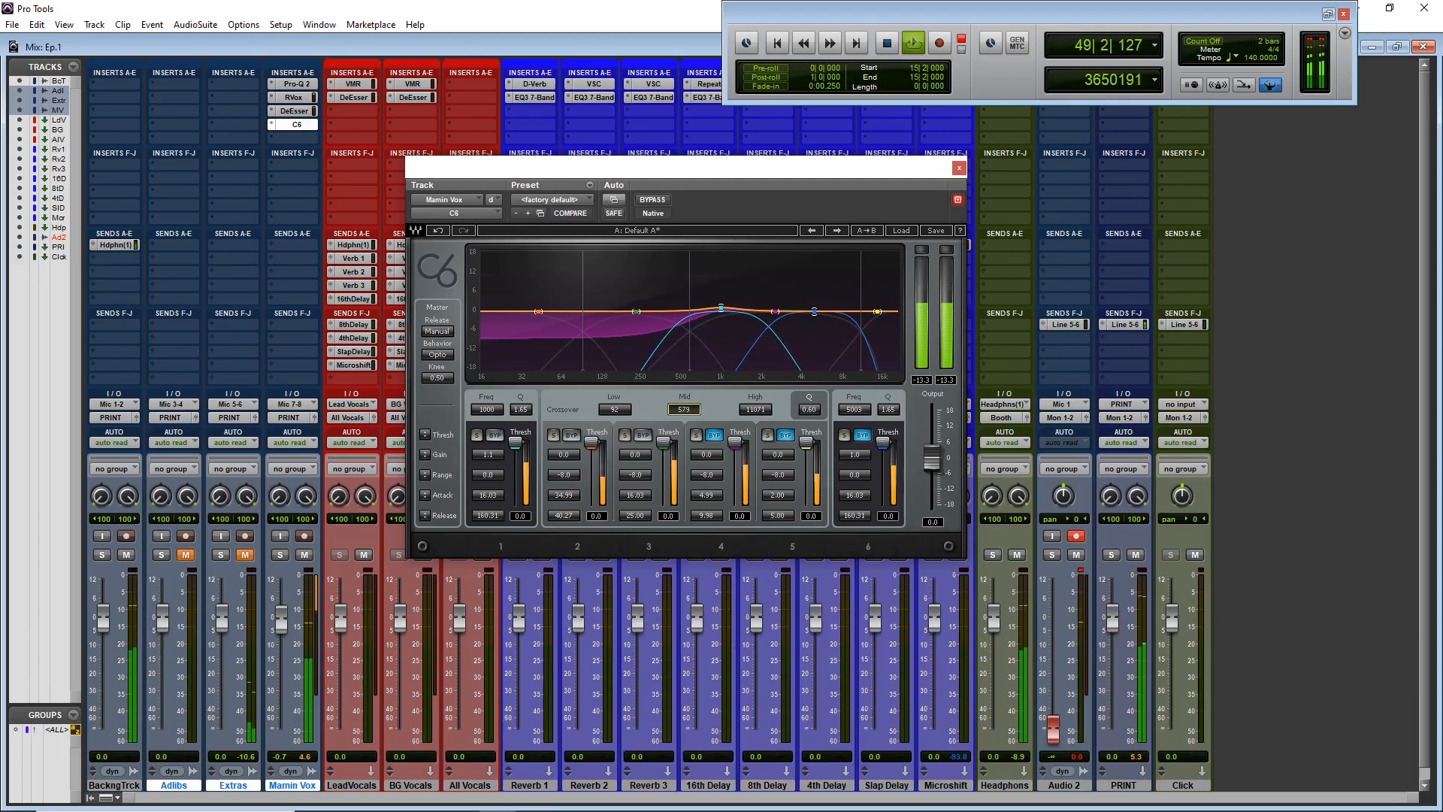
# - Solo band 3 of the C6 and mute the backing track to isolate that vocal range
pyautogui.click(624, 436)
pyautogui.click(126, 555)
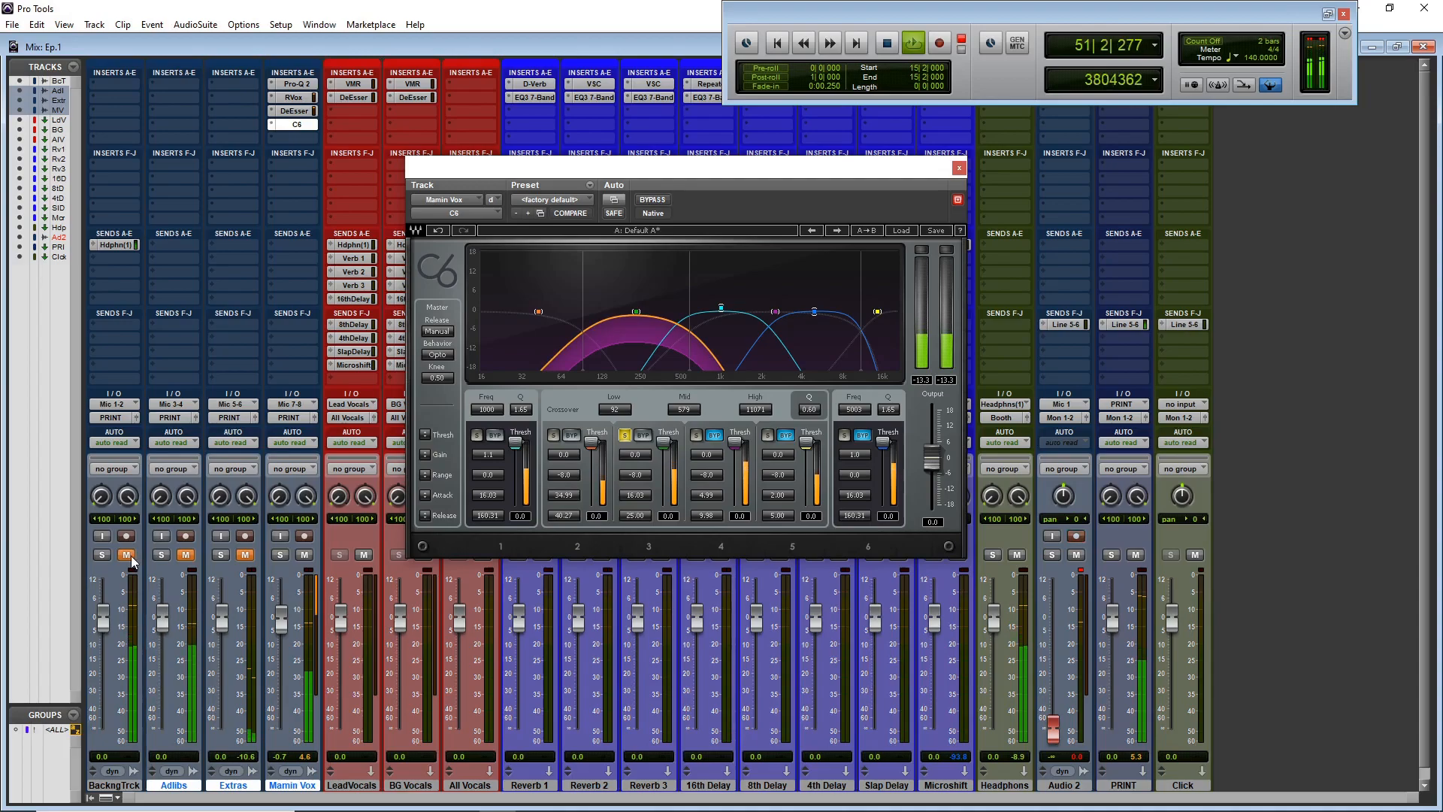
# - Set band 3 of the C6 to an attack of 0.50 and a threshold of about -36.7 dB, and take it out of solo
pyautogui.moveTo(654, 454); pyautogui.dragTo(664, 468)
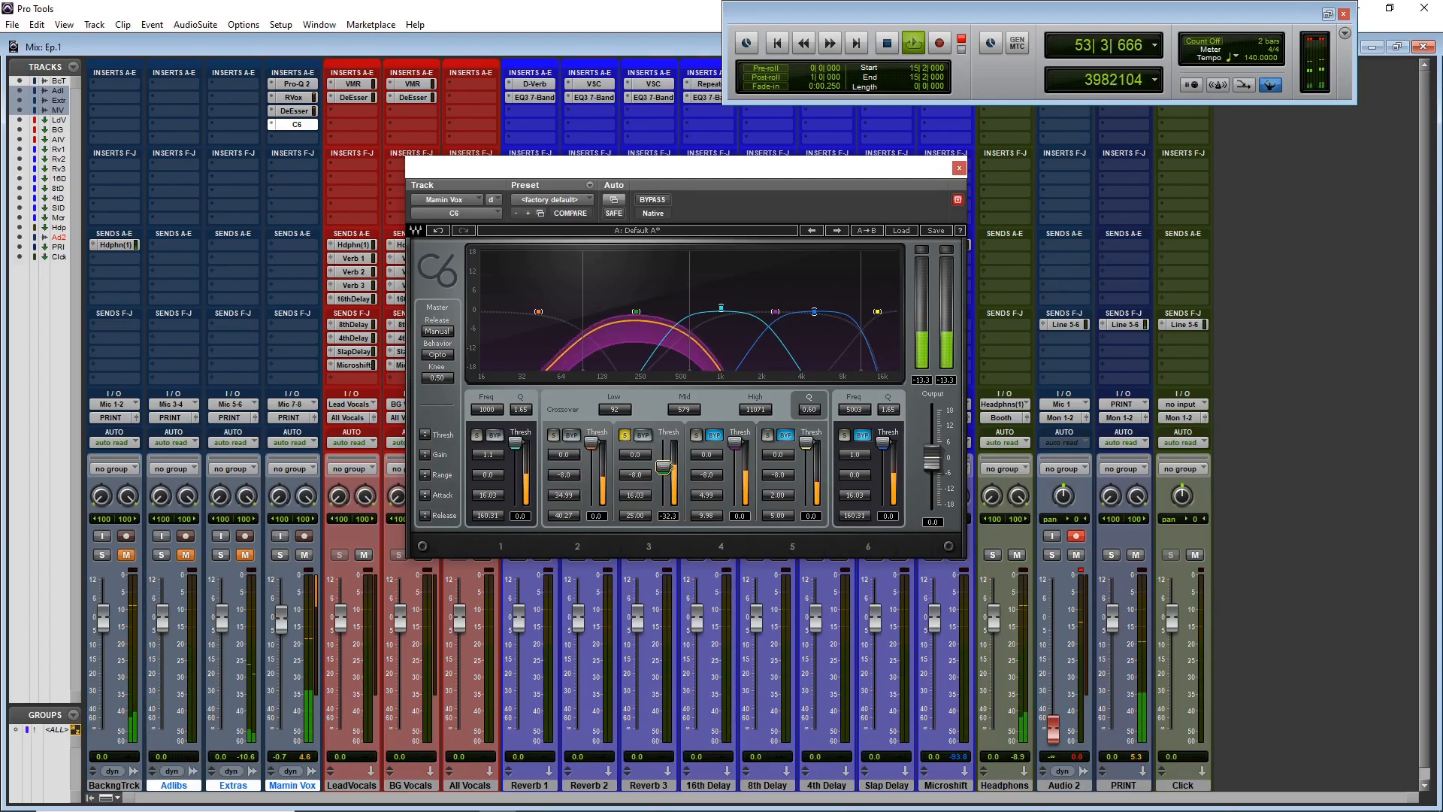
pyautogui.click(625, 435)
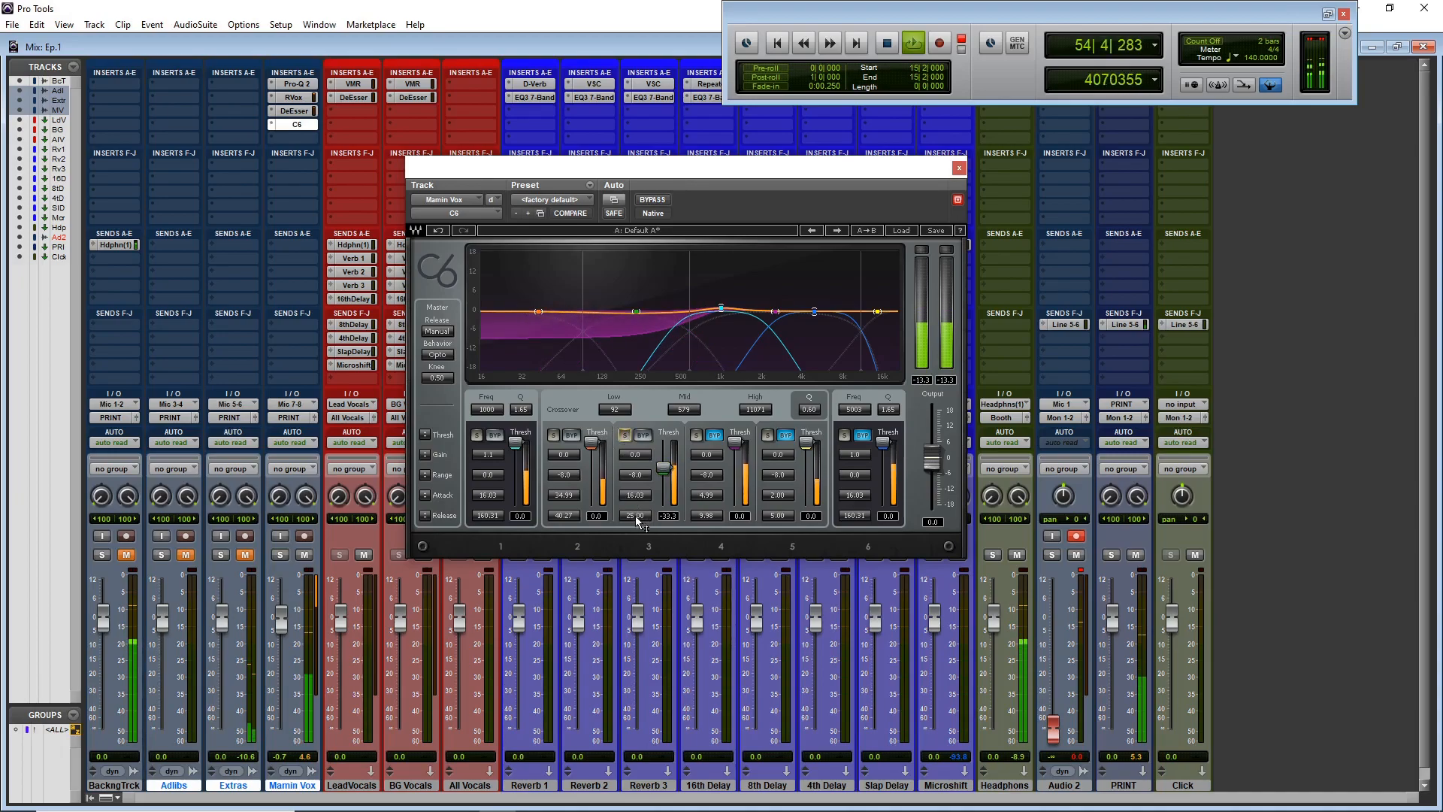
pyautogui.moveTo(637, 496); pyautogui.dragTo(637, 528)
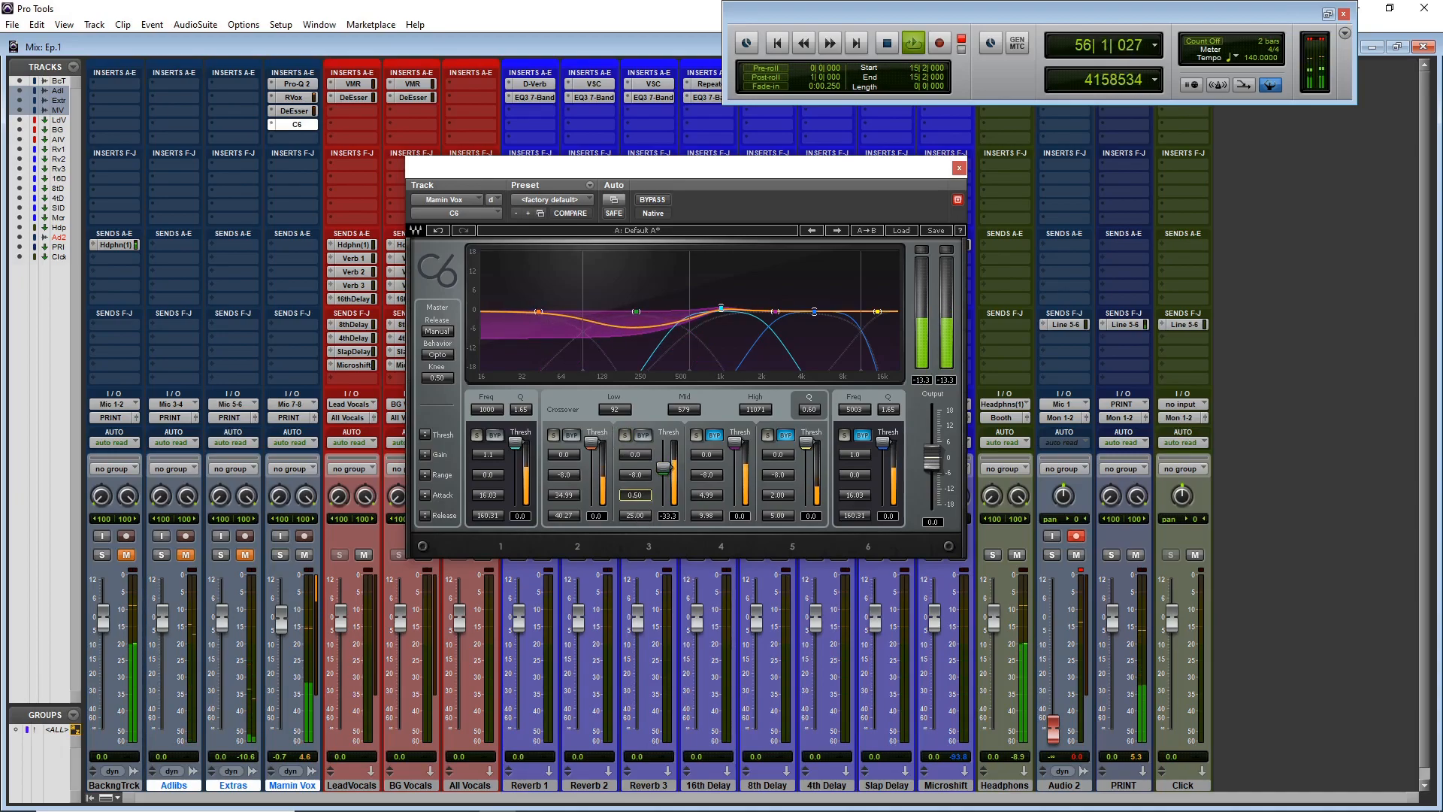
pyautogui.moveTo(668, 471); pyautogui.dragTo(668, 474)
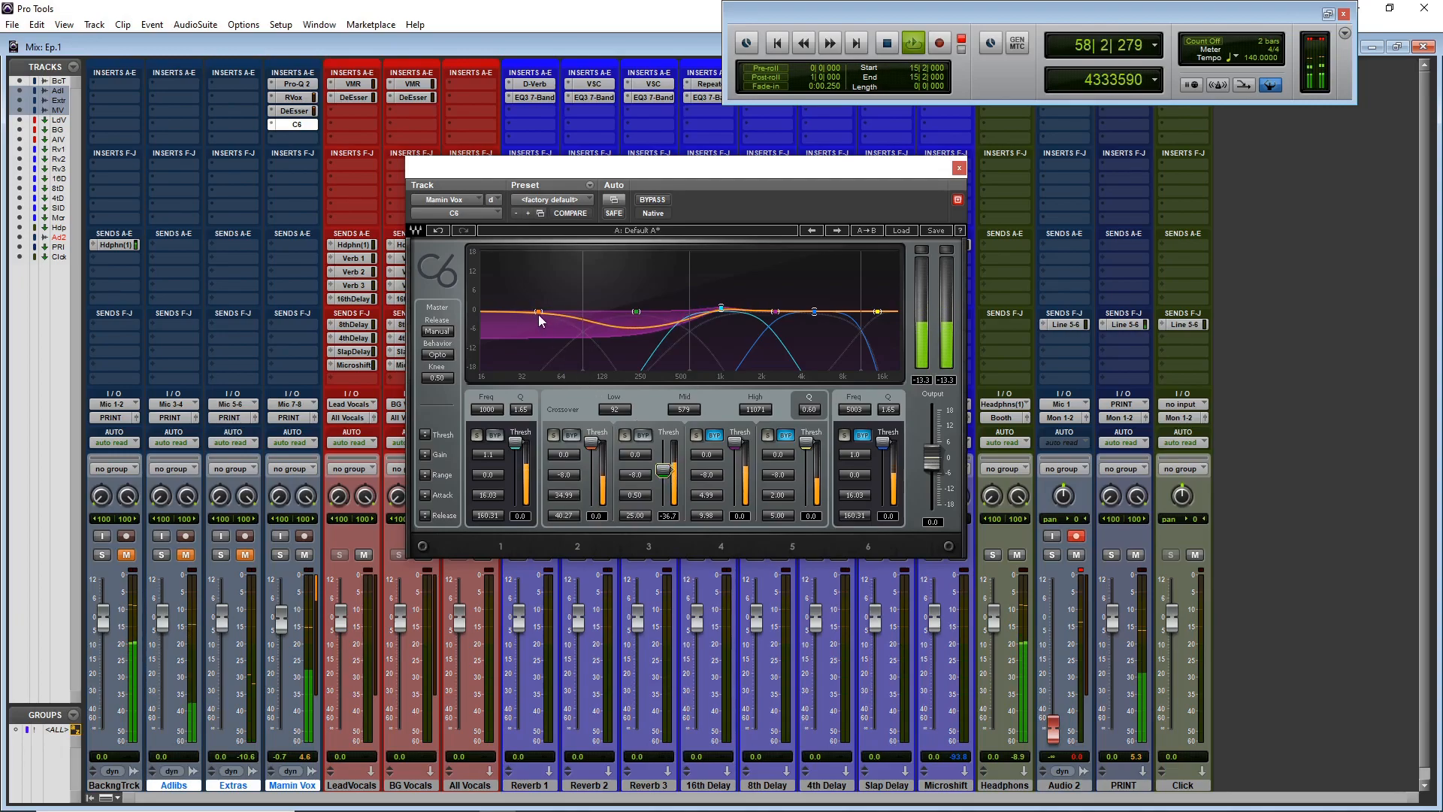
# - Set band 2 of the C6 to a threshold of about -50.9 dB and a range of about -23.8 dB, and lower the low crossover slightly
pyautogui.moveTo(585, 442); pyautogui.dragTo(569, 495)
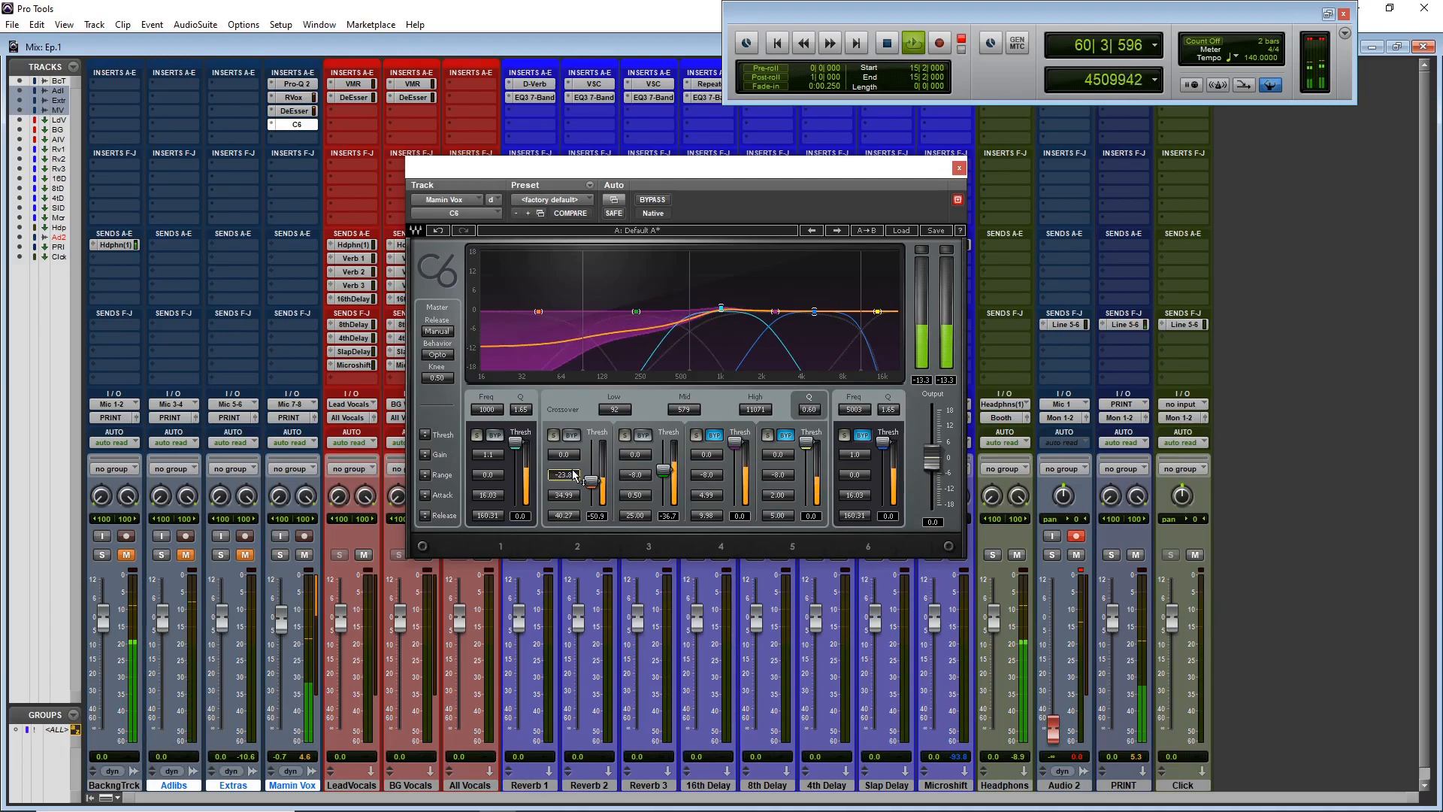
pyautogui.moveTo(583, 372); pyautogui.dragTo(578, 371)
# - With the backing track unmuted, set the C6 thresholds to -23.8 dB on band 3 and -48.9 dB on band 2, and the low crossover to 64 Hz
pyautogui.click(126, 554)
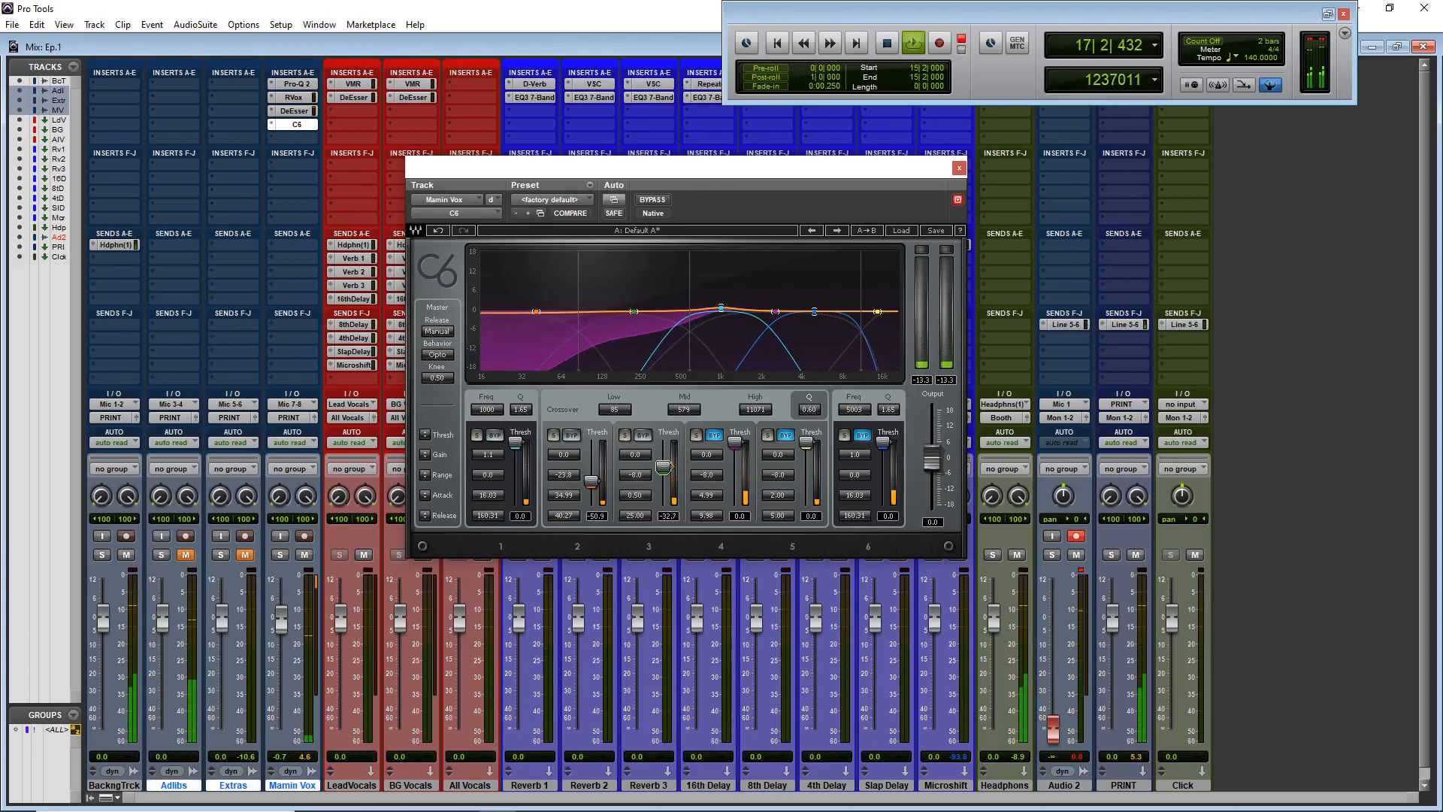
pyautogui.moveTo(664, 471); pyautogui.dragTo(591, 479)
pyautogui.moveTo(579, 369); pyautogui.dragTo(562, 369)
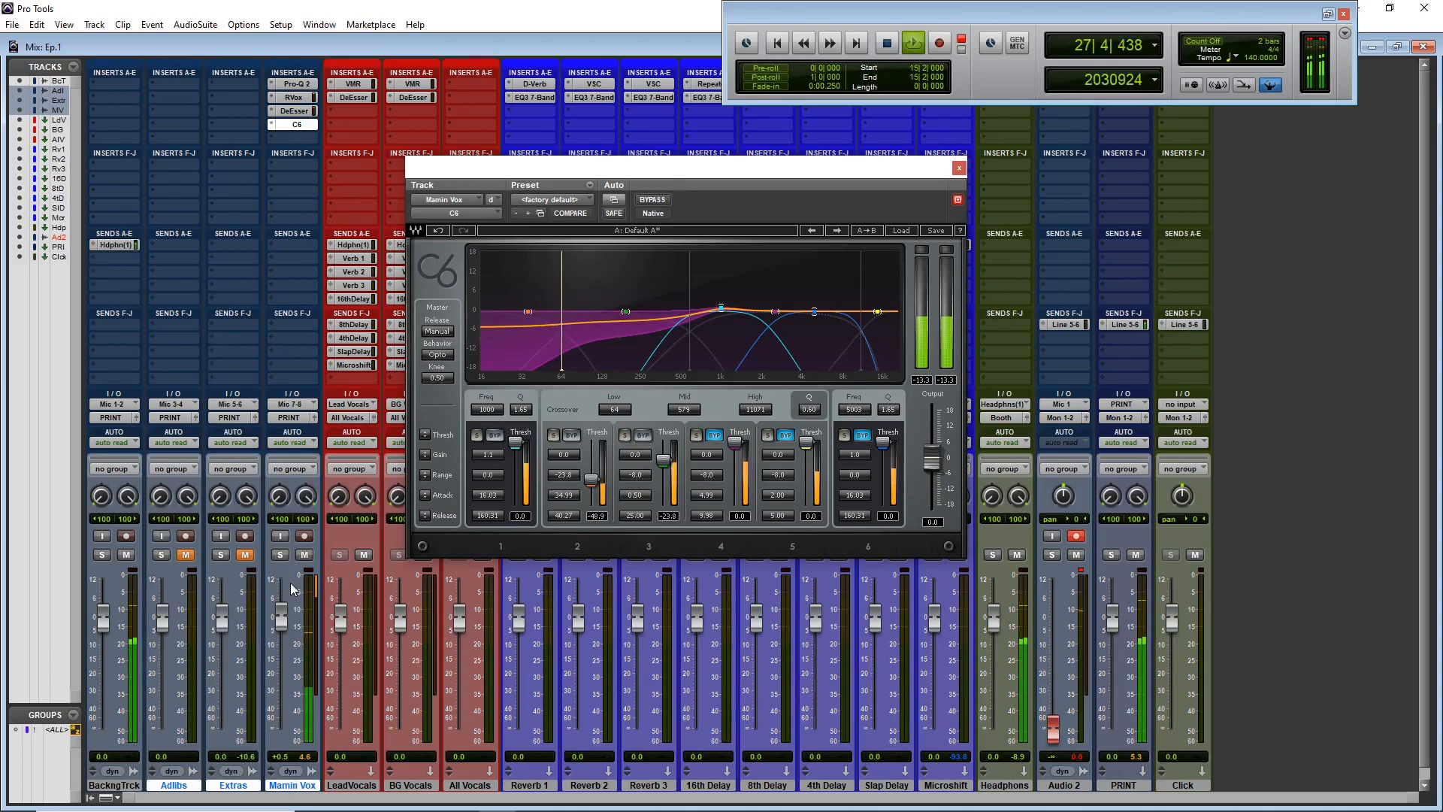
# - Compare the Mamin Vox sound with its whole insert chain bypassed during playback, and re-enable the inserts
pyautogui.keyDown('ctrl'); pyautogui.keyDown('shift'); pyautogui.click(300, 83); pyautogui.keyUp('shift'); pyautogui.keyUp('ctrl')
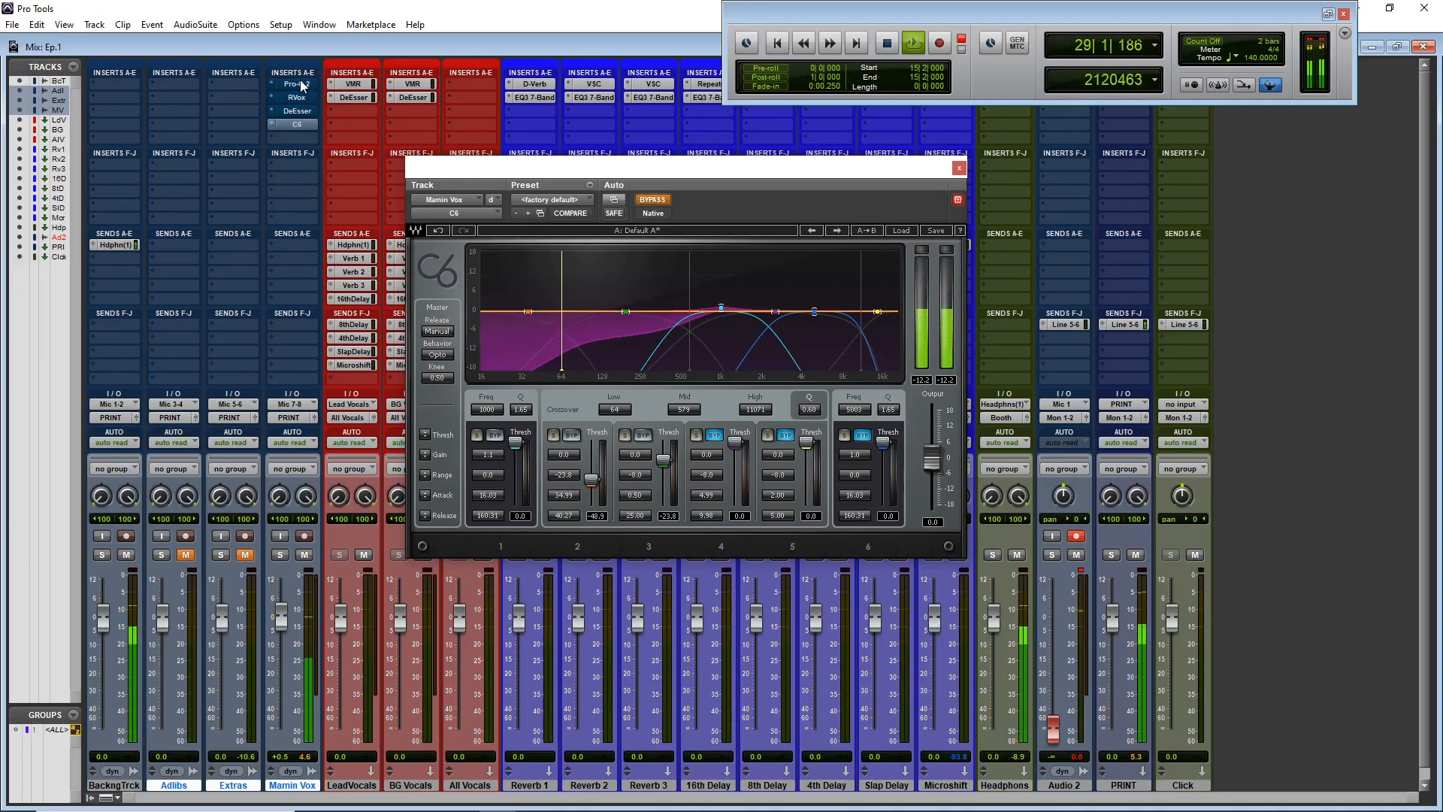
pyautogui.press('space')
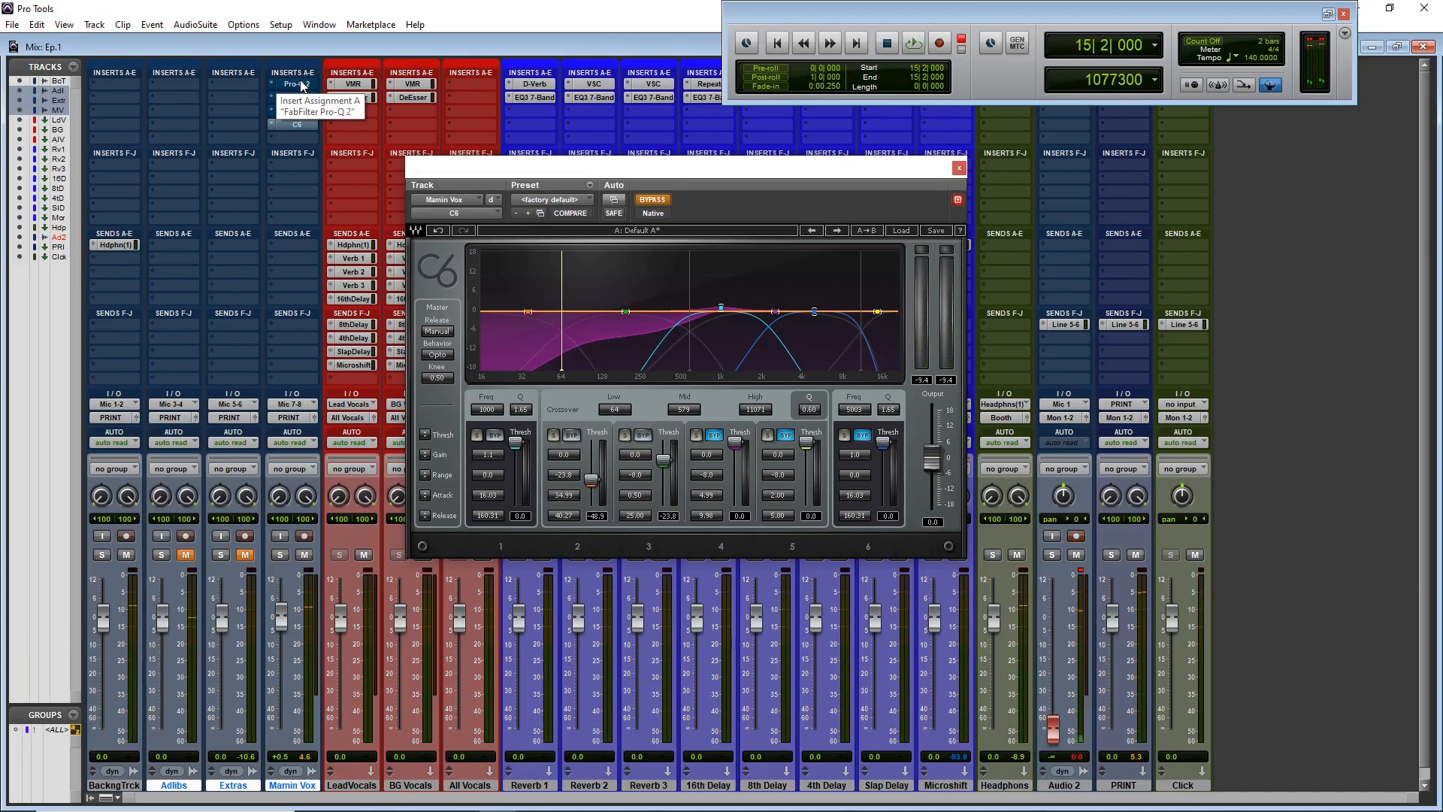
pyautogui.keyDown('ctrl'); pyautogui.keyDown('shift'); pyautogui.click(300, 83); pyautogui.keyUp('shift'); pyautogui.keyUp('ctrl')
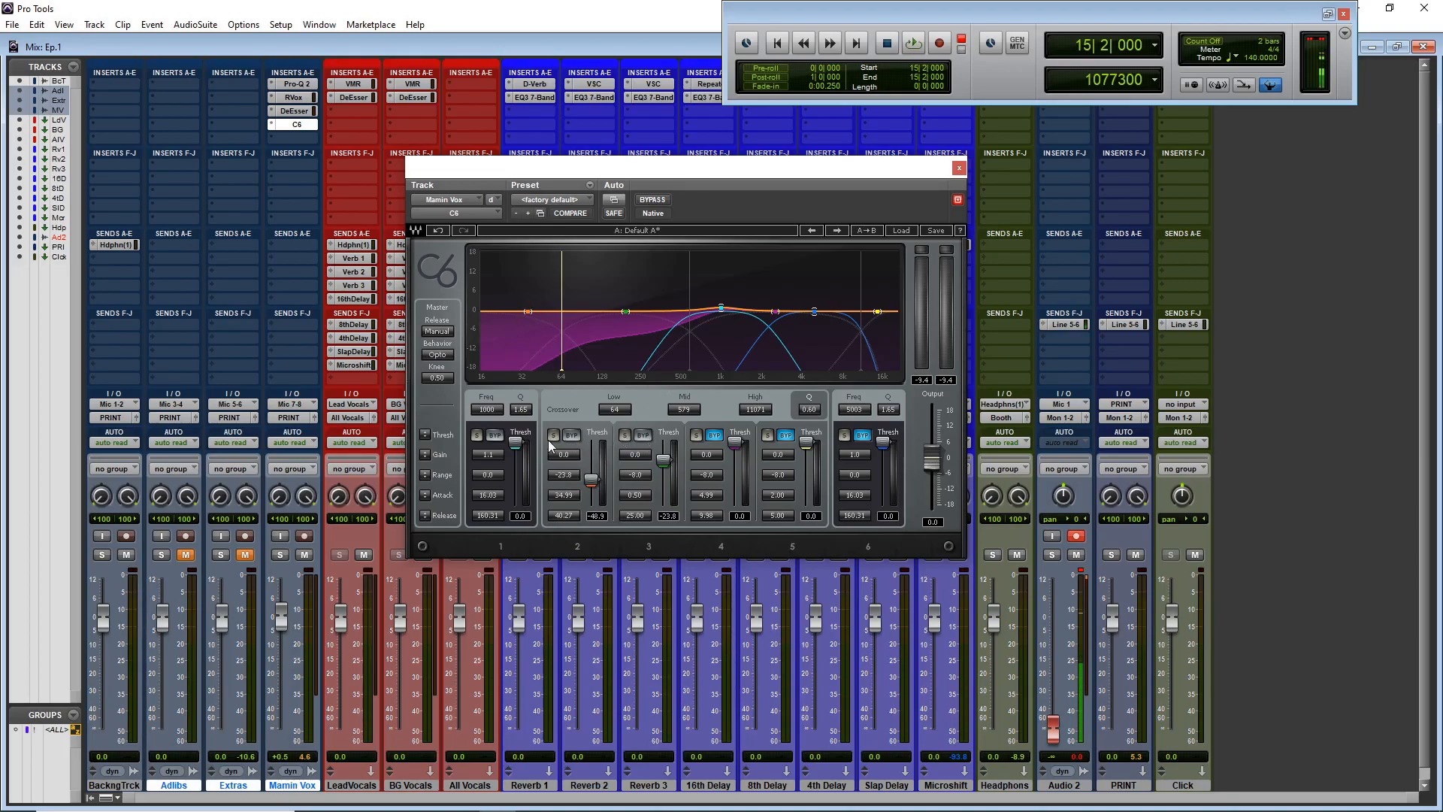
# - Set the C6 band 2 range to -24.0 dB and audition it with band 3 temporarily bypassed
pyautogui.click(643, 436)
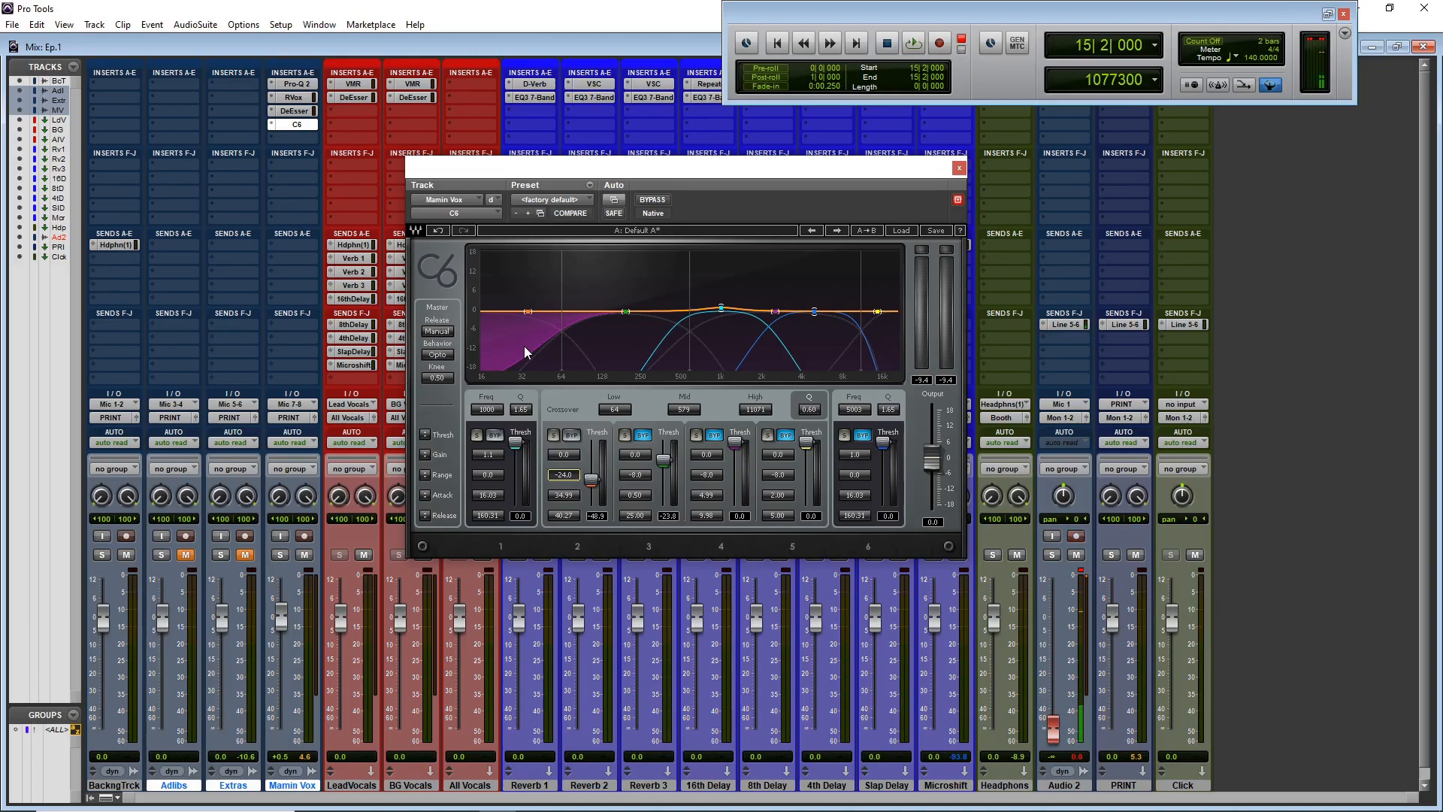
pyautogui.press('space')
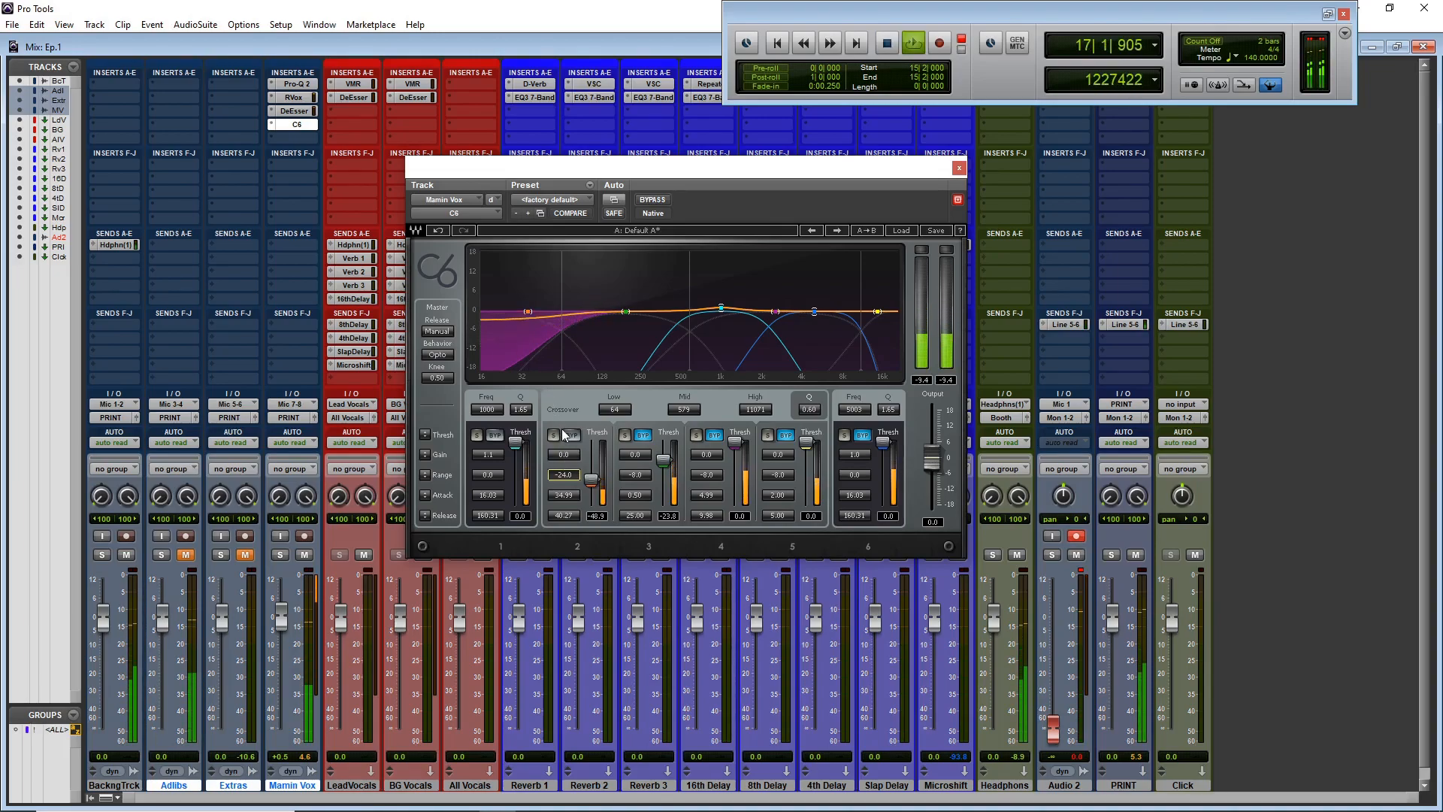
pyautogui.press('space')
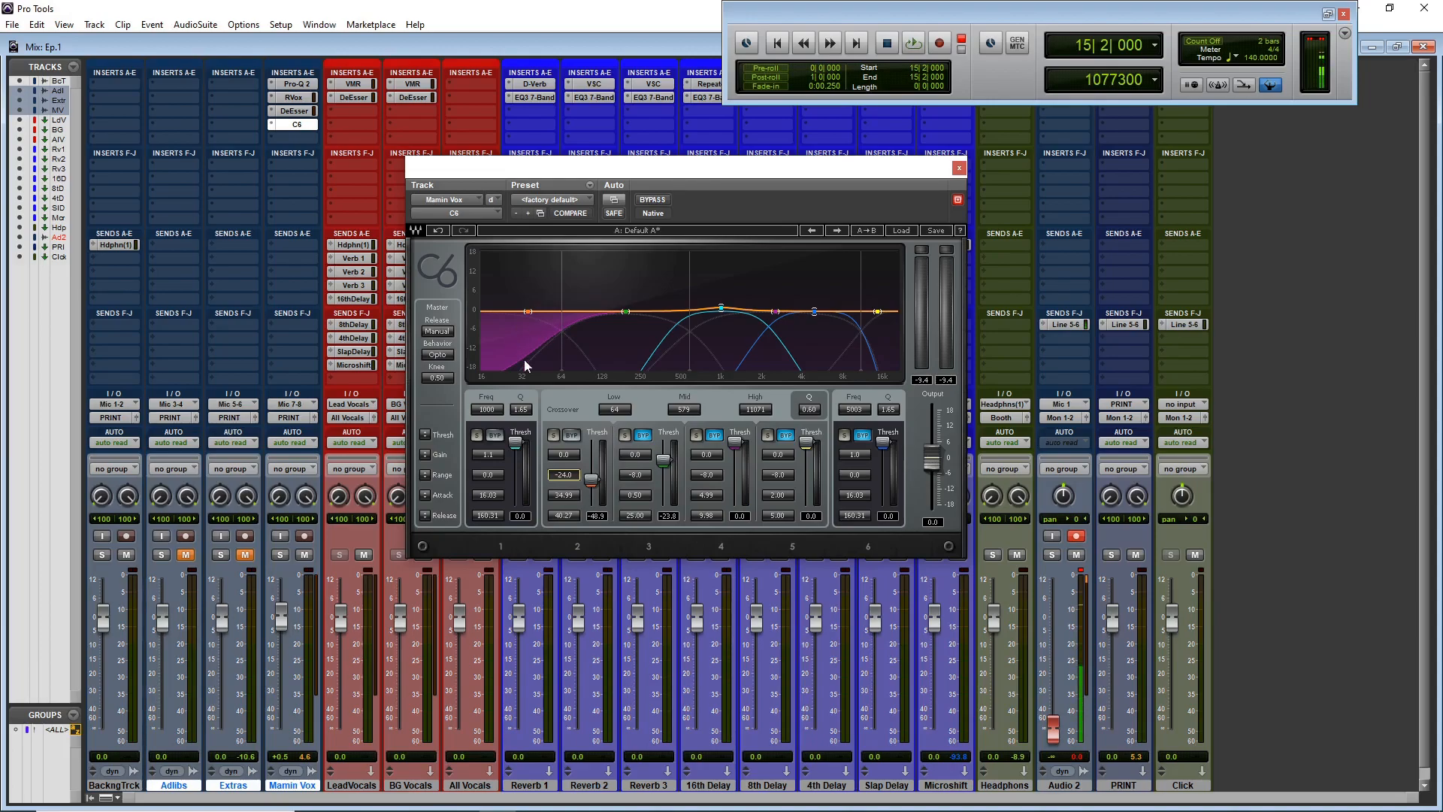
pyautogui.click(643, 437)
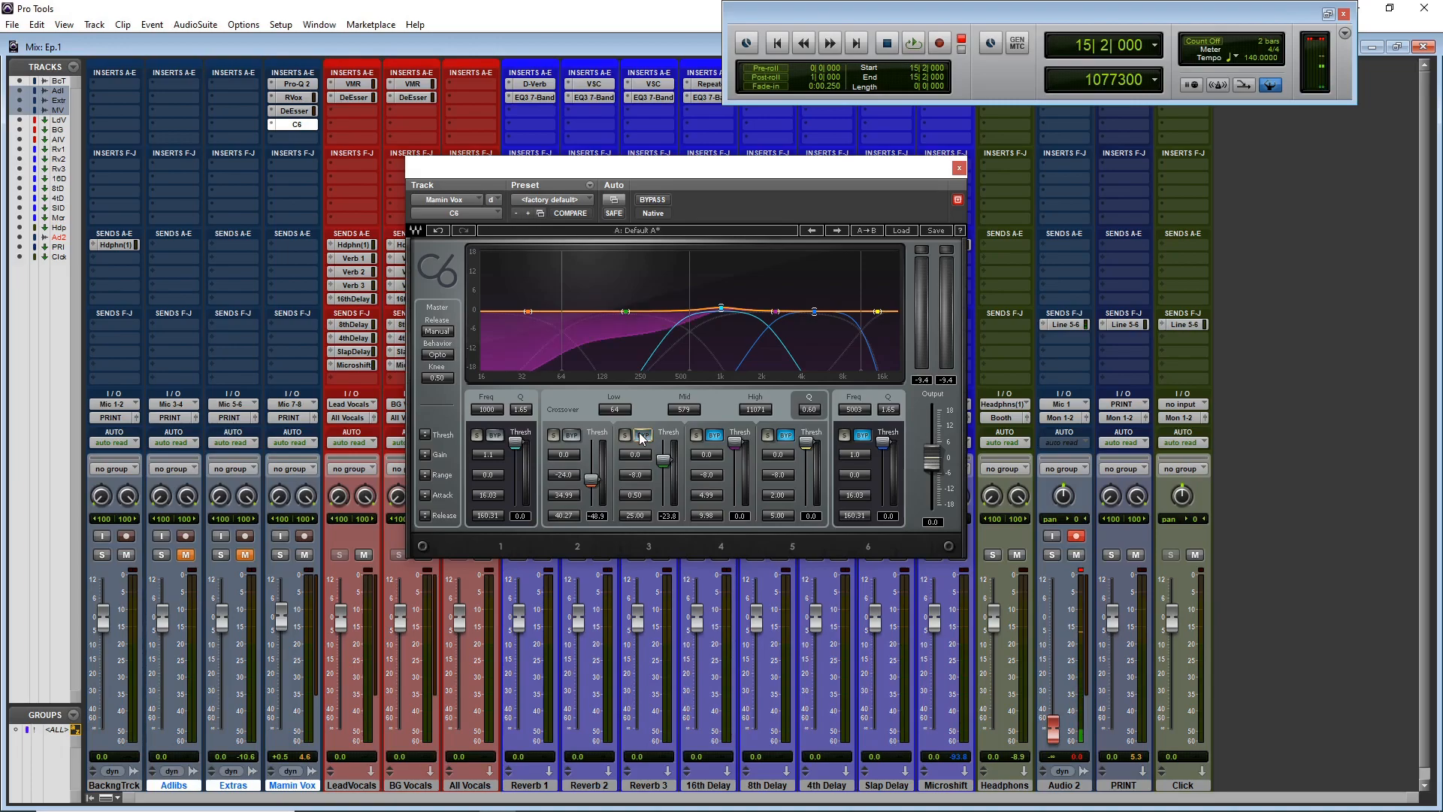
# - During playback, set the C6 mid crossover to 474 Hz and the band 3 threshold to about -25.8 dB
pyautogui.press('space')
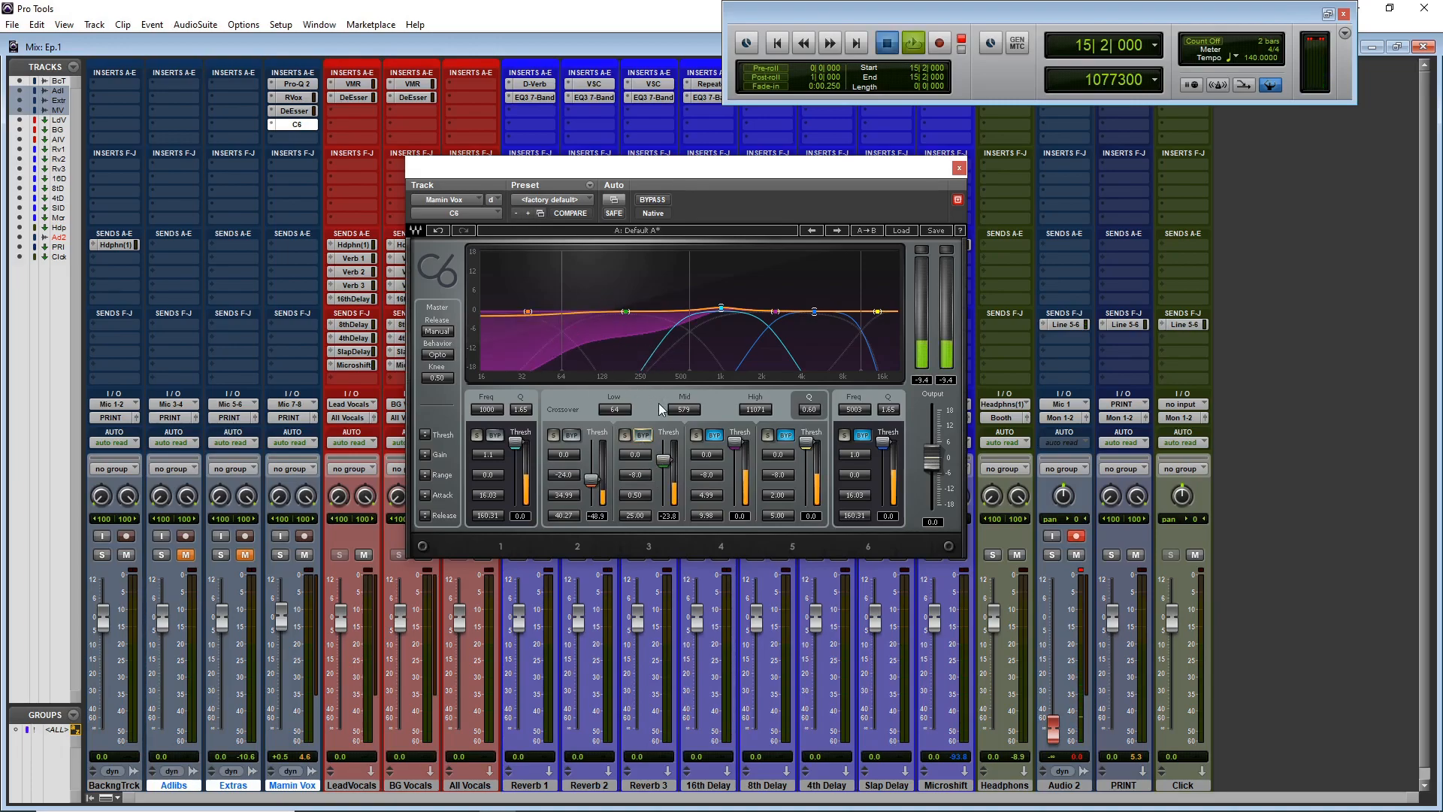
pyautogui.moveTo(688, 367); pyautogui.dragTo(678, 367)
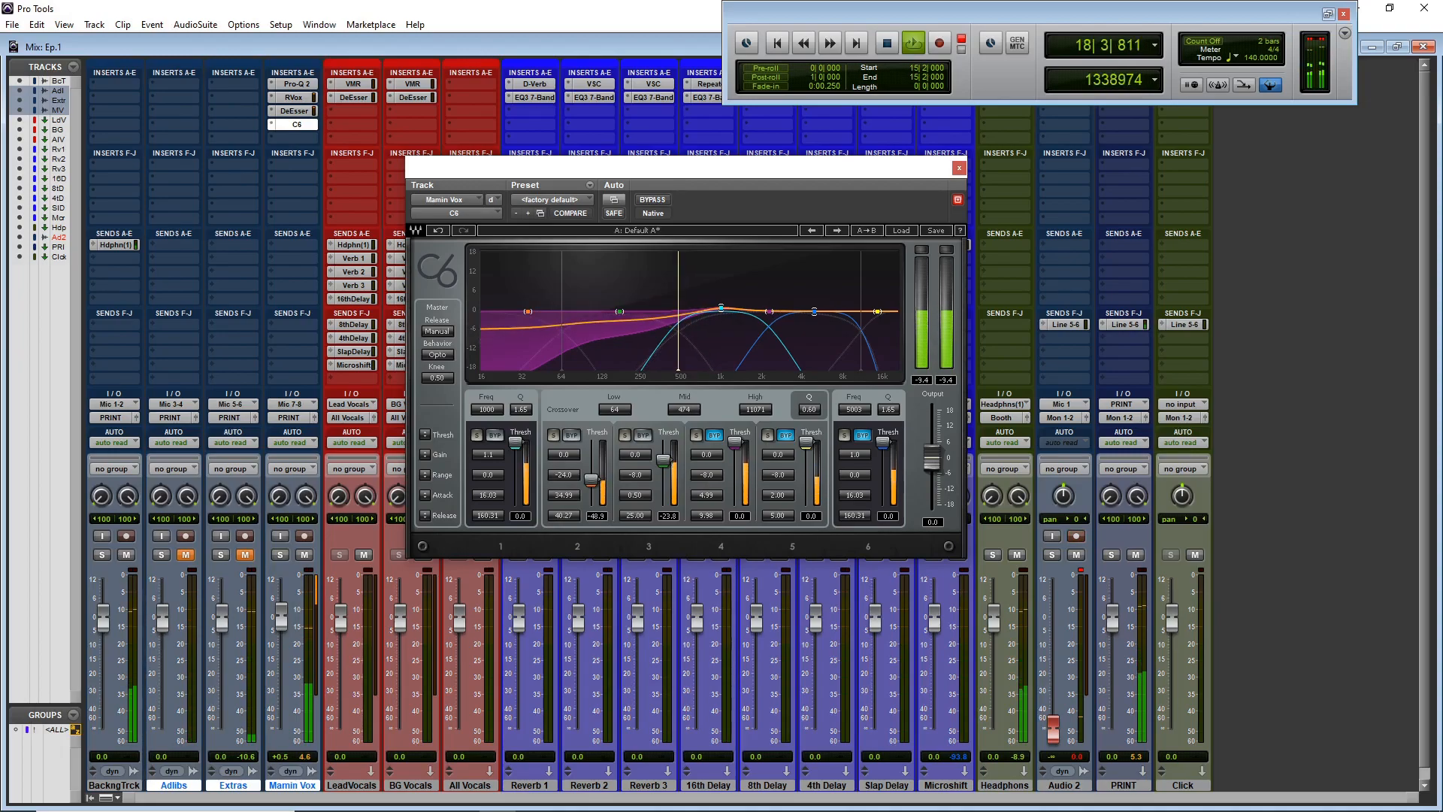
pyautogui.moveTo(663, 459); pyautogui.dragTo(663, 464)
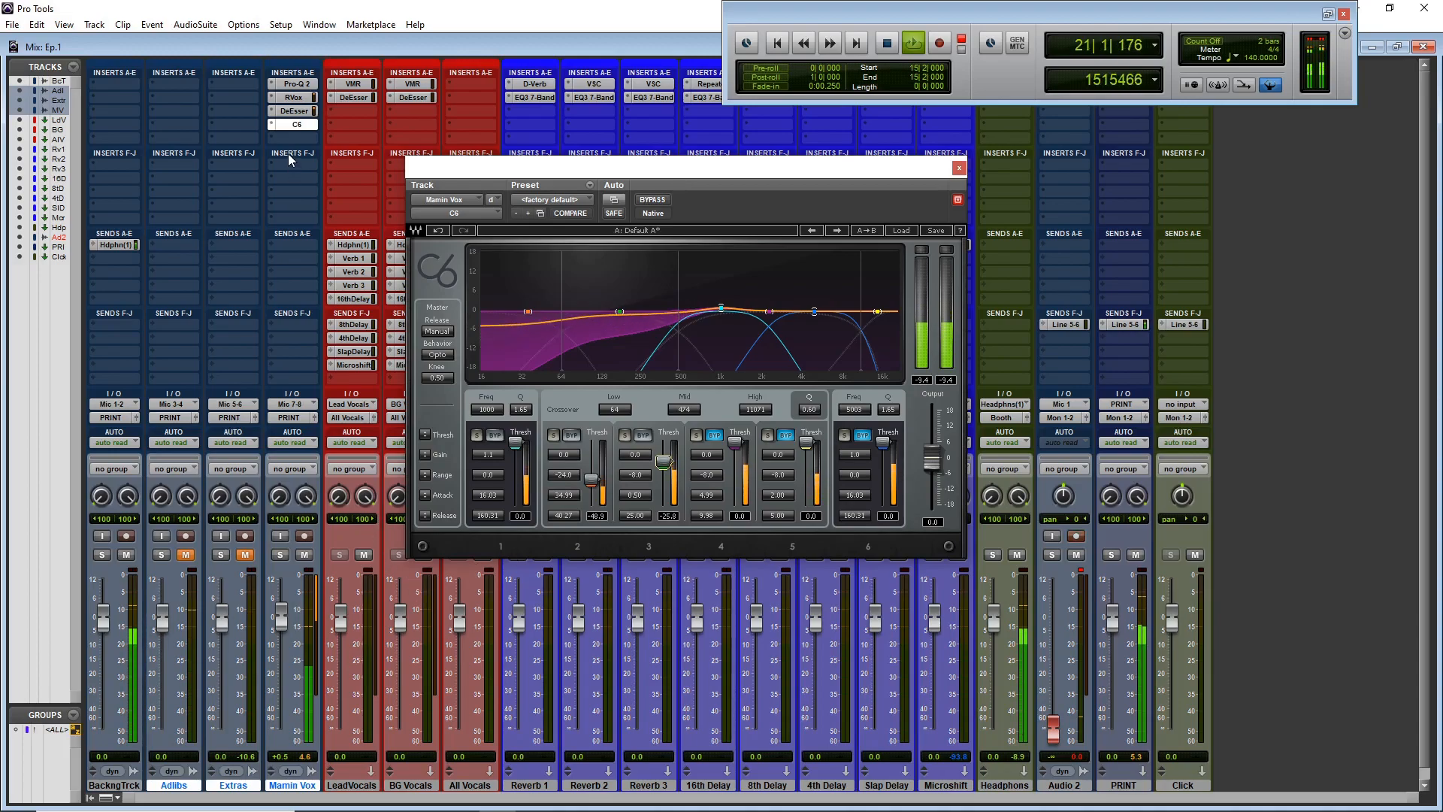
pyautogui.press('space')
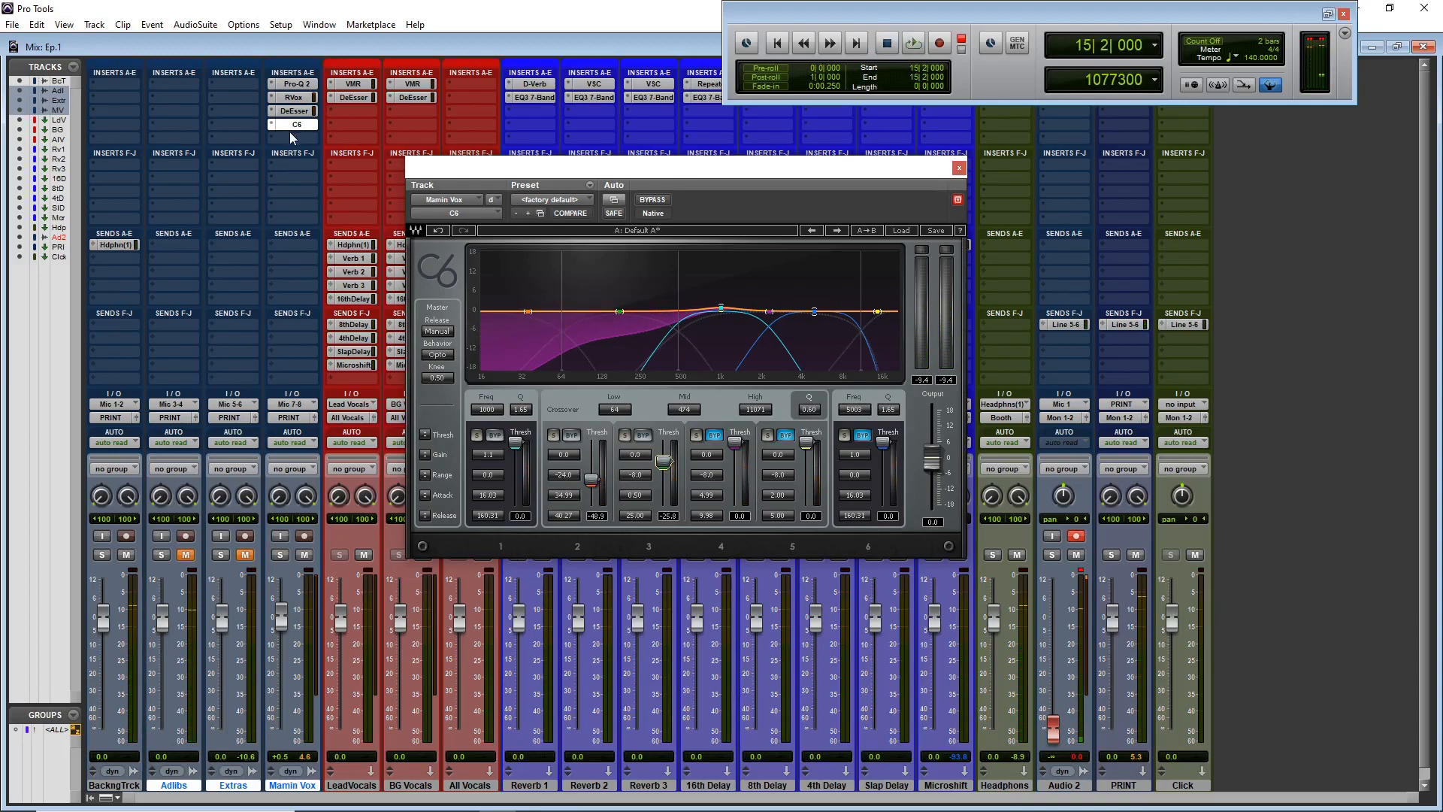
# - Insert the stereo Tube-Tech CL 1B compressor in the fifth insert slot of the Mamin Vox track
pyautogui.click(291, 134)
pyautogui.moveTo(327, 162)
pyautogui.moveTo(456, 178)
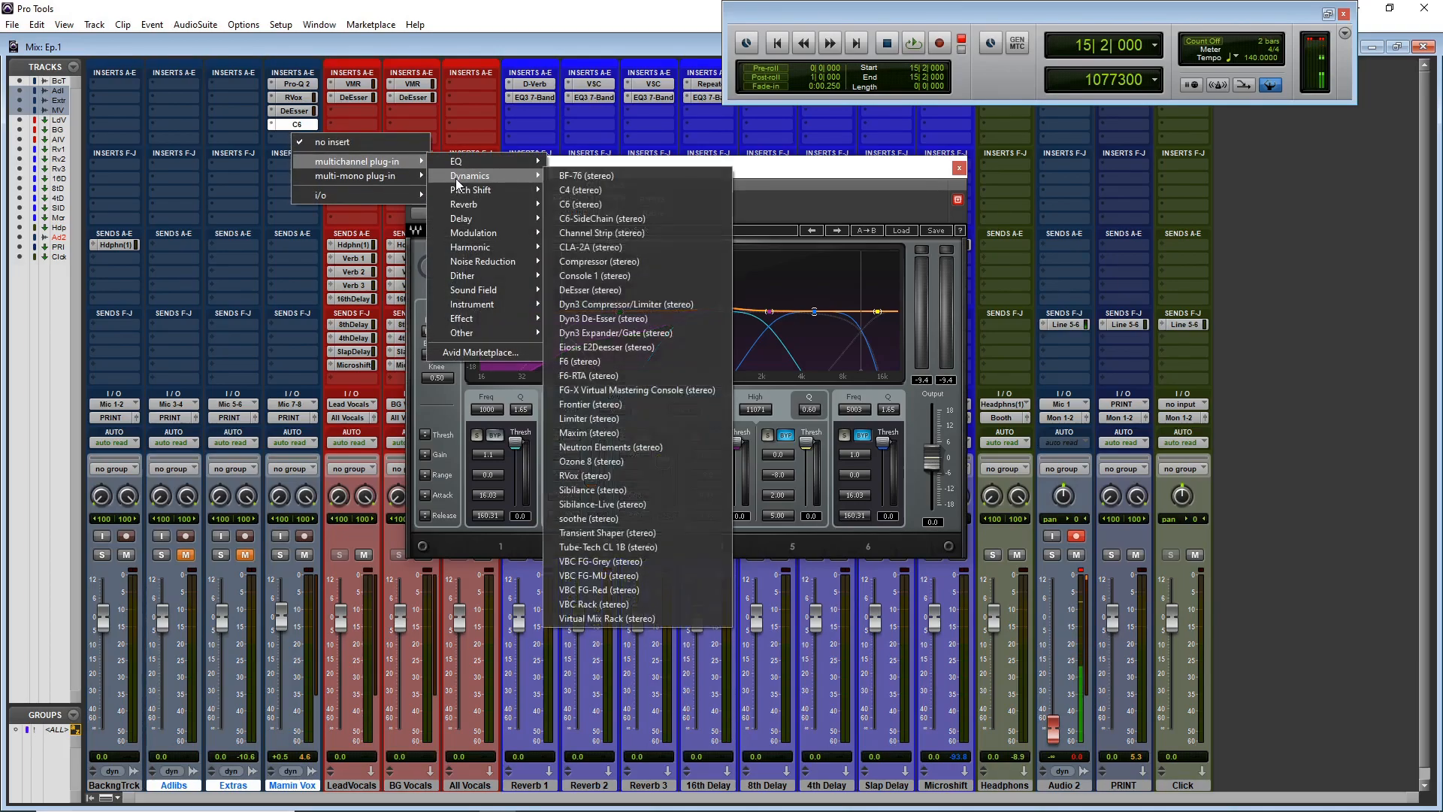
pyautogui.click(643, 546)
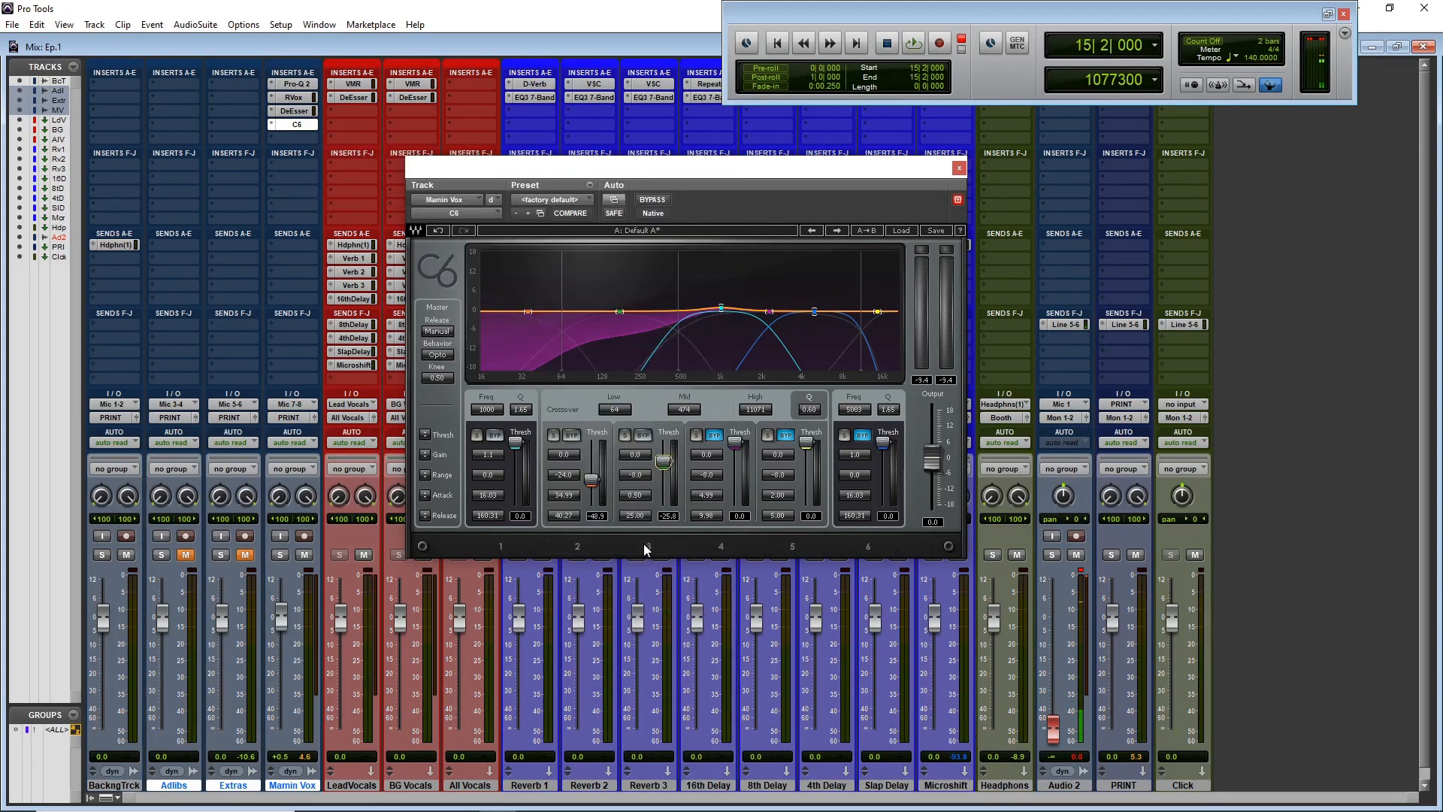
# - Set the CL 1B to a slower release, a 4:1 ratio, a light threshold and a gain of about 1.4 dB during playback
pyautogui.moveTo(659, 381); pyautogui.dragTo(659, 353)
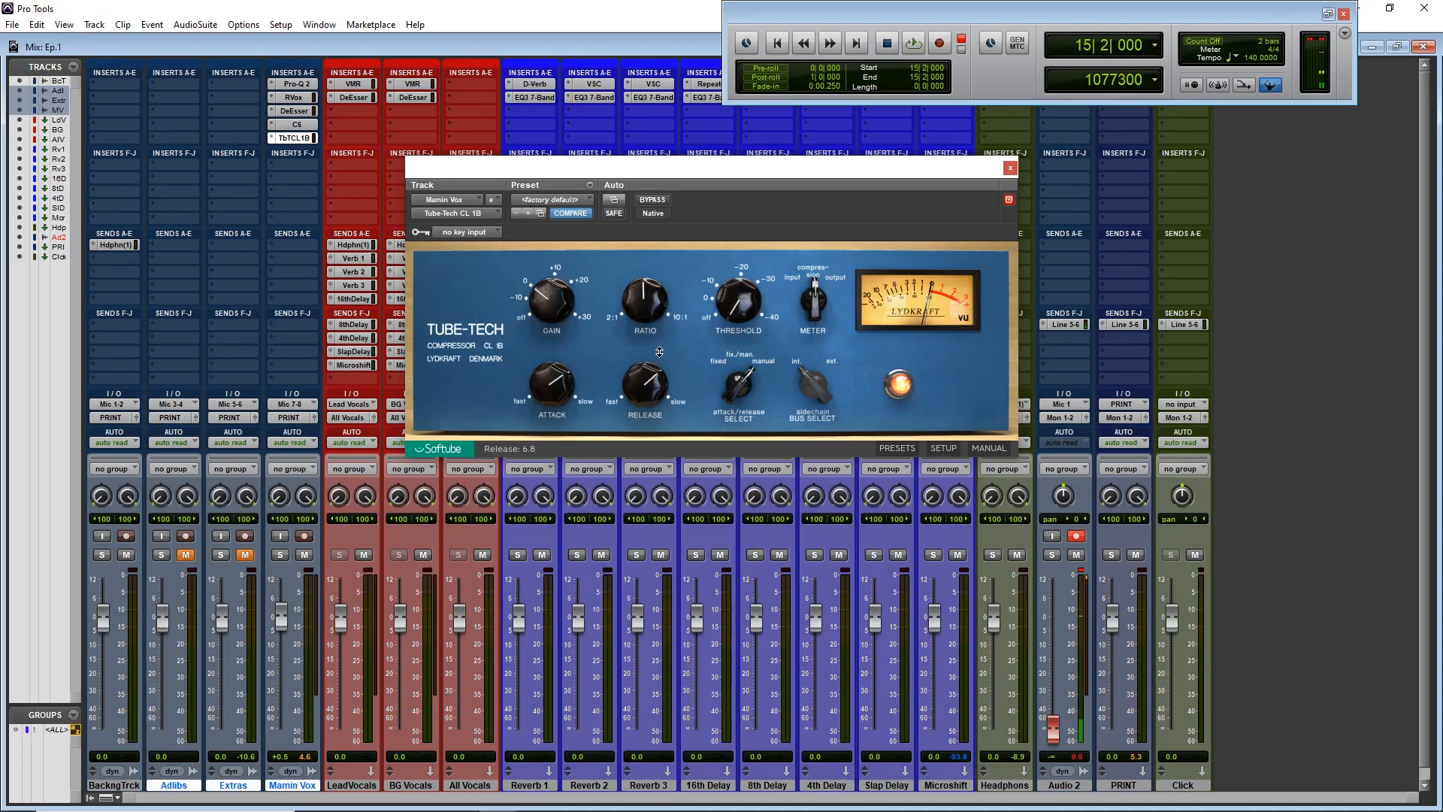
pyautogui.moveTo(649, 296); pyautogui.dragTo(652, 324)
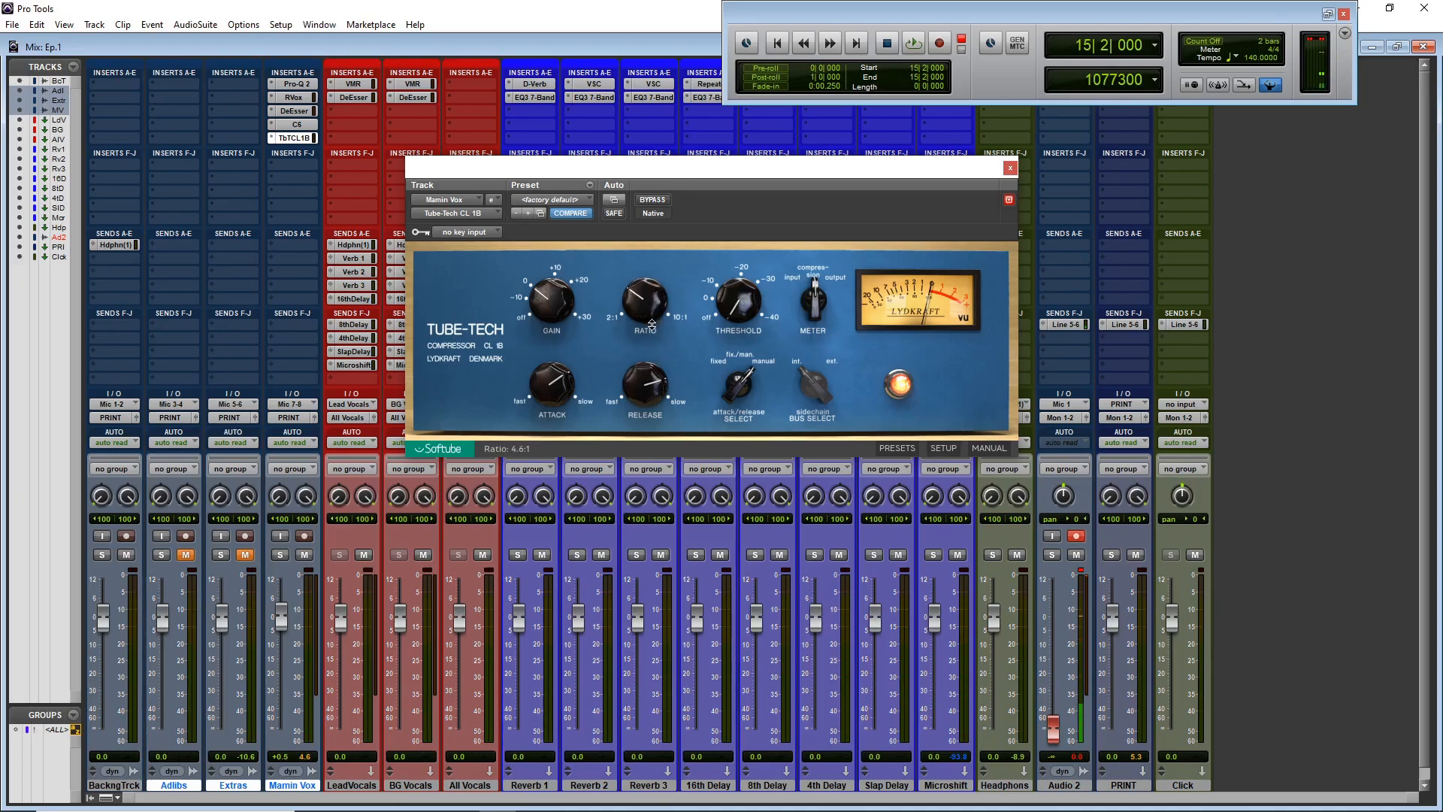
pyautogui.press('space')
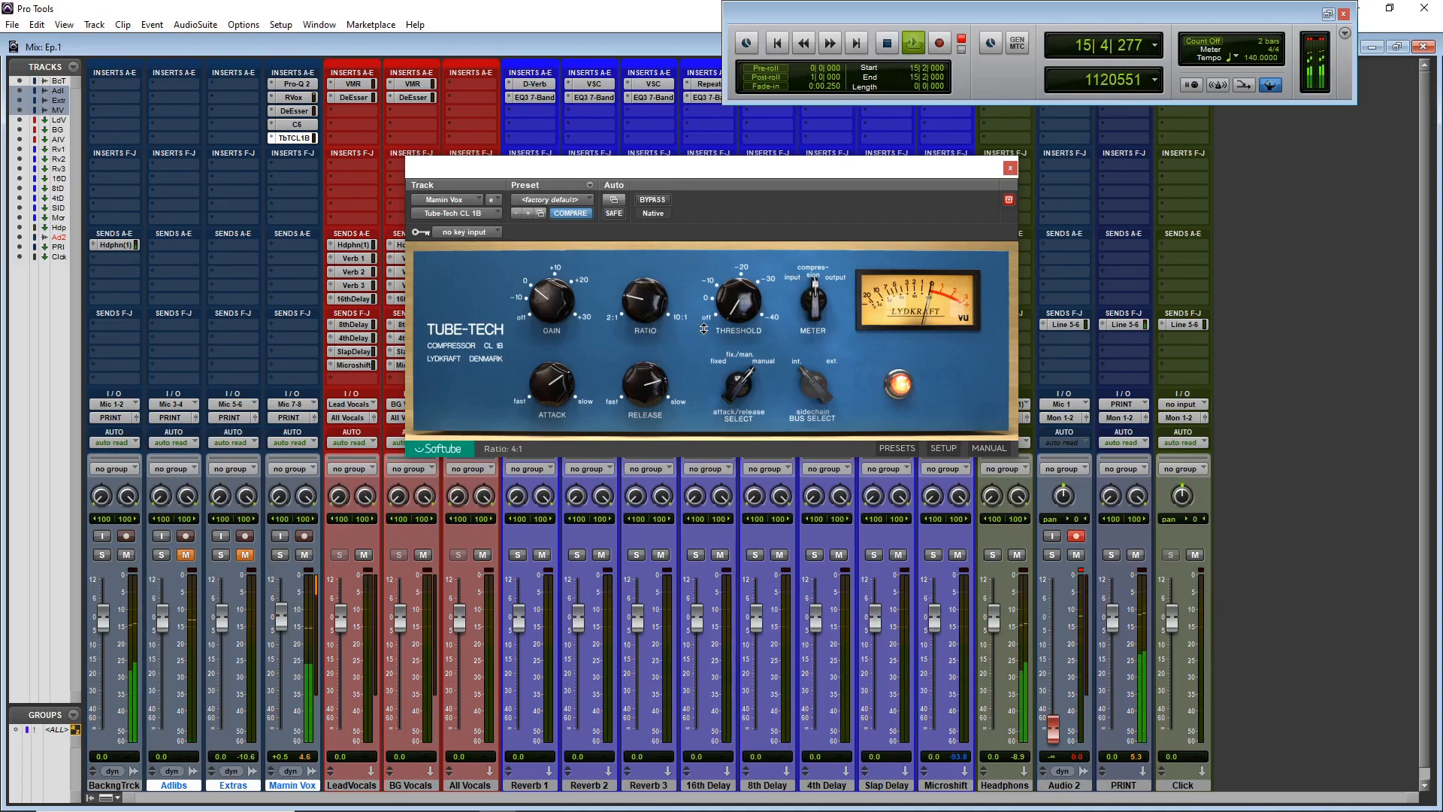
pyautogui.moveTo(733, 292); pyautogui.dragTo(740, 268)
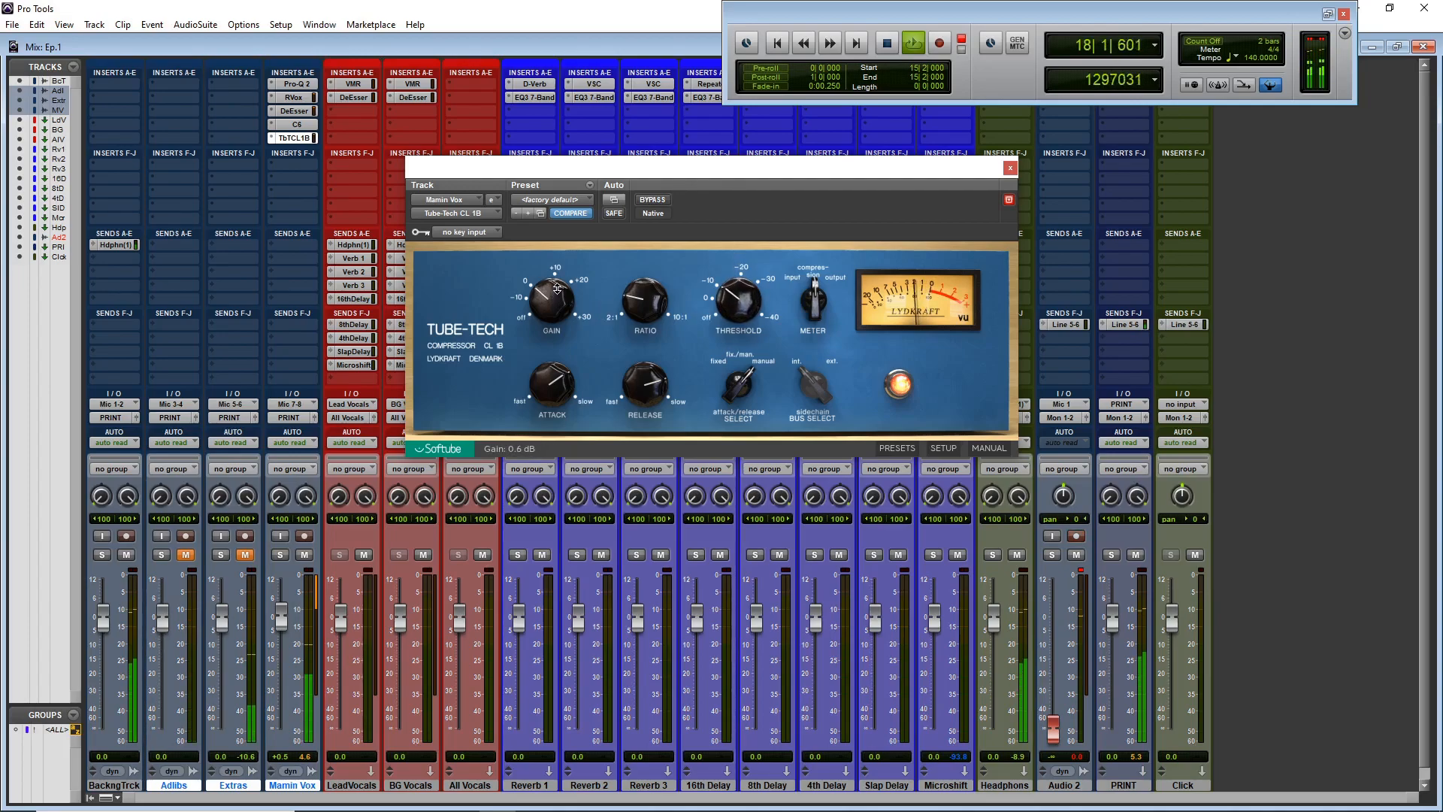
pyautogui.moveTo(561, 283); pyautogui.dragTo(560, 285)
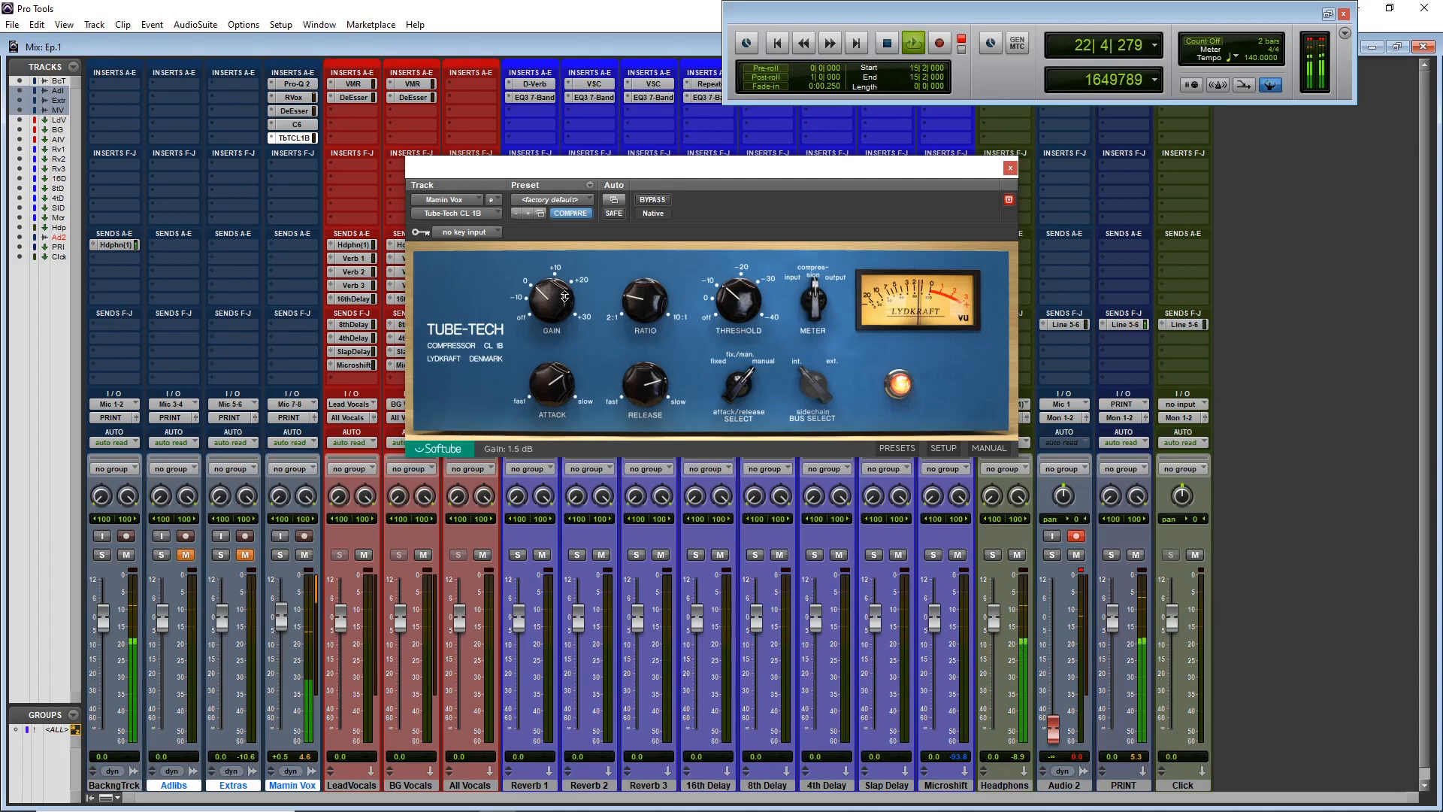
# - Close the transport and compressor windows and insert the stereo Virtual Mix Rack in the sixth insert slot of Mamin Vox
pyautogui.click(1343, 14)
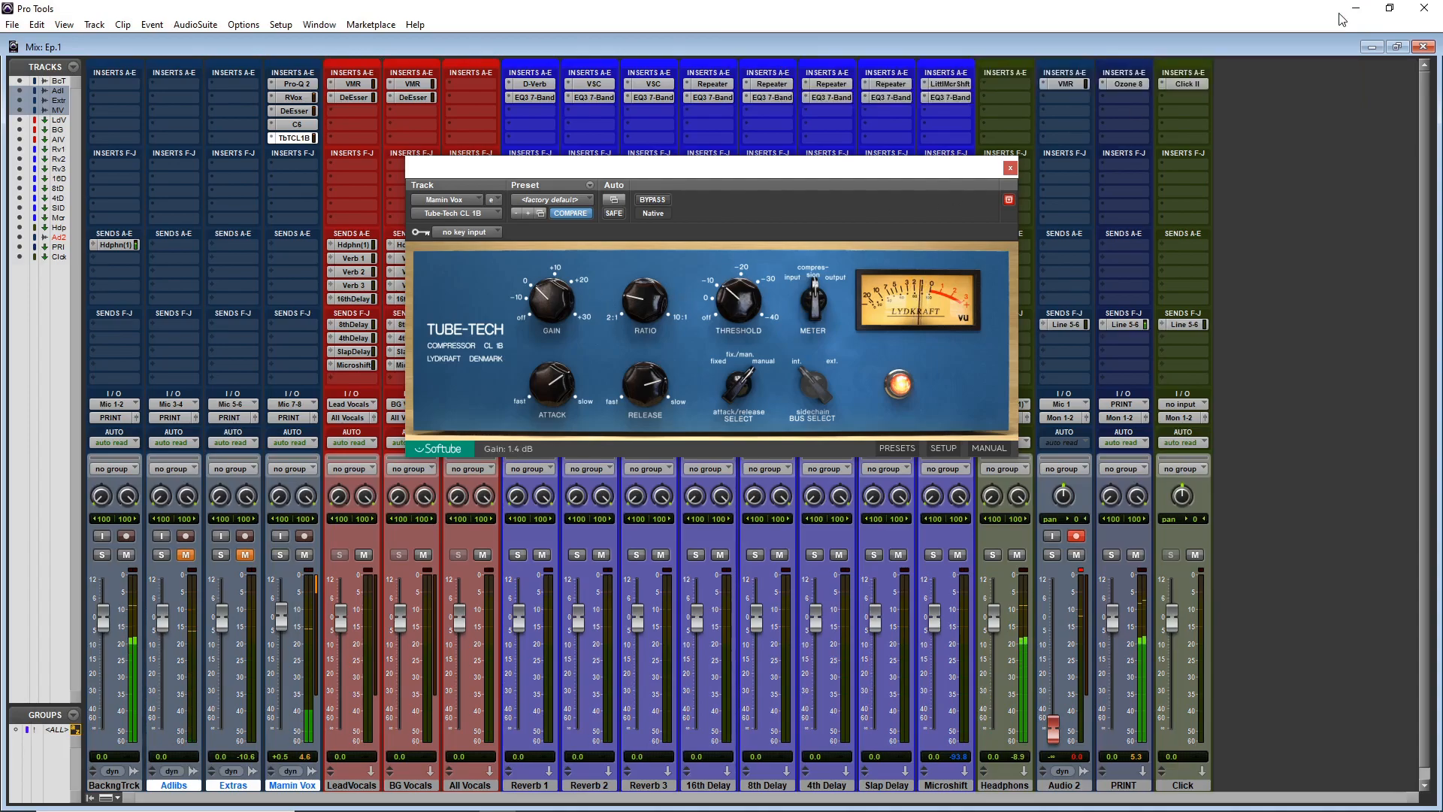
pyautogui.click(1010, 168)
pyautogui.click(301, 167)
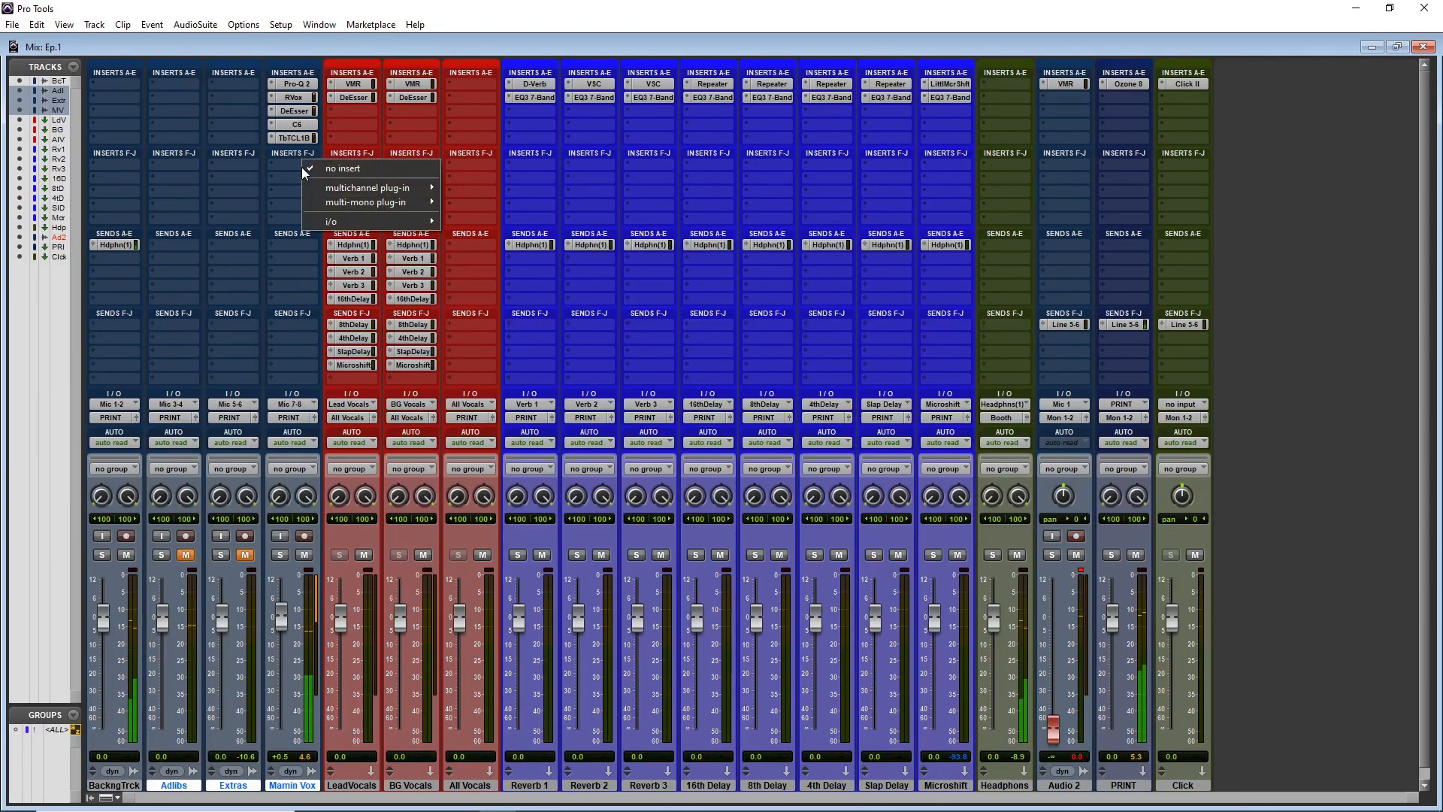
pyautogui.moveTo(346, 187)
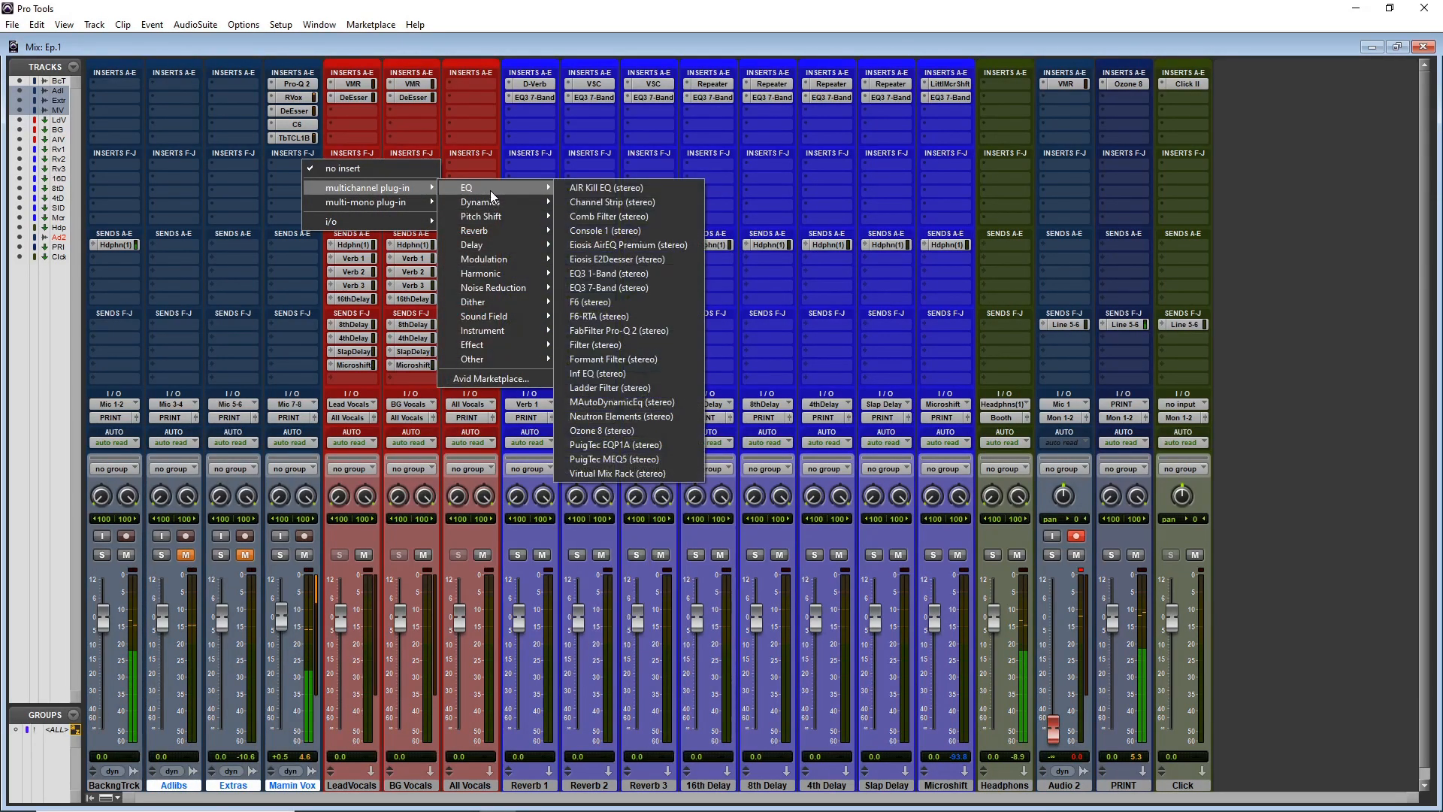
pyautogui.moveTo(502, 203)
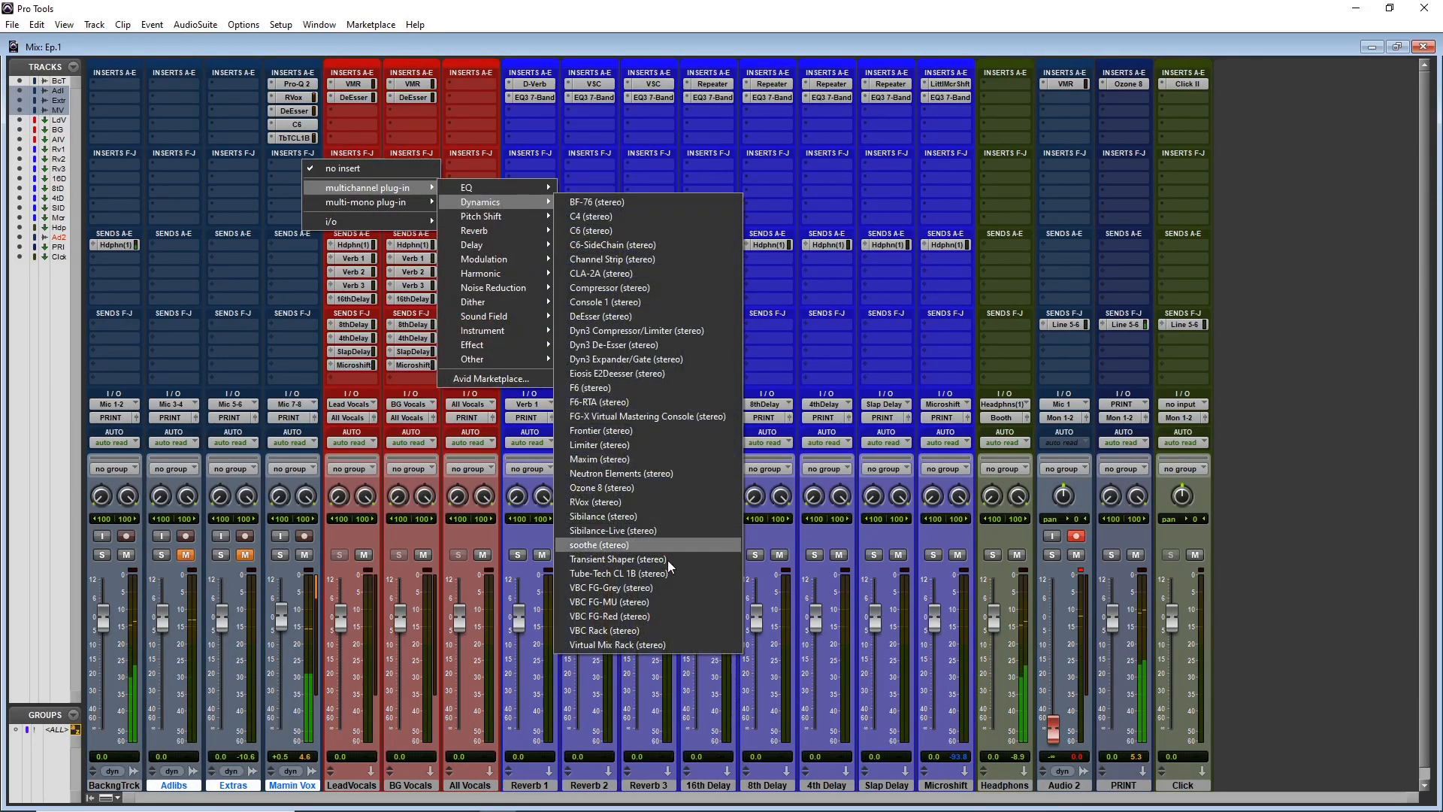
pyautogui.click(612, 643)
# - Load the FG-S equalizer module into the first slot of the Virtual Mix Rack
pyautogui.scroll(-5, 518, 564)
pyautogui.scroll(-8, 528, 564)
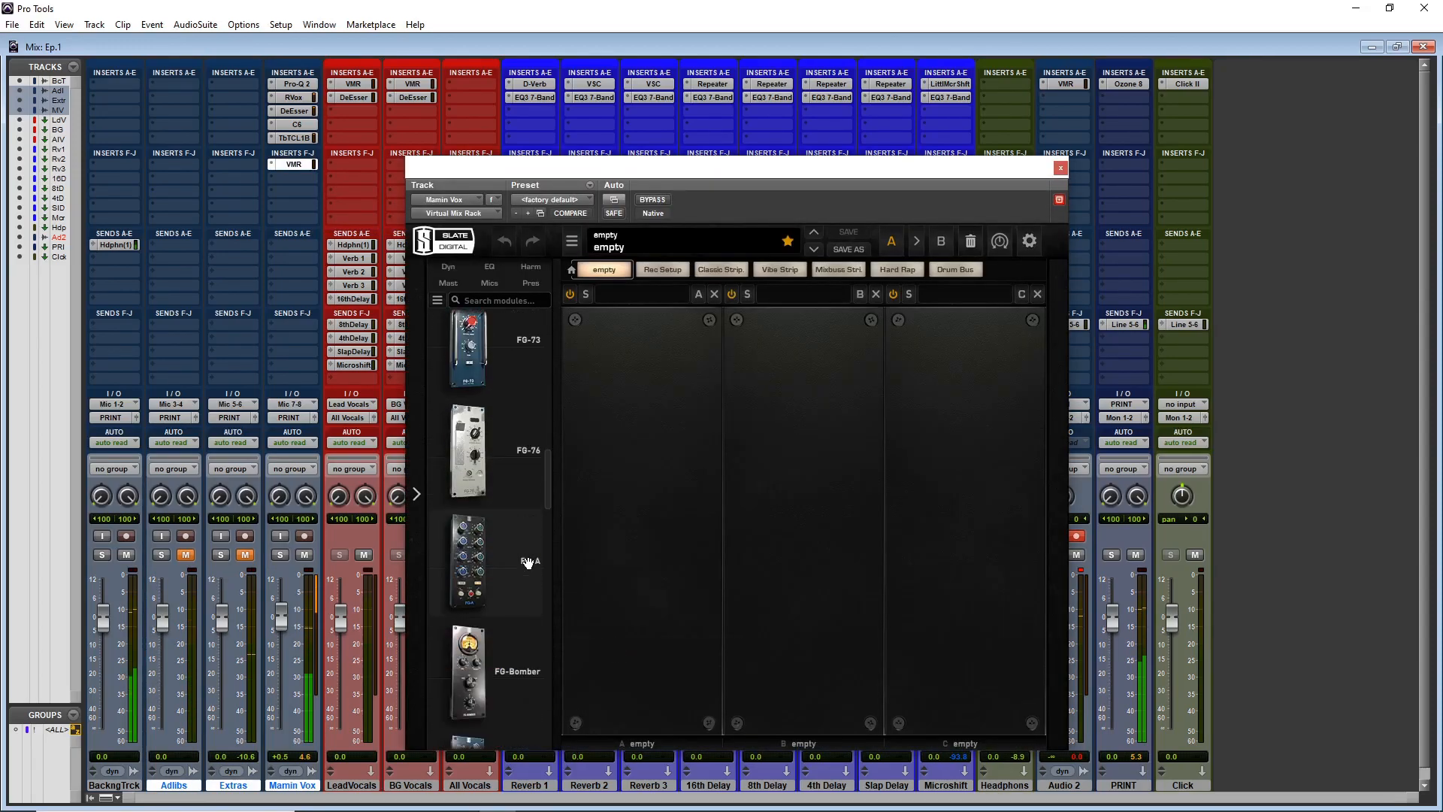
pyautogui.moveTo(499, 610); pyautogui.dragTo(601, 681)
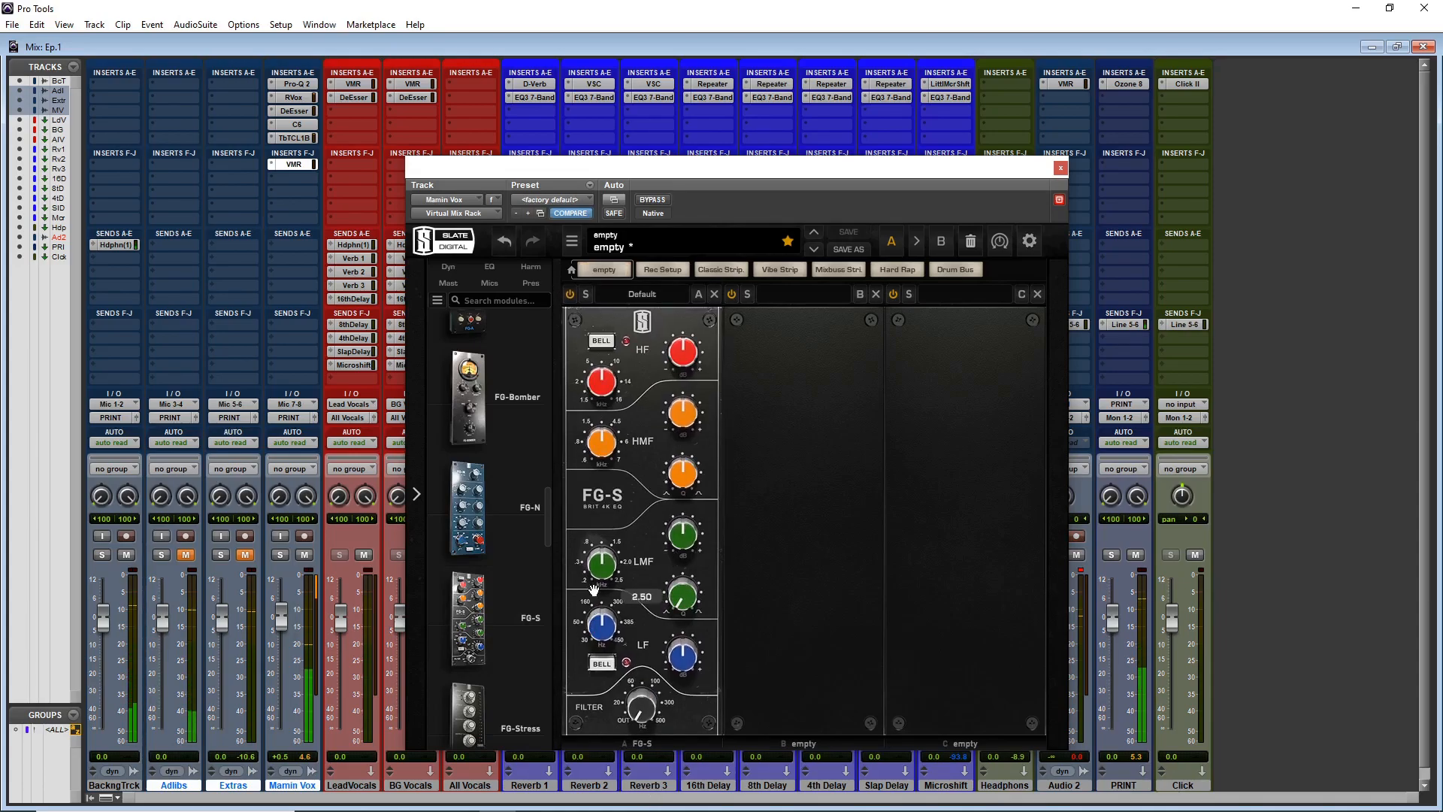
# - Lower the FG-S low-mid band's frequency and cut its gain by about 3.84 dB
pyautogui.moveTo(603, 580); pyautogui.dragTo(623, 675)
pyautogui.moveTo(682, 548); pyautogui.dragTo(681, 499)
pyautogui.moveTo(608, 574); pyautogui.dragTo(612, 639)
pyautogui.moveTo(605, 573); pyautogui.dragTo(611, 551)
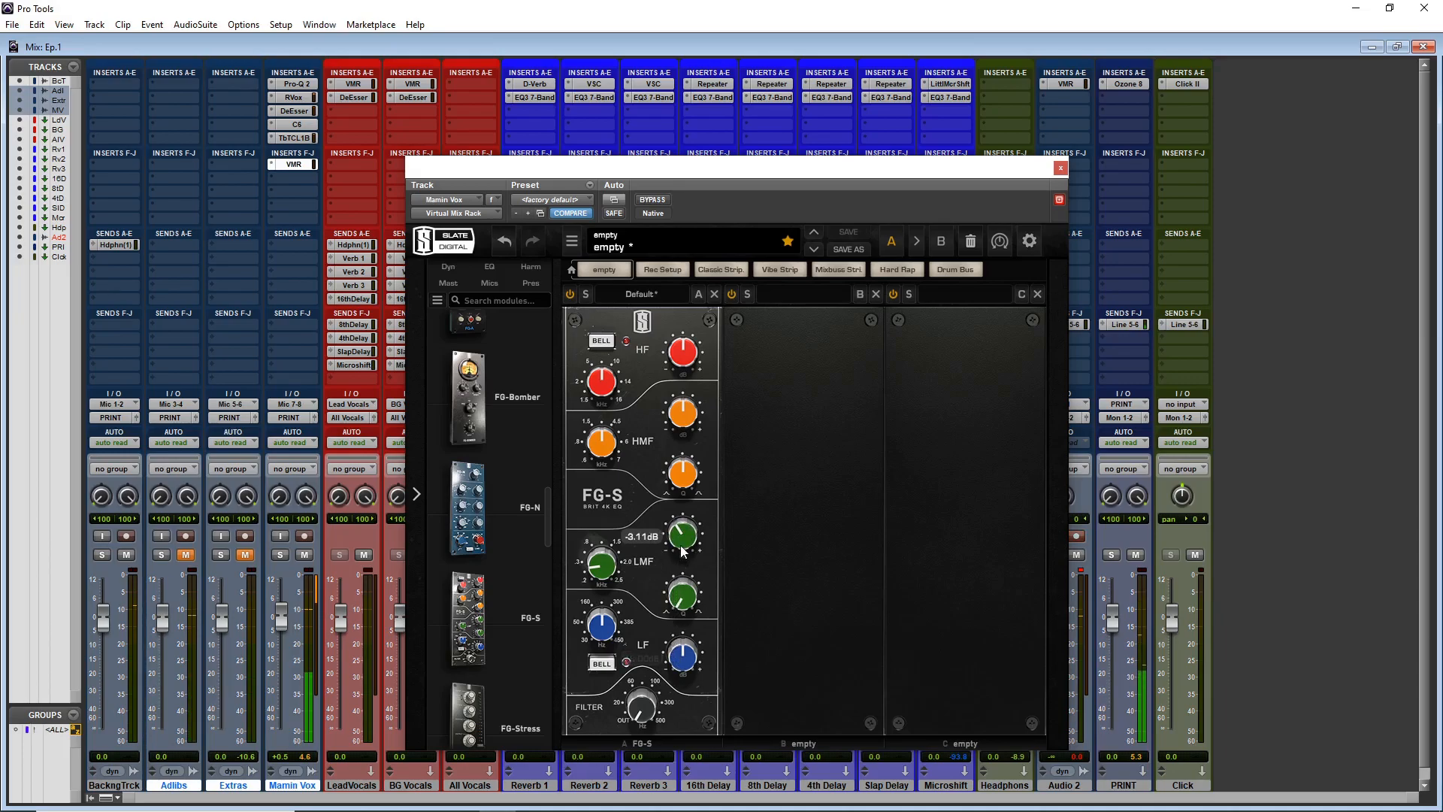
pyautogui.moveTo(679, 566); pyautogui.dragTo(678, 567)
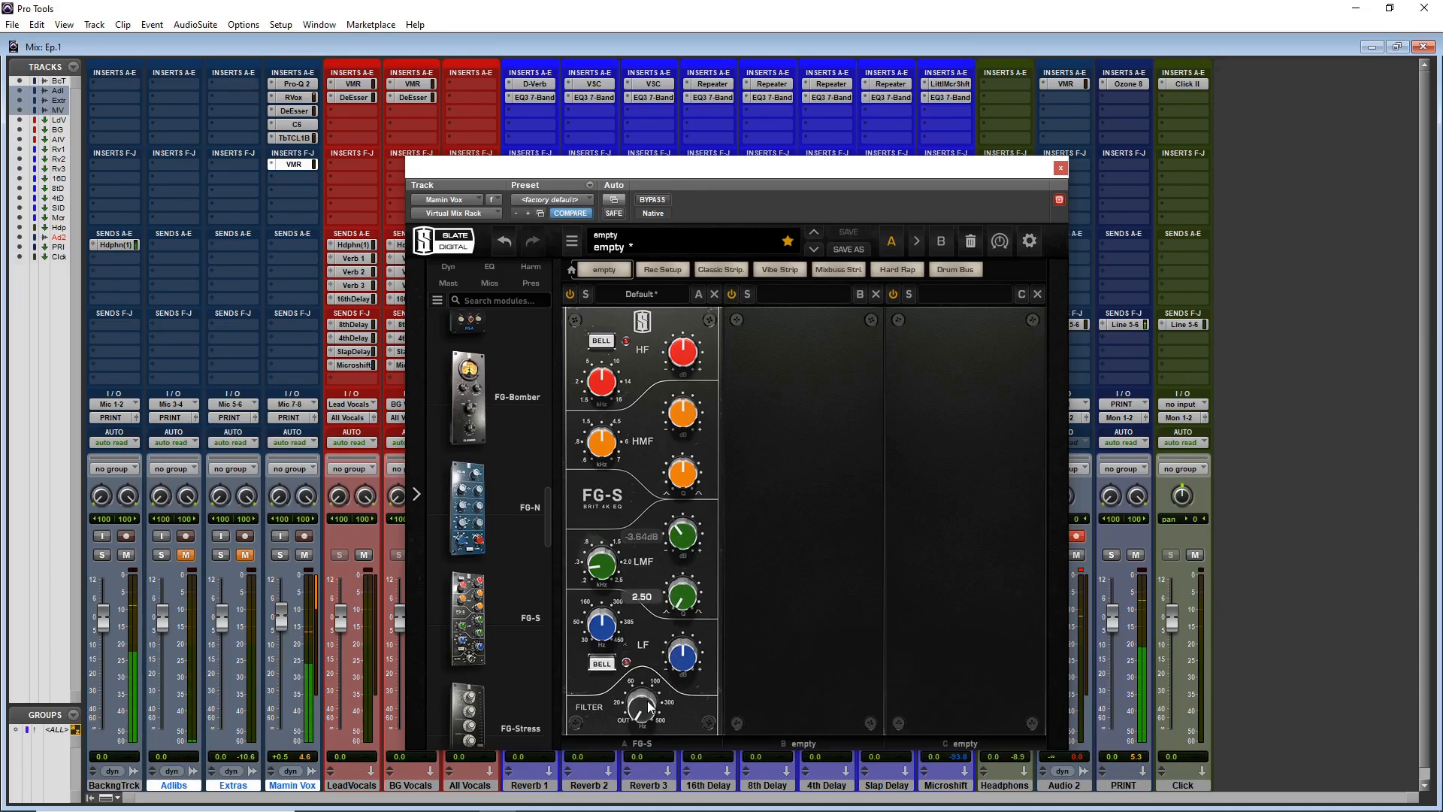
# - Turn up the FG-S low-cut filter on Mamin Vox and close the Virtual Mix Rack window
pyautogui.moveTo(649, 706)
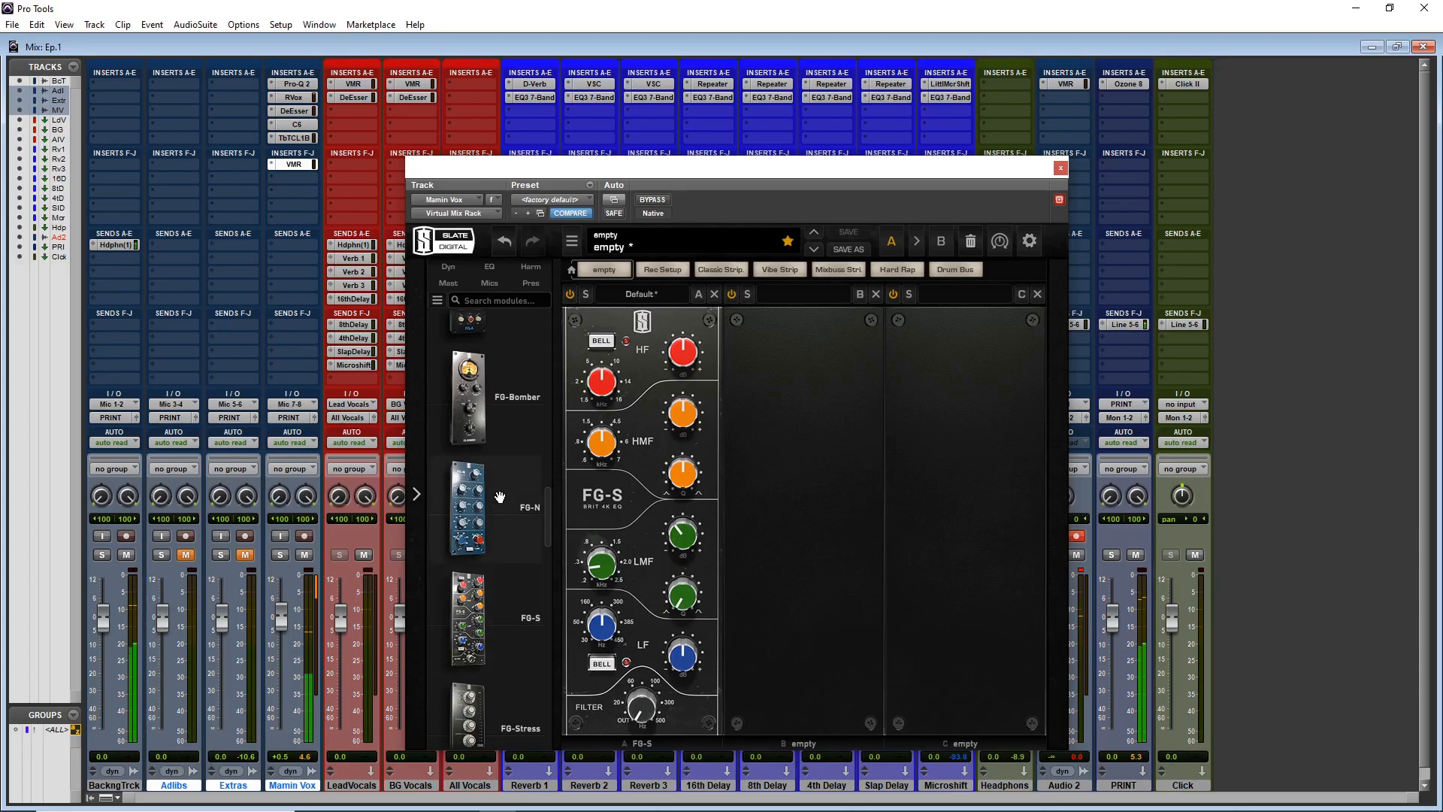
pyautogui.moveTo(633, 621); pyautogui.dragTo(632, 633)
pyautogui.scroll(-10, 485, 482)
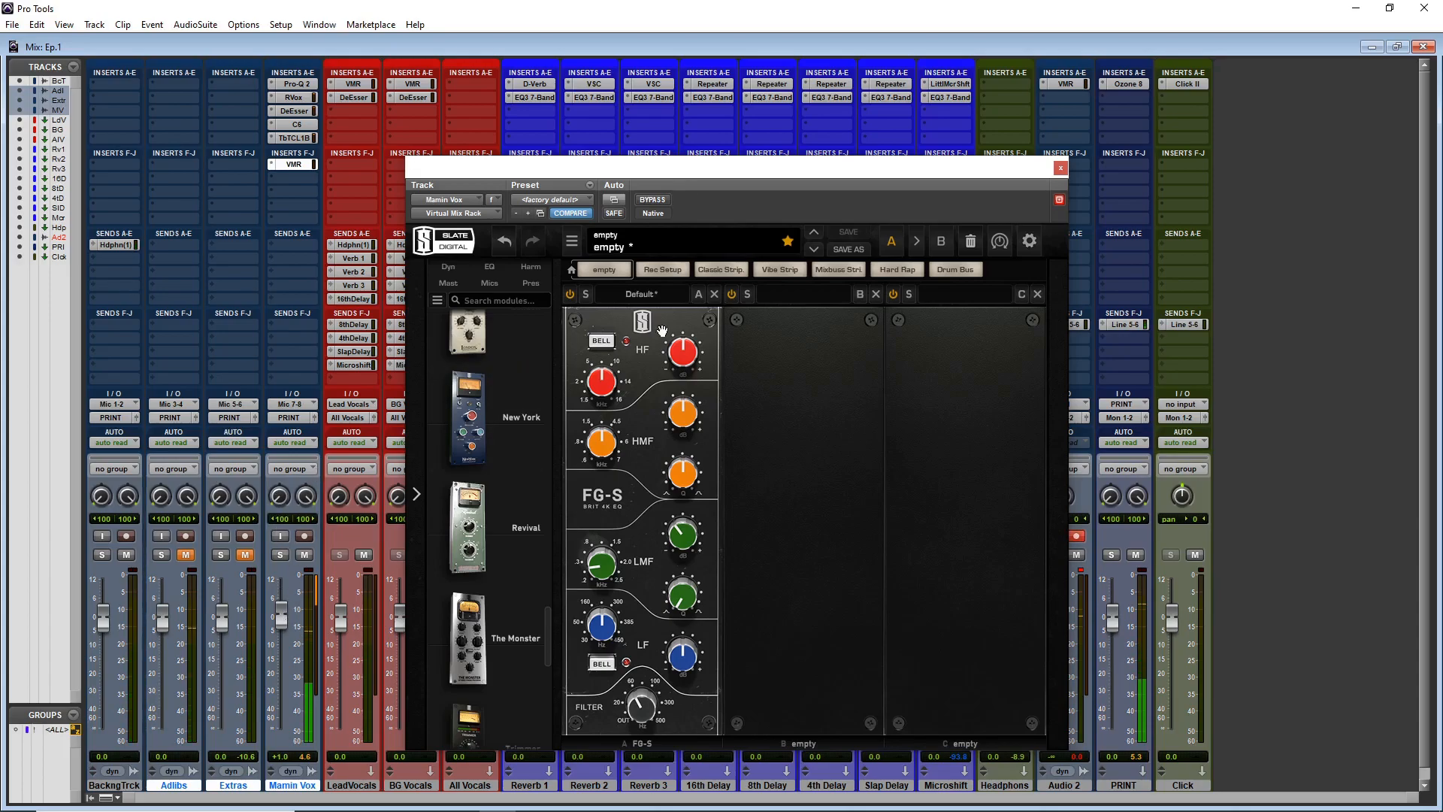
pyautogui.click(1060, 169)
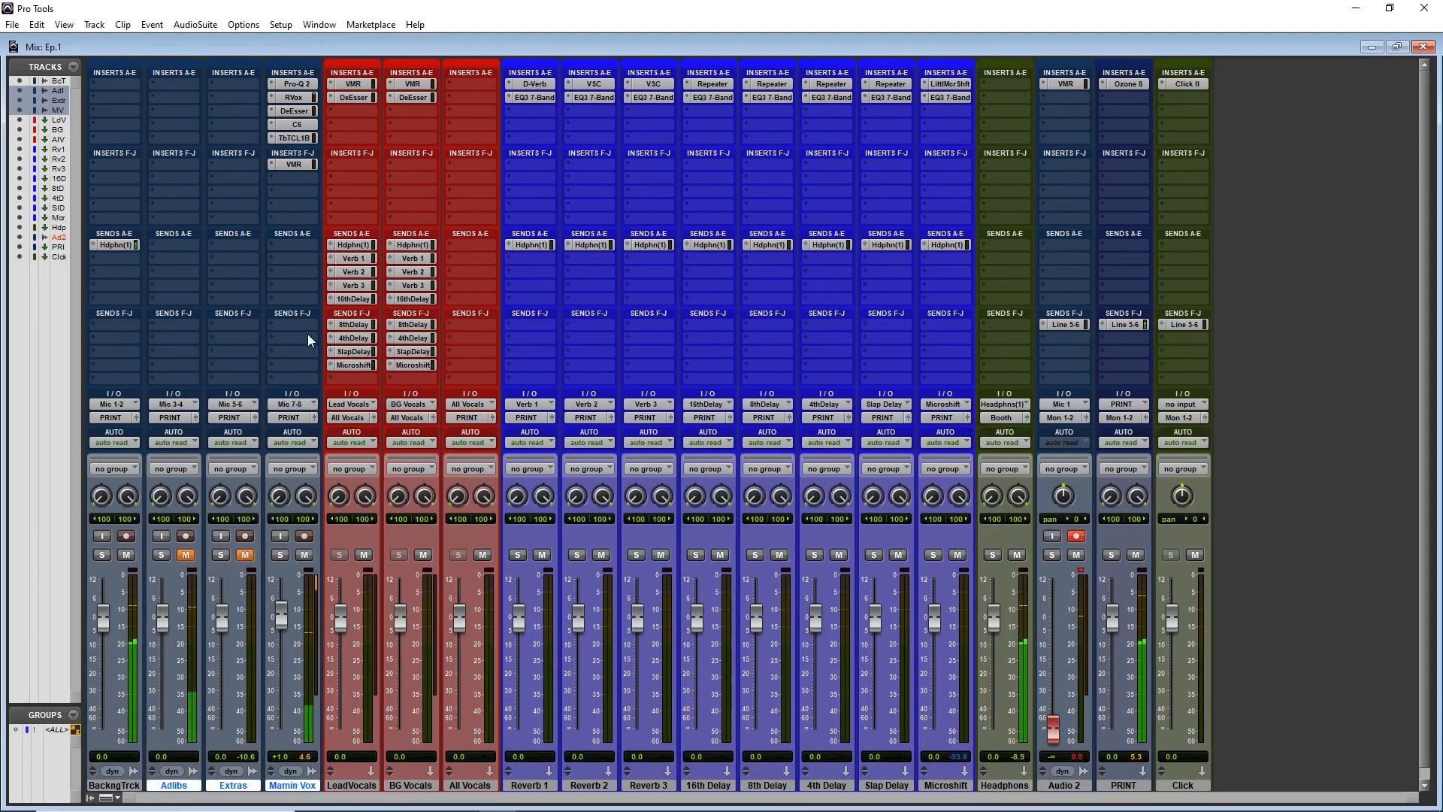
# - Move the Verb 1 send from Lead Vocals to send F of Mamin Vox, set it to about -23.9 dB and close the D-Verb window
pyautogui.click(354, 258)
pyautogui.moveTo(354, 260); pyautogui.dragTo(288, 325)
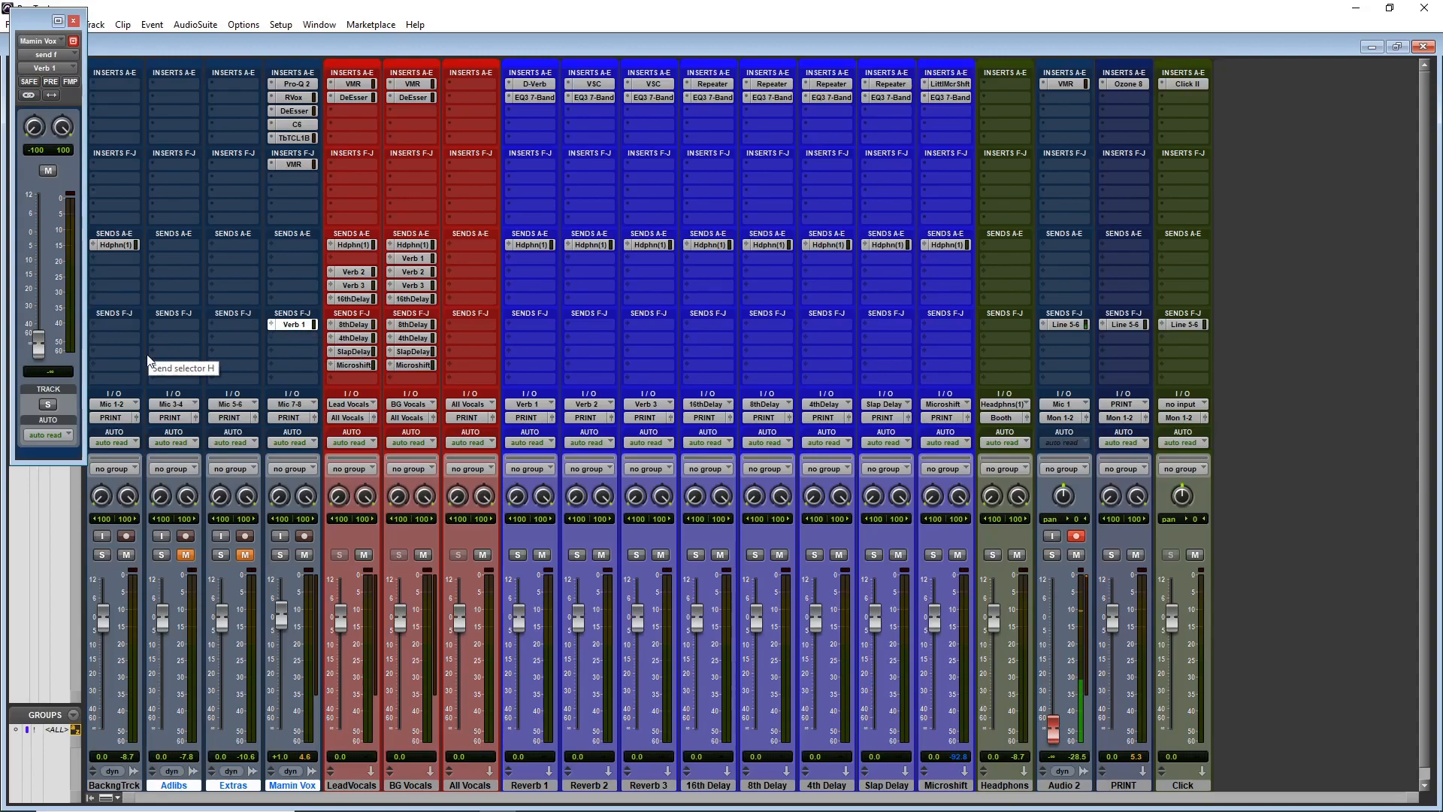
pyautogui.moveTo(37, 346); pyautogui.dragTo(48, 304)
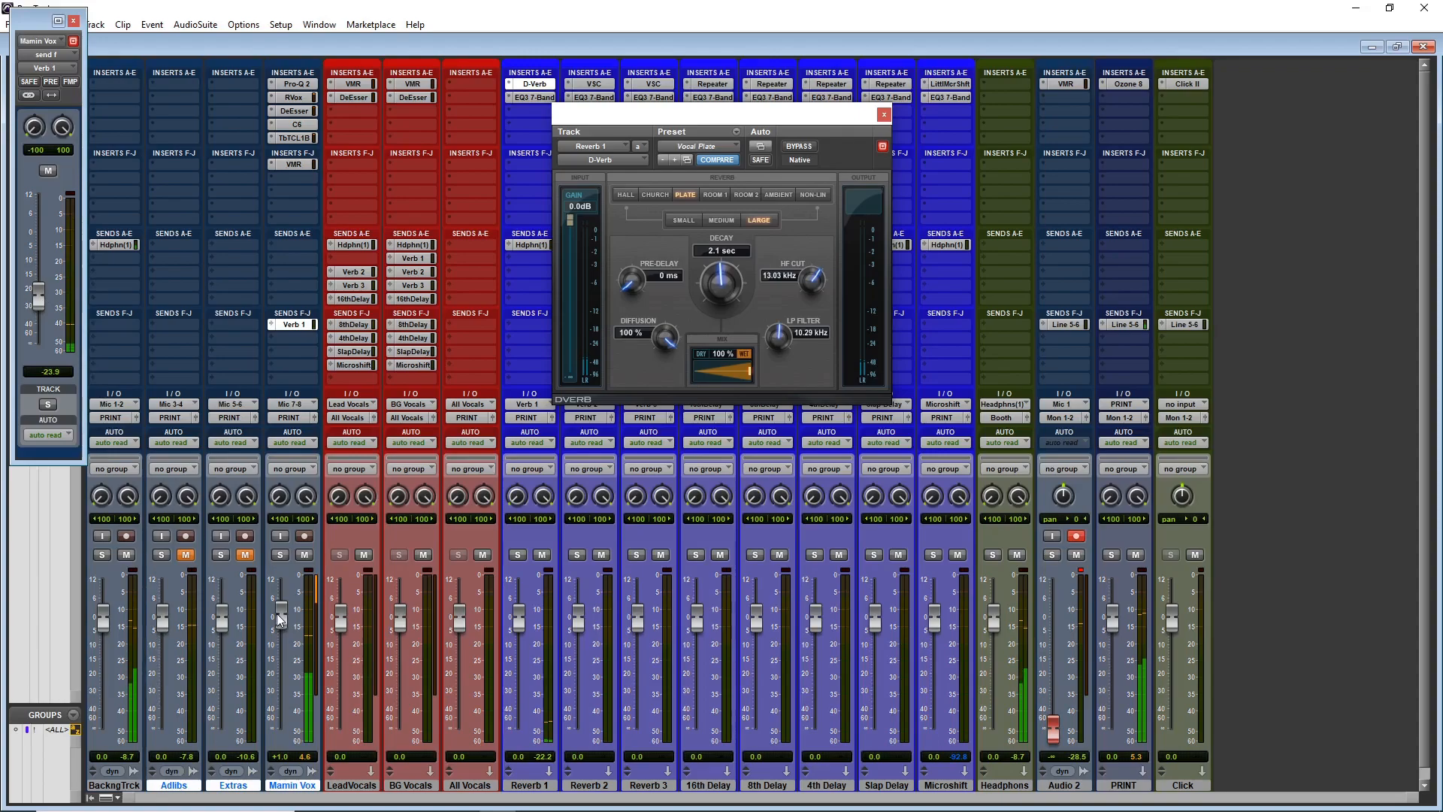
pyautogui.hotkey('ctrl', '=')
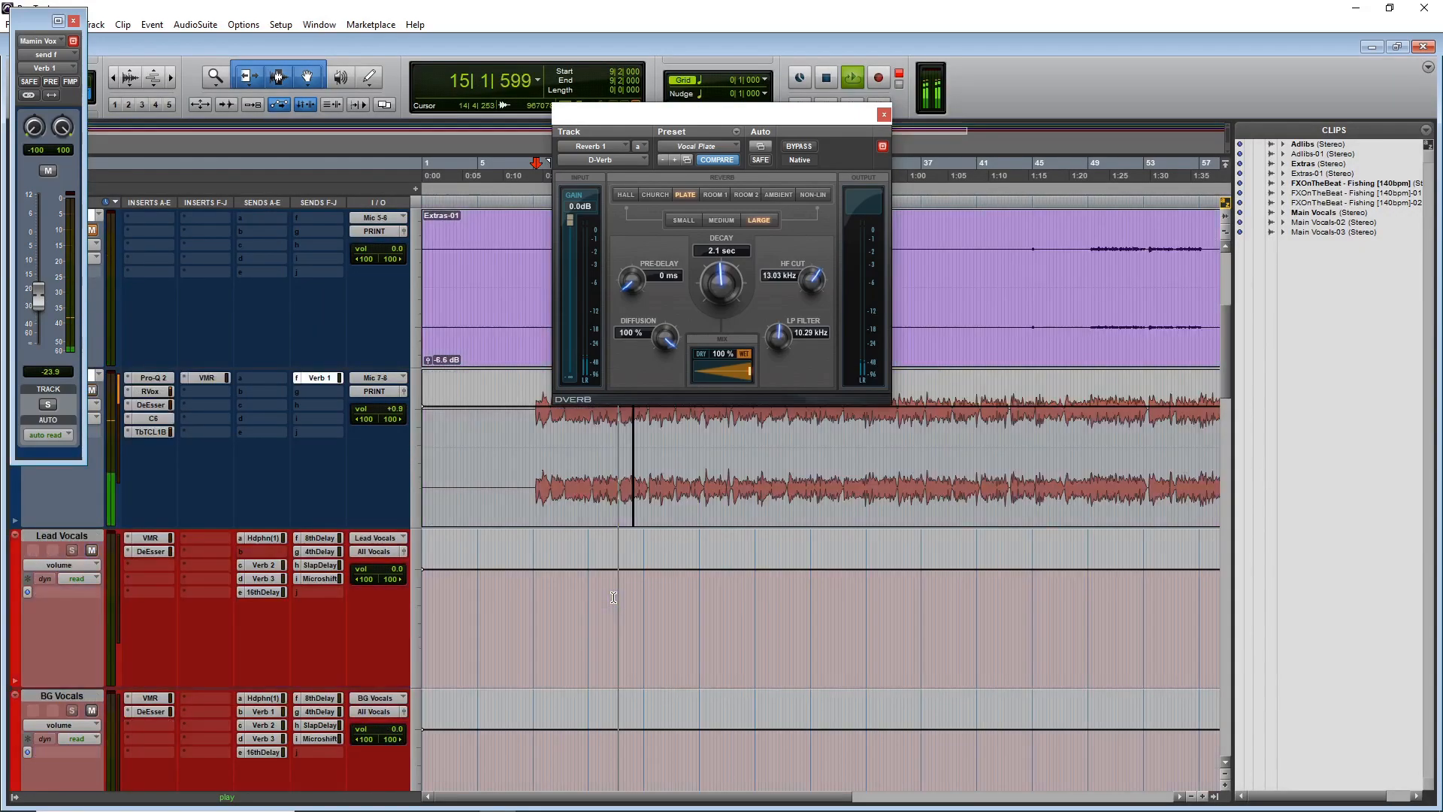
pyautogui.click(884, 114)
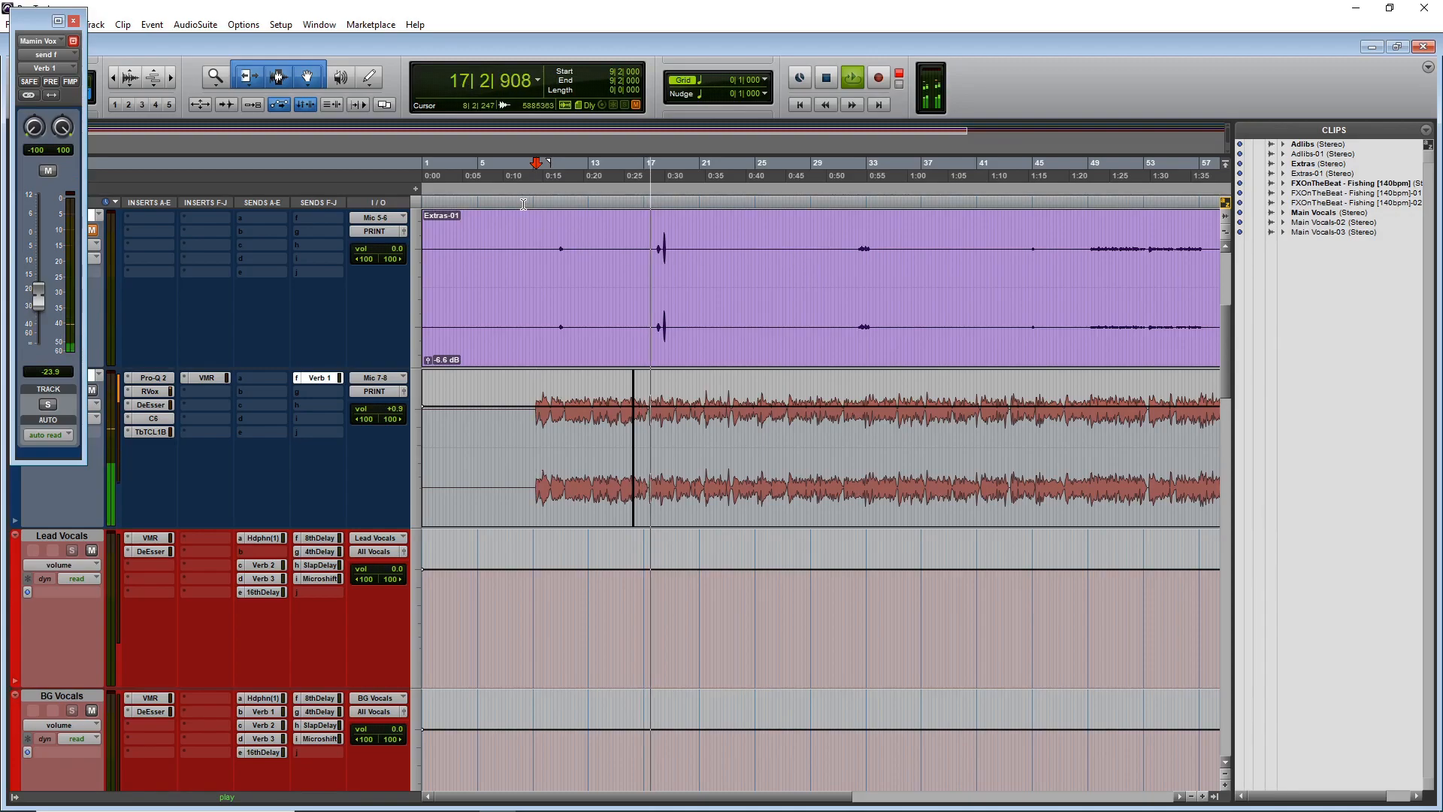
pyautogui.hotkey('ctrl', '=')
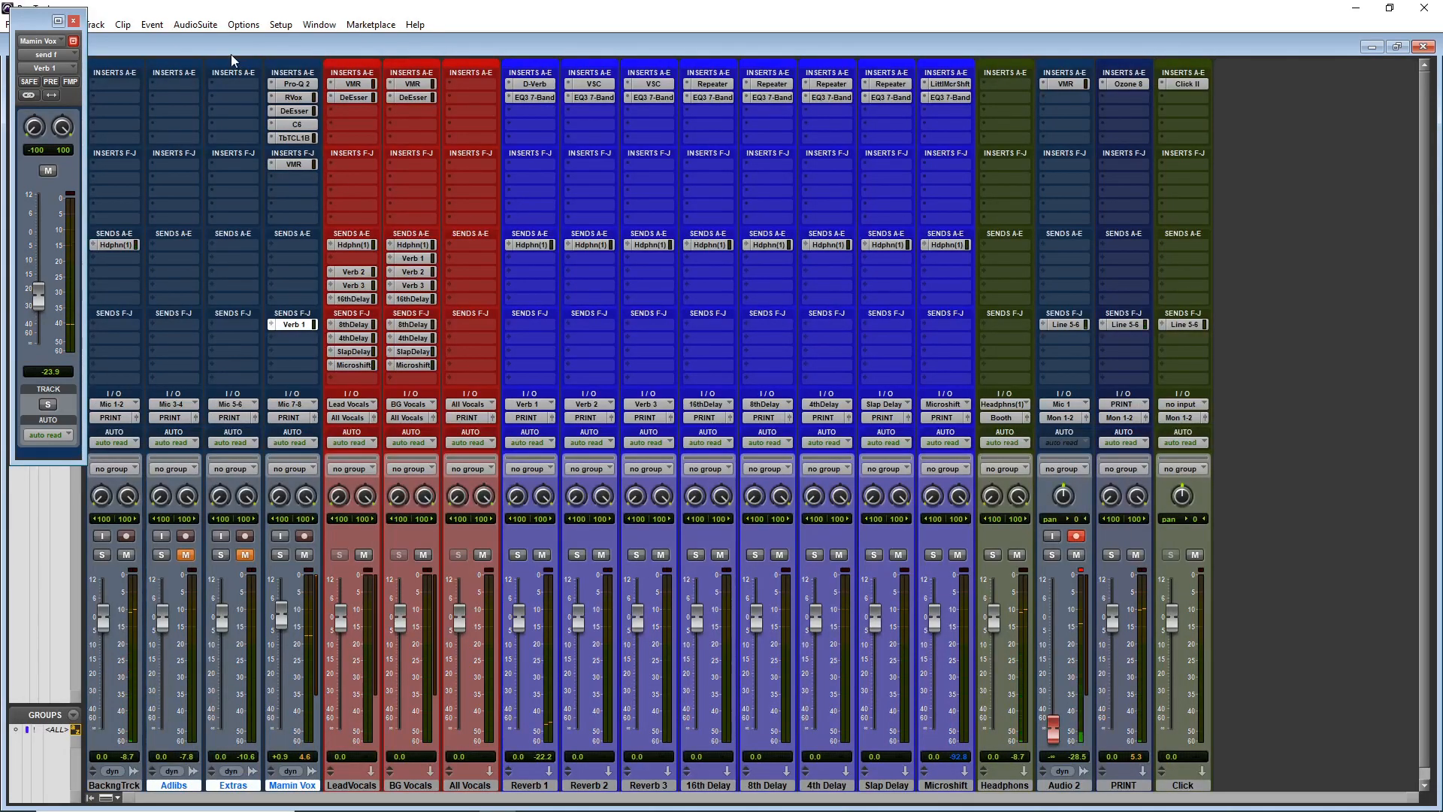
# - Reopen the Virtual Mix Rack on Mamin Vox and load a second FG-S equalizer into its second slot
pyautogui.click(296, 84)
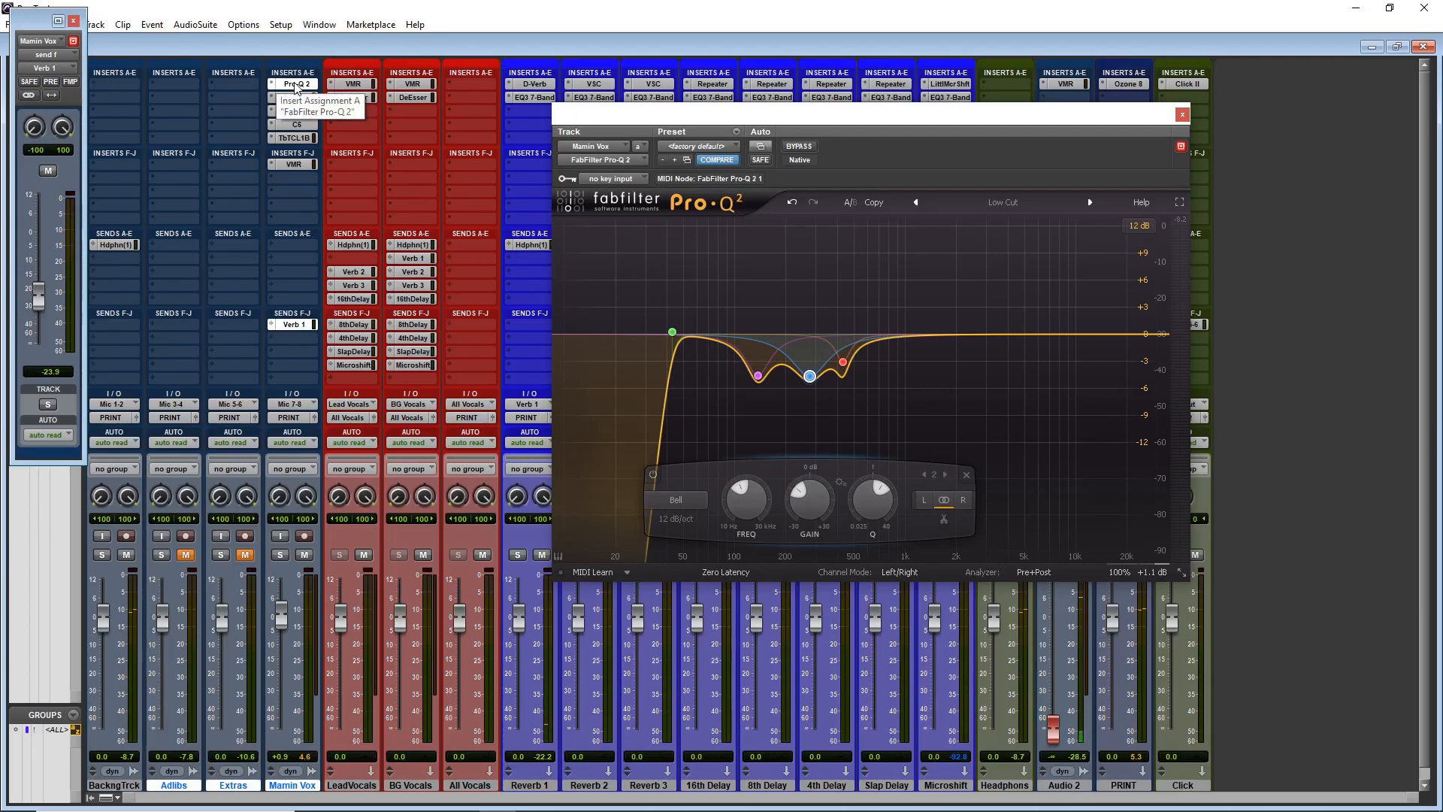
pyautogui.click(292, 165)
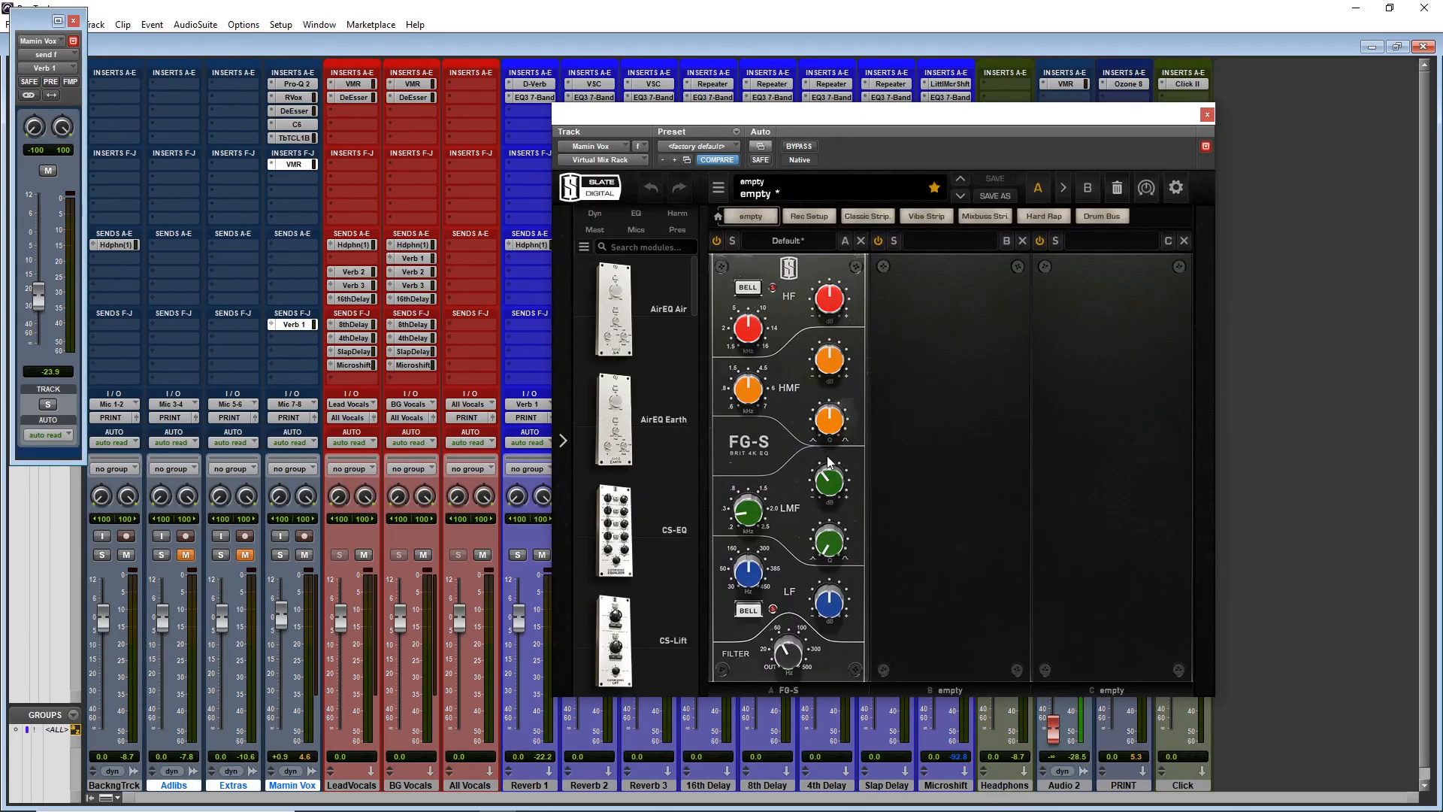
pyautogui.scroll(-4, 634, 490)
pyautogui.scroll(-5, 656, 503)
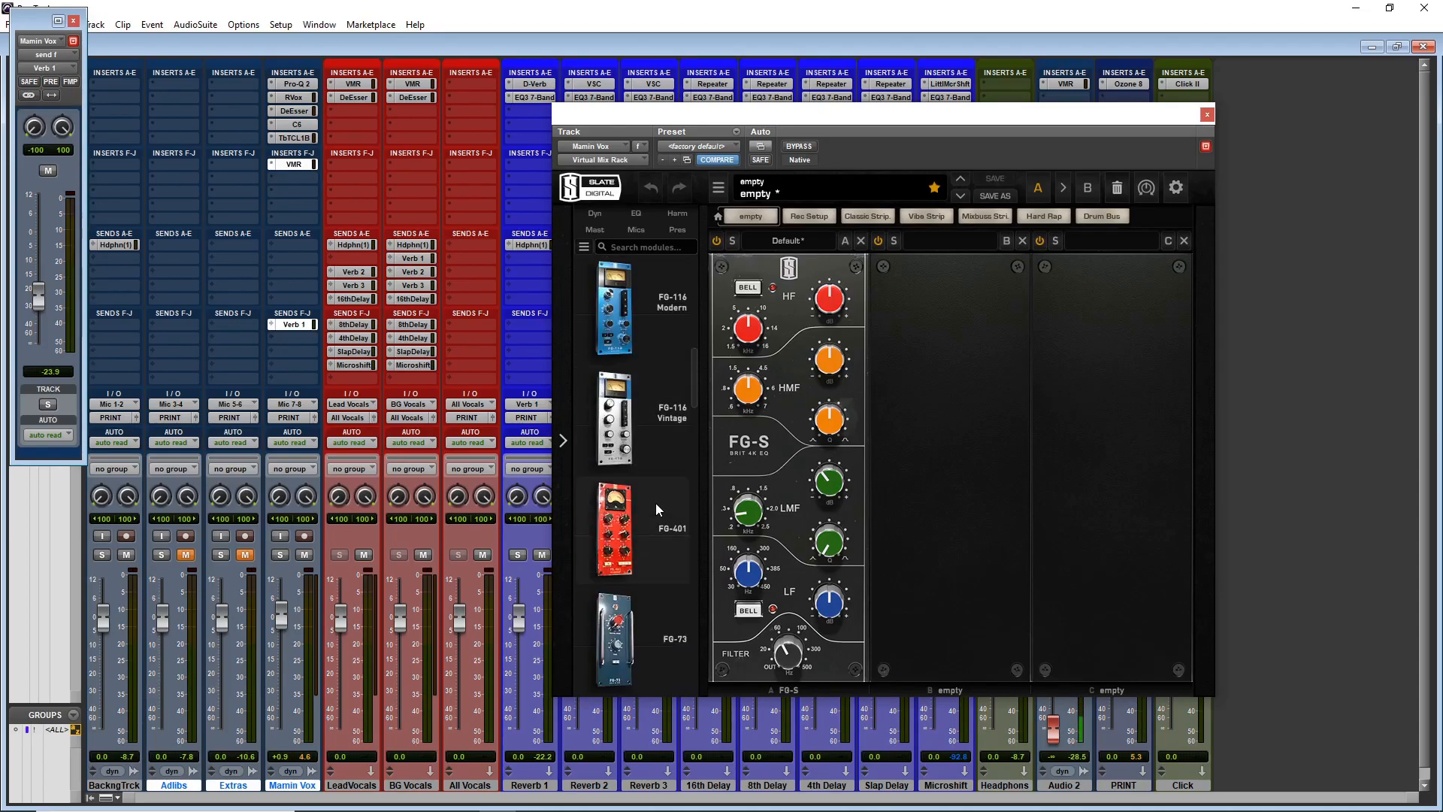
pyautogui.moveTo(655, 503); pyautogui.dragTo(947, 511)
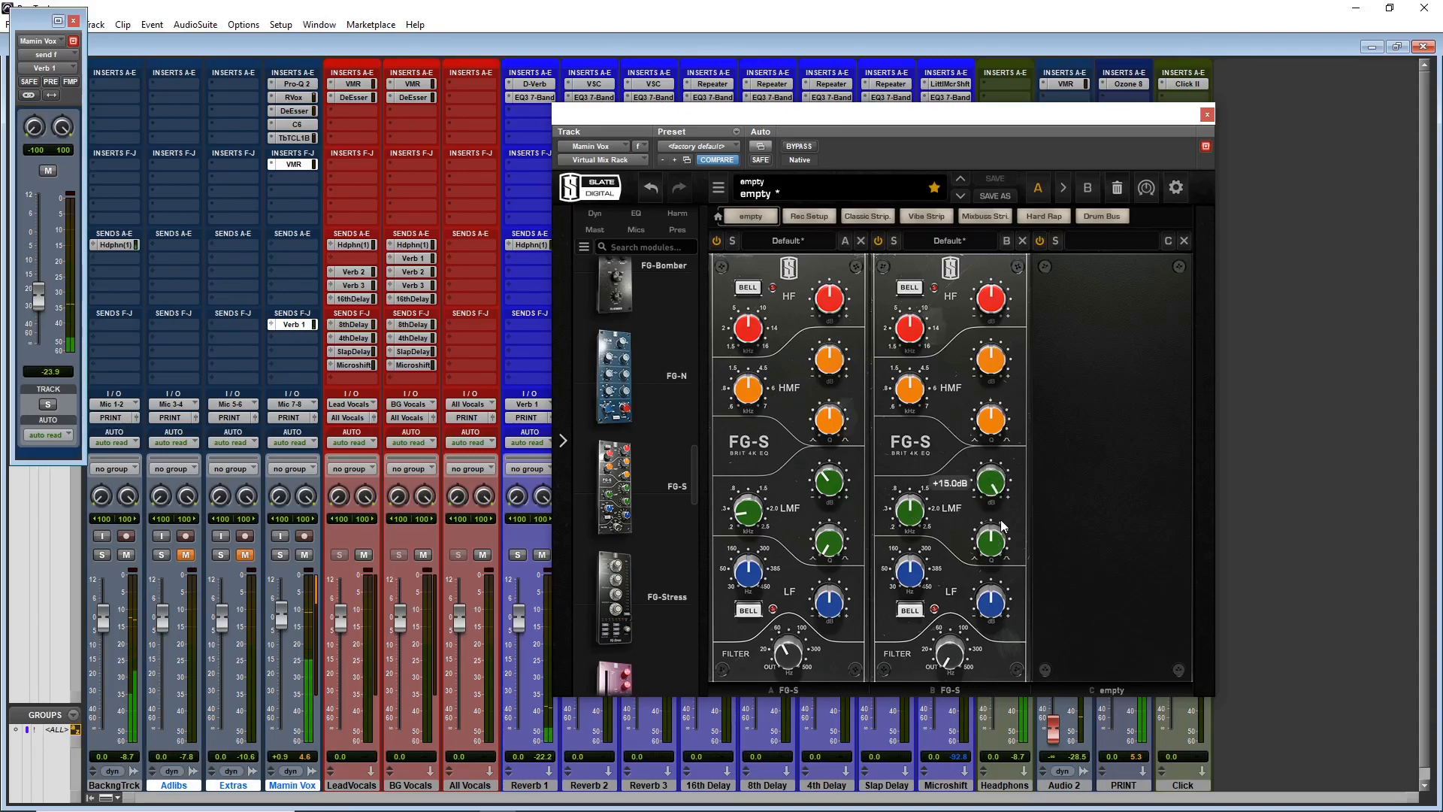
# - Cut the second FG-S low-mids around 731 Hz, and set the first module's low-mid gain to -6.13 dB with a Q of 2.04
pyautogui.moveTo(918, 514); pyautogui.dragTo(920, 520)
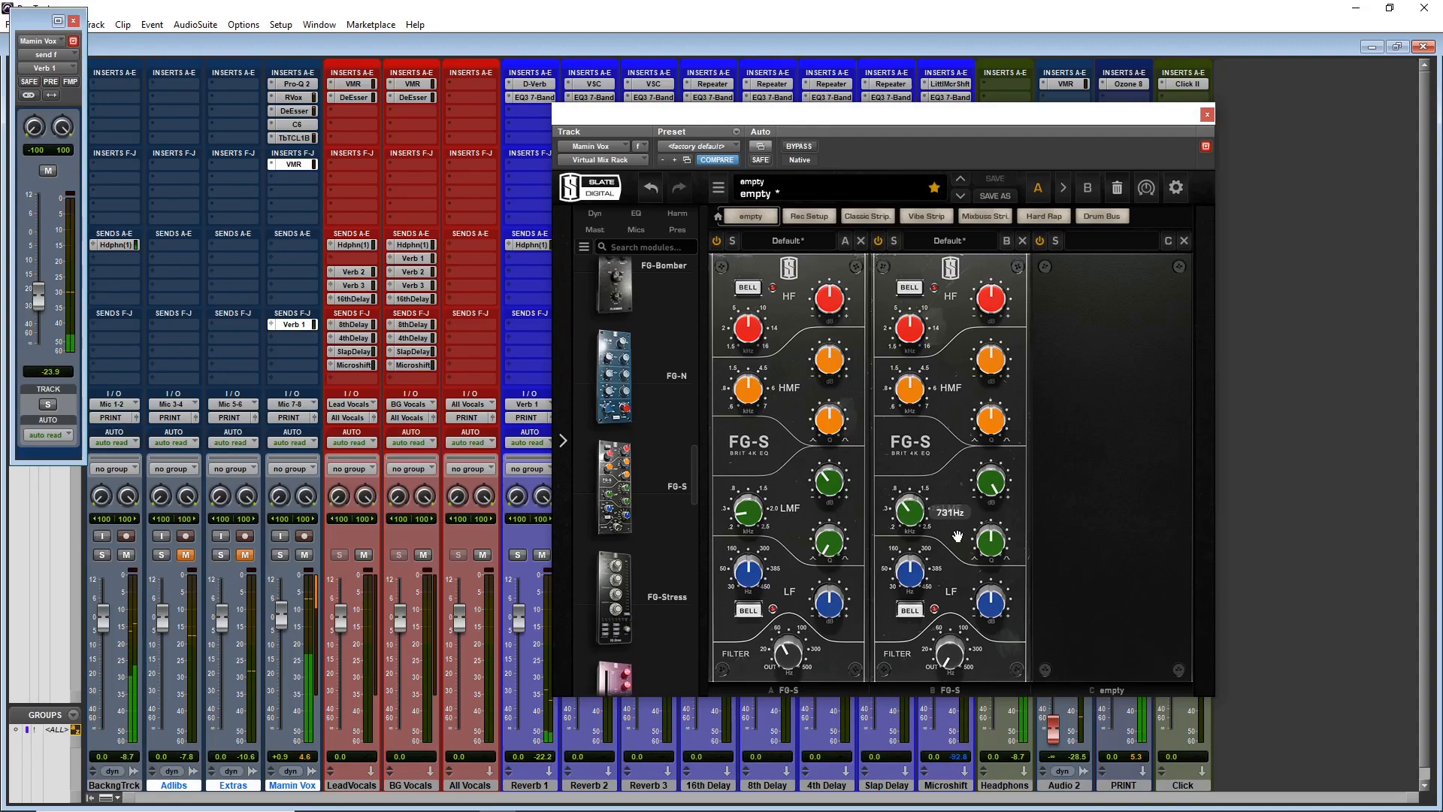
pyautogui.moveTo(997, 612)
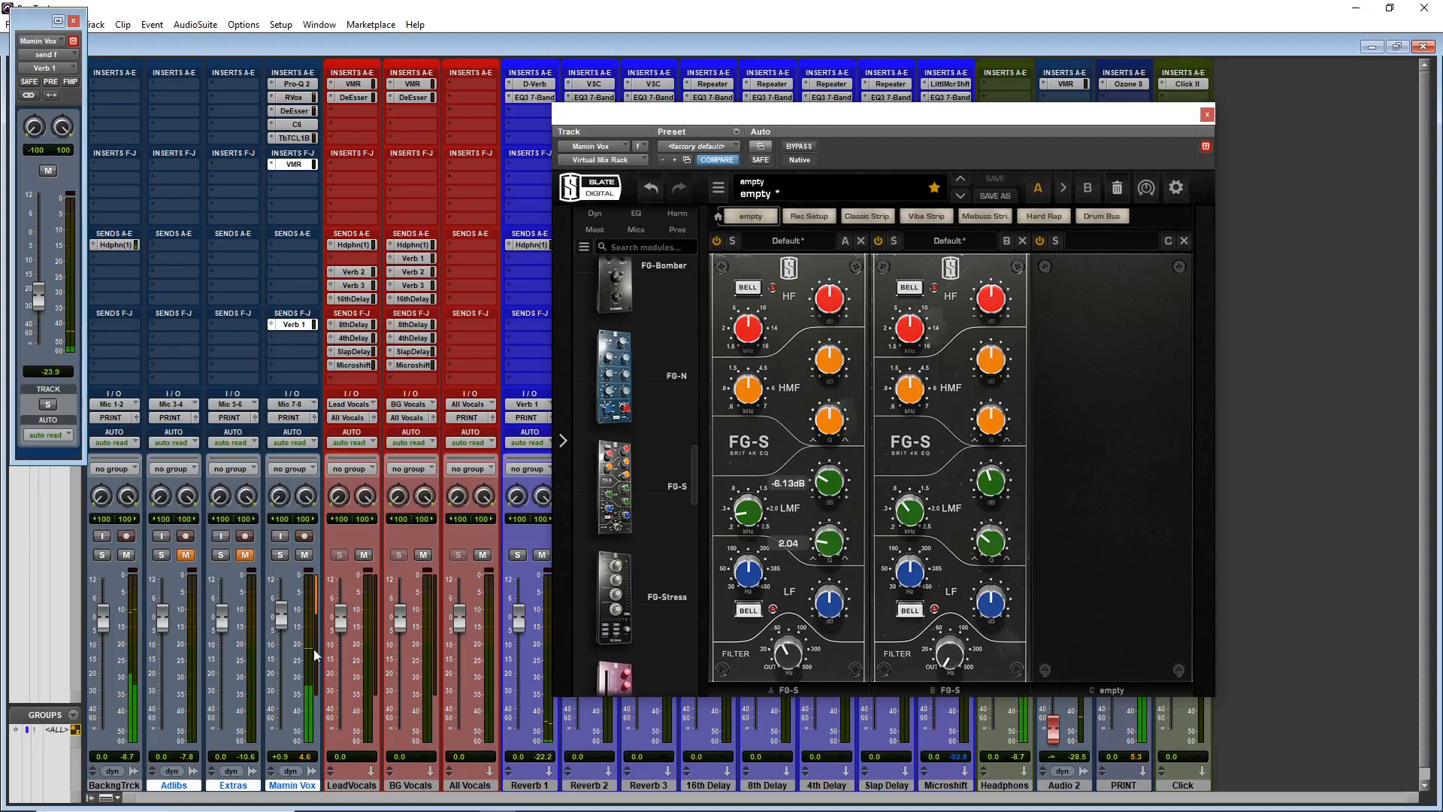
# - Raise the Mamin Vox fader to +2.2 dB, lower the backing track fader to -2.0 dB and close the Virtual Mix Rack
pyautogui.moveTo(277, 620); pyautogui.dragTo(284, 595)
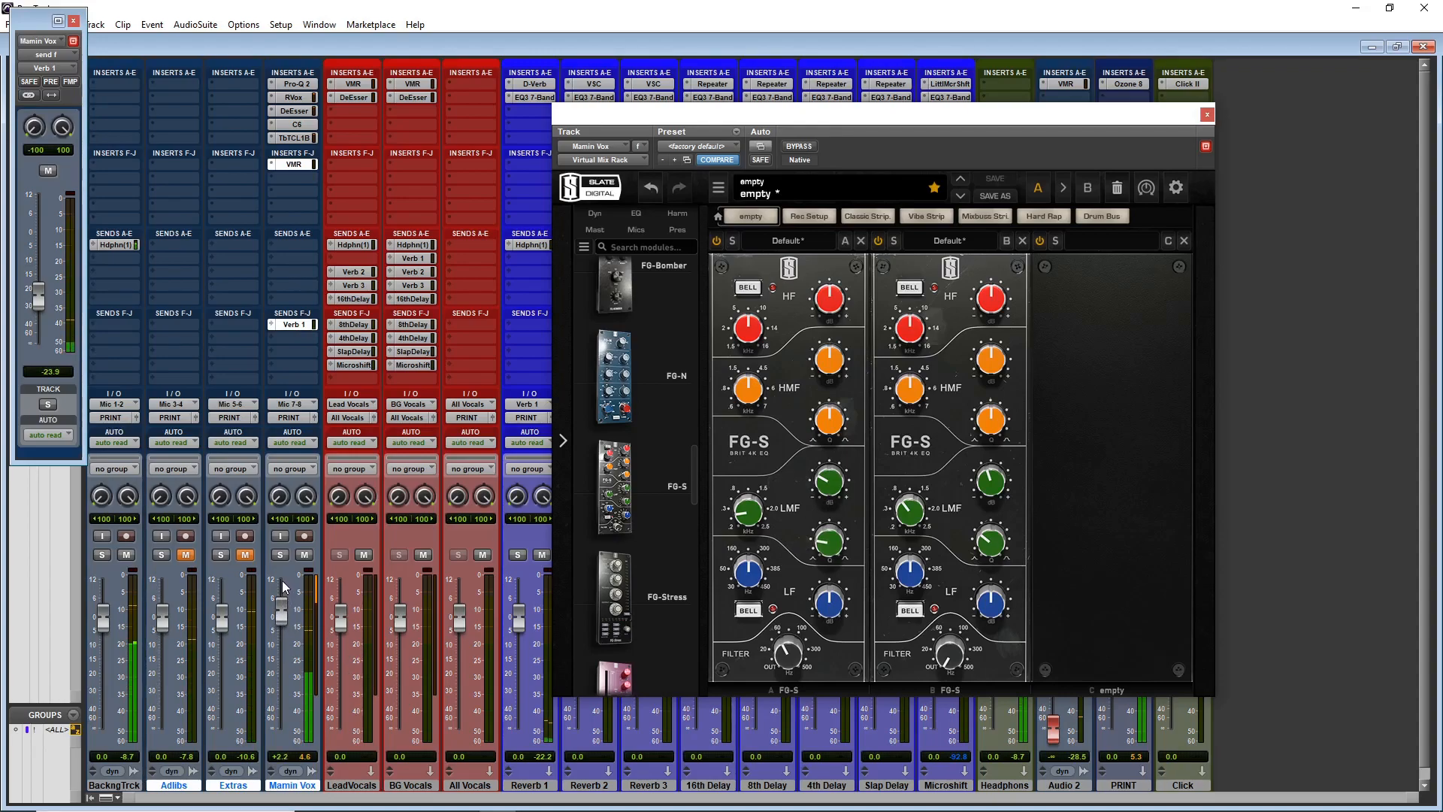
pyautogui.moveTo(103, 630)
pyautogui.mouseDown()
pyautogui.moveTo(106, 655)
pyautogui.moveTo(115, 634)
pyautogui.mouseUp()
pyautogui.click(1207, 115)
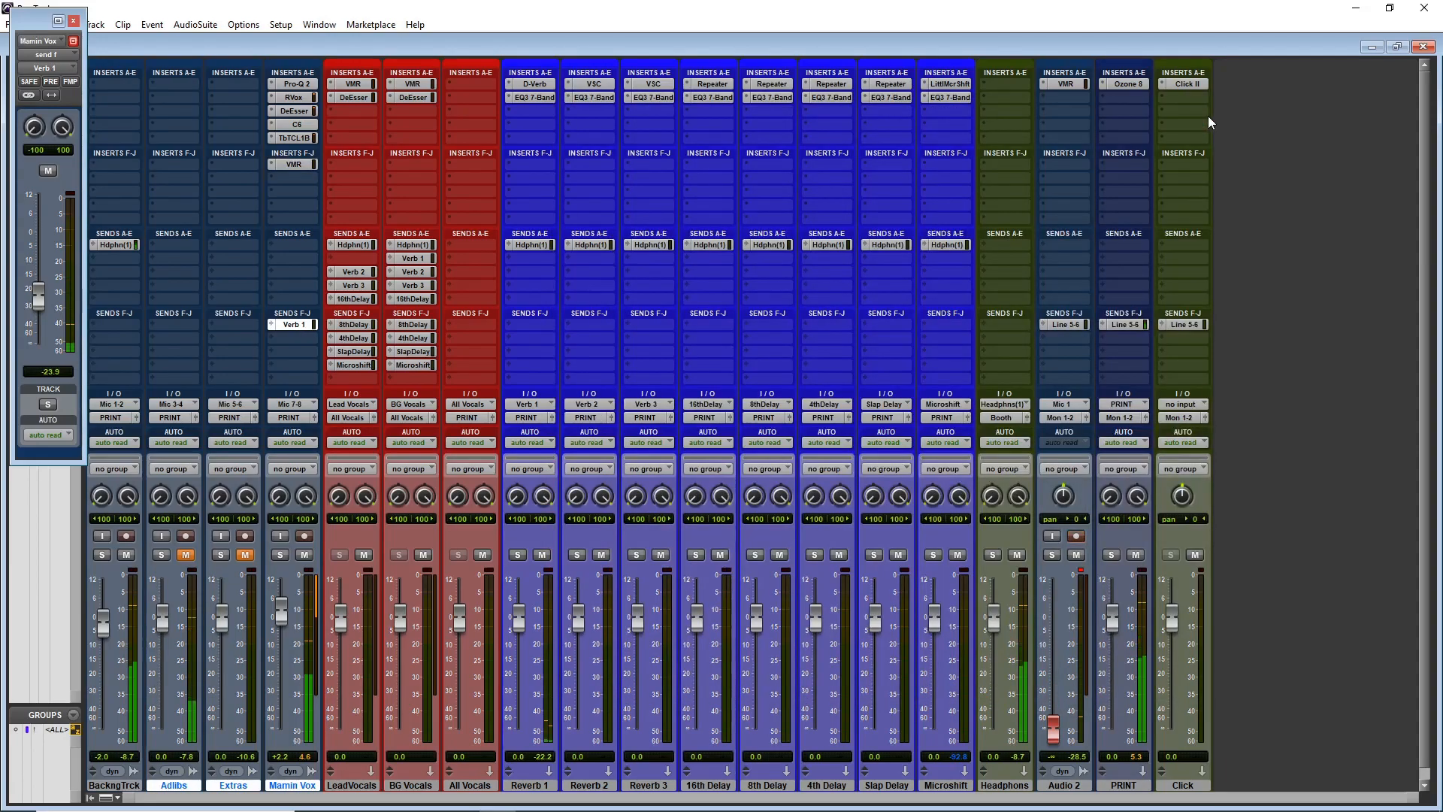
# - In the Edit window, move the Mamin Vox track directly below the backing track and restart playback from bar 8
pyautogui.hotkey('ctrl', '=')
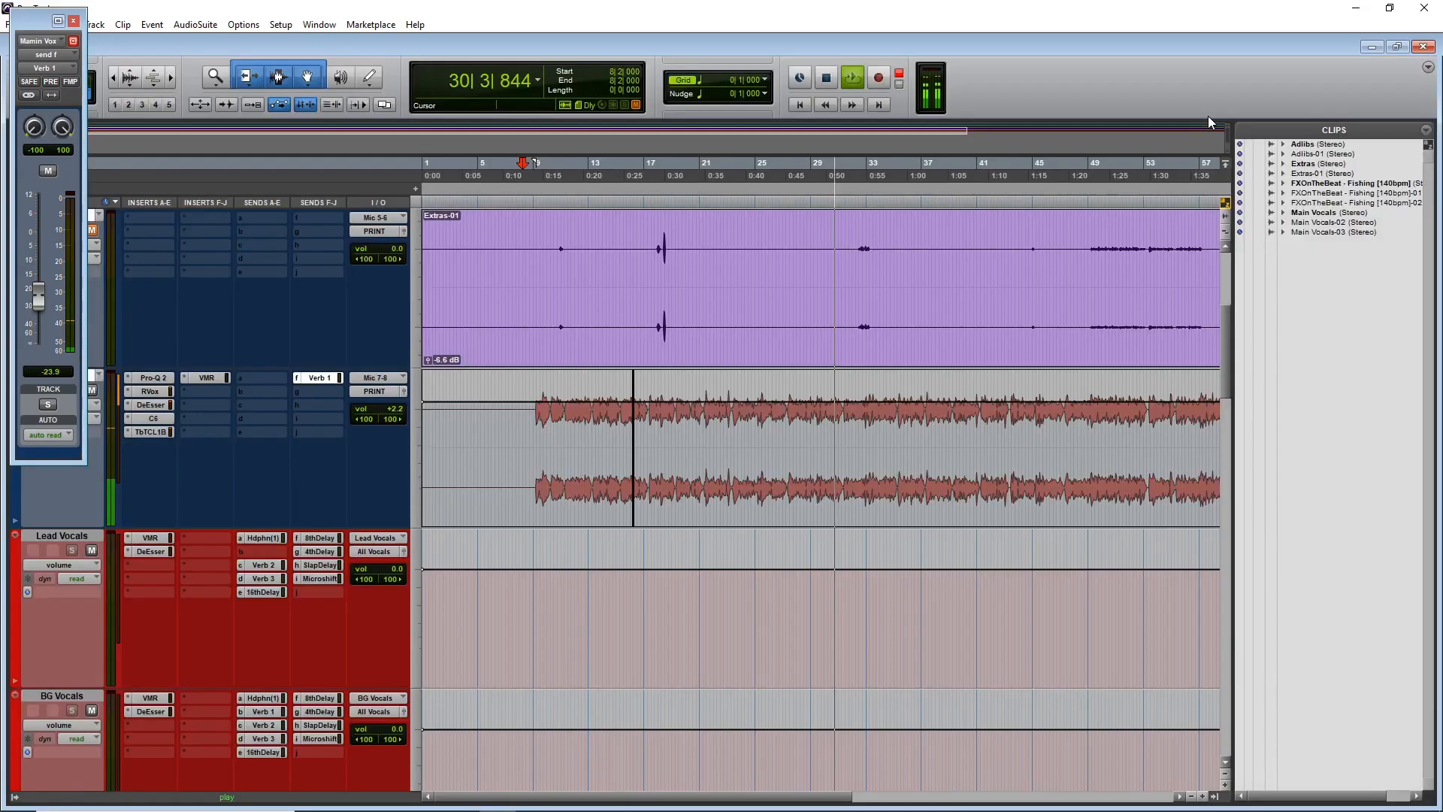
pyautogui.scroll(5, 1016, 345)
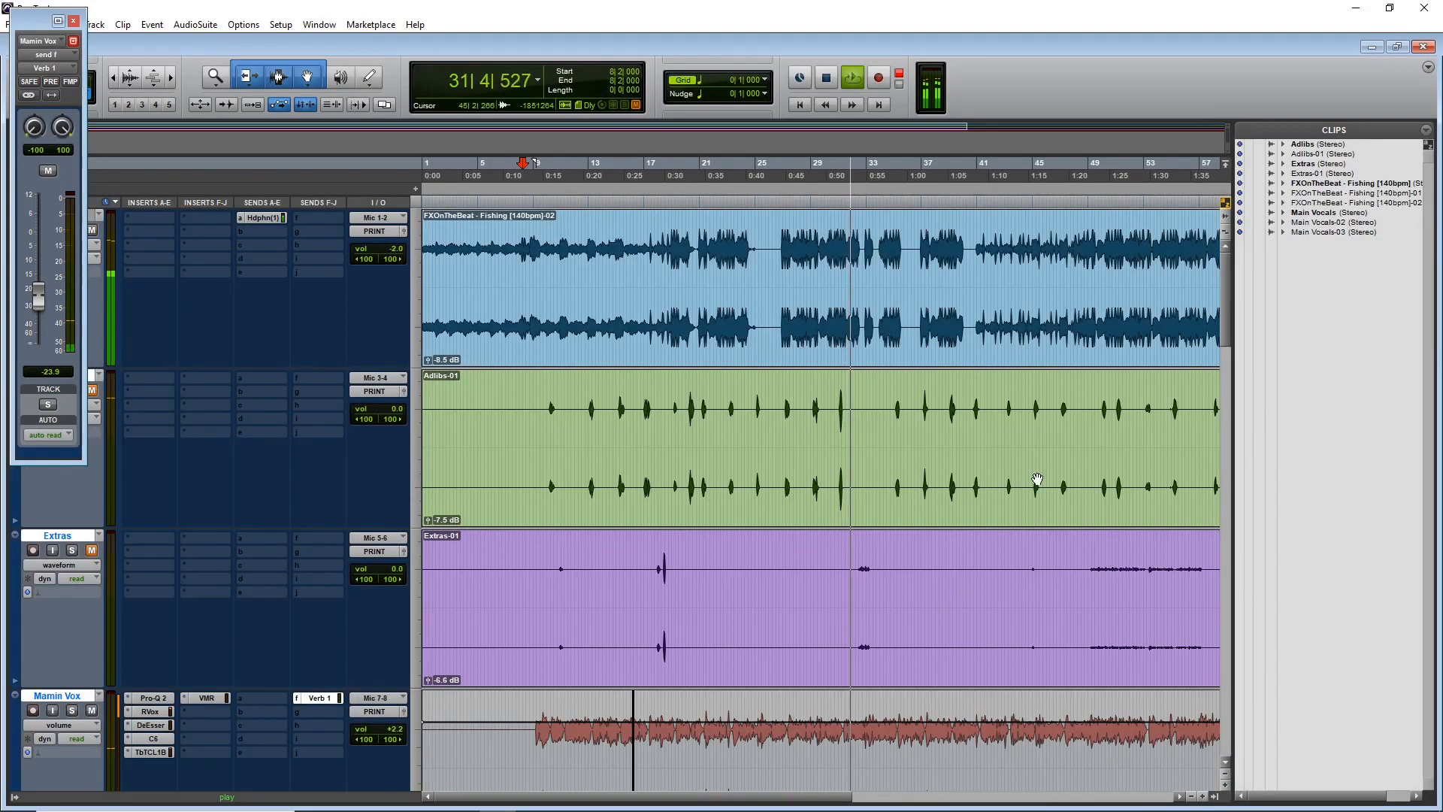
pyautogui.hotkey('ctrl', '[')
pyautogui.scroll(-3, 1035, 481)
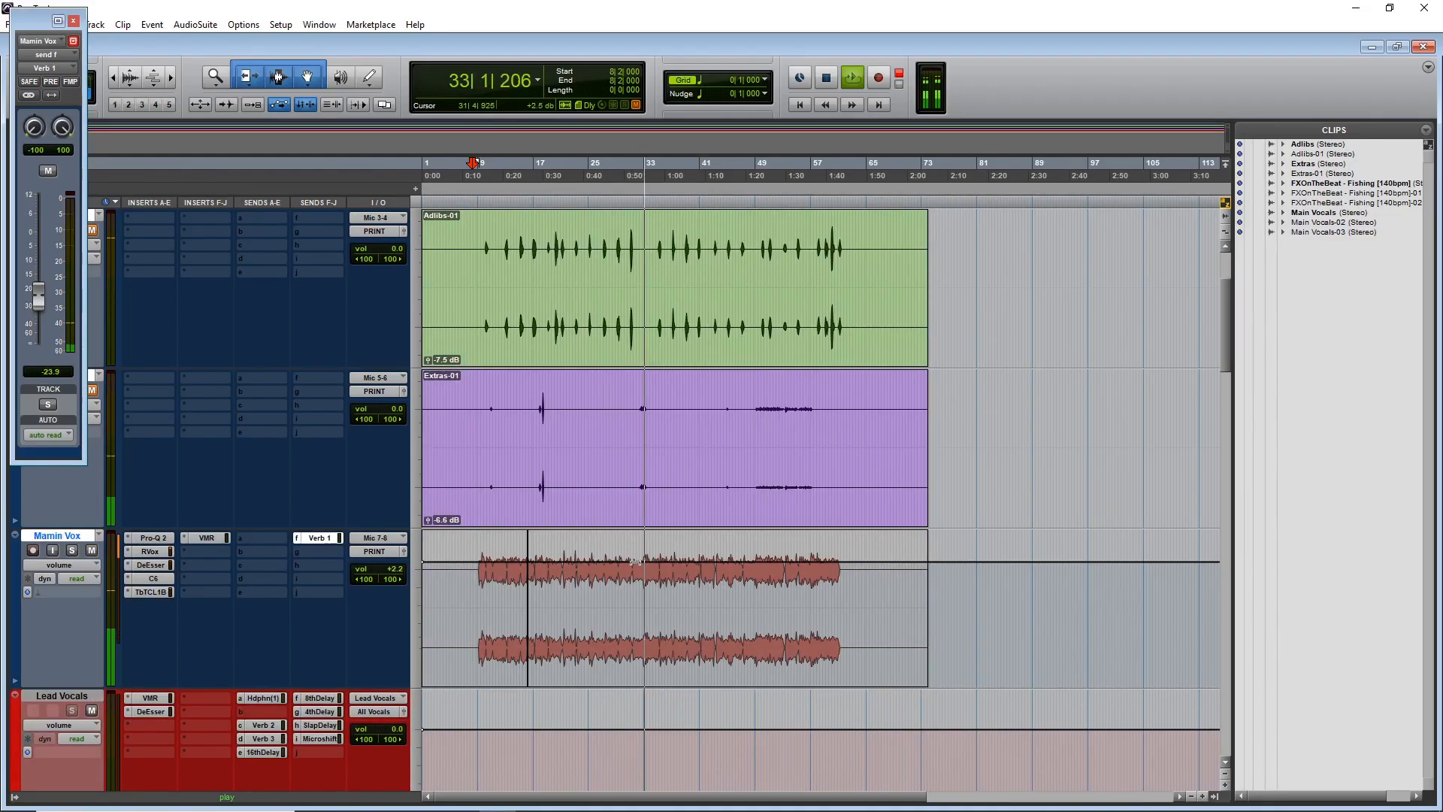
pyautogui.scroll(3, 573, 574)
pyautogui.scroll(-3, 573, 574)
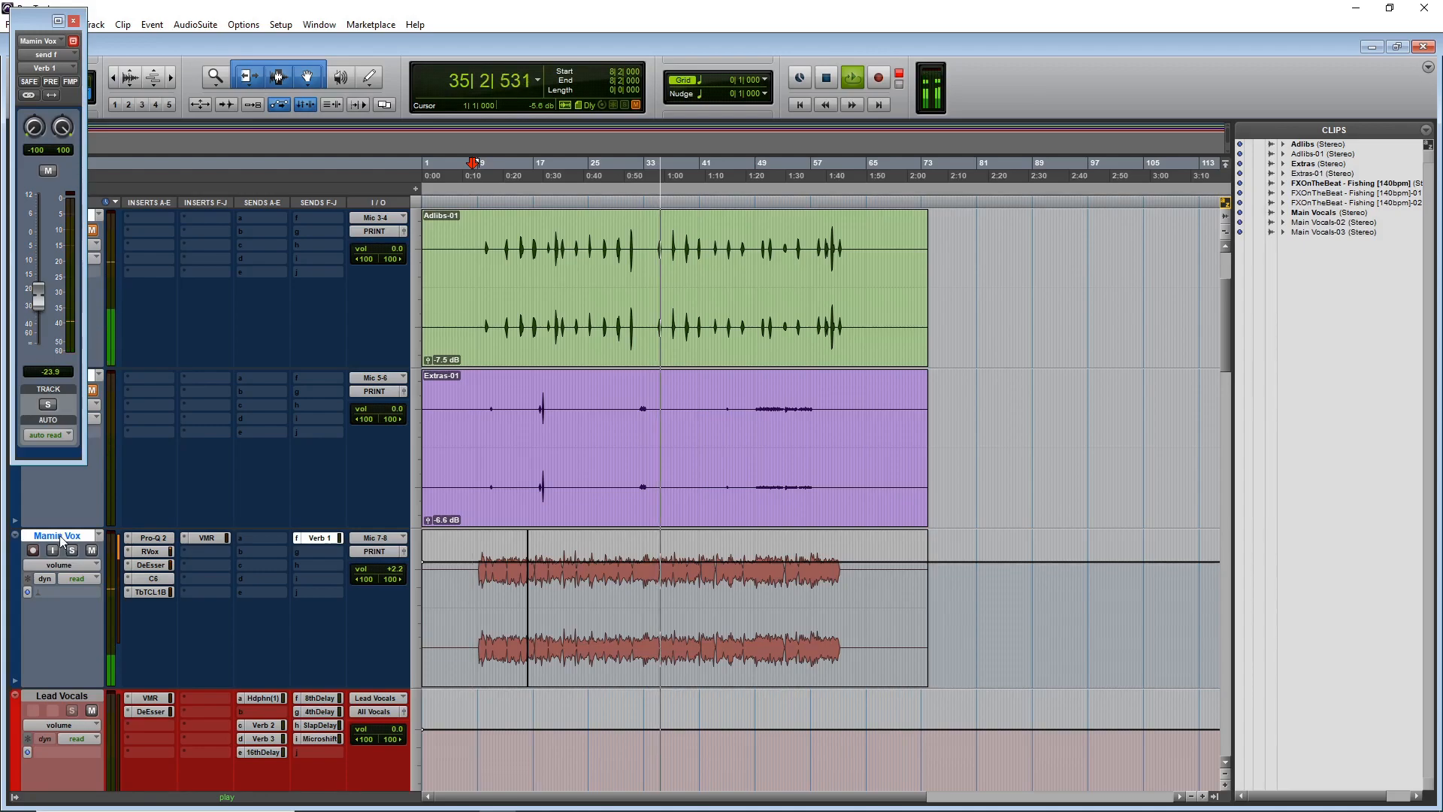
pyautogui.doubleClick(60, 536)
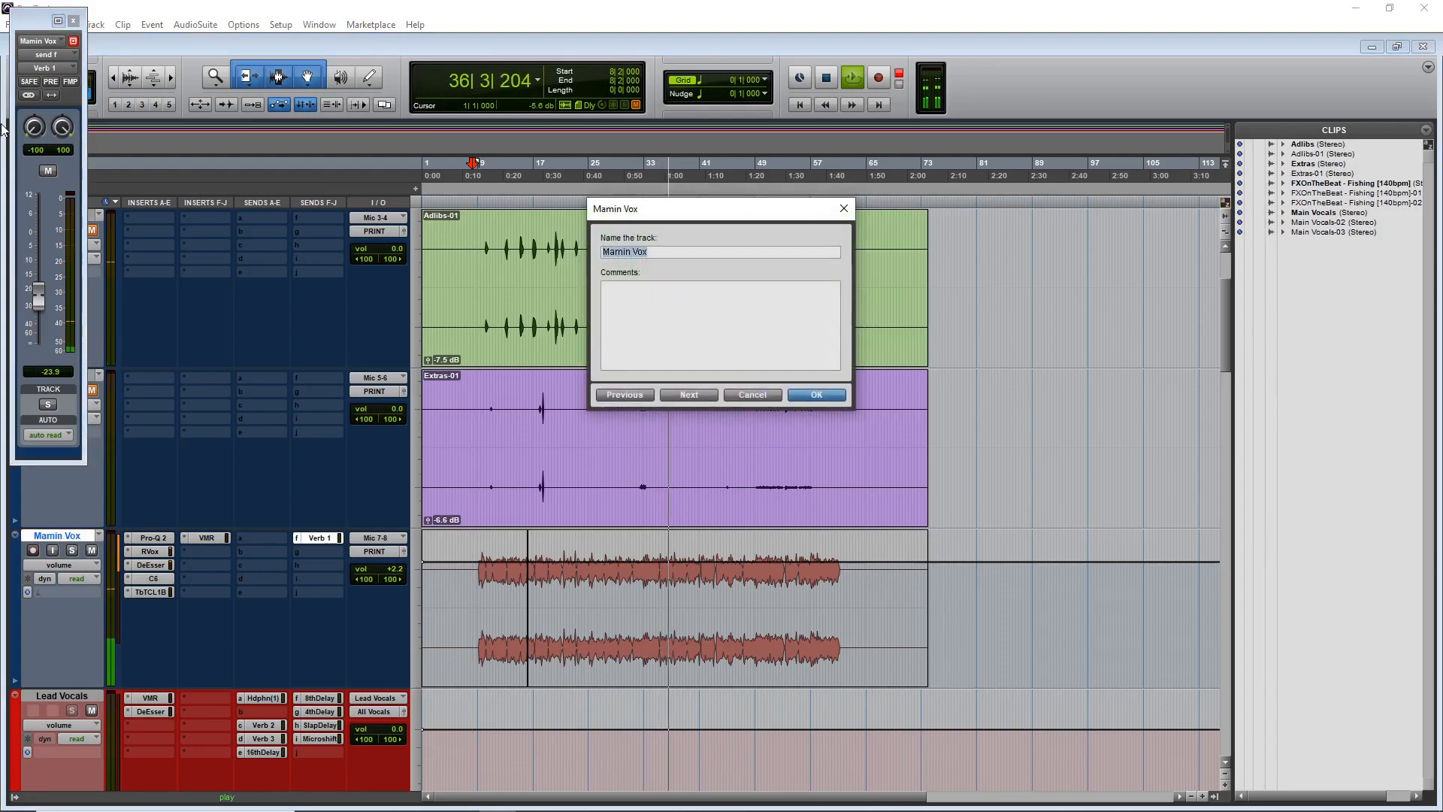
pyautogui.click(750, 399)
pyautogui.moveTo(57, 536); pyautogui.dragTo(63, 229)
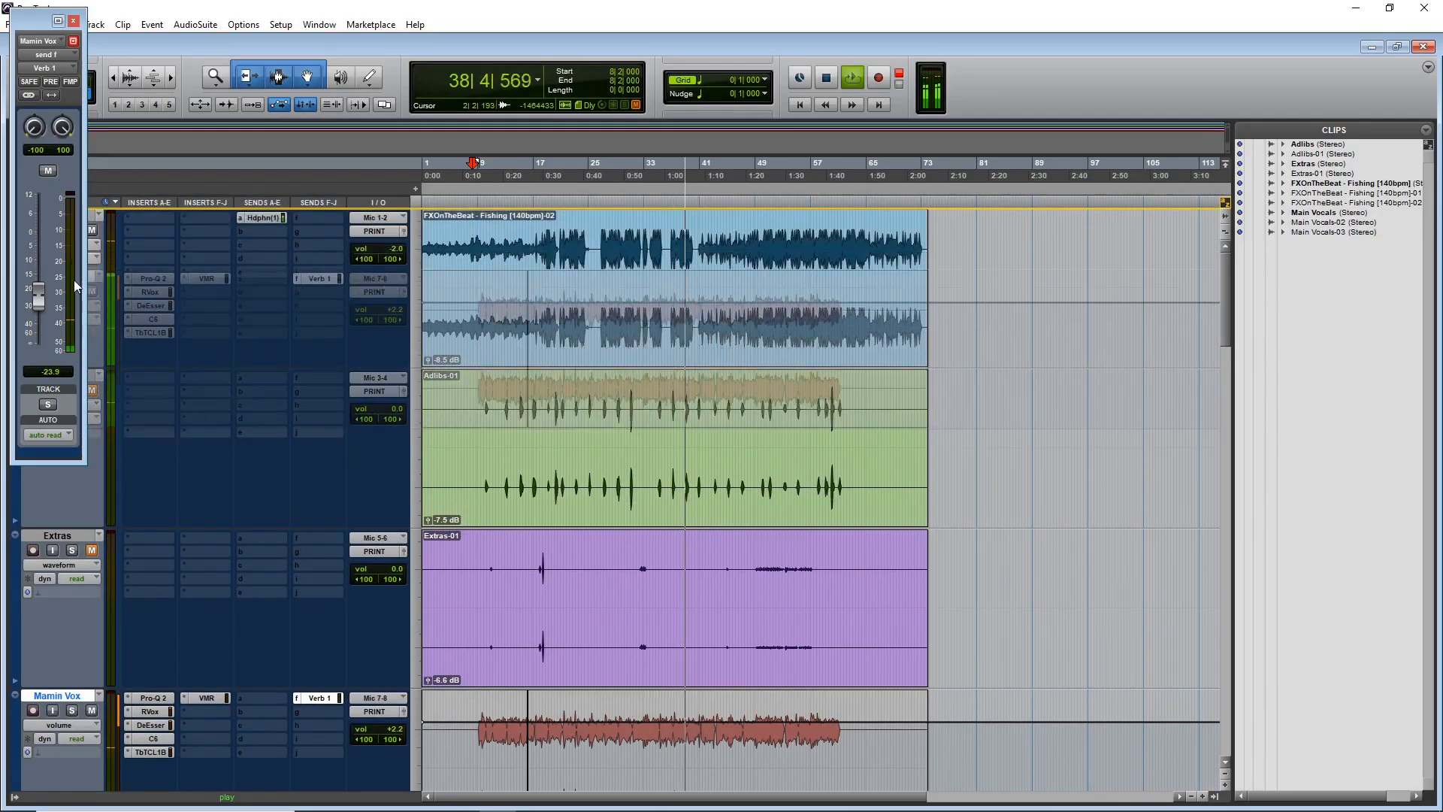
pyautogui.press('space')
pyautogui.press('space')
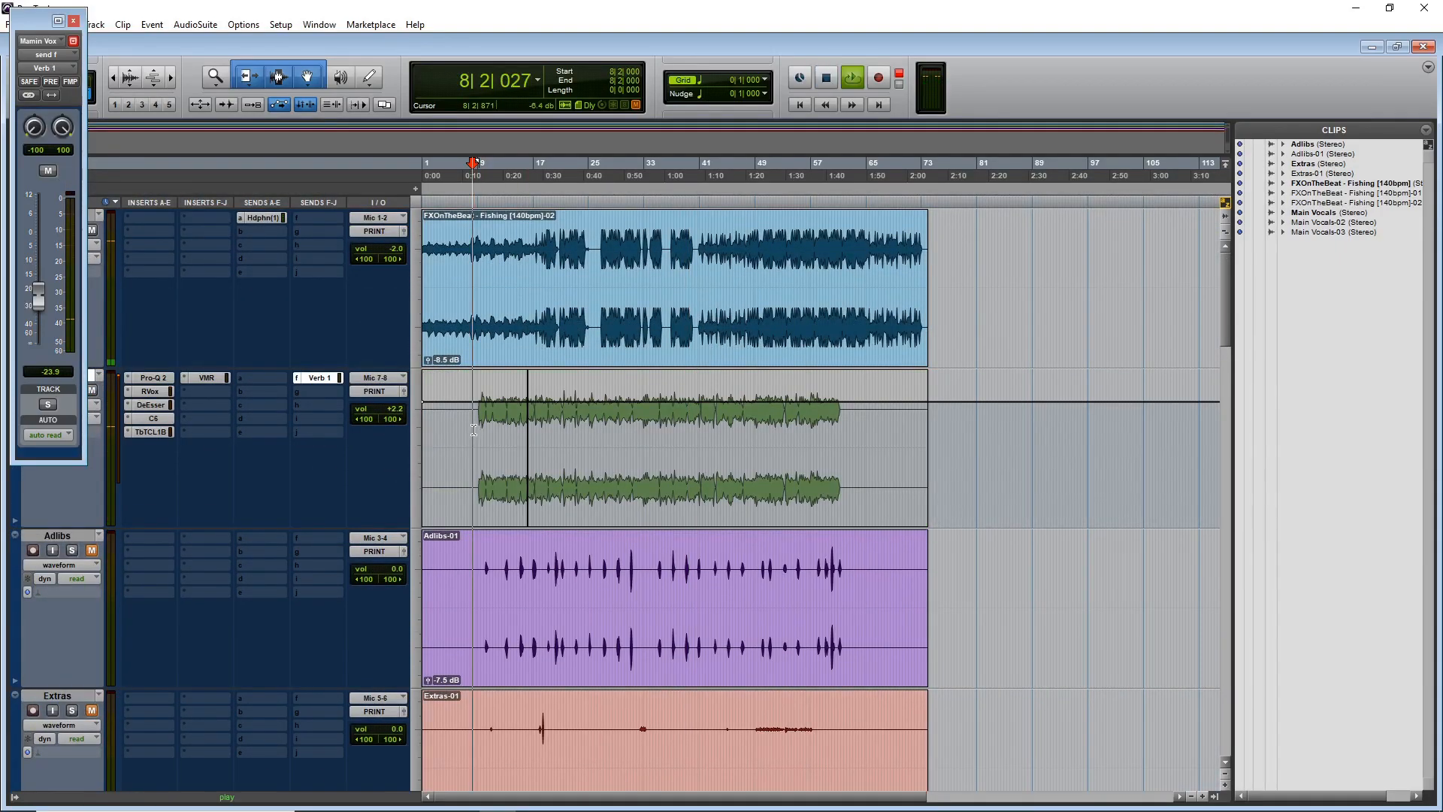
pyautogui.hotkey('ctrl', ']')
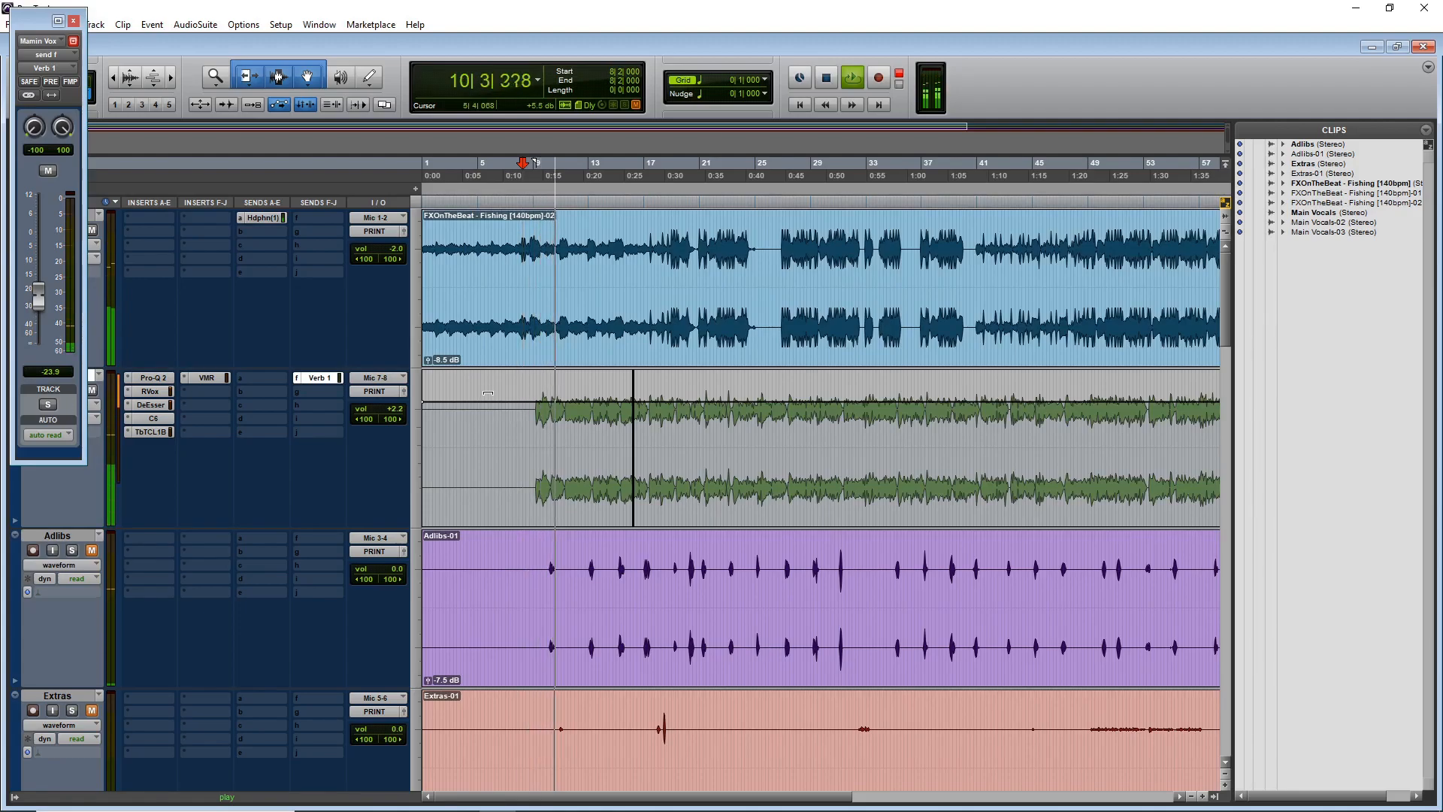
# - Add a stereo Verb 3 bus to send G of Mamin Vox and set its level to about -32.6 dB
pyautogui.click(316, 378)
pyautogui.moveTo(363, 431)
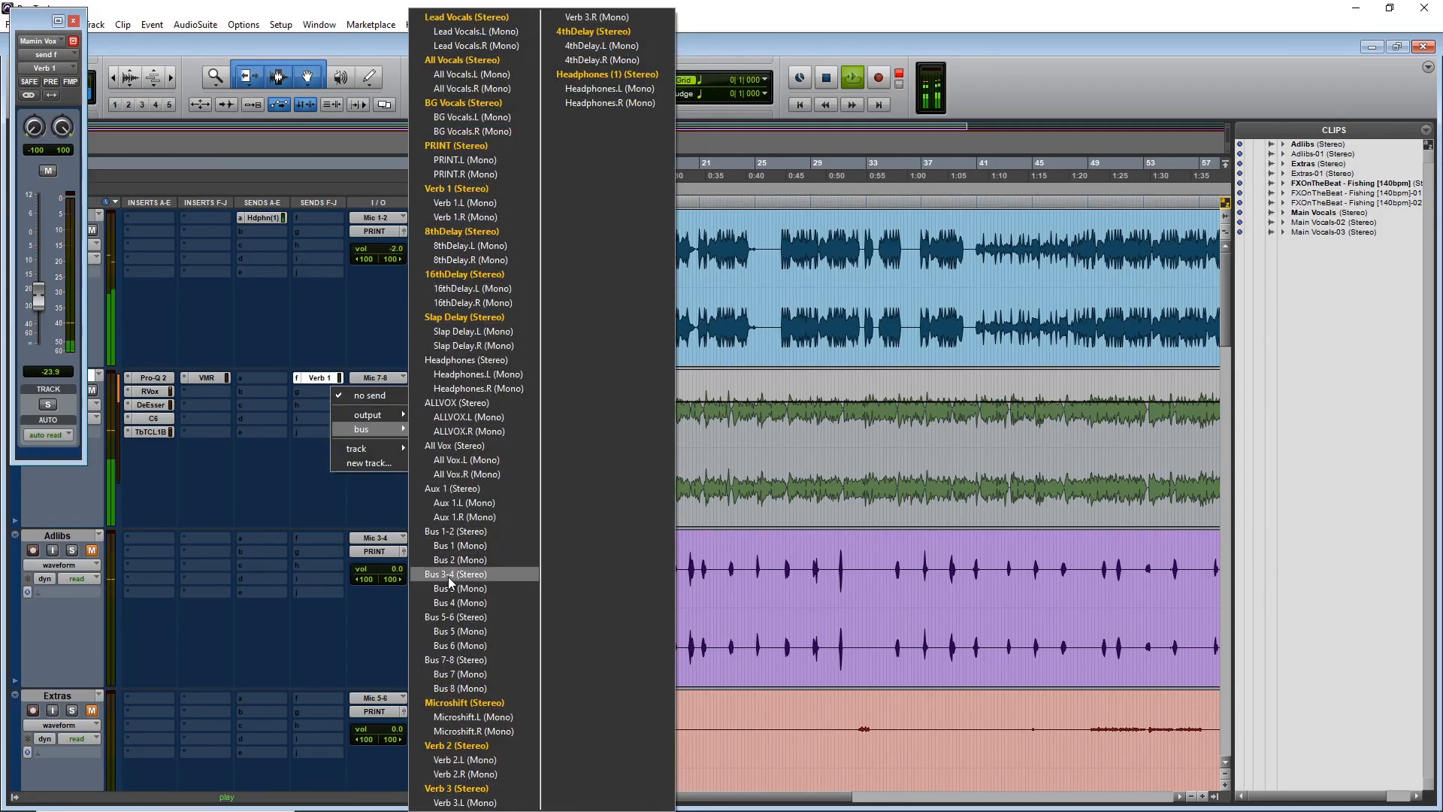
pyautogui.click(457, 788)
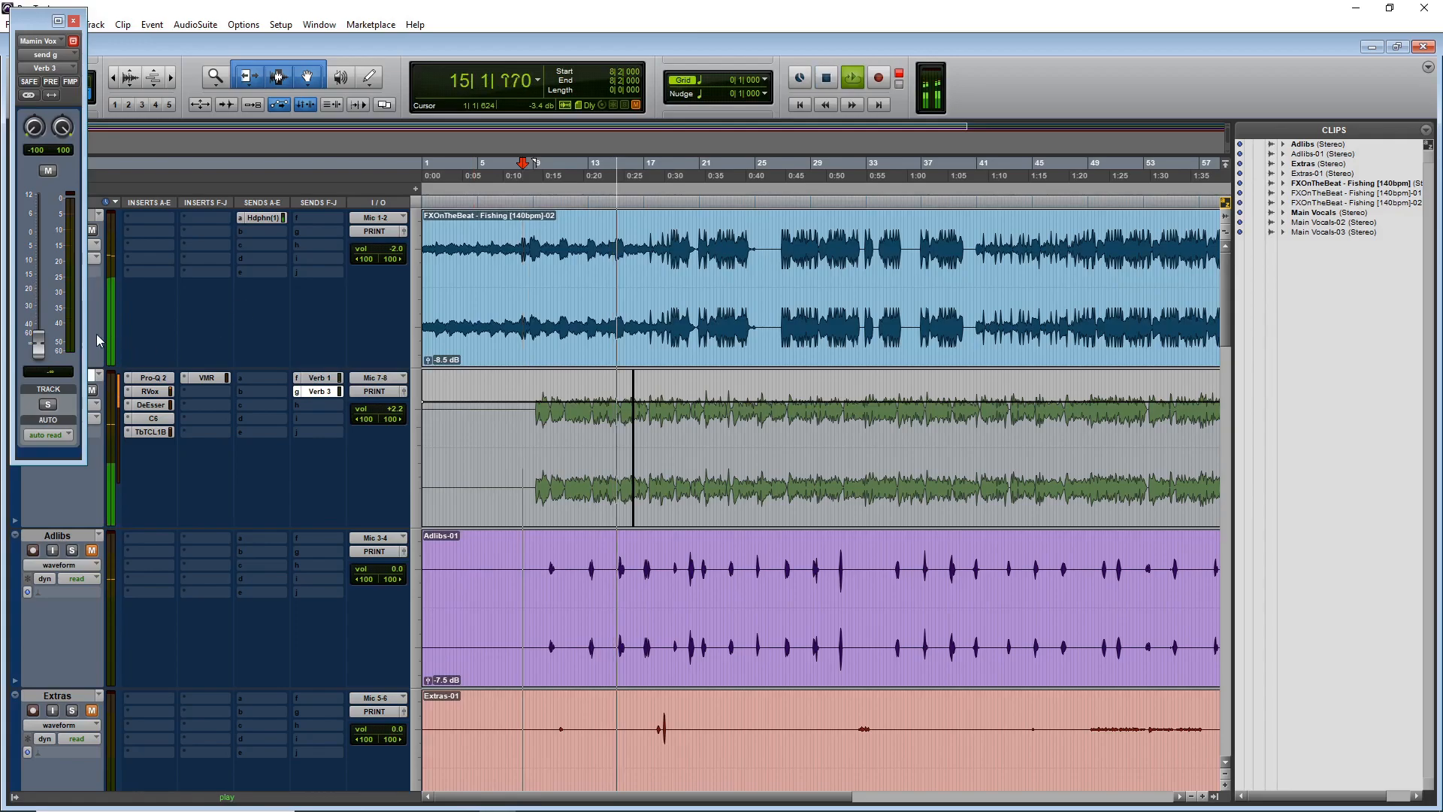
pyautogui.moveTo(40, 342)
pyautogui.mouseDown()
pyautogui.moveTo(42, 205)
pyautogui.moveTo(49, 317)
pyautogui.mouseUp()
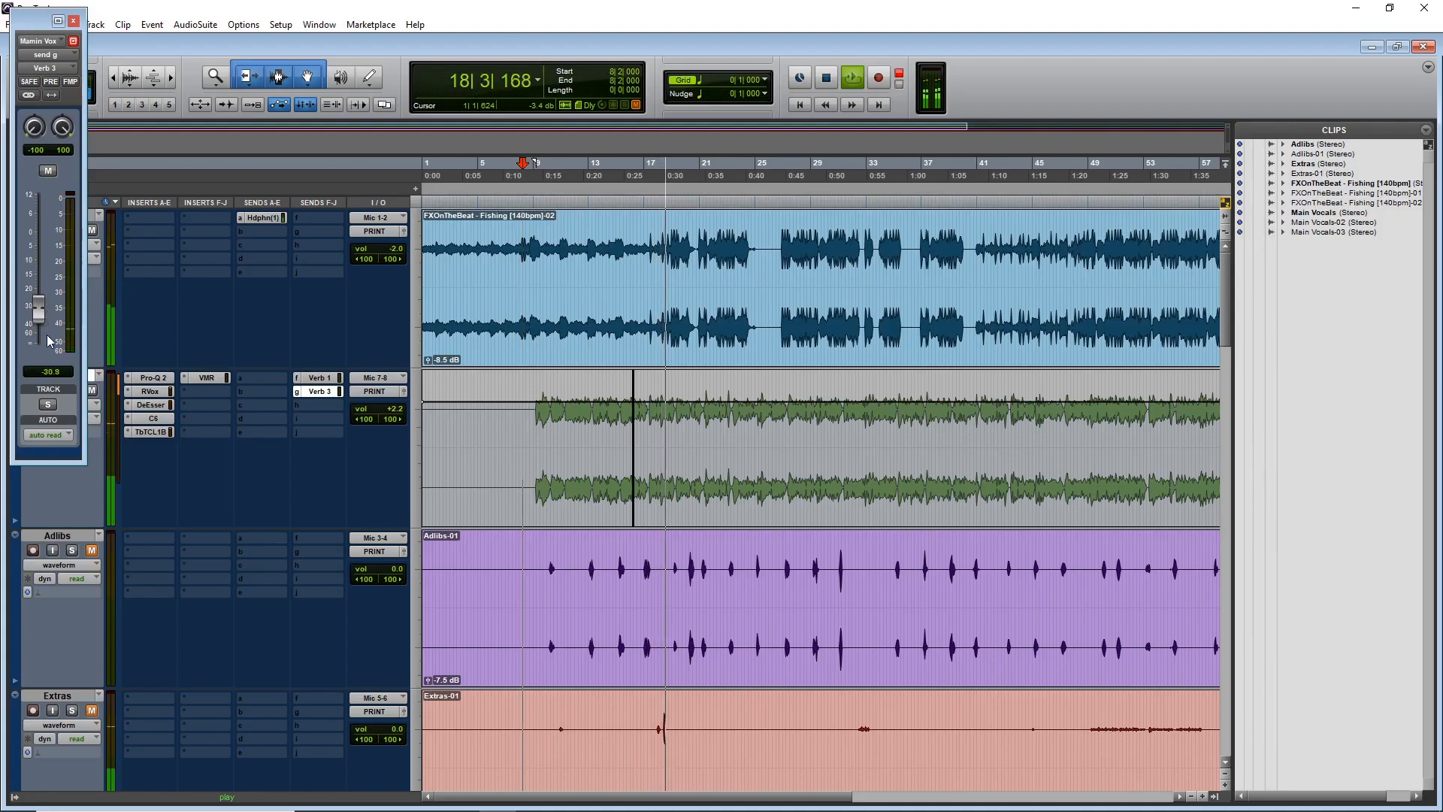
# - Add a stereo 4thDelay bus to send H of Mamin Vox and set its level to about -29.2 dB during playback
pyautogui.click(314, 407)
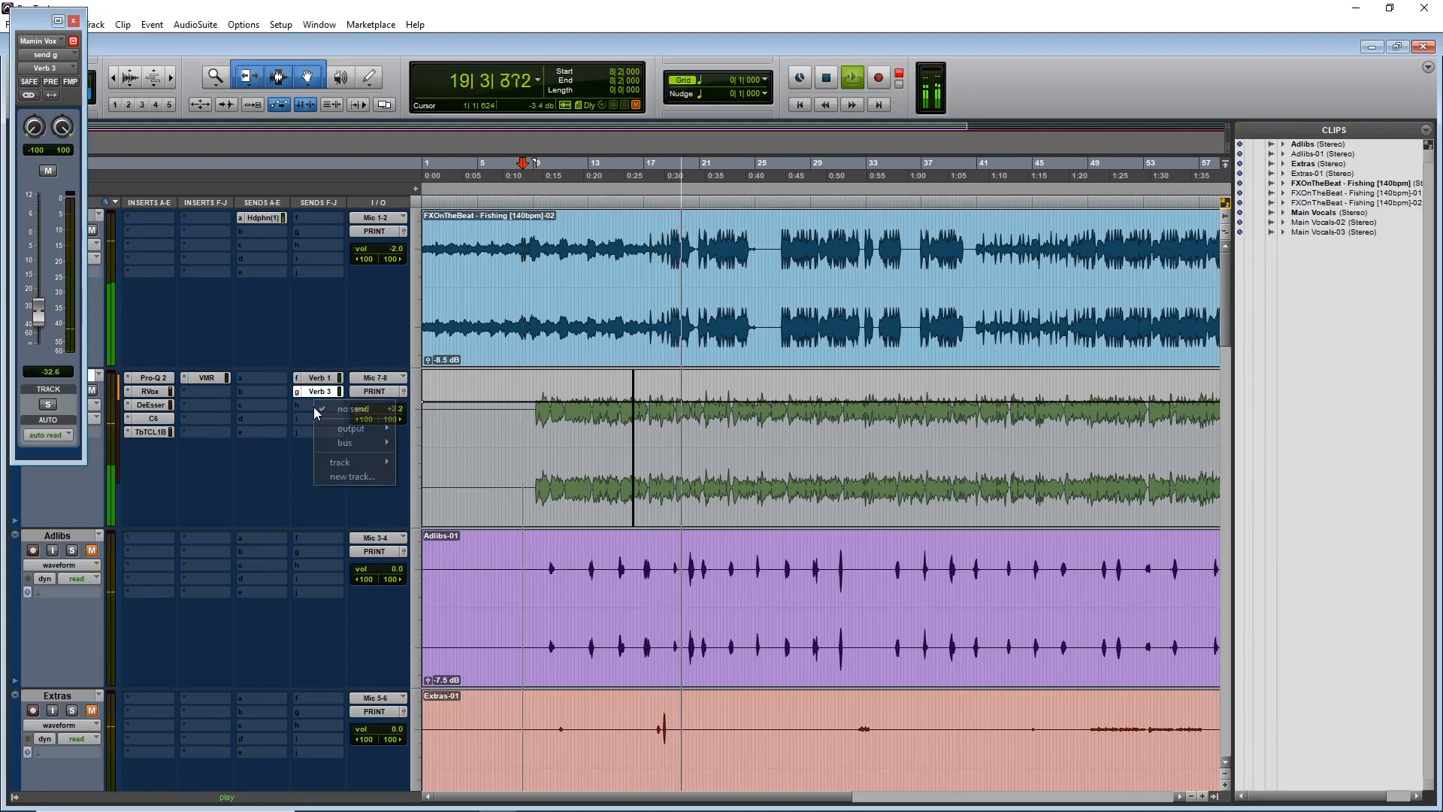
pyautogui.moveTo(359, 442)
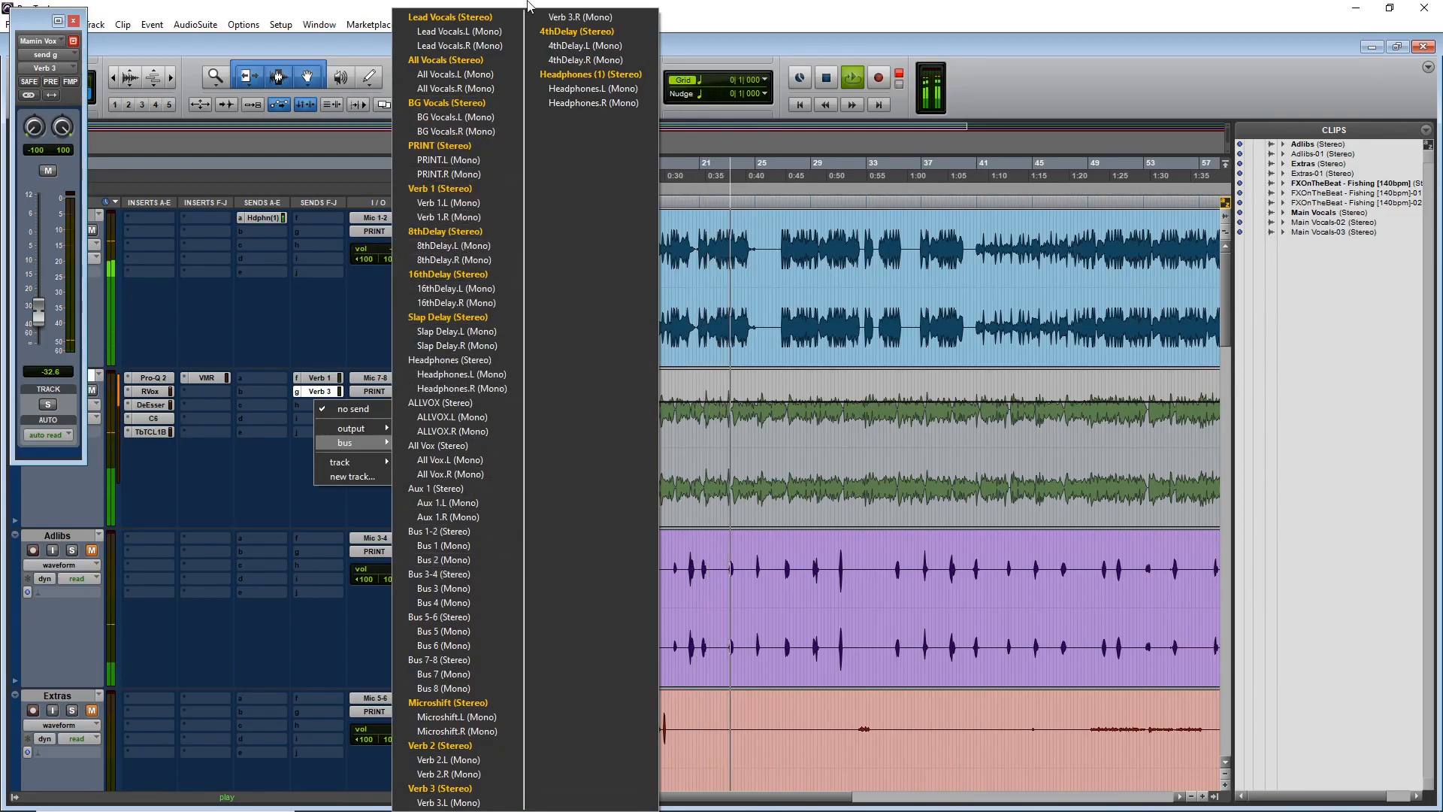
pyautogui.click(573, 32)
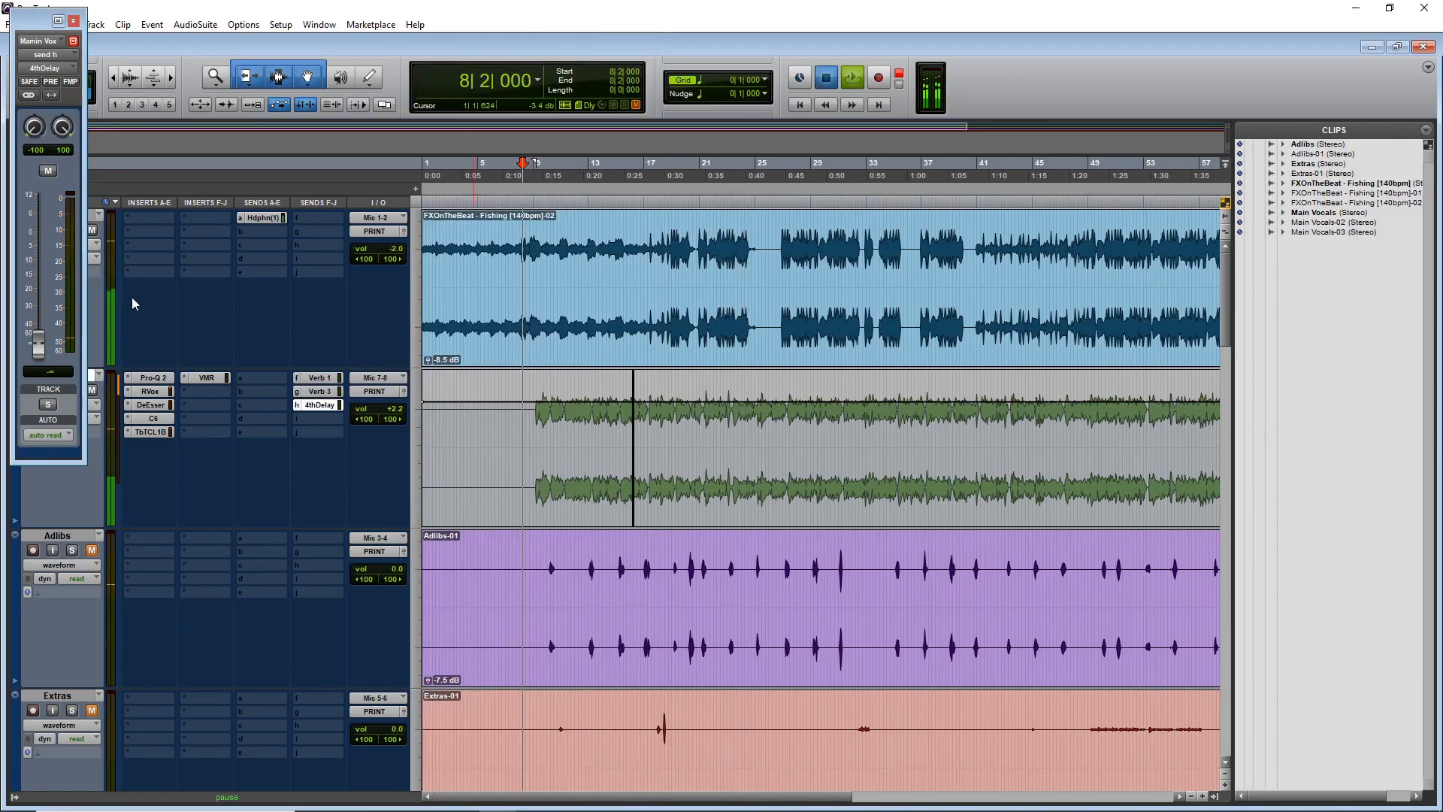
pyautogui.moveTo(38, 308)
pyautogui.mouseDown()
pyautogui.moveTo(33, 271)
pyautogui.moveTo(42, 305)
pyautogui.mouseUp()
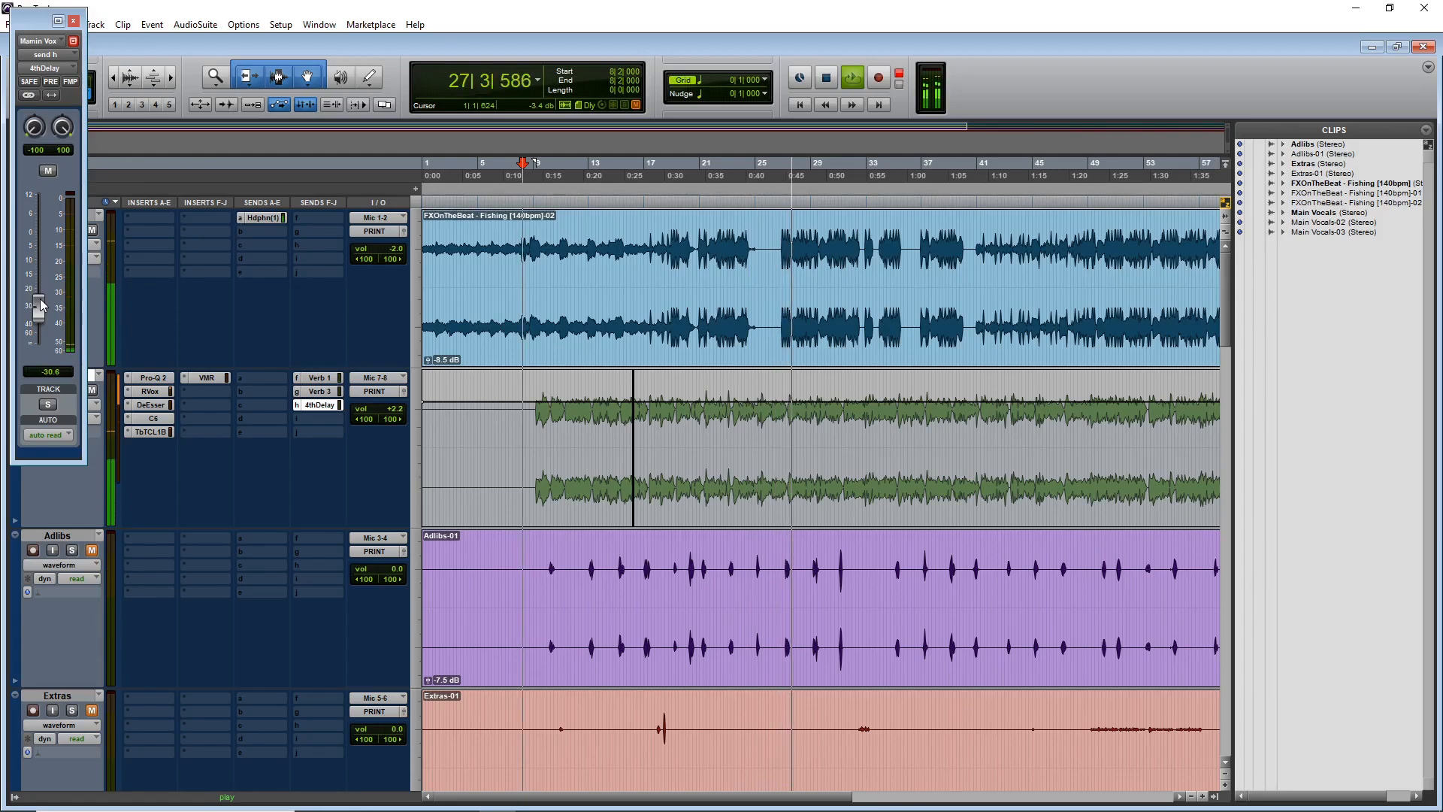
pyautogui.moveTo(42, 304)
pyautogui.mouseDown()
pyautogui.moveTo(43, 287)
pyautogui.moveTo(51, 305)
pyautogui.mouseUp()
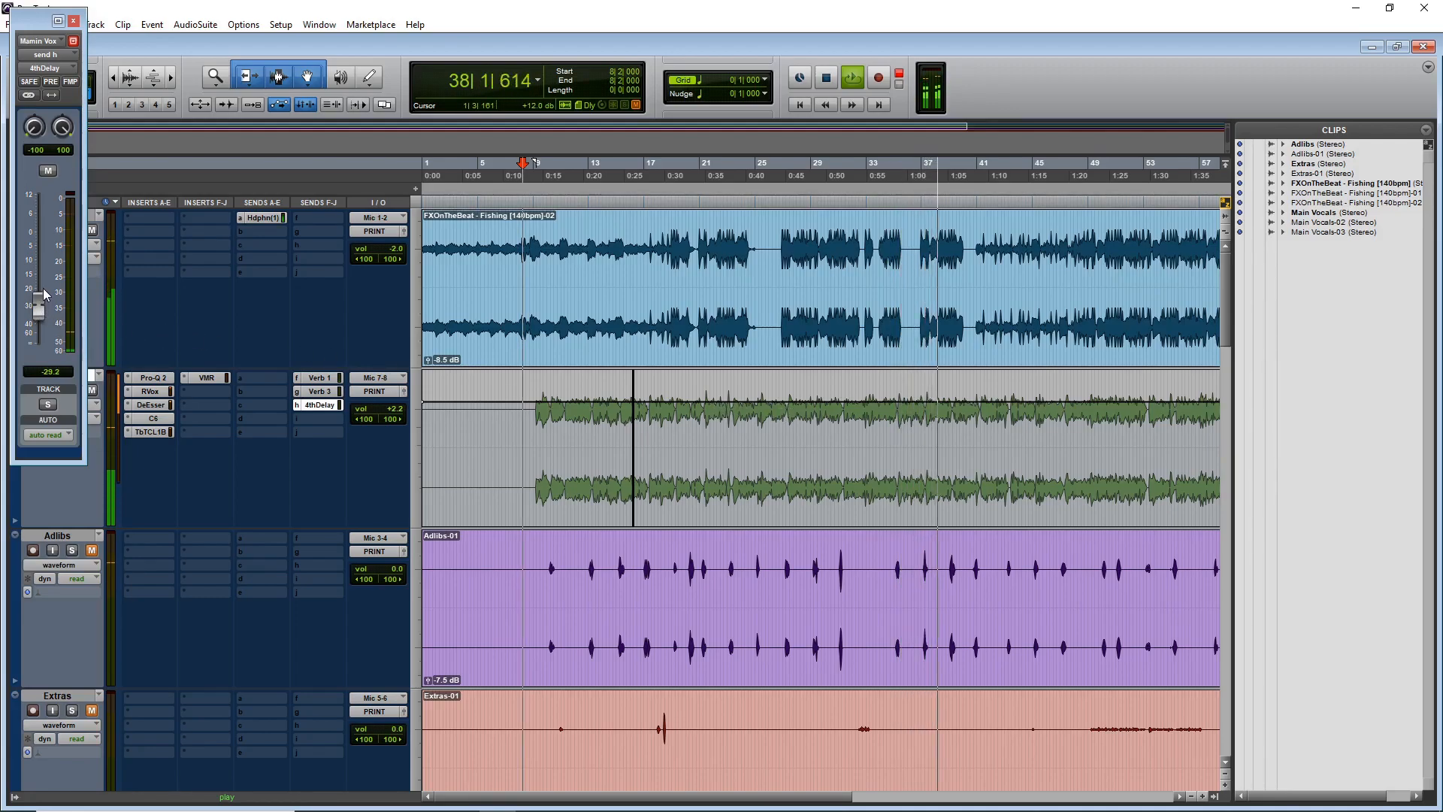
# - Add a stereo 8thDelay bus to send I of Mamin Vox and set its level to about -33.5 dB during playback
pyautogui.click(325, 419)
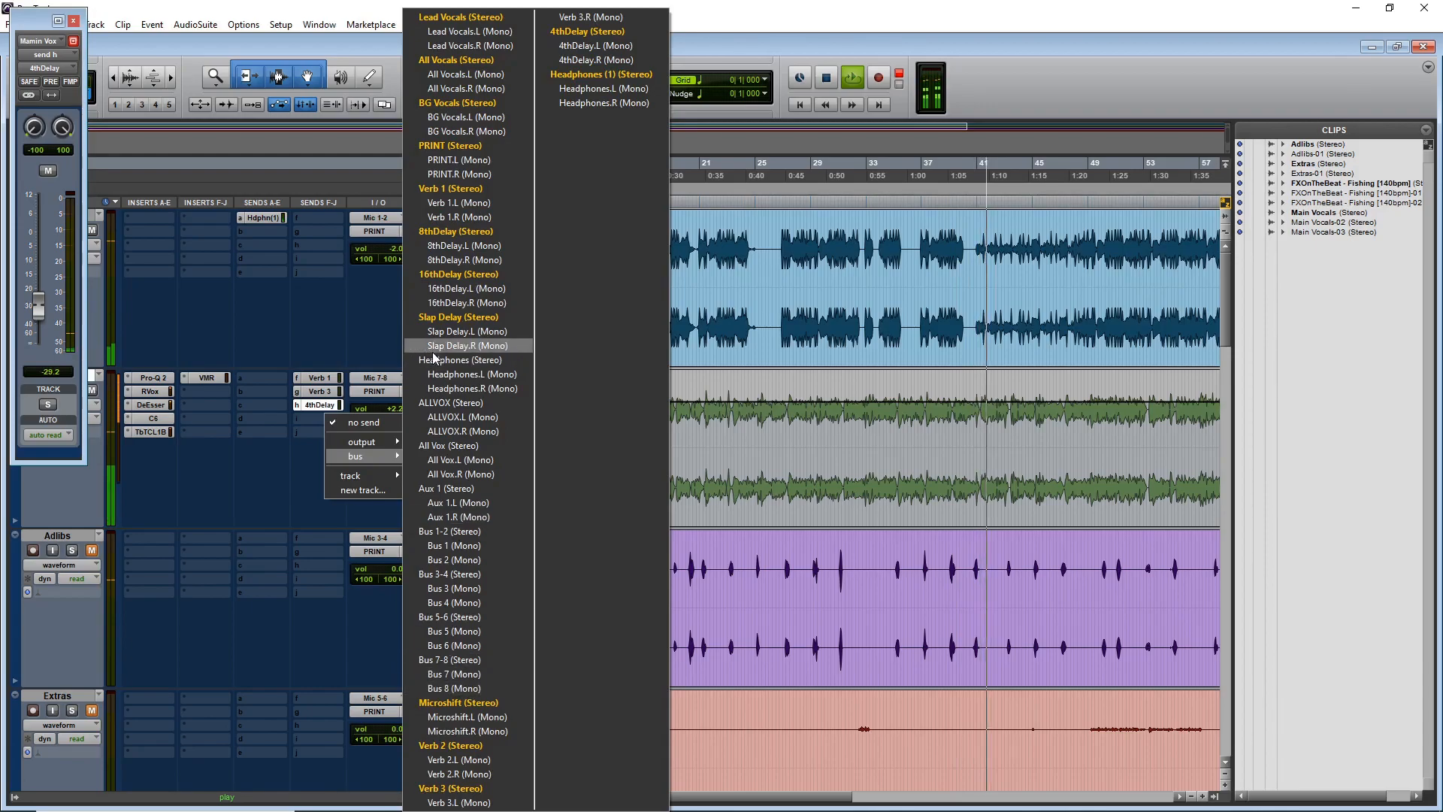
pyautogui.click(442, 235)
pyautogui.press('space')
pyautogui.moveTo(38, 346); pyautogui.dragTo(73, 326)
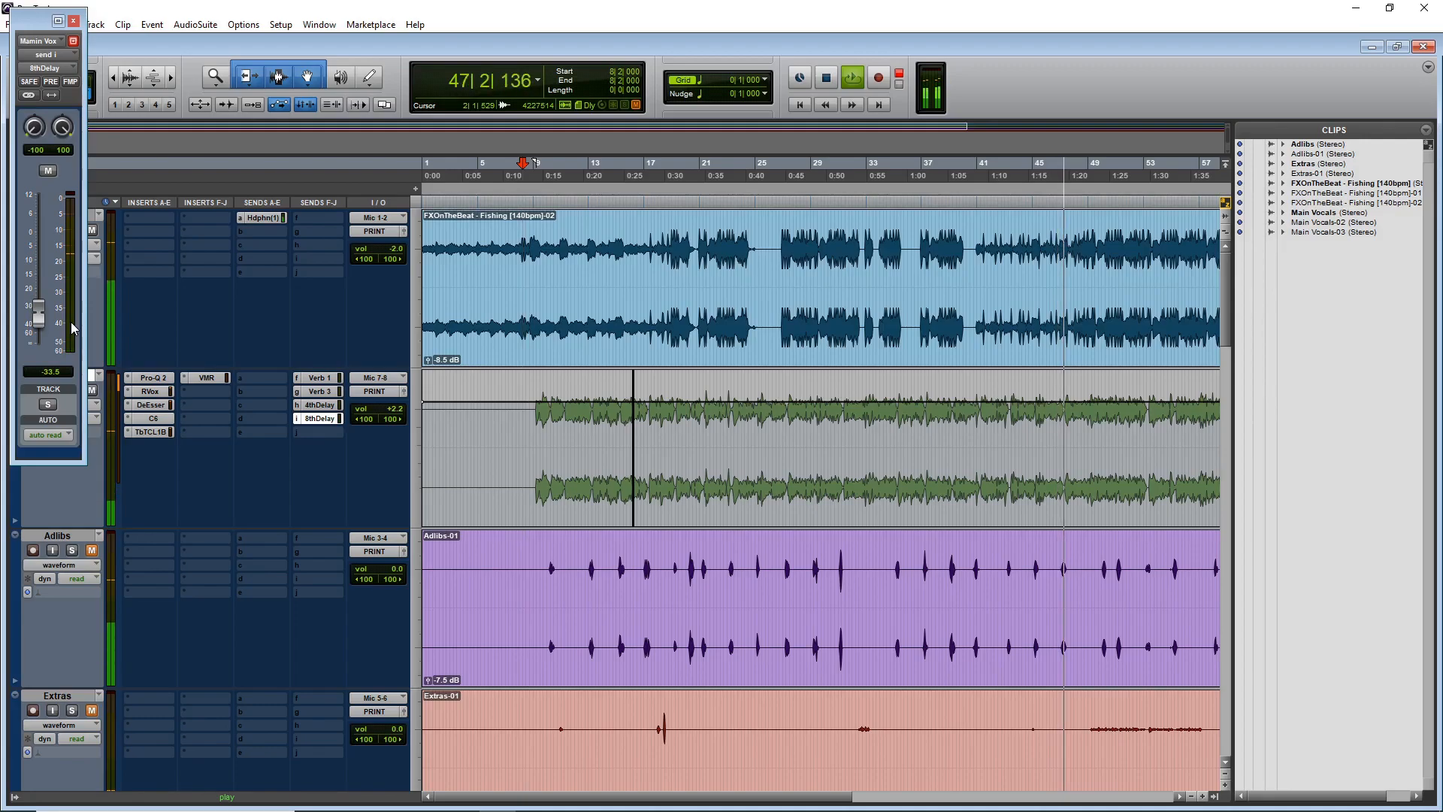
pyautogui.click(93, 233)
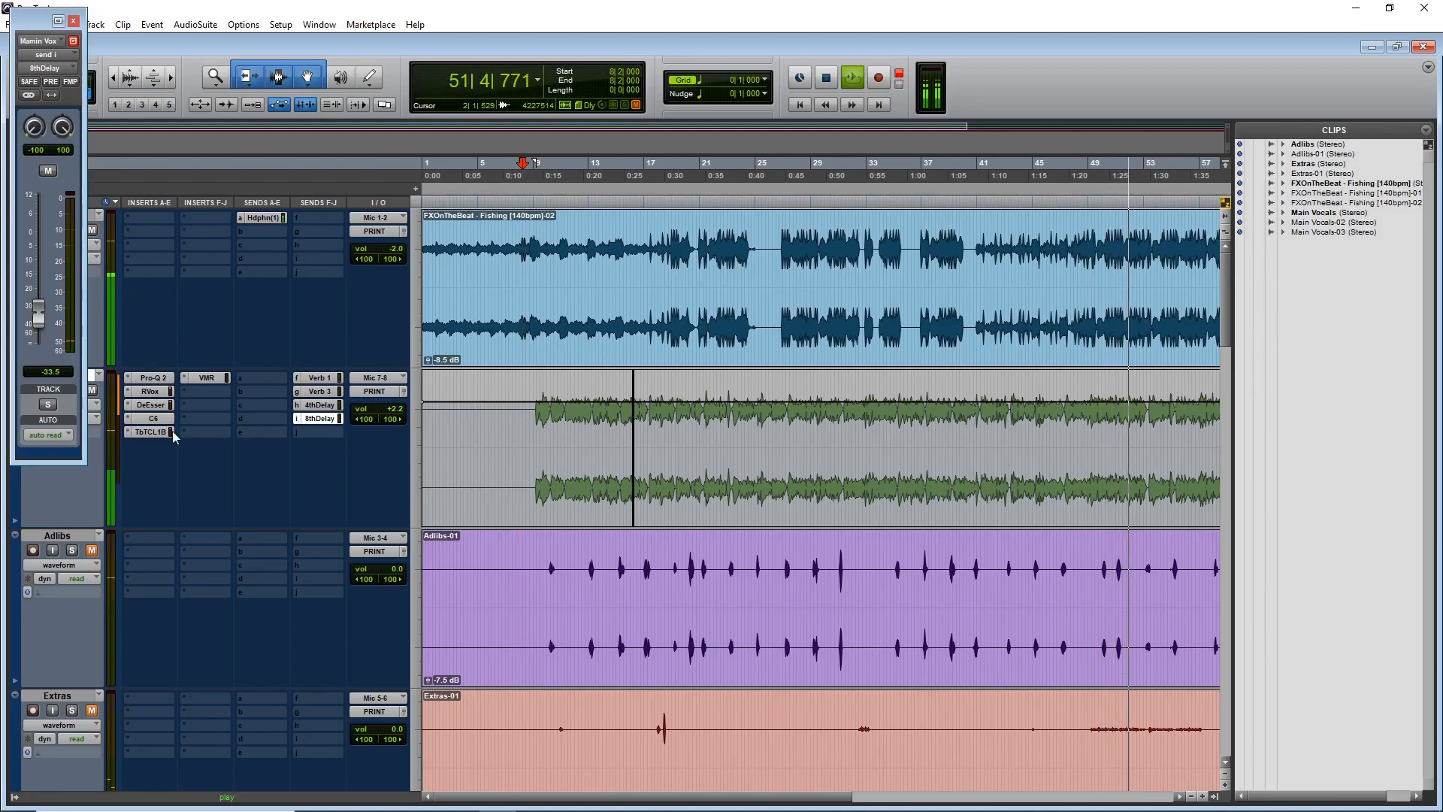
# - Lower the Mamin Vox fader to about +2.0 dB and compare the mix with the Final Mix.mp3 reference in Ozone 8 on PRINT
pyautogui.hotkey('ctrl', '=')
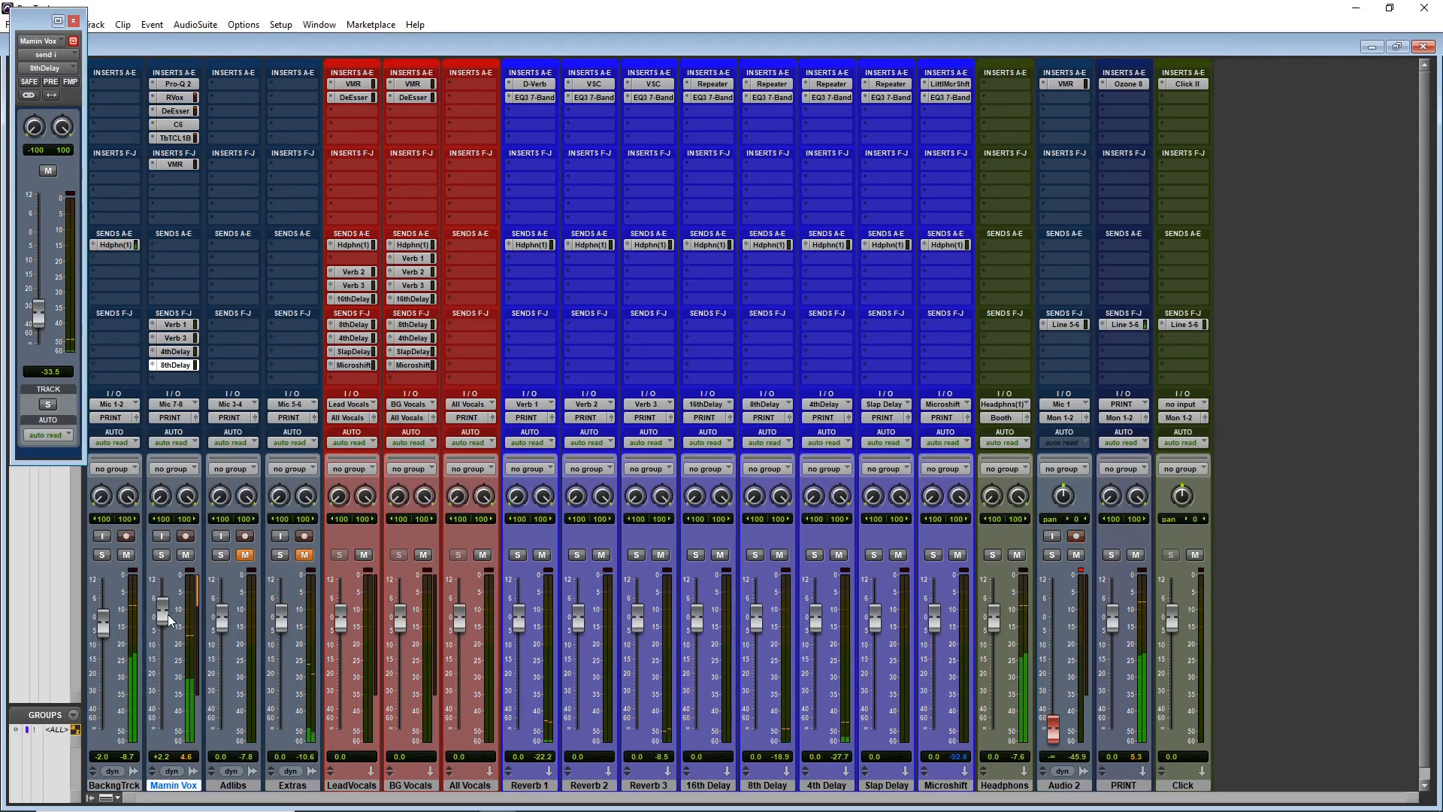
pyautogui.moveTo(167, 621); pyautogui.dragTo(167, 634)
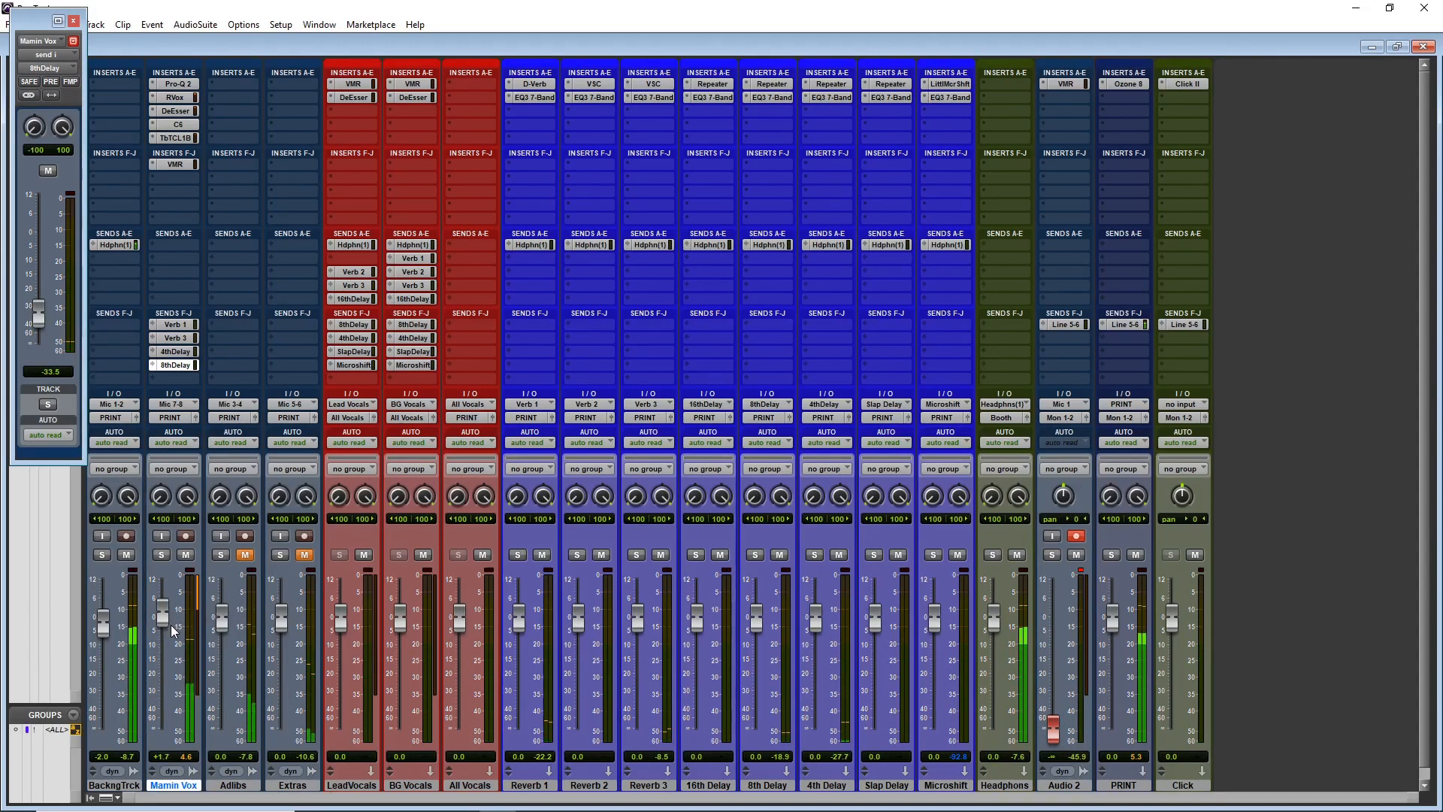
pyautogui.click(1128, 83)
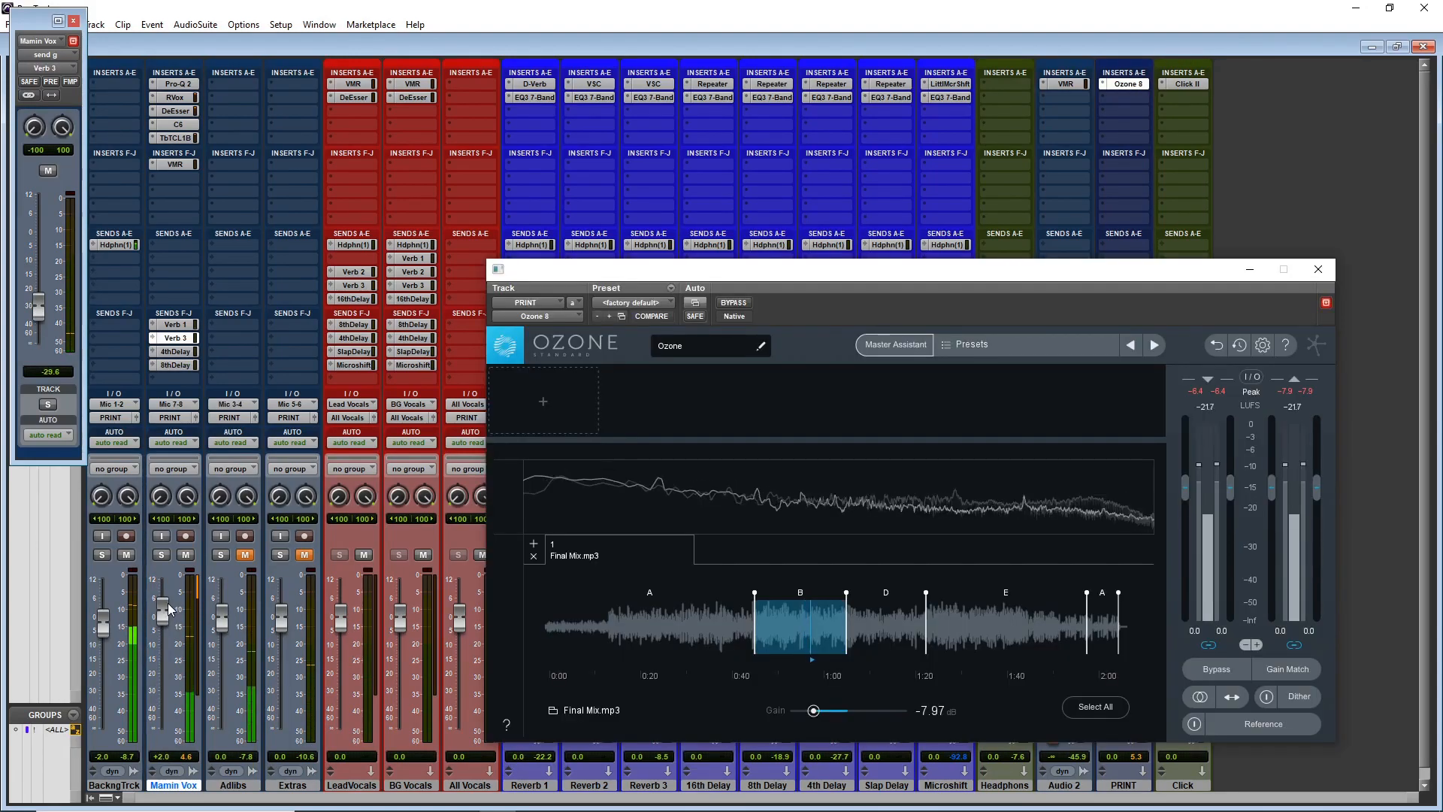
pyautogui.hotkey('ctrl', '=')
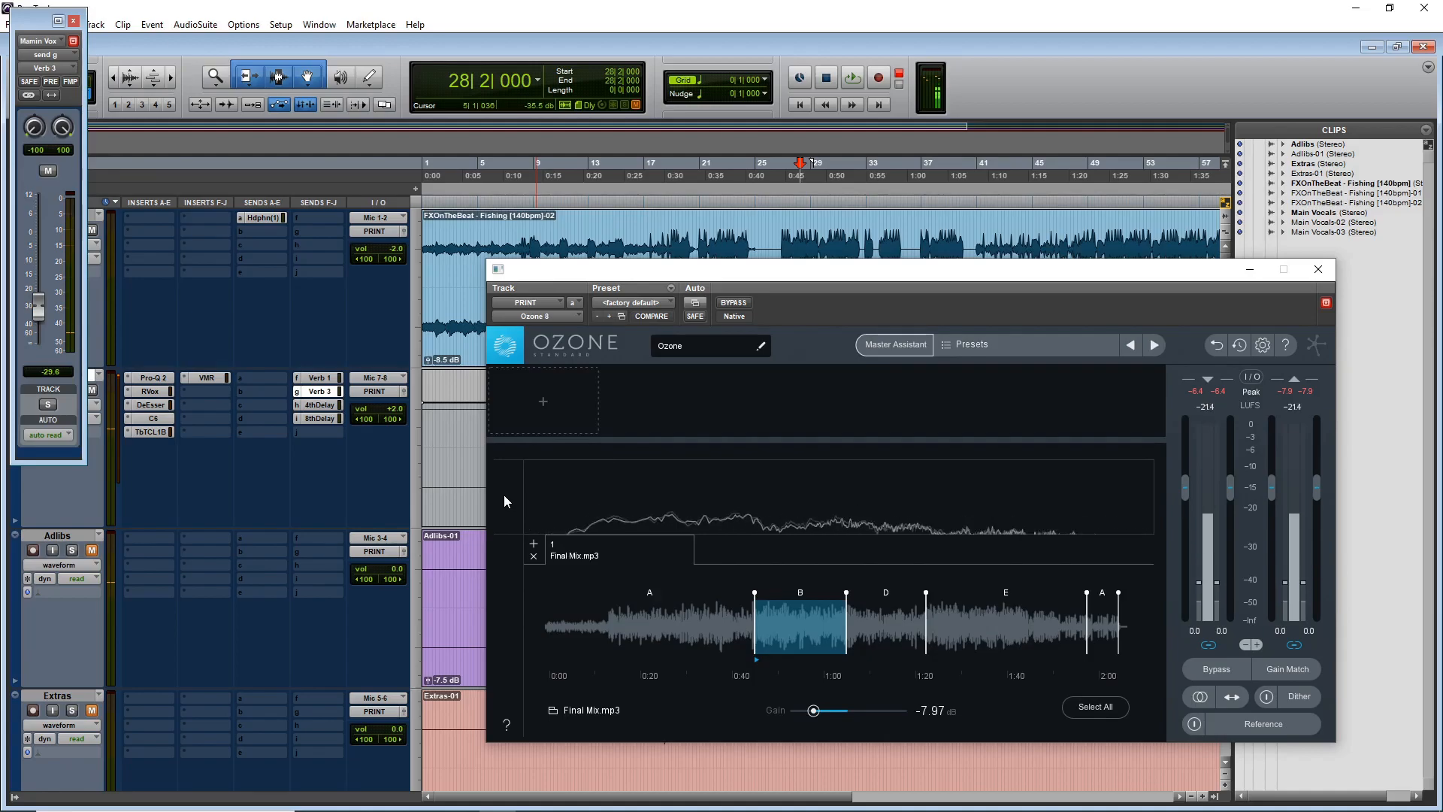
pyautogui.click(1304, 276)
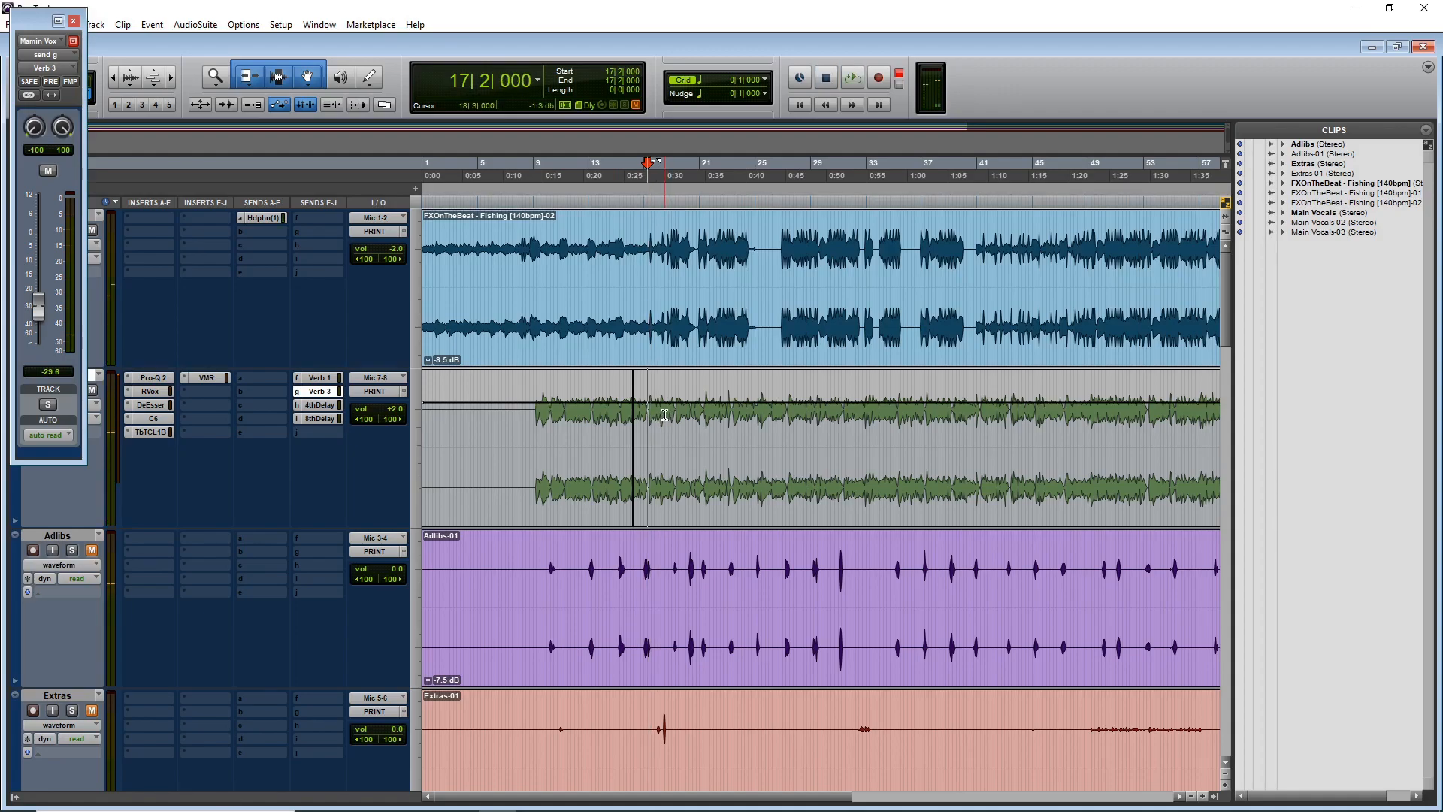
# - Audition the vocal in the Edit window and raise the Mamin Vox volume automation between bars 31 and 32 to about +3.2 dB
pyautogui.press('space')
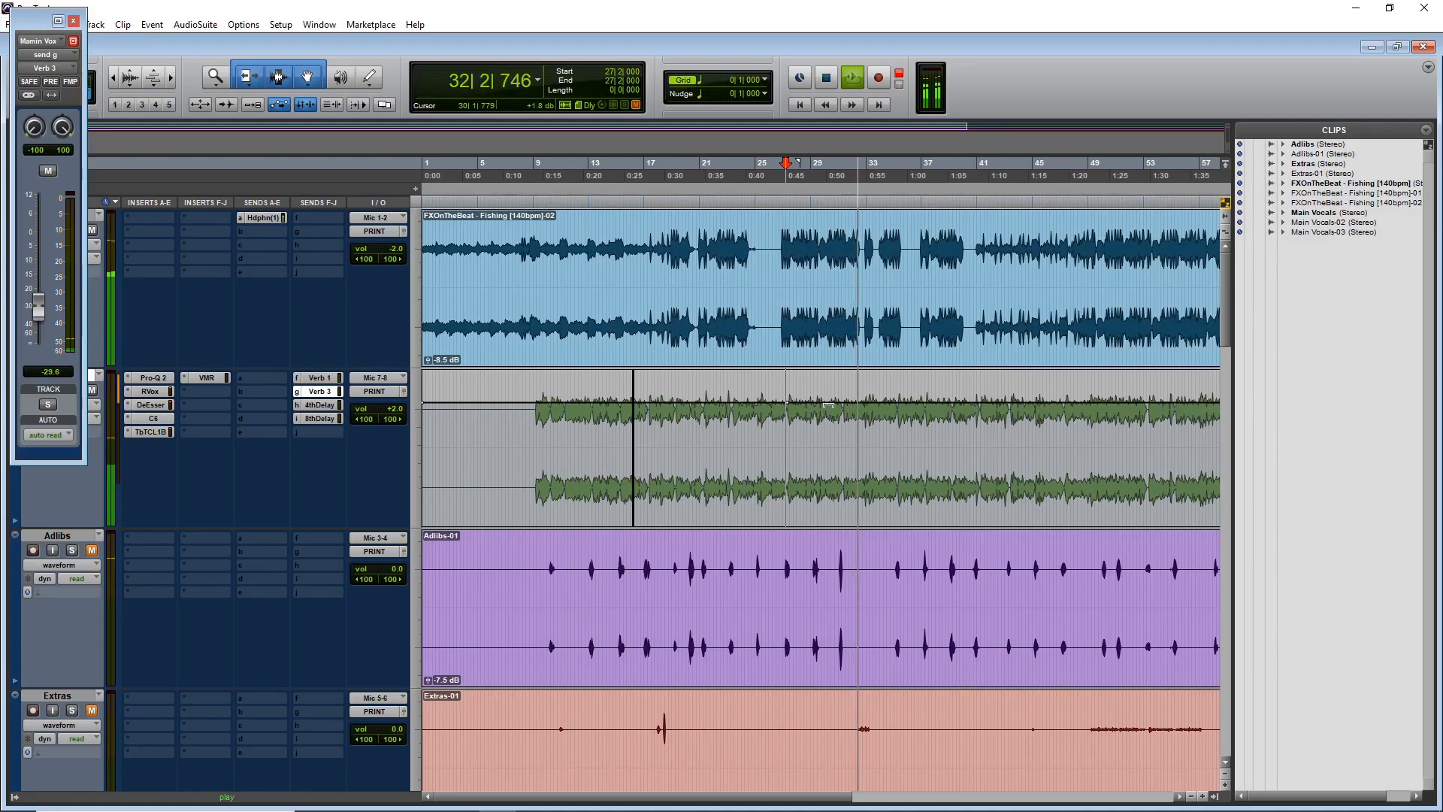
pyautogui.press('space')
pyautogui.click(843, 415)
pyautogui.press('t')
pyautogui.press('t')
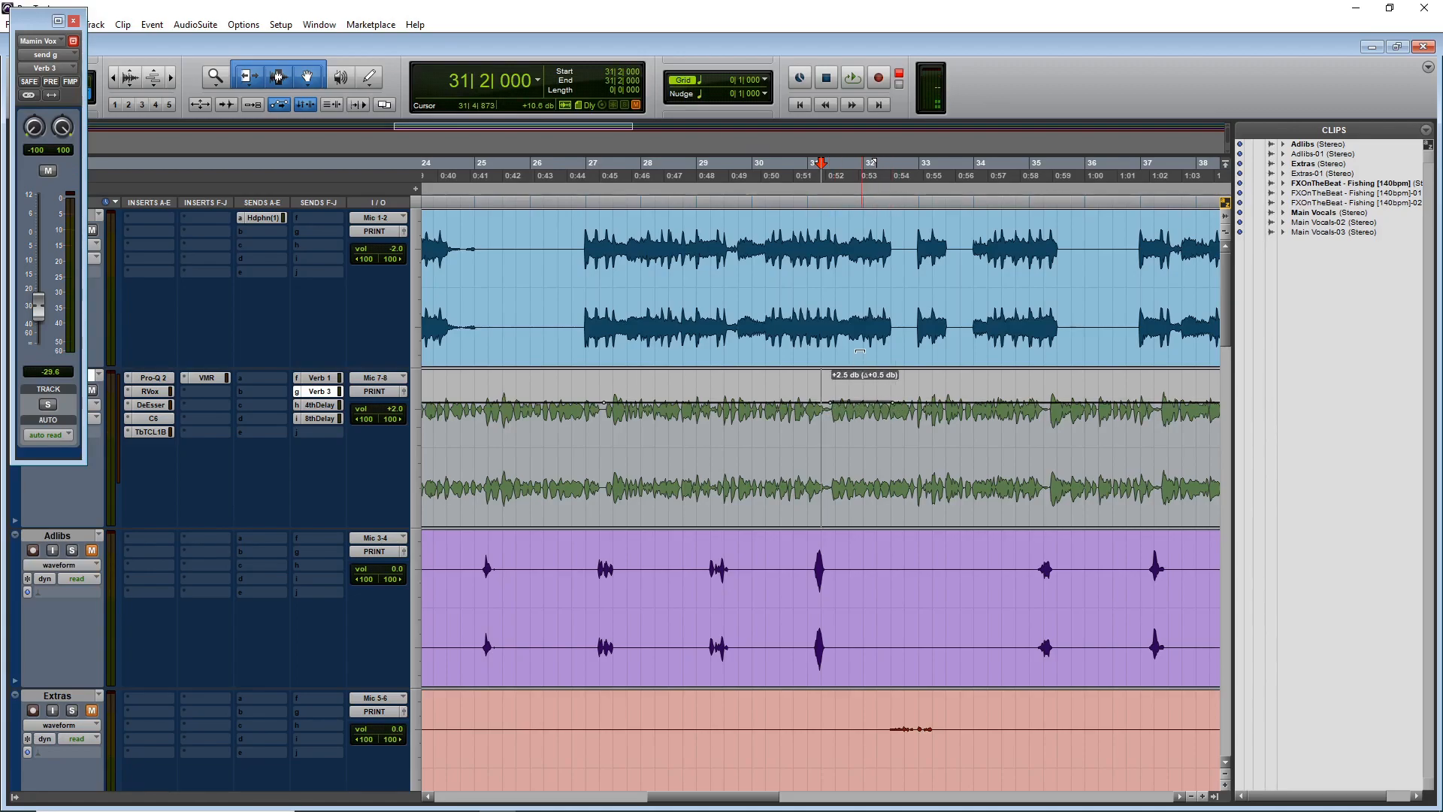
pyautogui.moveTo(863, 325); pyautogui.dragTo(863, 325)
# - Play the song from bar 29 to check the raised vocal passage against the backing track
pyautogui.press('space')
pyautogui.click(737, 411)
pyautogui.press('space')
pyautogui.press('space')
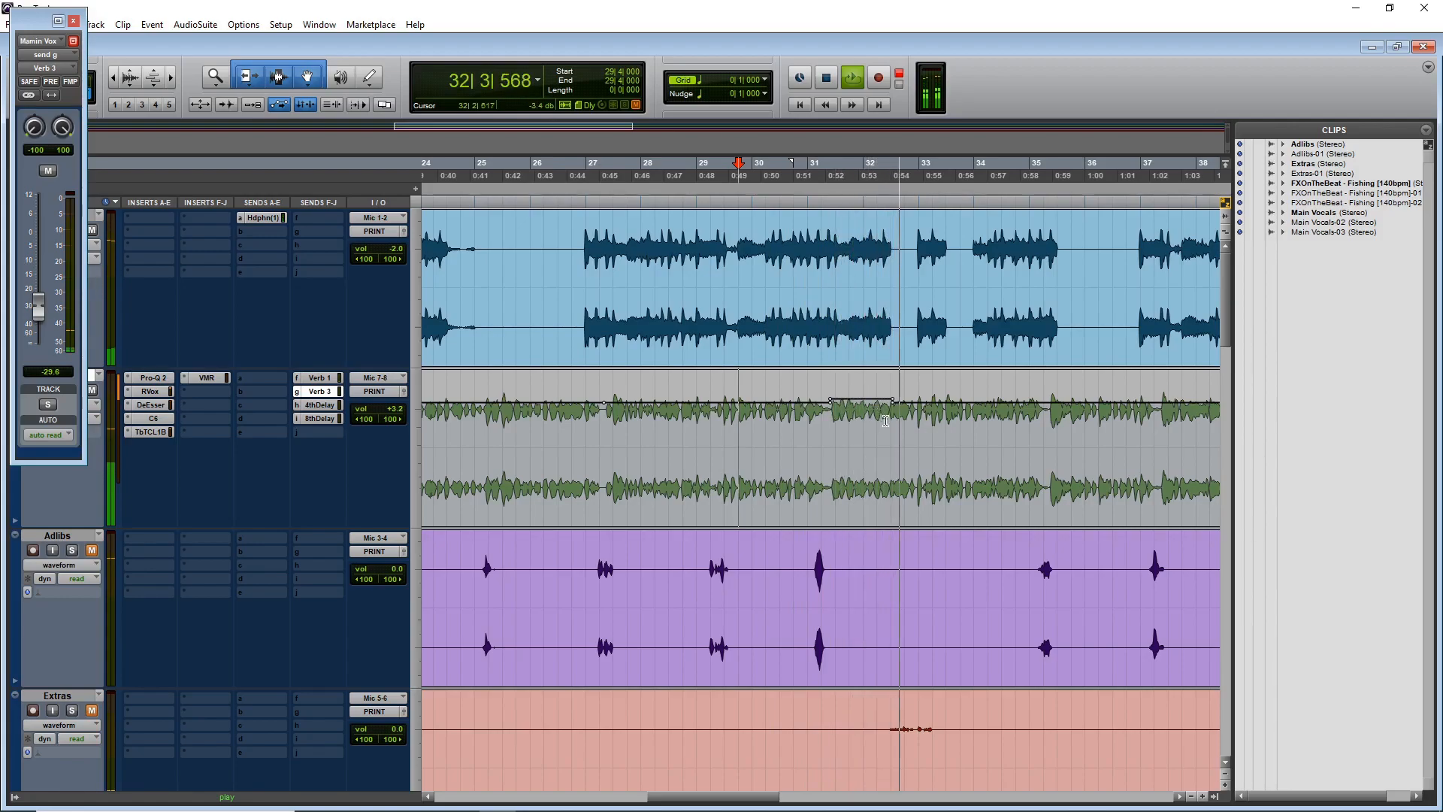
pyautogui.moveTo(865, 400); pyautogui.dragTo(867, 373)
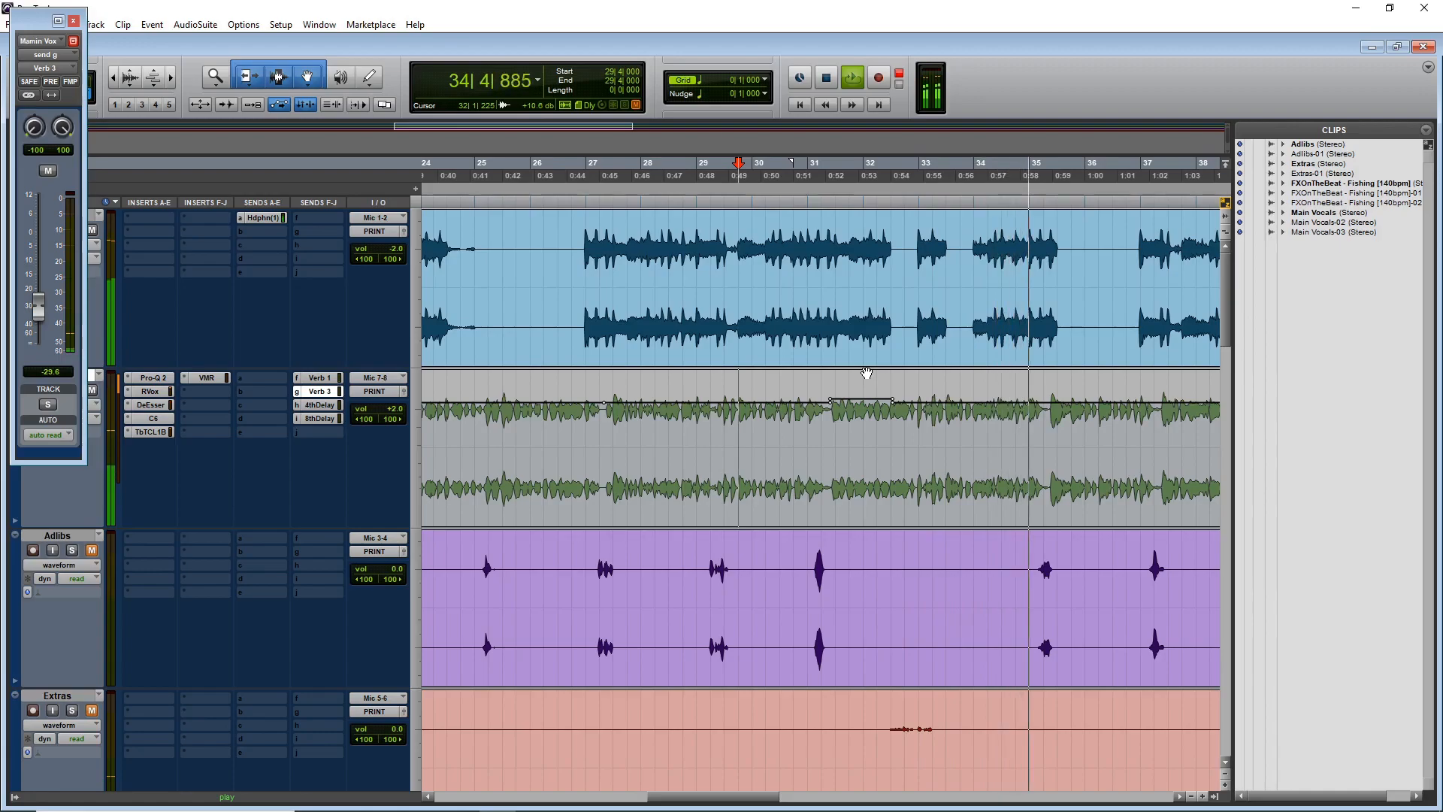
pyautogui.hotkey('ctrl', '[')
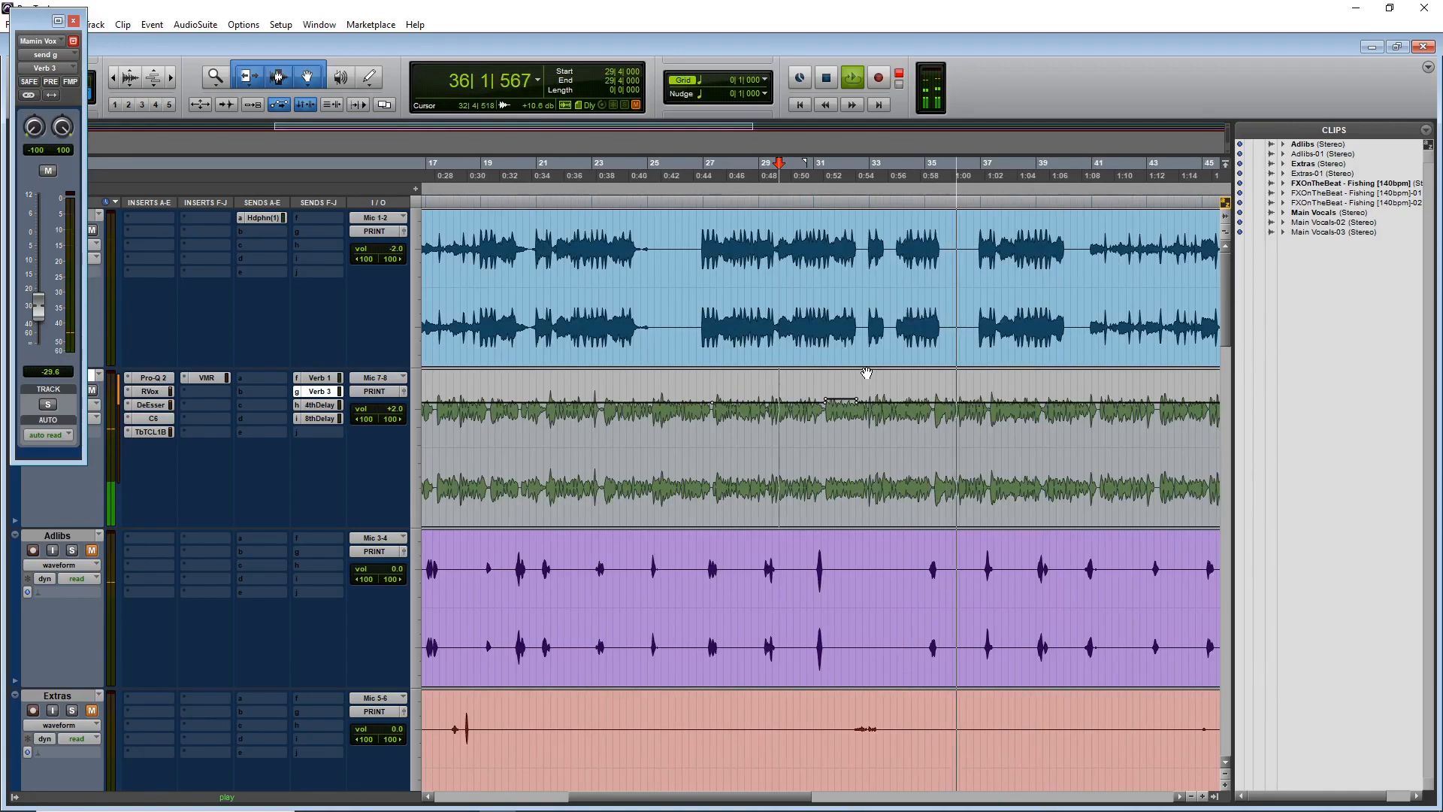
pyautogui.hotkey('ctrl', '[')
pyautogui.hotkey('ctrl', '[')
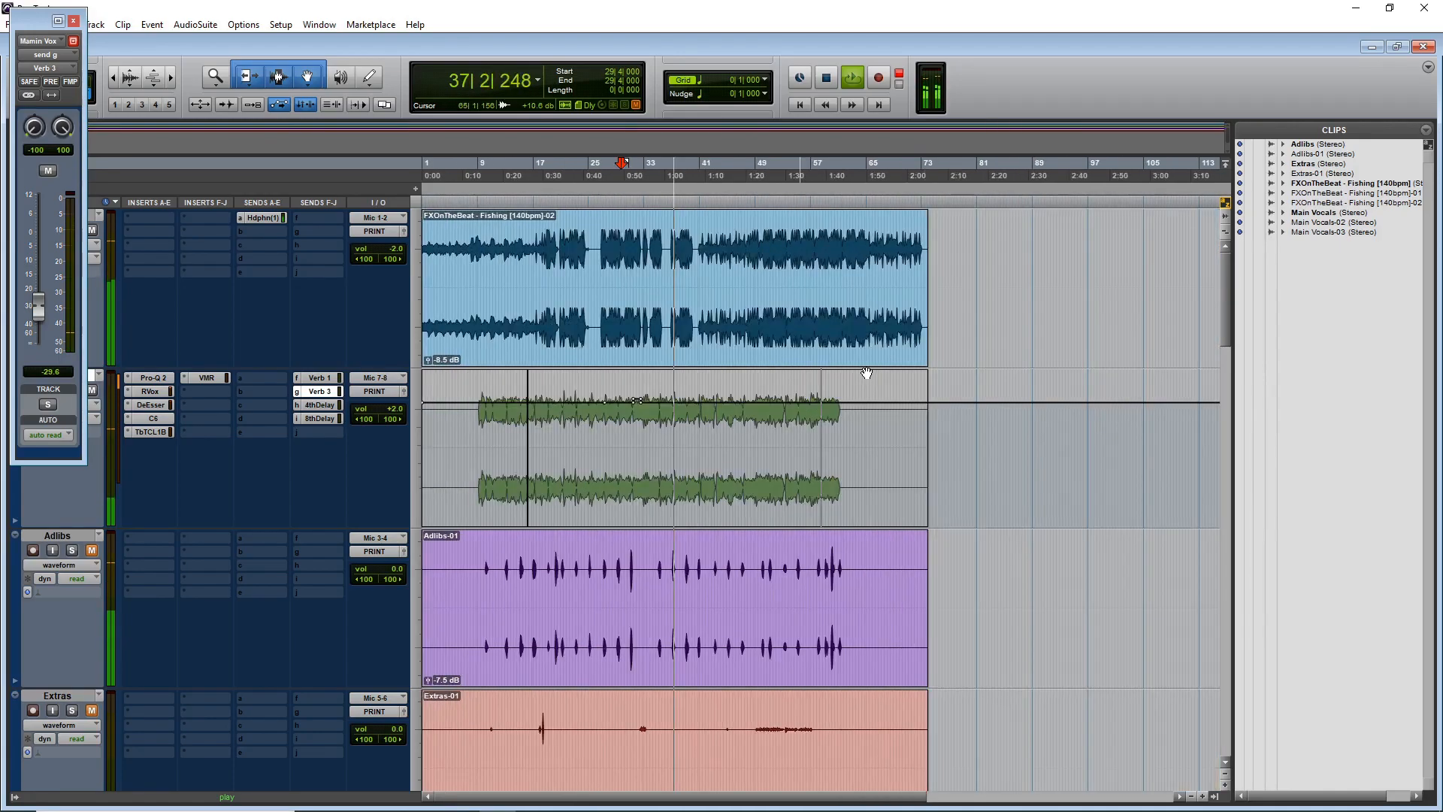
# - Check the 8thDelay send of Mamin Vox and inspect the mix with Ozone 8 on PRINT during playback from bar 17
pyautogui.press('space')
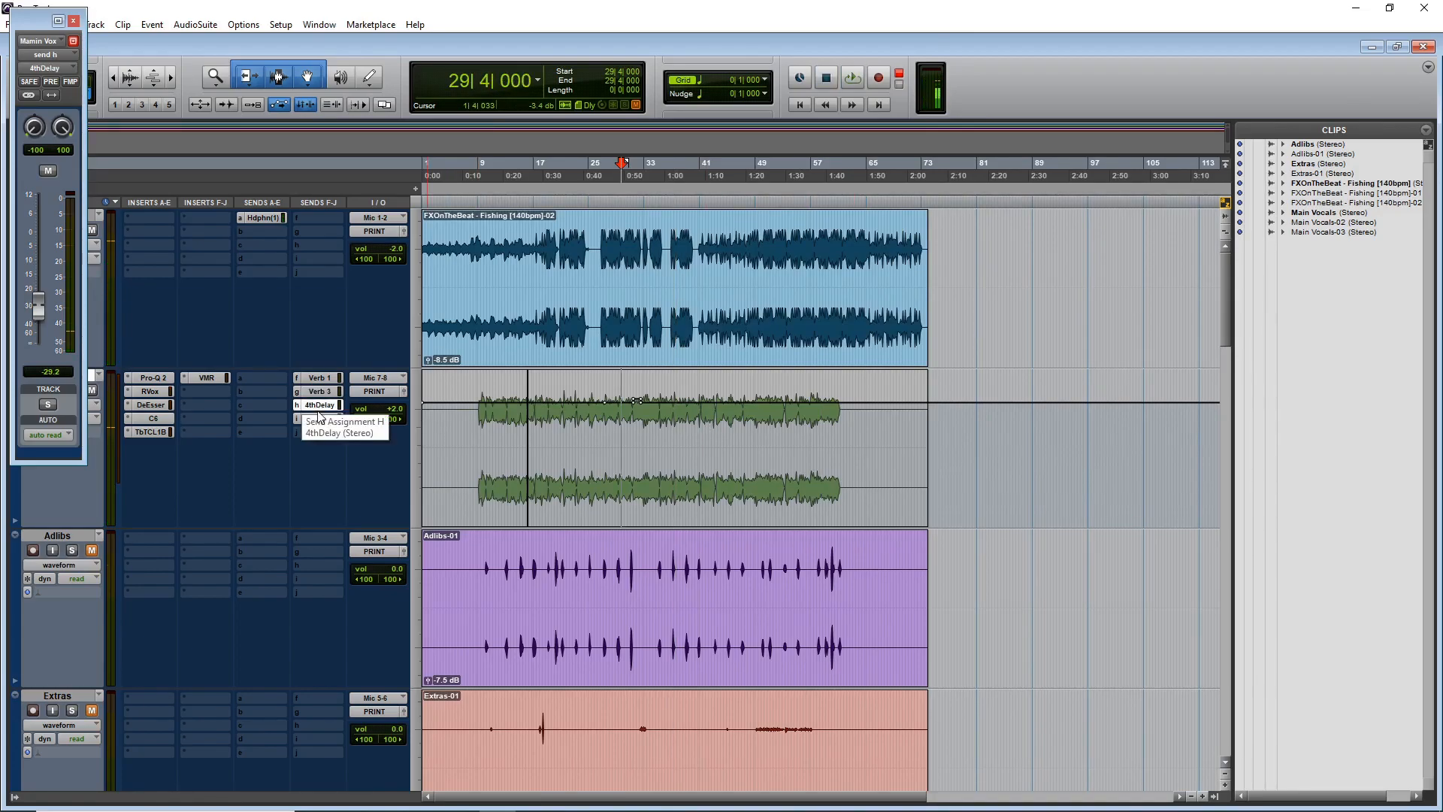
pyautogui.click(320, 419)
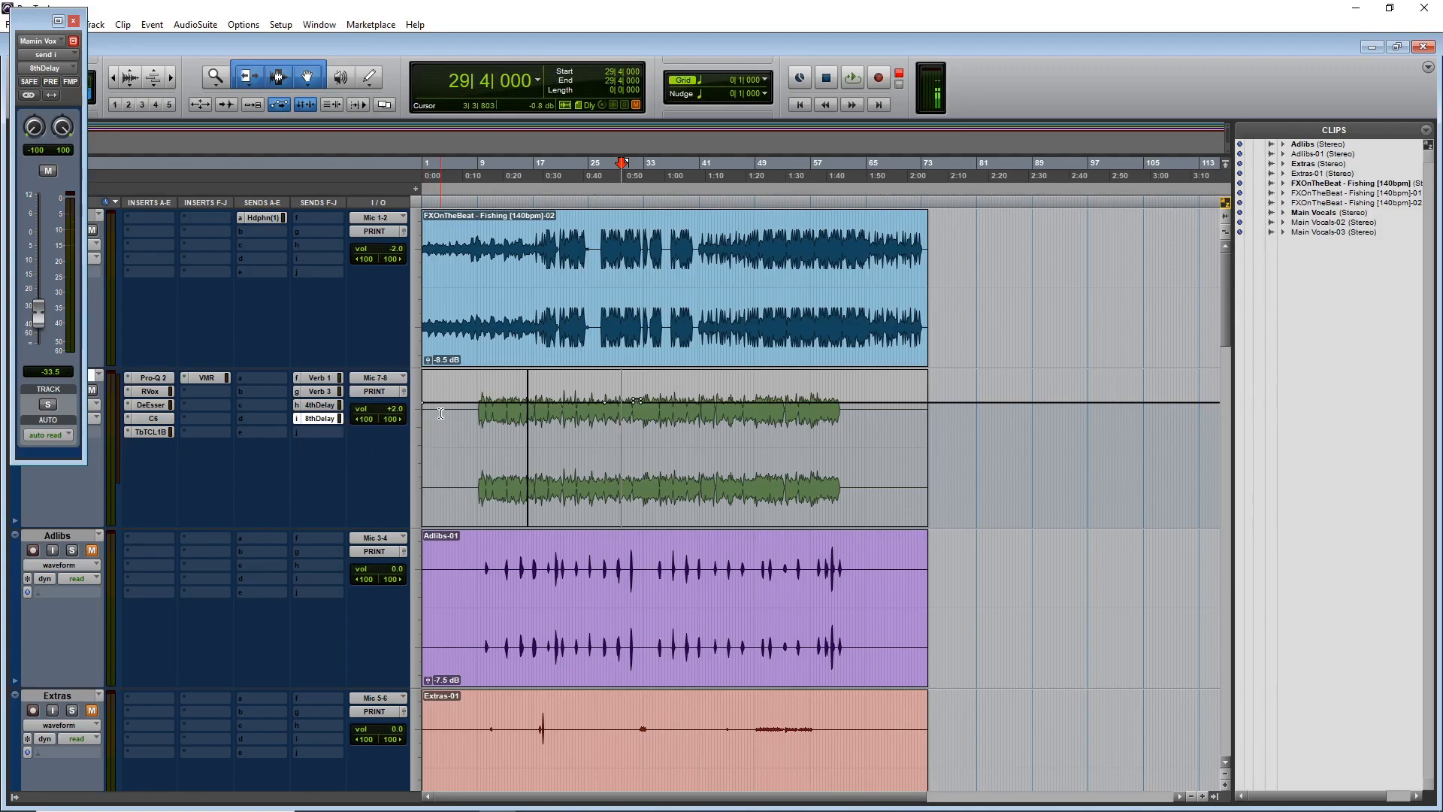
pyautogui.press('space')
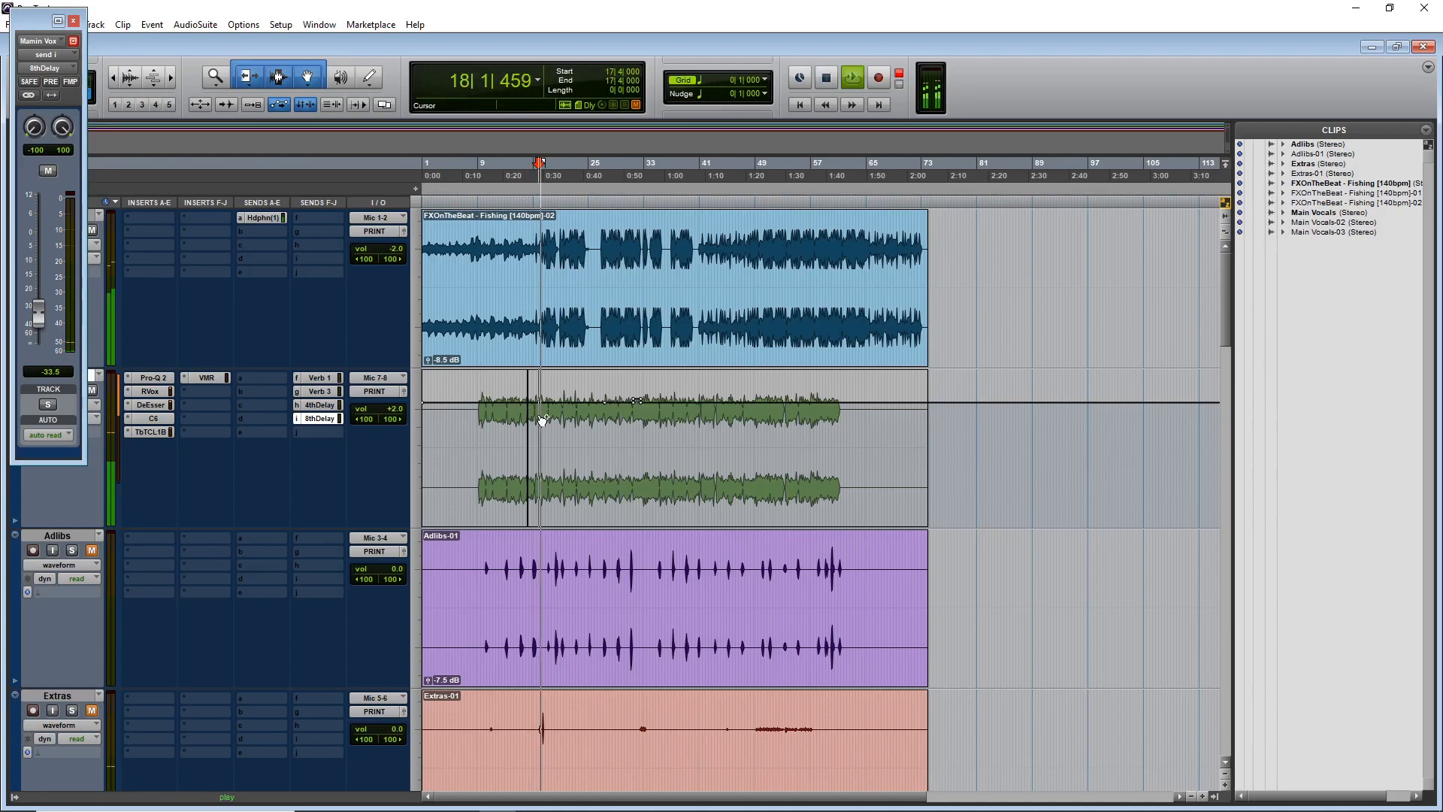
pyautogui.hotkey('ctrl', '=')
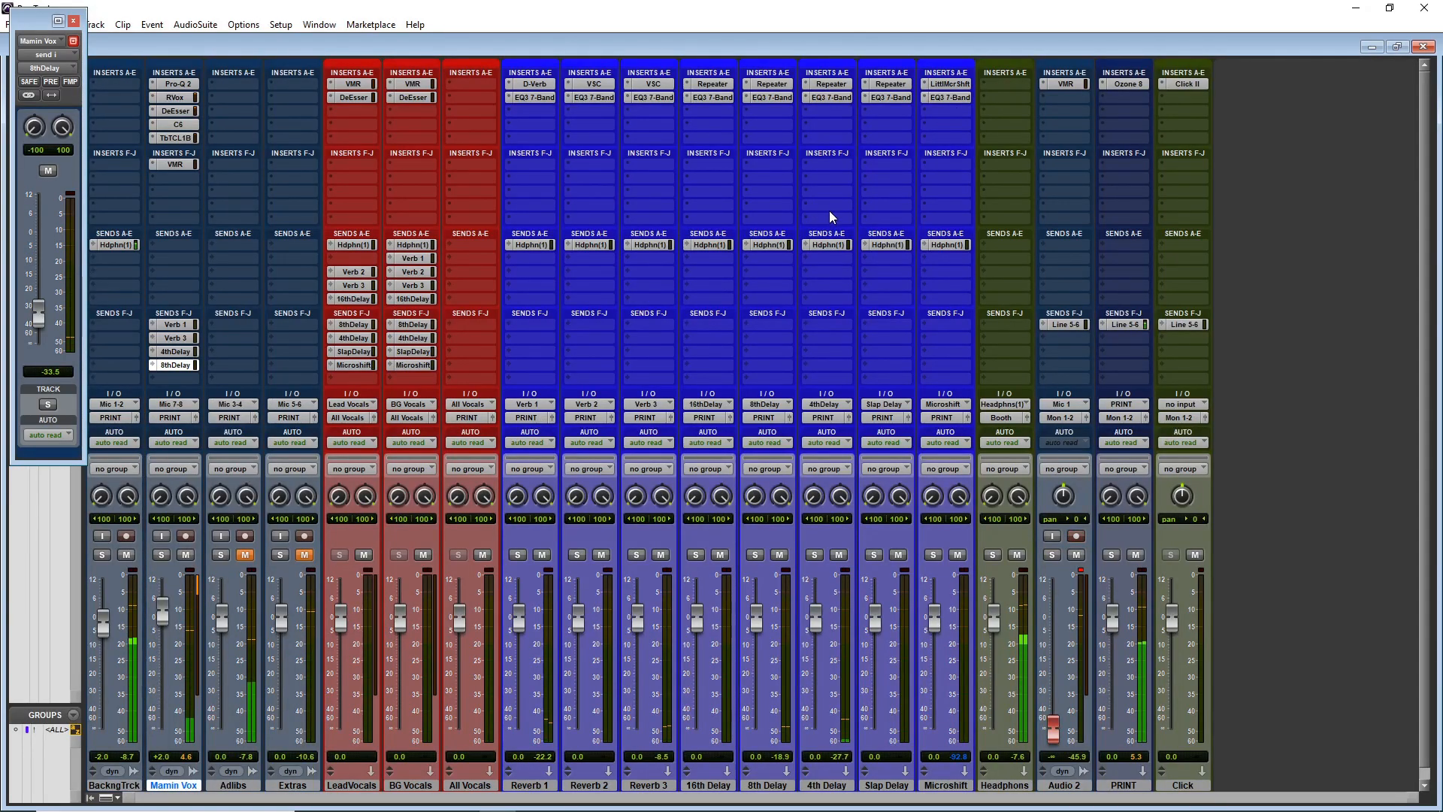
pyautogui.hotkey('ctrl', '=')
pyautogui.hotkey('ctrl', '=')
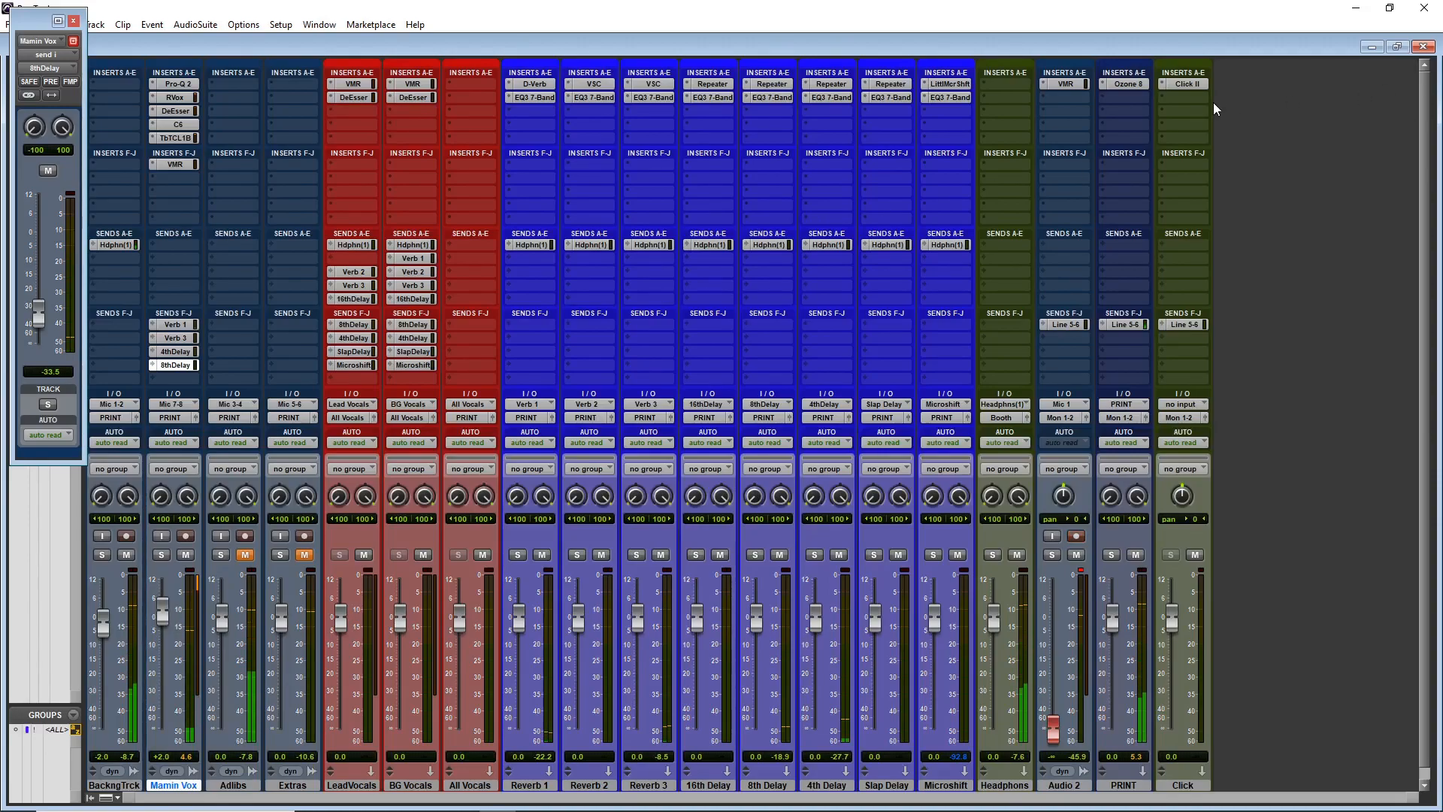
pyautogui.click(1123, 84)
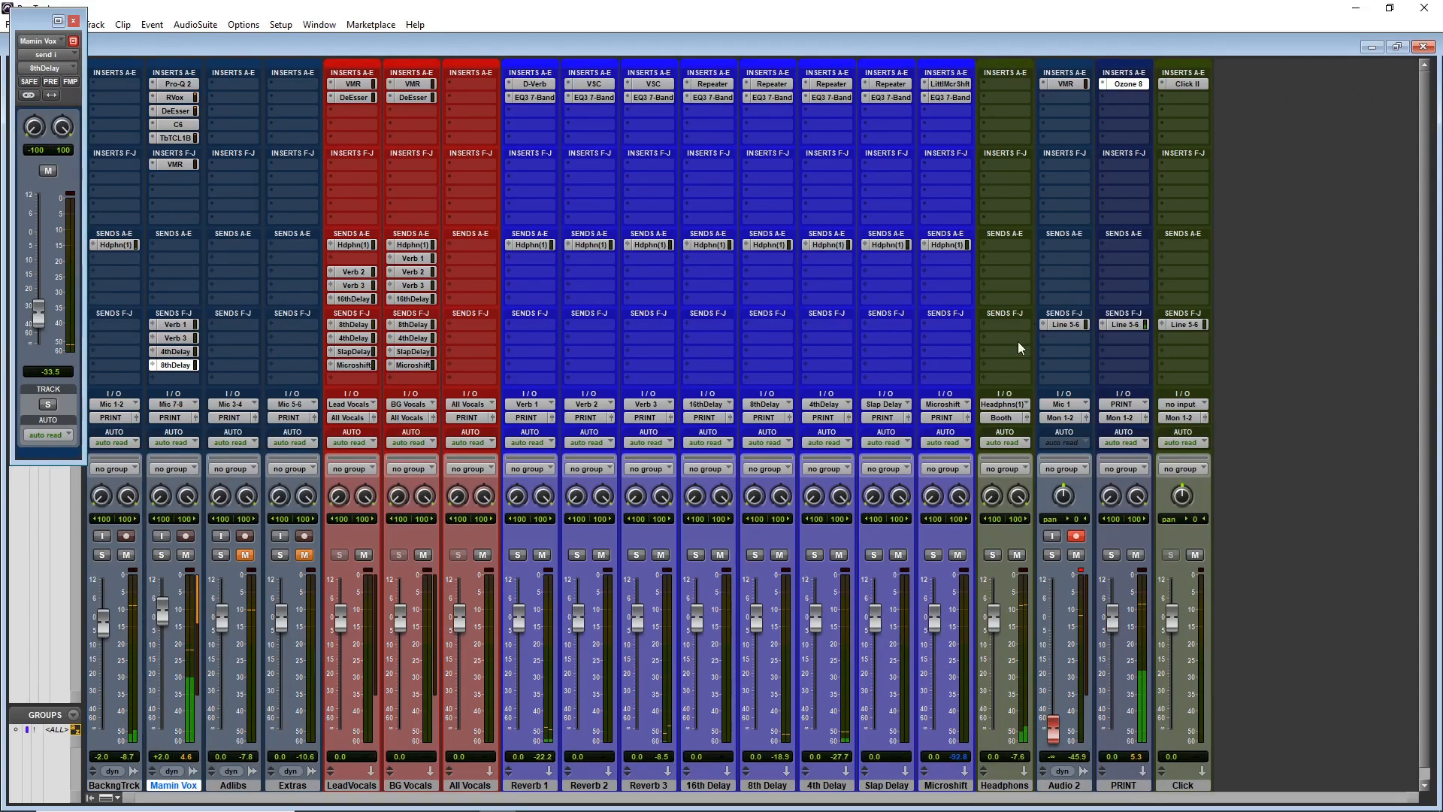
pyautogui.hotkey('ctrl', '=')
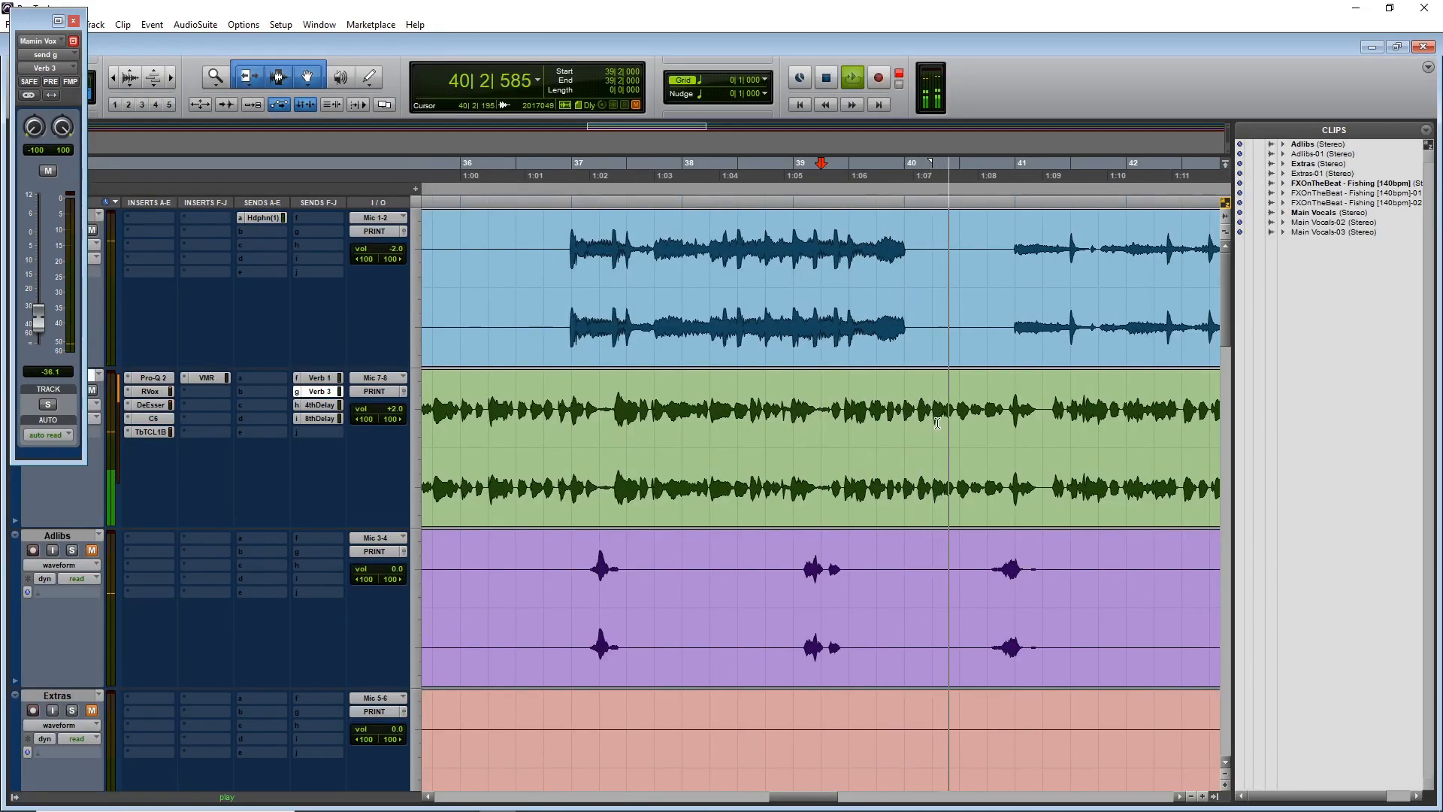
# - Separate the Mamin Vox clip over the range from 40|1|000 to 41|2|000, where the backing track drops out
pyautogui.moveTo(912, 444); pyautogui.dragTo(1043, 450)
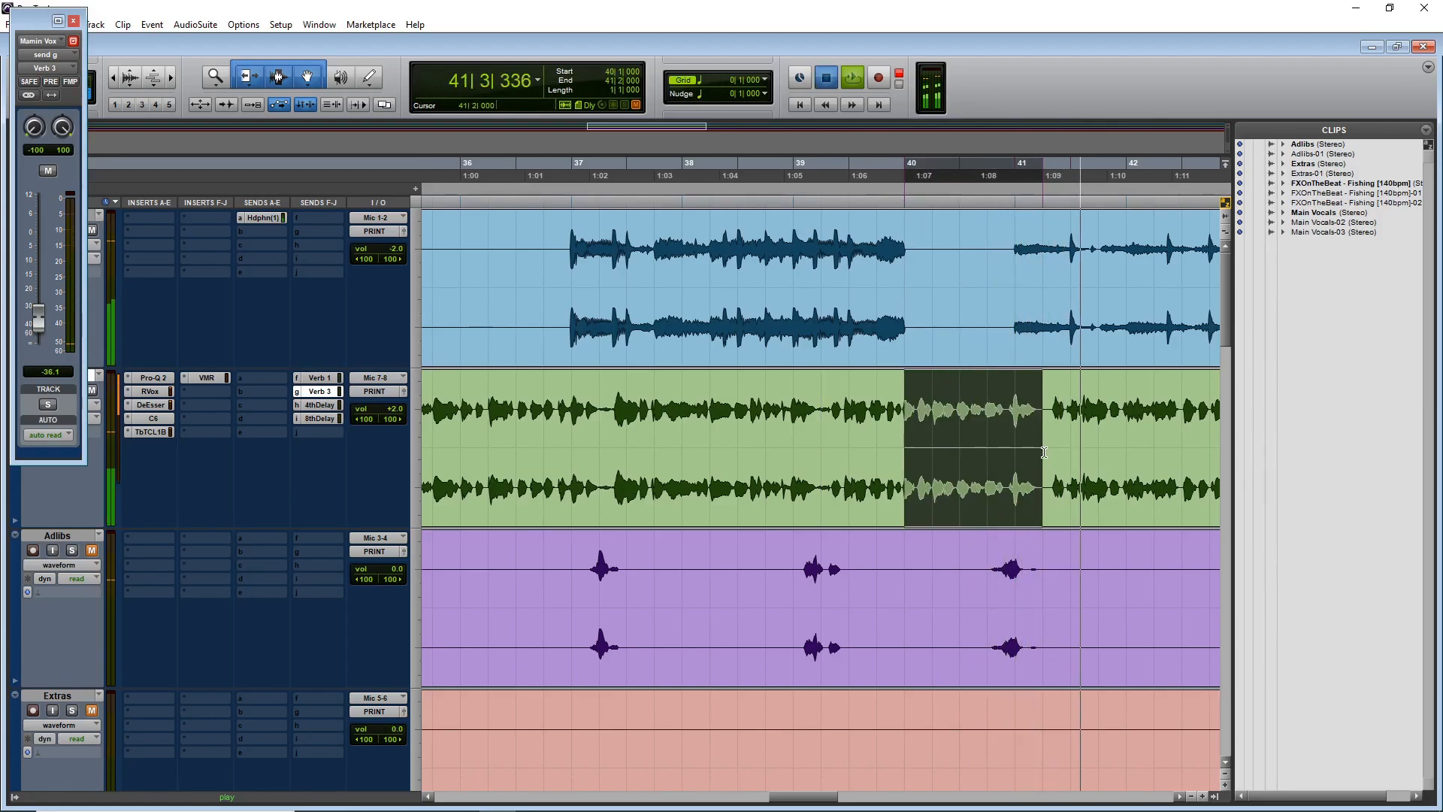
pyautogui.press('space')
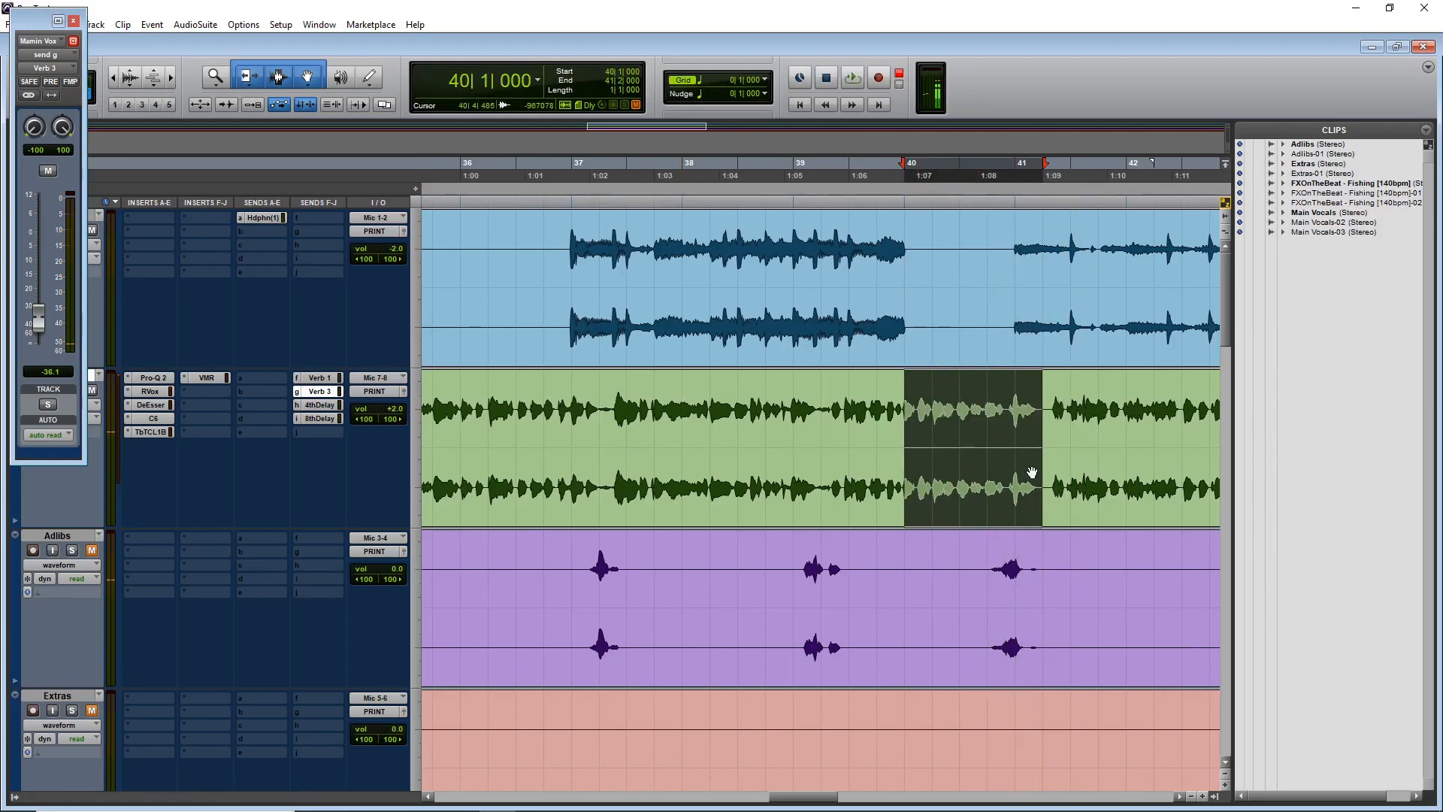
pyautogui.rightClick(959, 442)
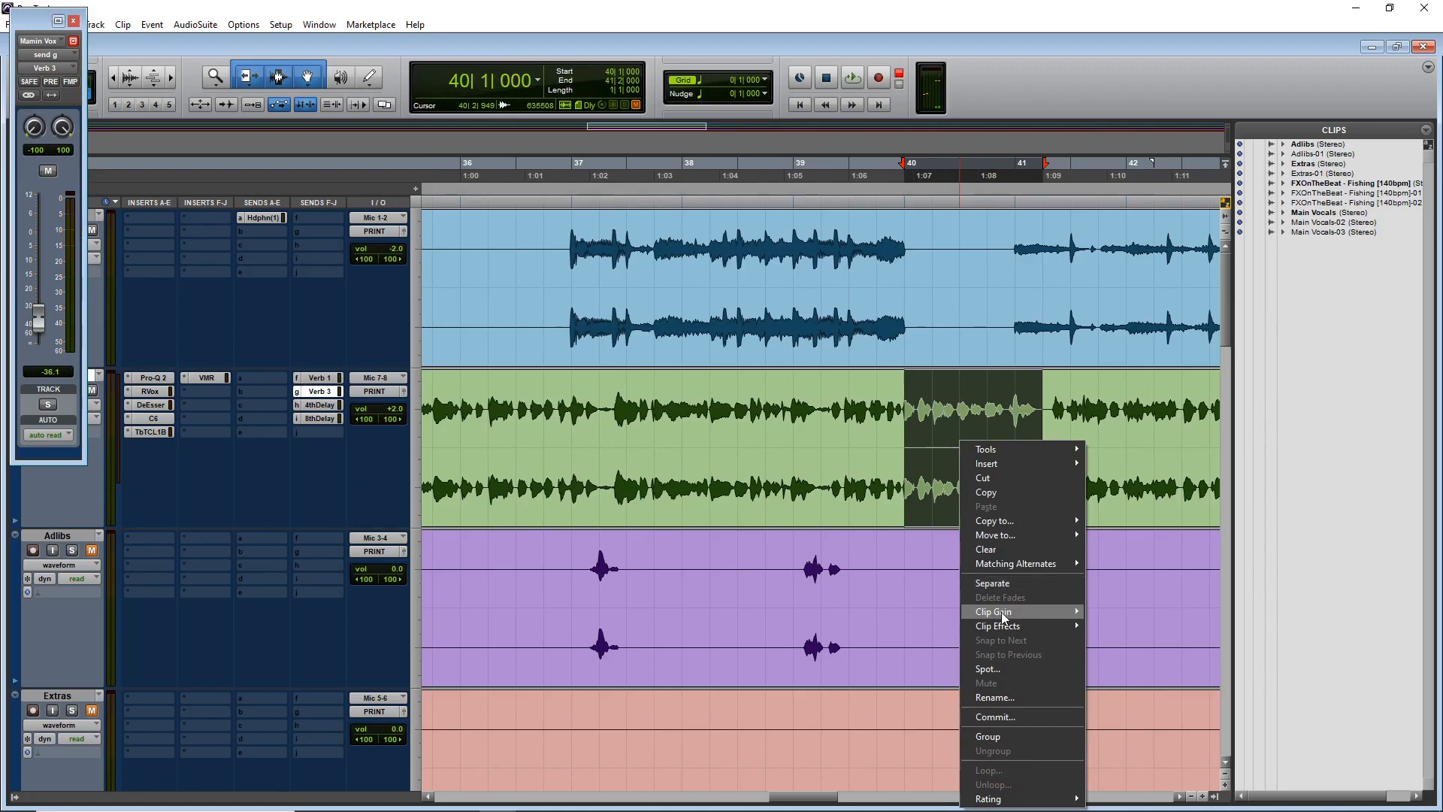
pyautogui.click(993, 584)
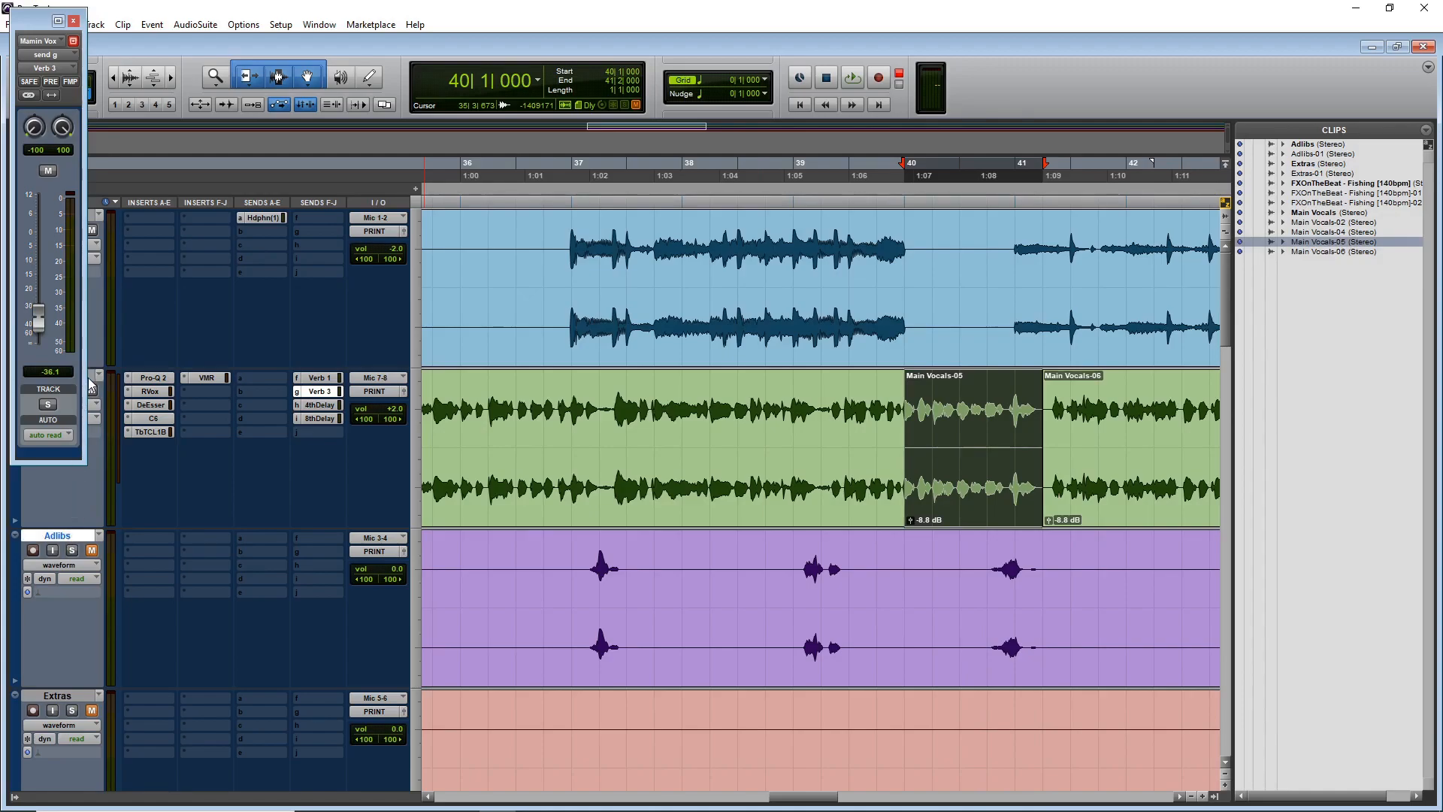
# - Duplicate the Mamin Vox track once and keep only the separated clip at bars 40 to 41 on the duplicate
pyautogui.rightClick(91, 380)
pyautogui.click(150, 519)
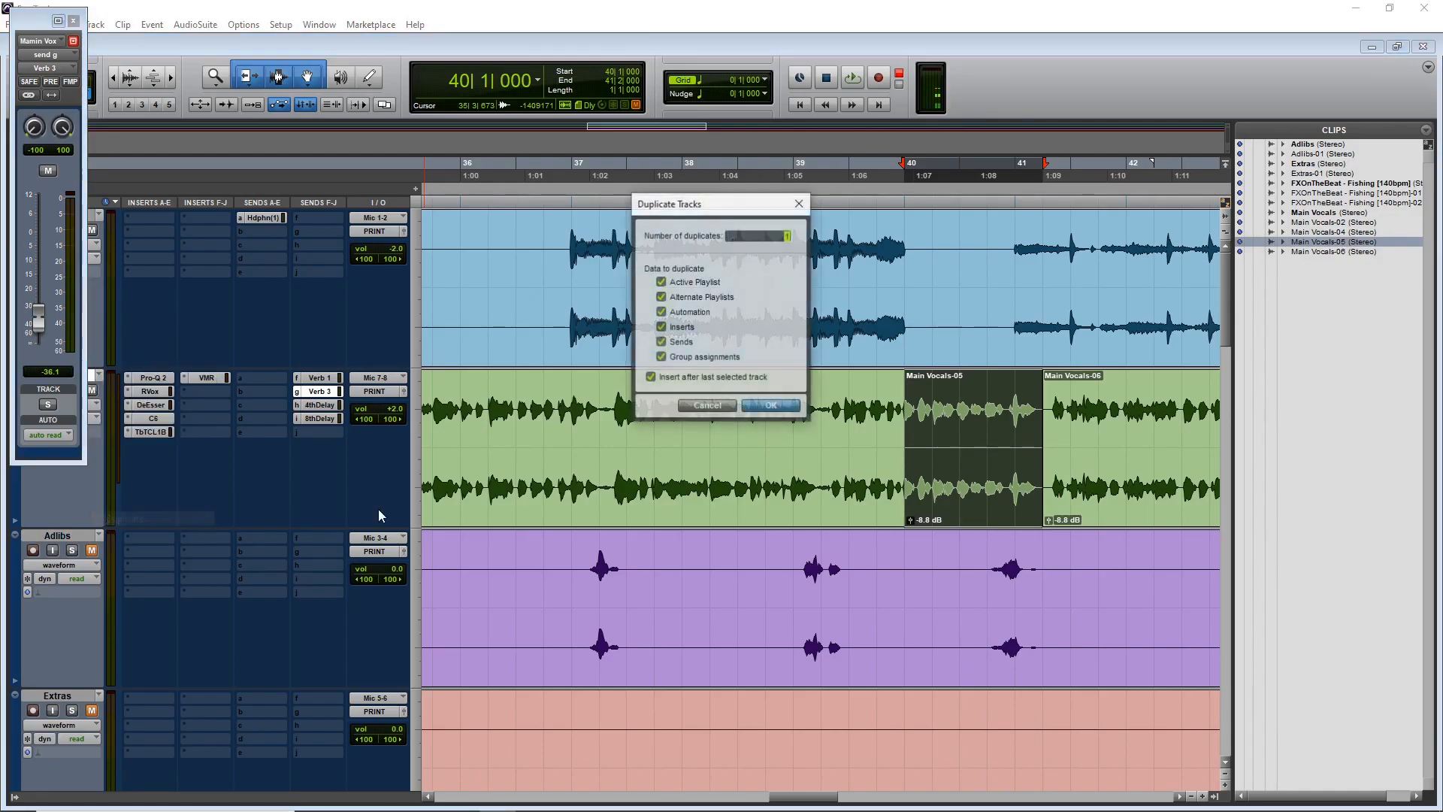
pyautogui.click(786, 407)
pyautogui.click(977, 590)
pyautogui.moveTo(962, 504); pyautogui.dragTo(968, 572)
pyautogui.scroll(-1, 969, 572)
pyautogui.click(538, 627)
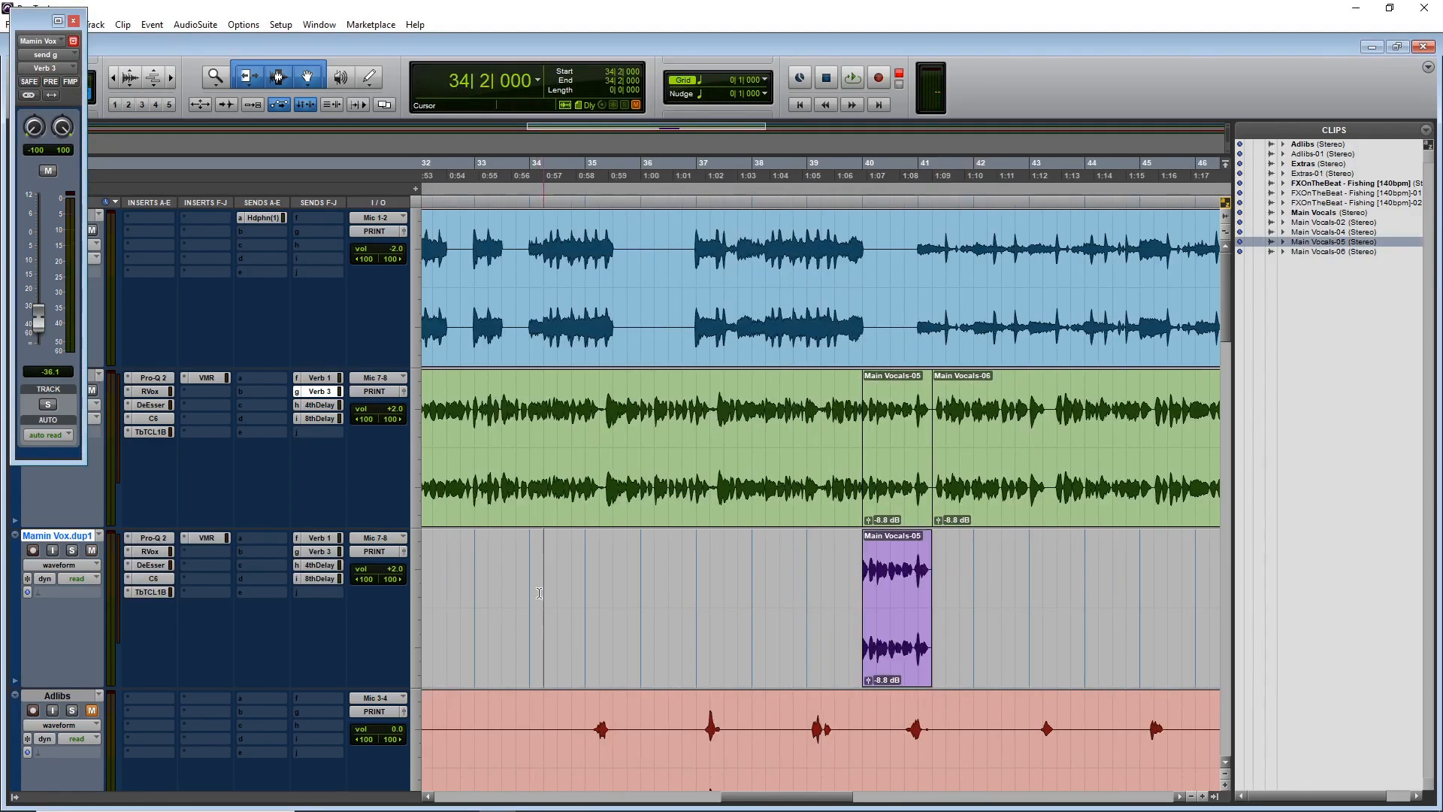
# - Insert the multichannel Pitch II plug-in on Mamin Vox.dup1 and set its coarse pitch shift to -7 semitones
pyautogui.click(209, 556)
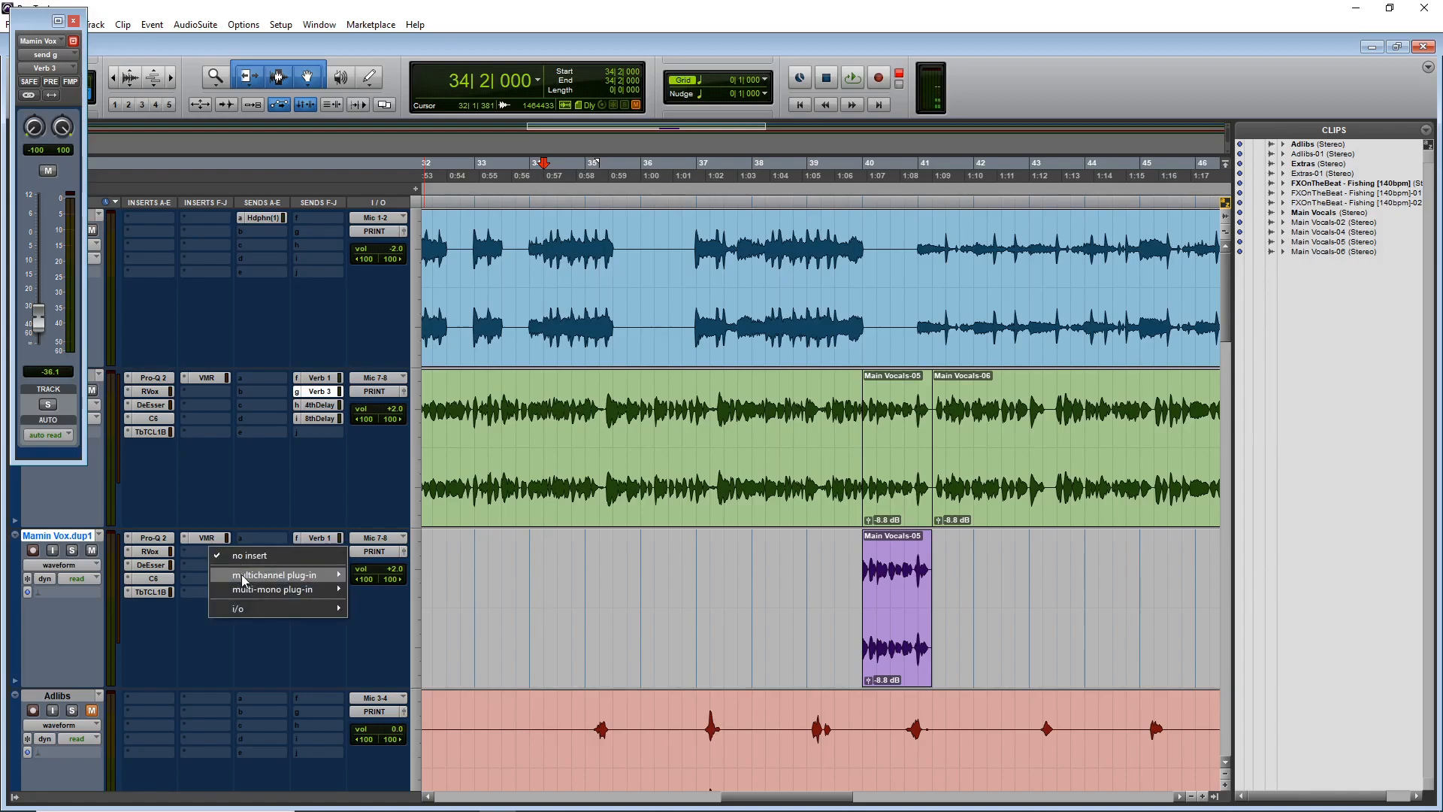
pyautogui.moveTo(248, 574)
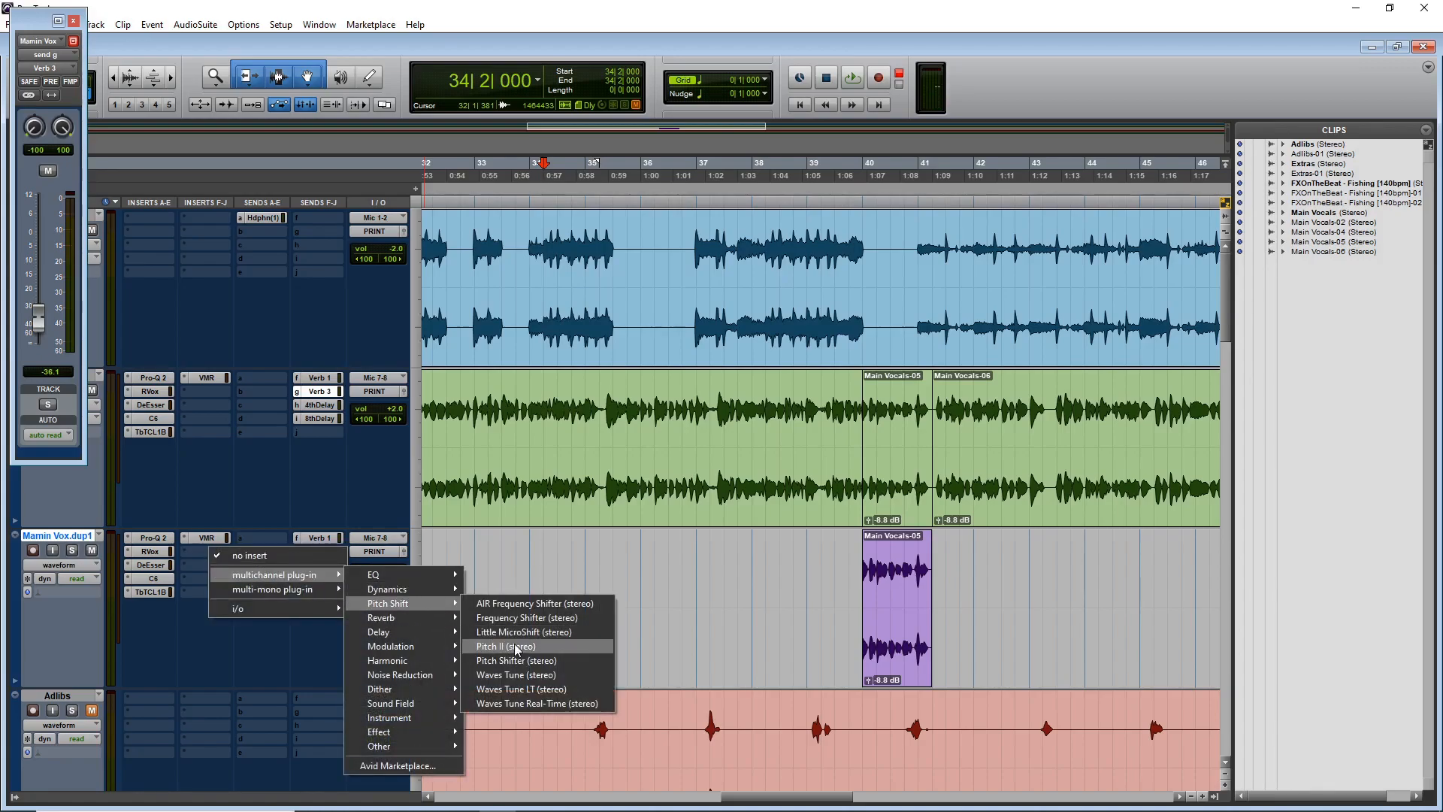
pyautogui.click(519, 639)
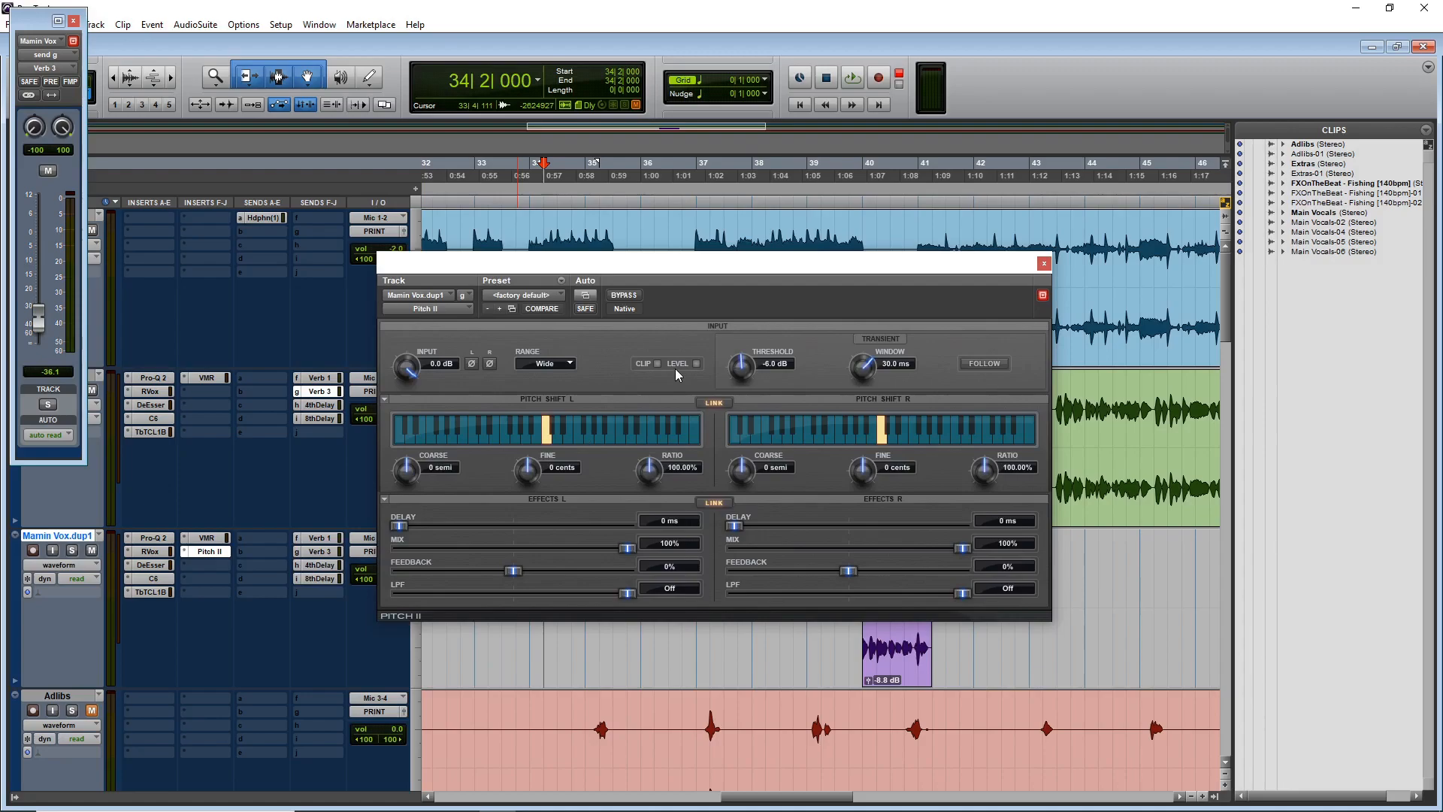
pyautogui.click(504, 436)
pyautogui.press('space')
pyautogui.press('space')
pyautogui.moveTo(779, 281); pyautogui.dragTo(770, 157)
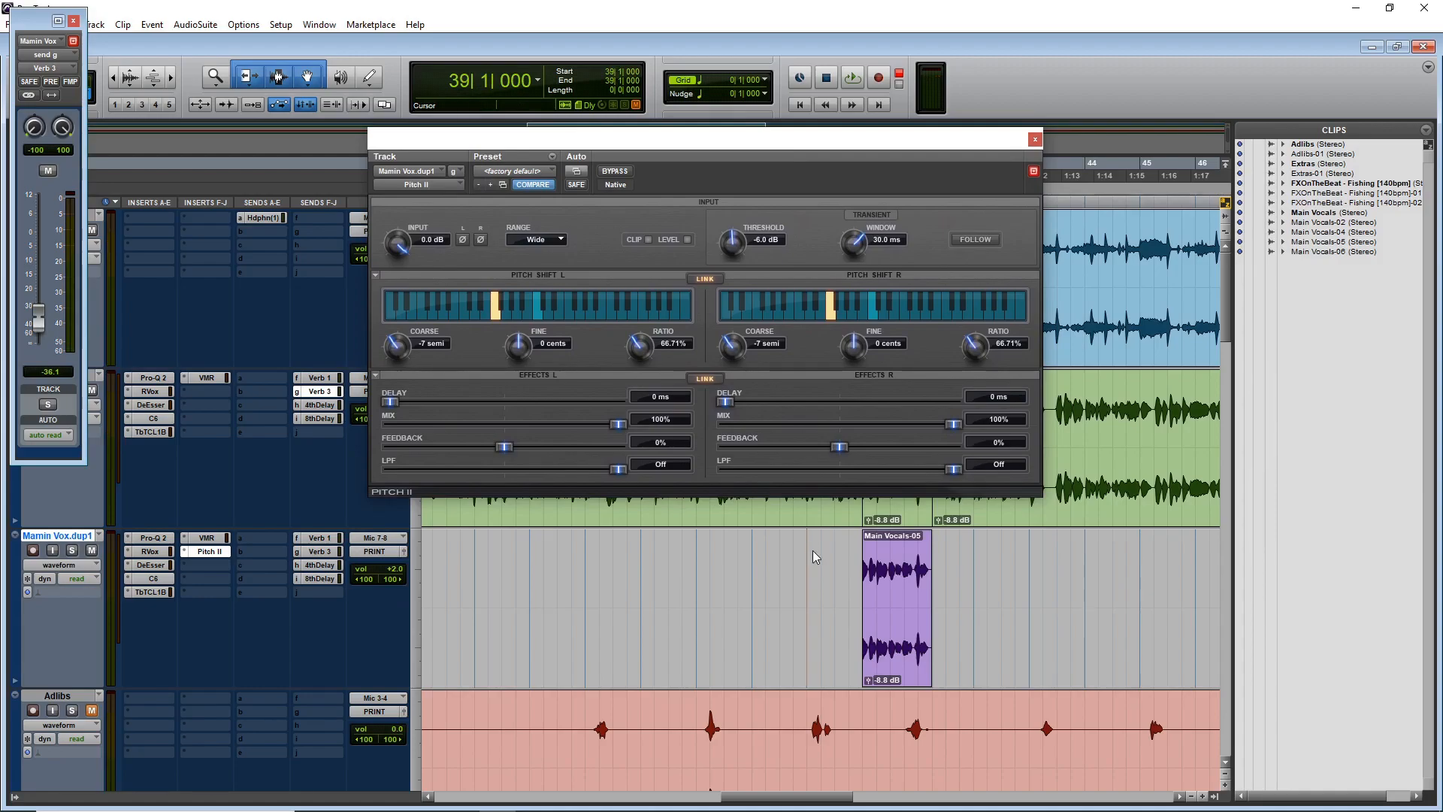
# - Audition the pitched duplicate from bar 39 and extend the start of its clip back to 39|4|619
pyautogui.hotkey('ctrl', '=')
pyautogui.press('space')
pyautogui.hotkey('ctrl', '=')
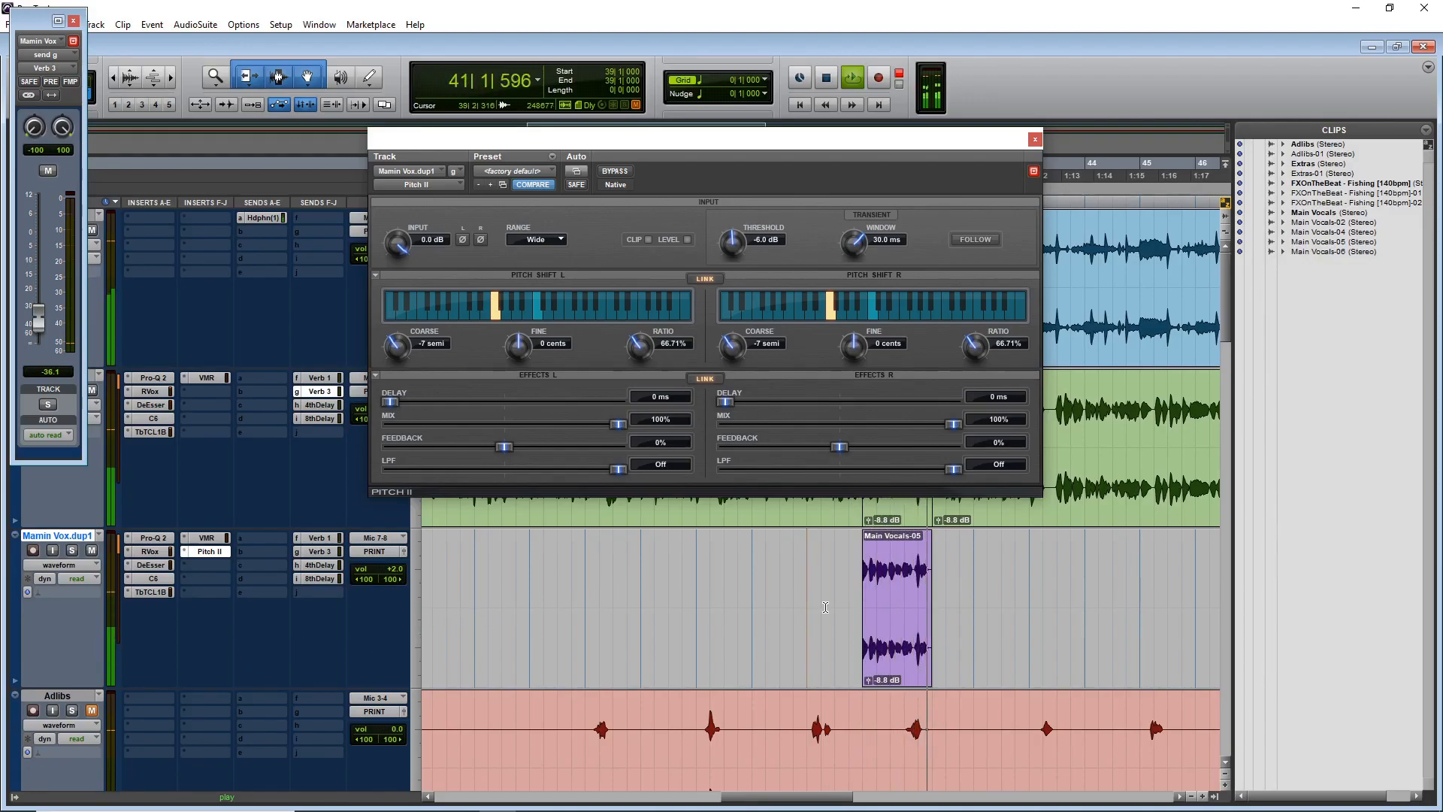
pyautogui.click(858, 555)
pyautogui.press('t')
pyautogui.press('t')
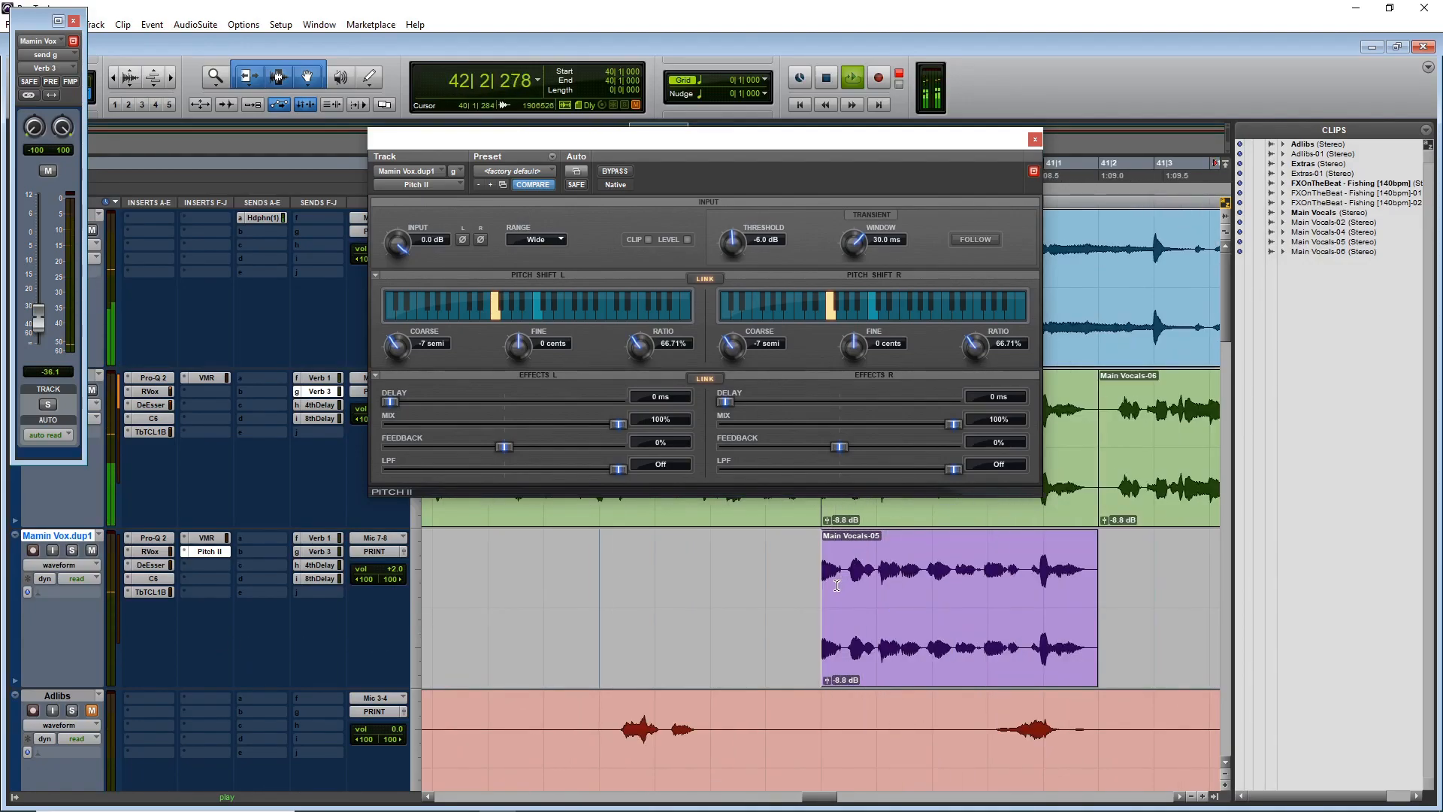
pyautogui.moveTo(829, 591); pyautogui.dragTo(802, 592)
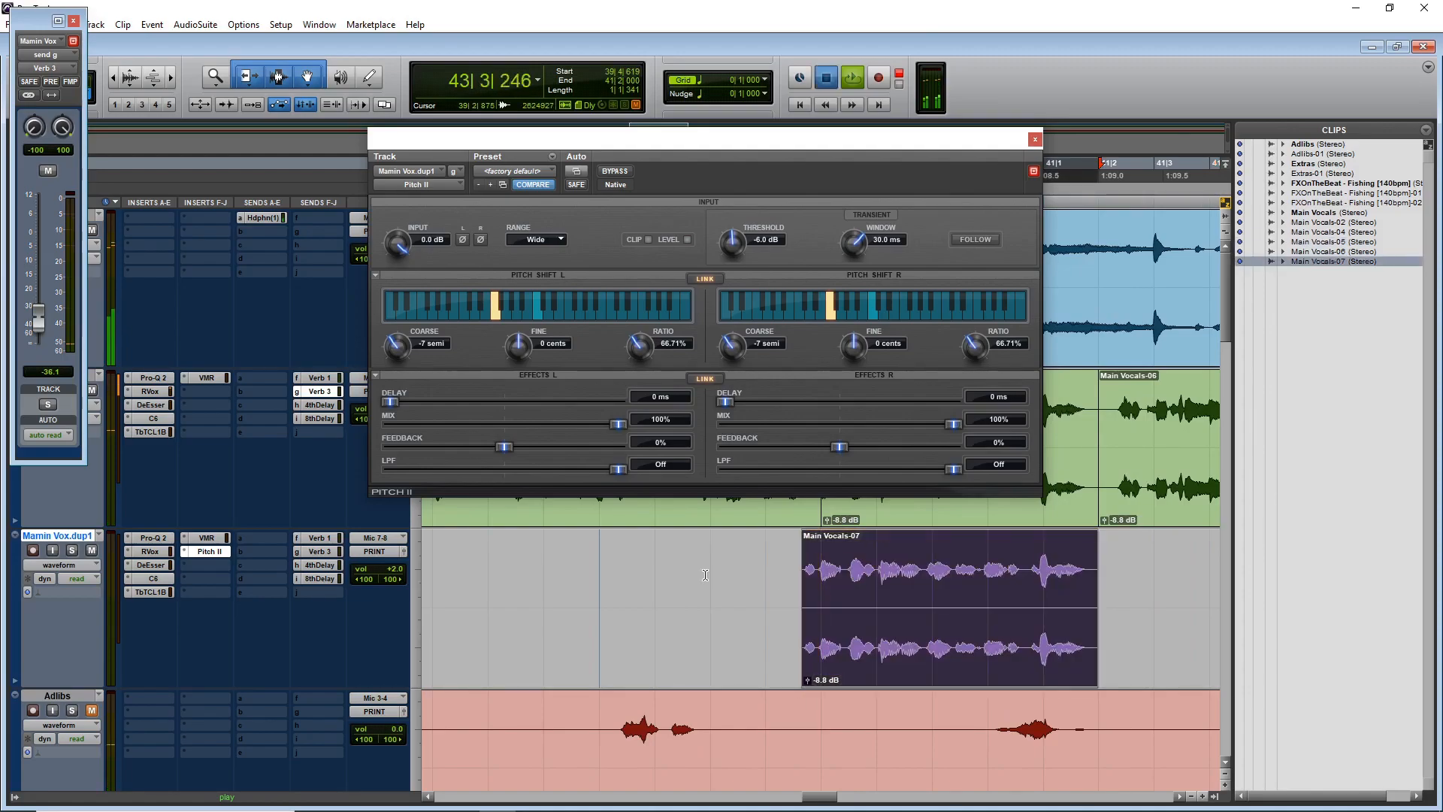
# - Set the Pitch II coarse shift on Mamin Vox.dup1 to -5 semitones and listen to the extended clip
pyautogui.click(508, 315)
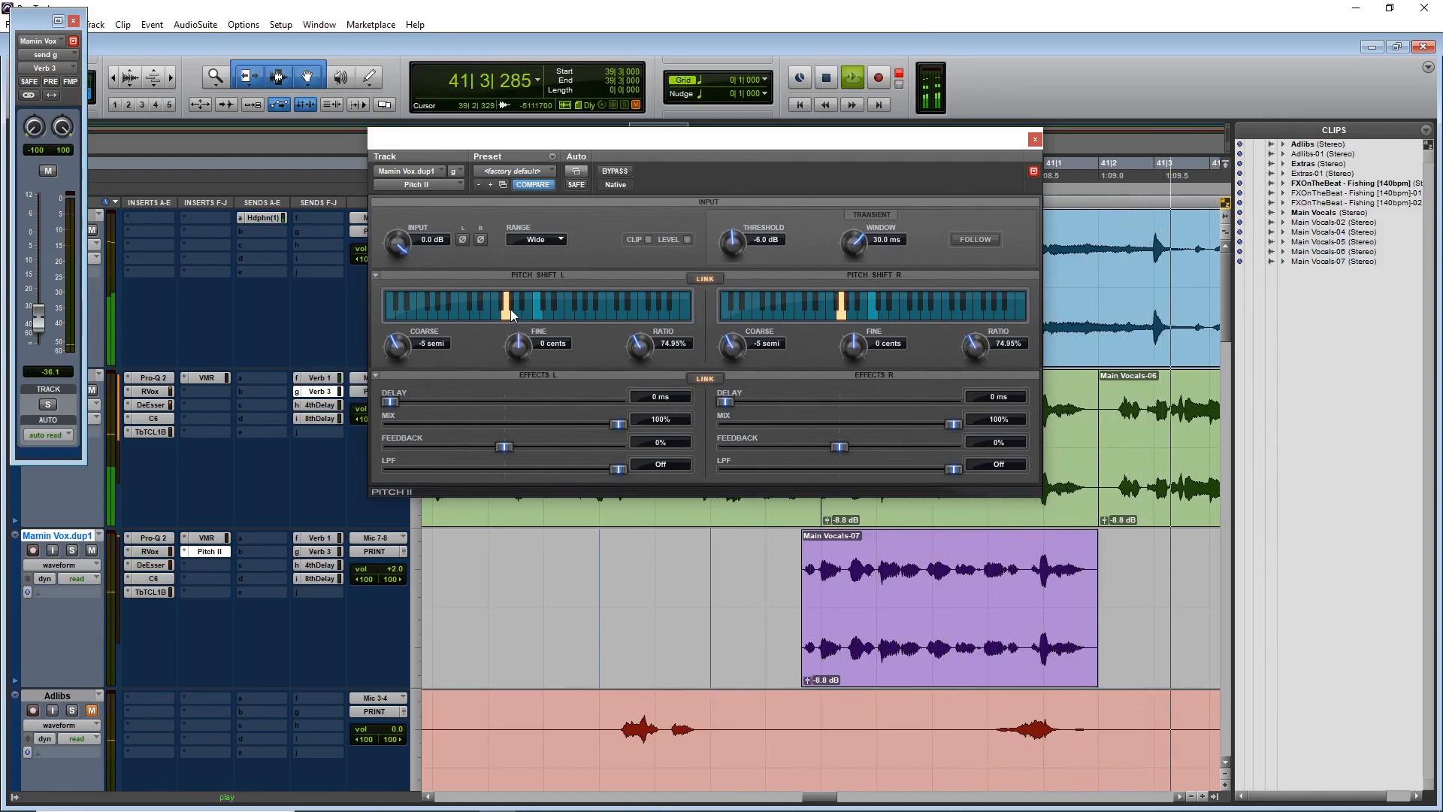
pyautogui.click(860, 652)
pyautogui.press('t')
pyautogui.press('t')
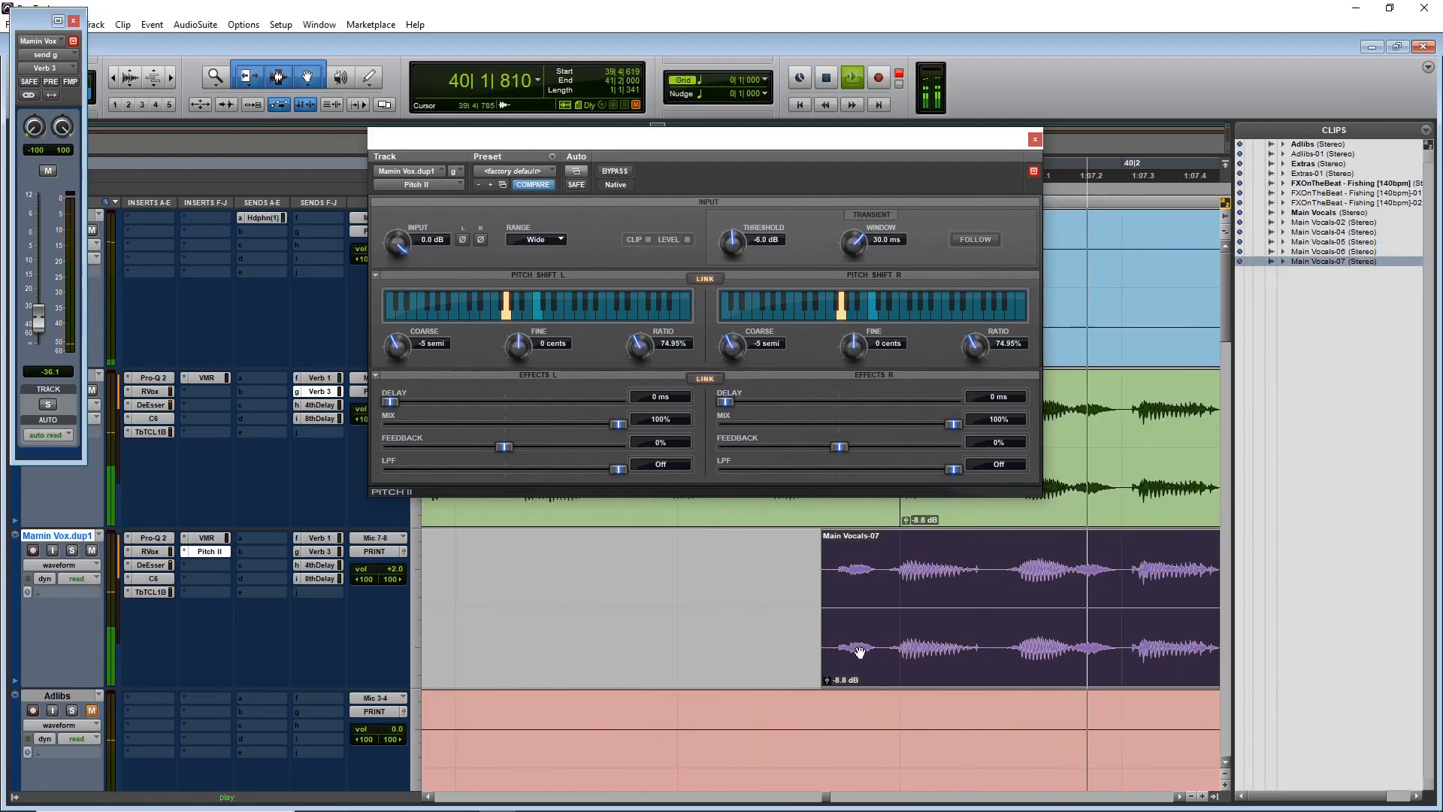
pyautogui.press('r')
pyautogui.press('r')
pyautogui.press('r')
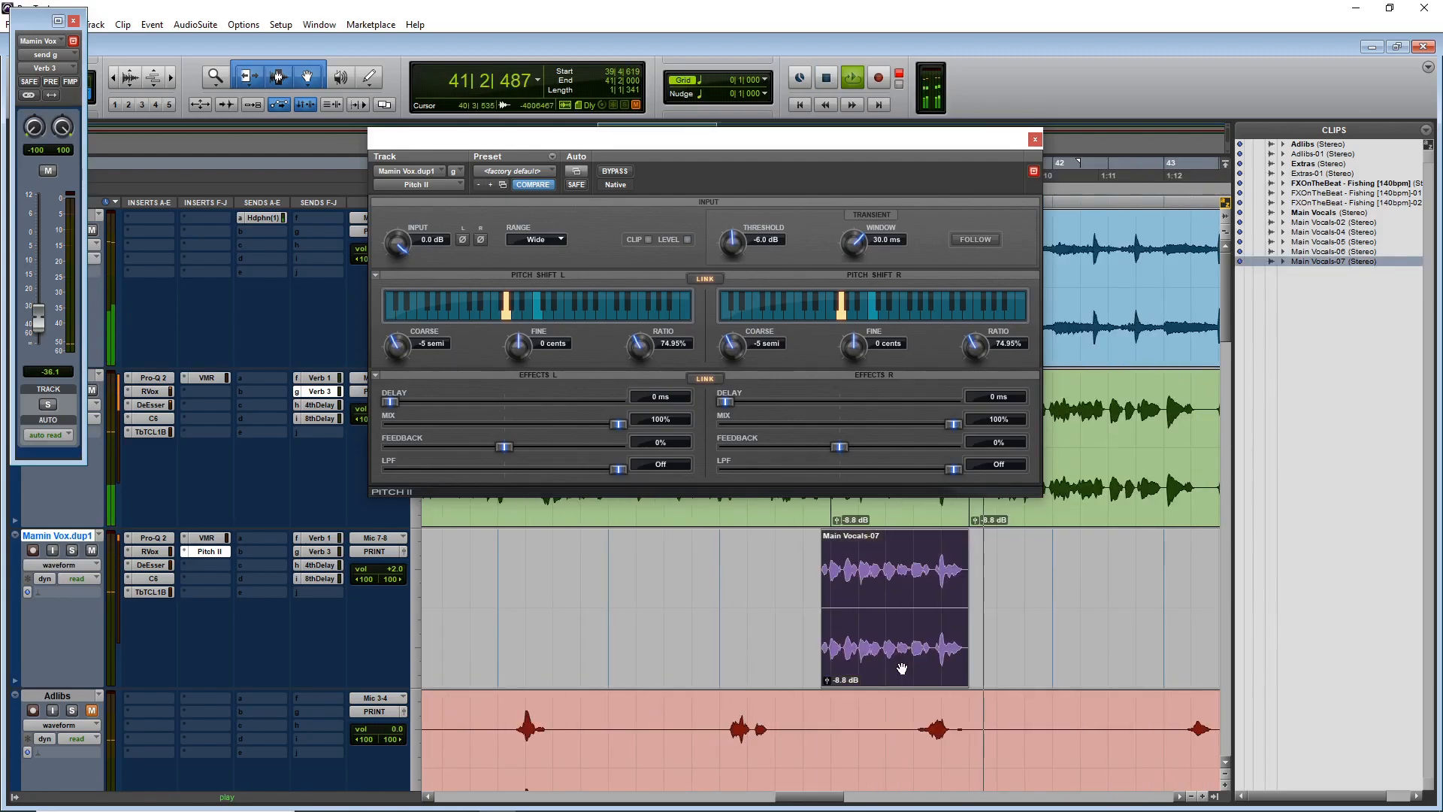
# - Raise the low cut in Pro-Q 2 on Mamin Vox.dup1 to about 495 Hz and play the clip
pyautogui.press('space')
pyautogui.click(153, 537)
pyautogui.moveTo(496, 359); pyautogui.dragTo(674, 363)
pyautogui.press('space')
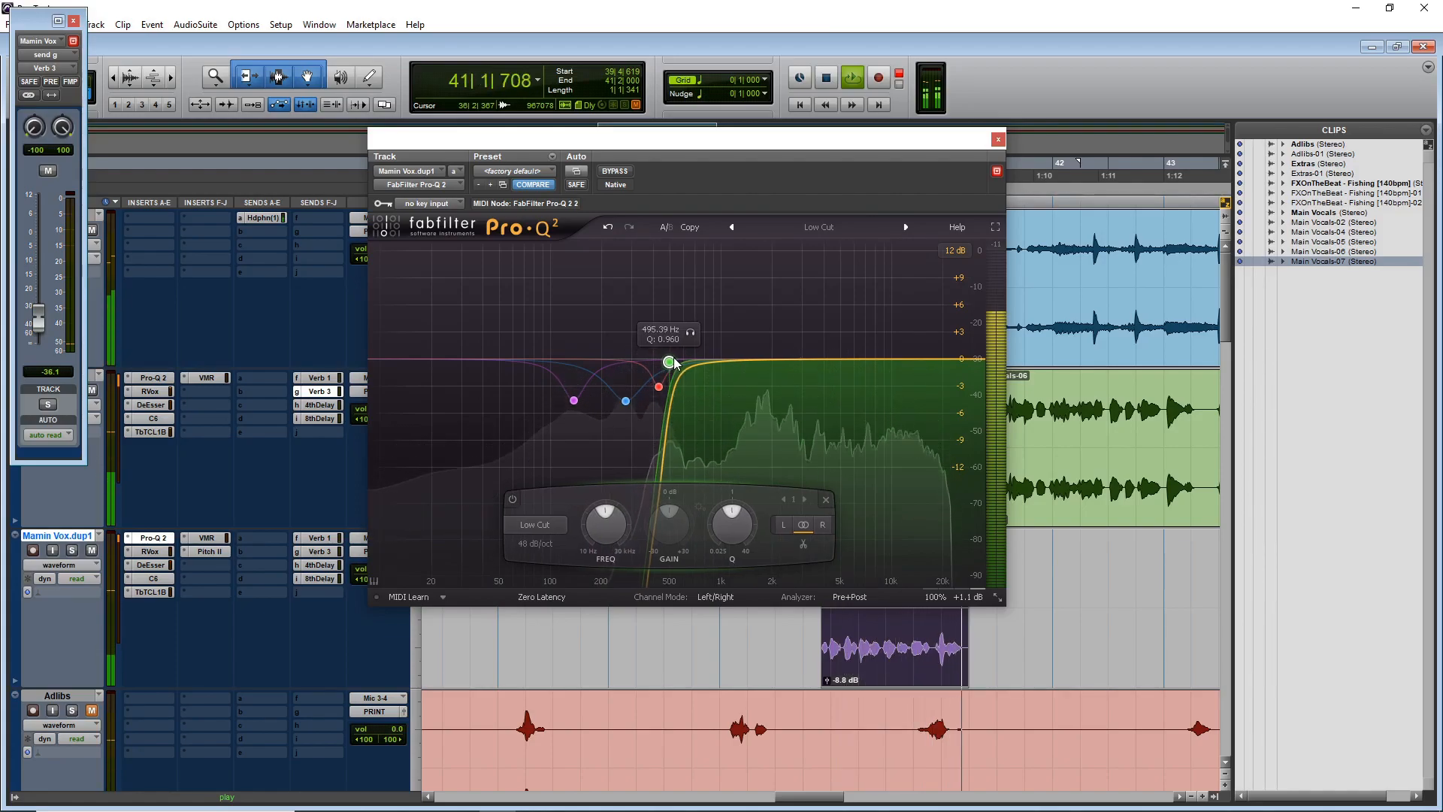
pyautogui.click(218, 565)
pyautogui.moveTo(286, 588)
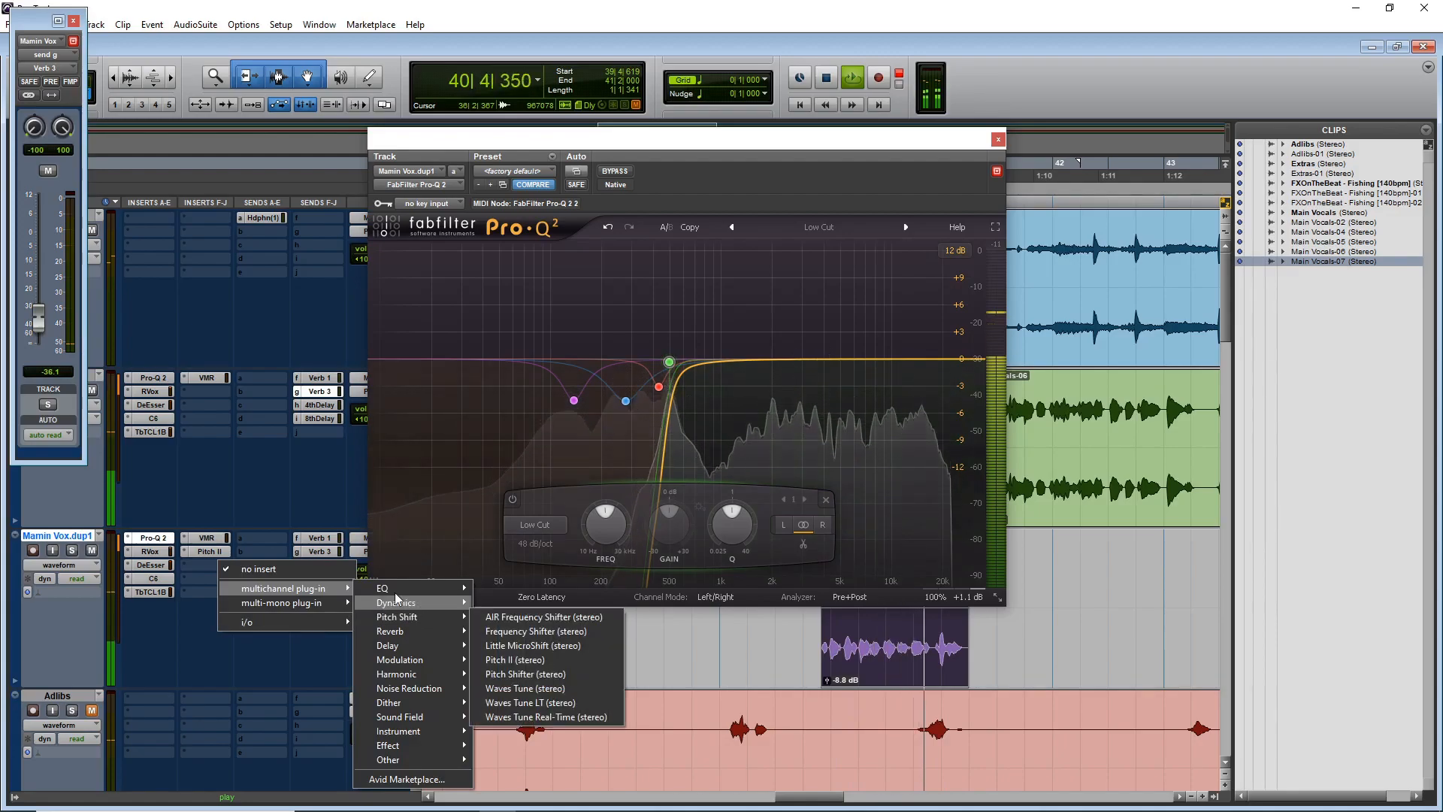
pyautogui.click(314, 487)
# - Insert the multichannel Little MicroShift plug-in after Pitch II on Mamin Vox.dup1 and play the clip
pyautogui.press('space')
pyautogui.click(212, 564)
pyautogui.moveTo(287, 586)
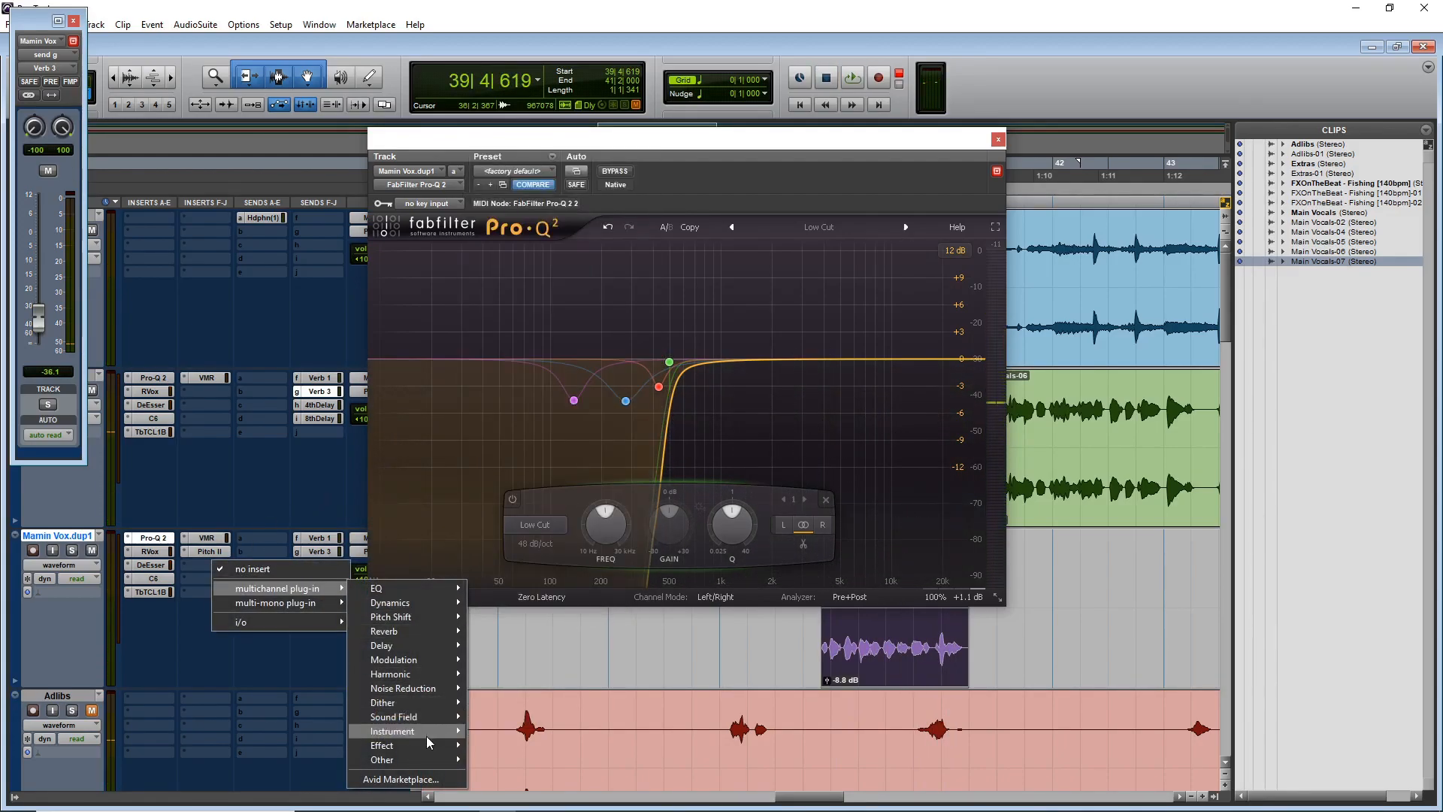
pyautogui.moveTo(418, 759)
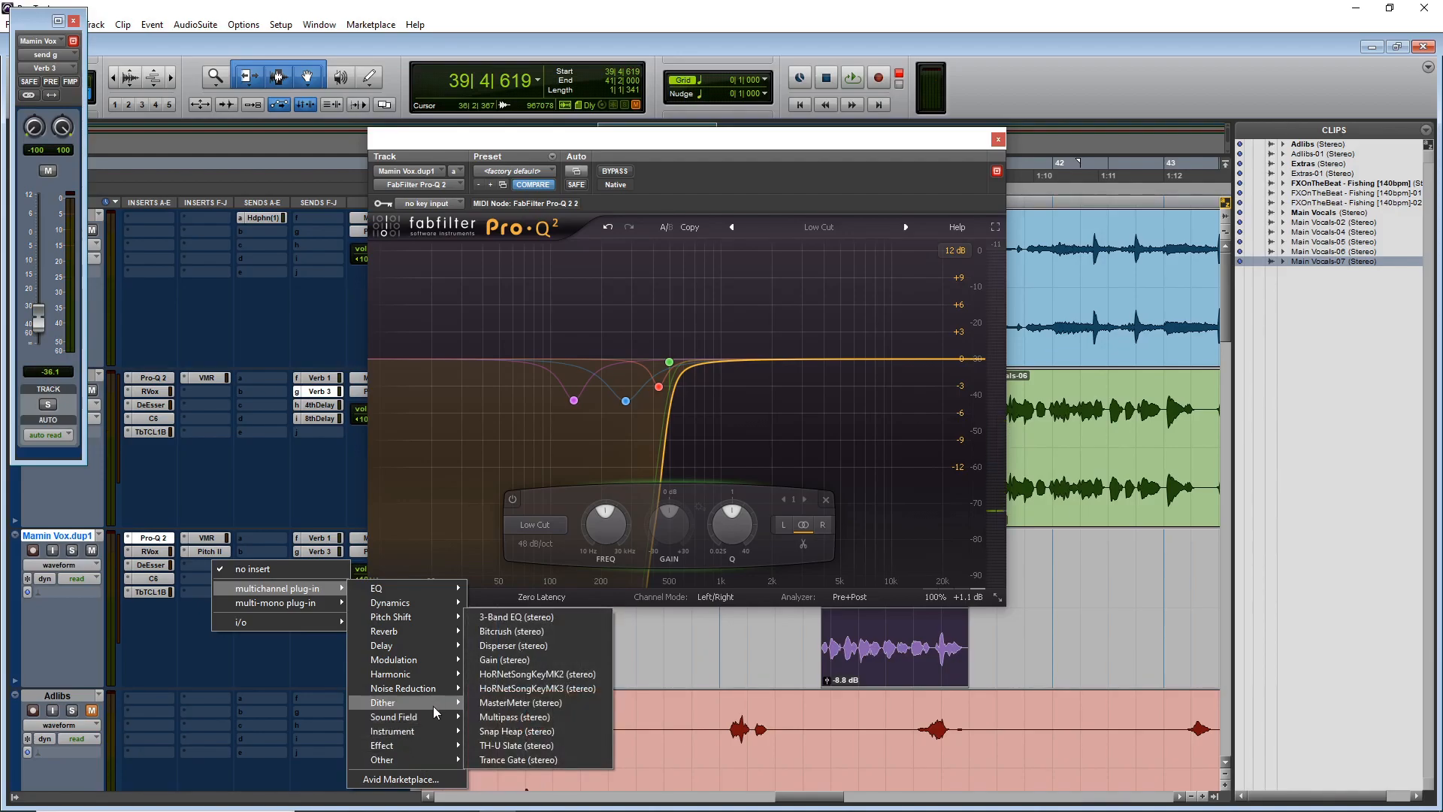
pyautogui.moveTo(434, 716)
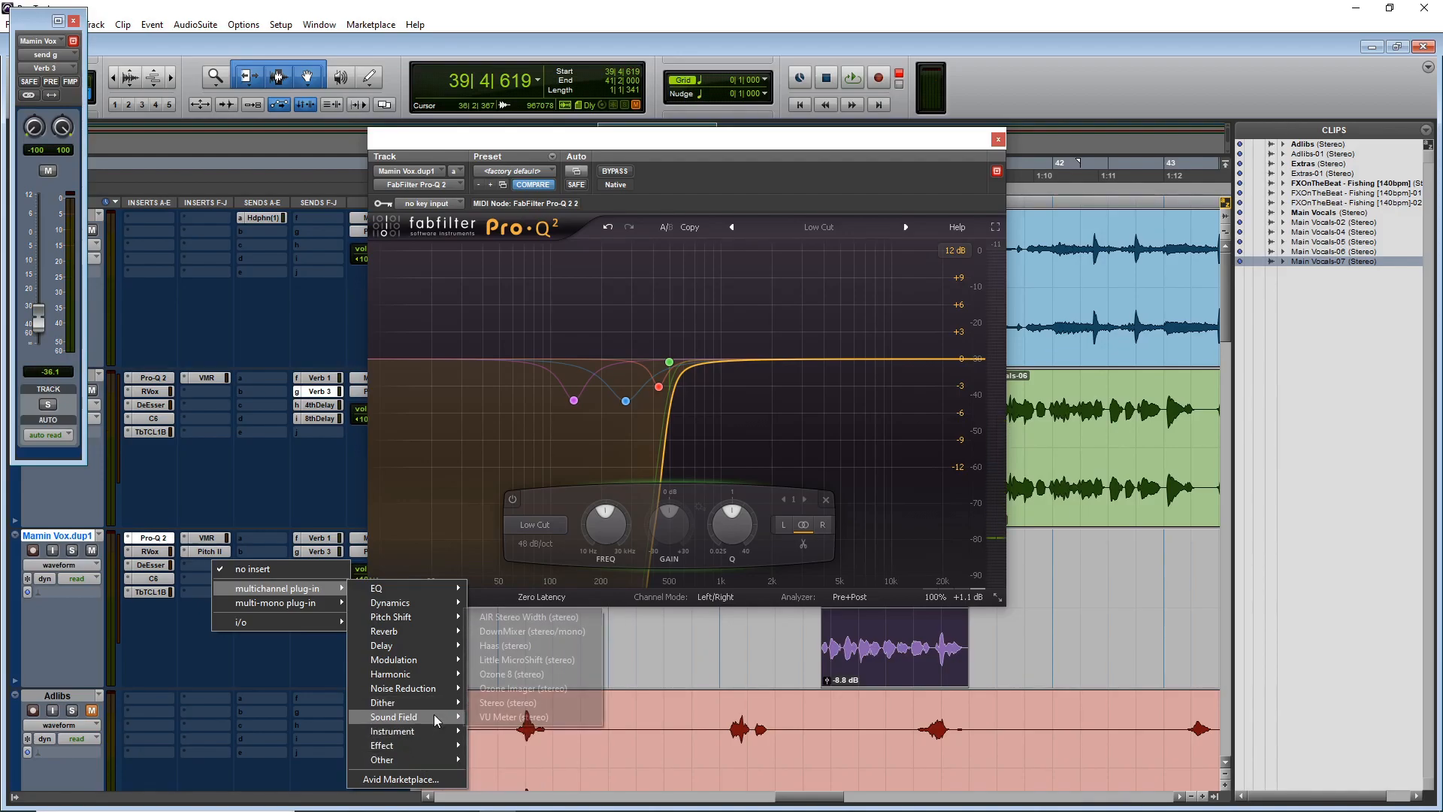
pyautogui.click(526, 659)
pyautogui.press('space')
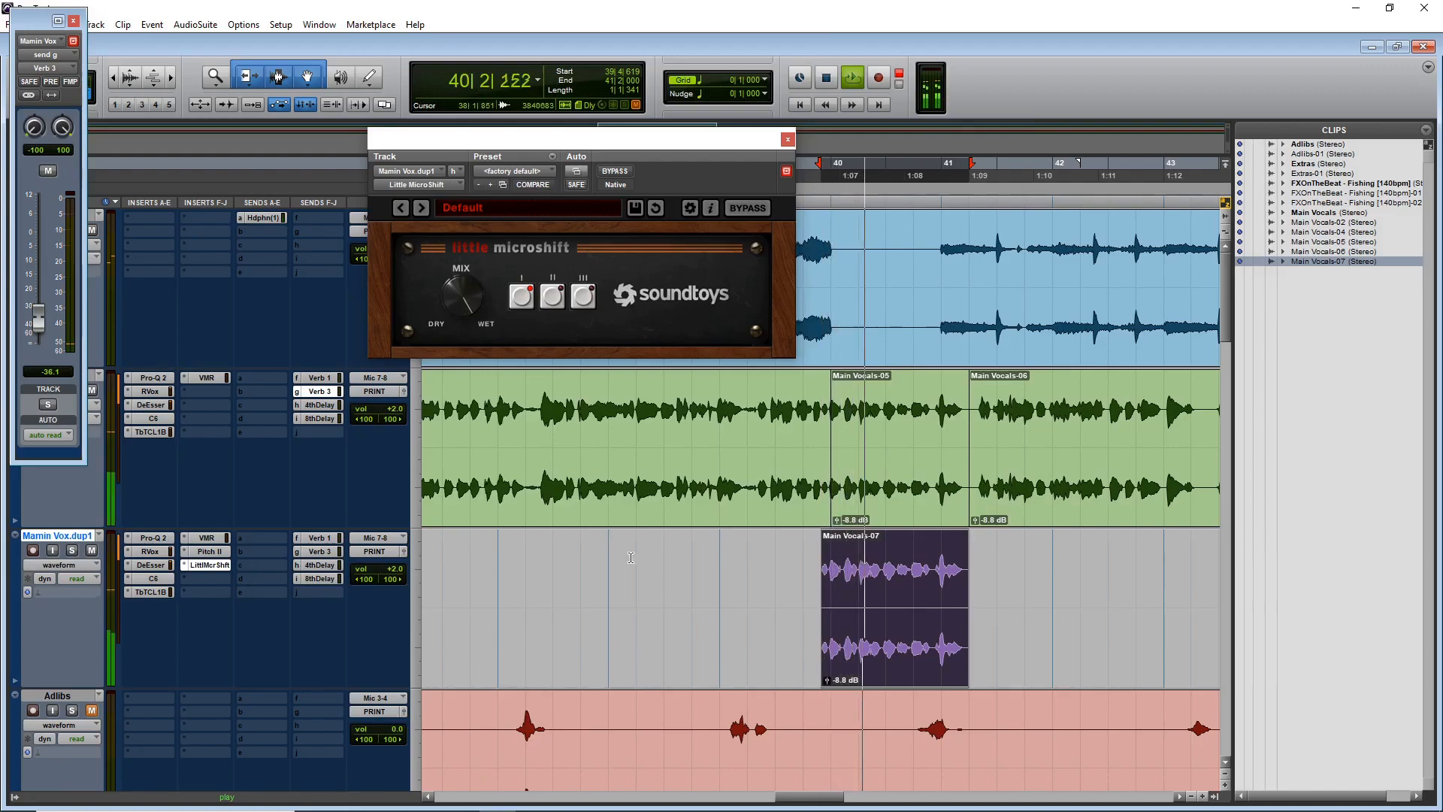
# - Shift the Main Vocals-07 clip slightly earlier to start at 39|4|489 and mute all four effect sends on Mamin Vox.dup1
pyautogui.click(561, 548)
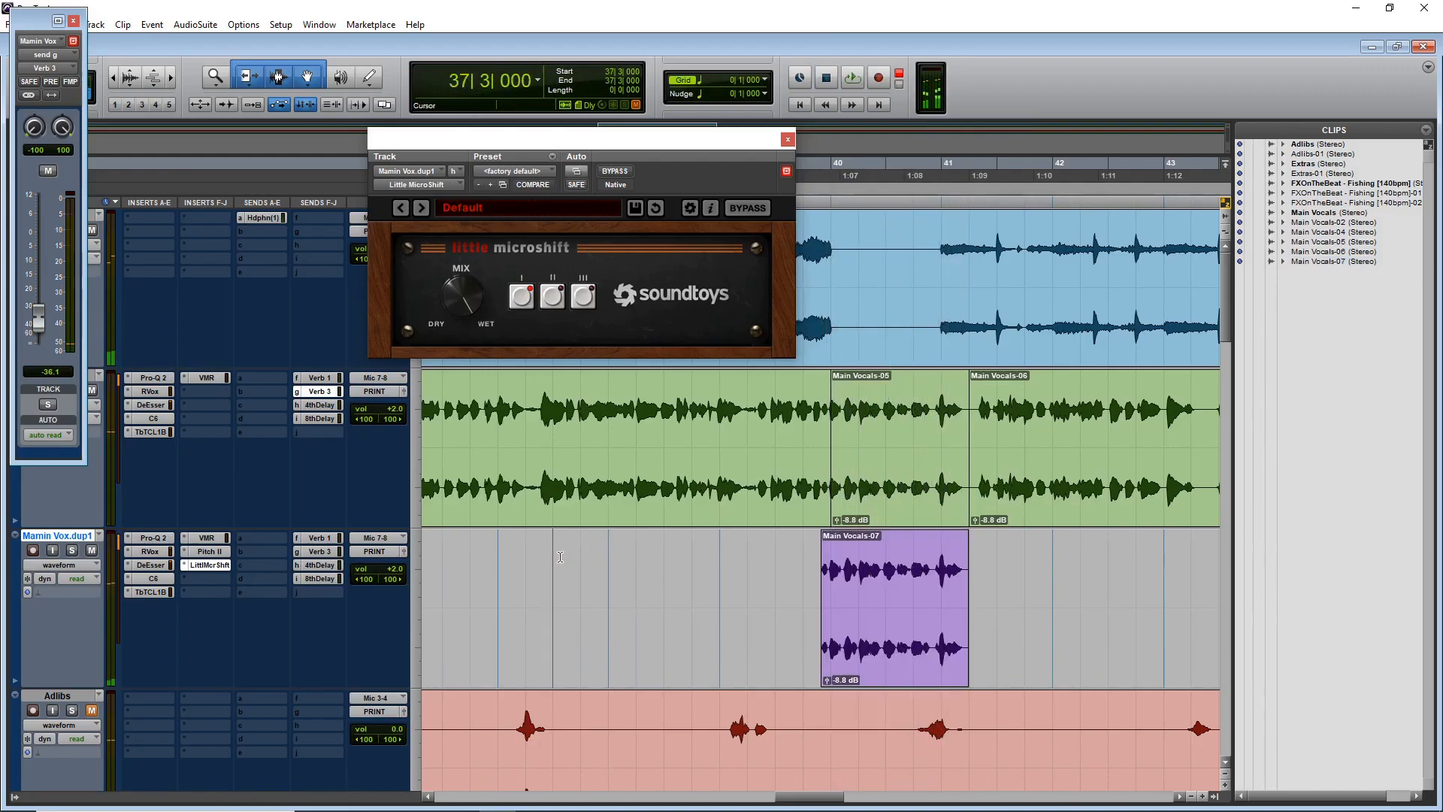
pyautogui.moveTo(864, 675); pyautogui.dragTo(861, 676)
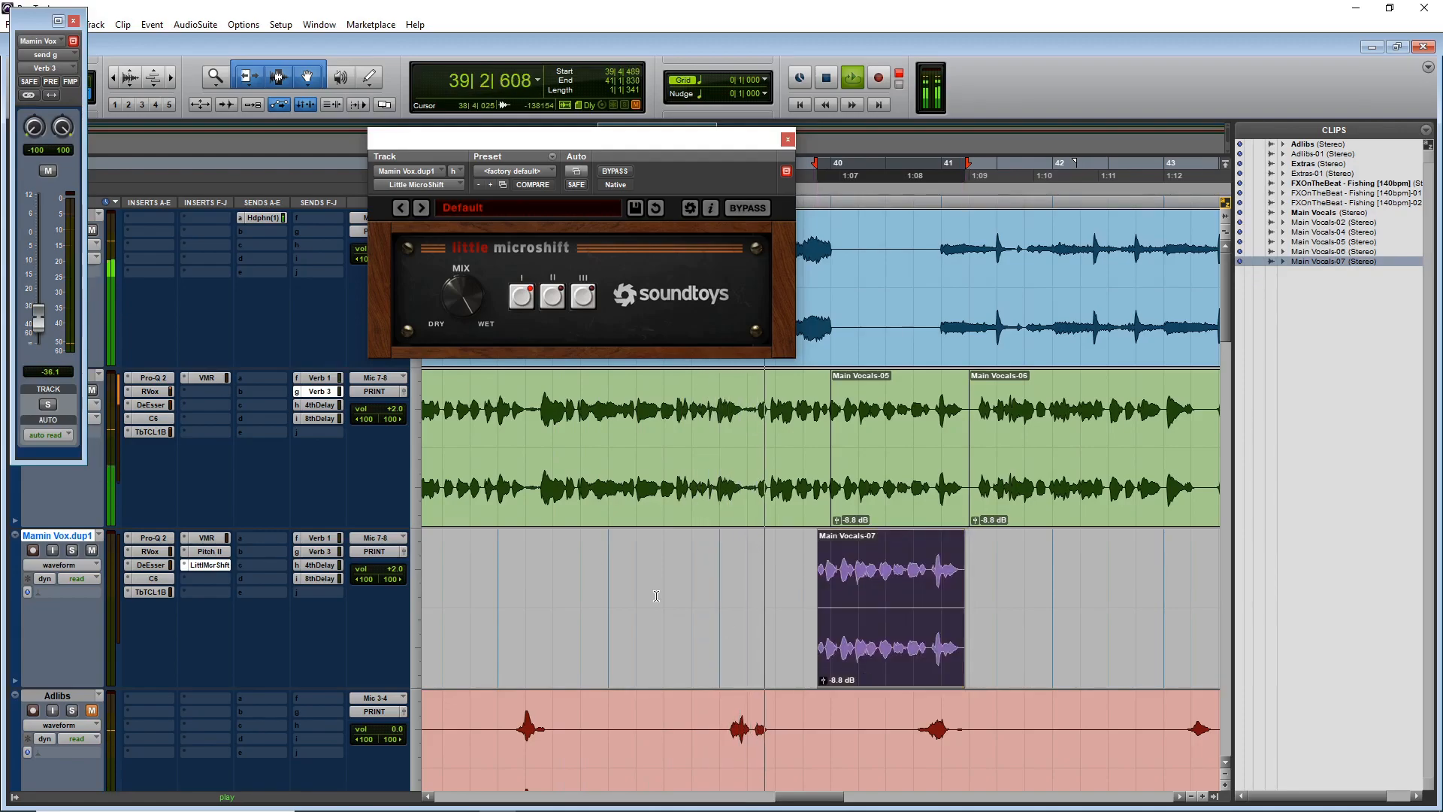
pyautogui.keyDown('ctrl'); pyautogui.click(325, 538); pyautogui.keyUp('ctrl')
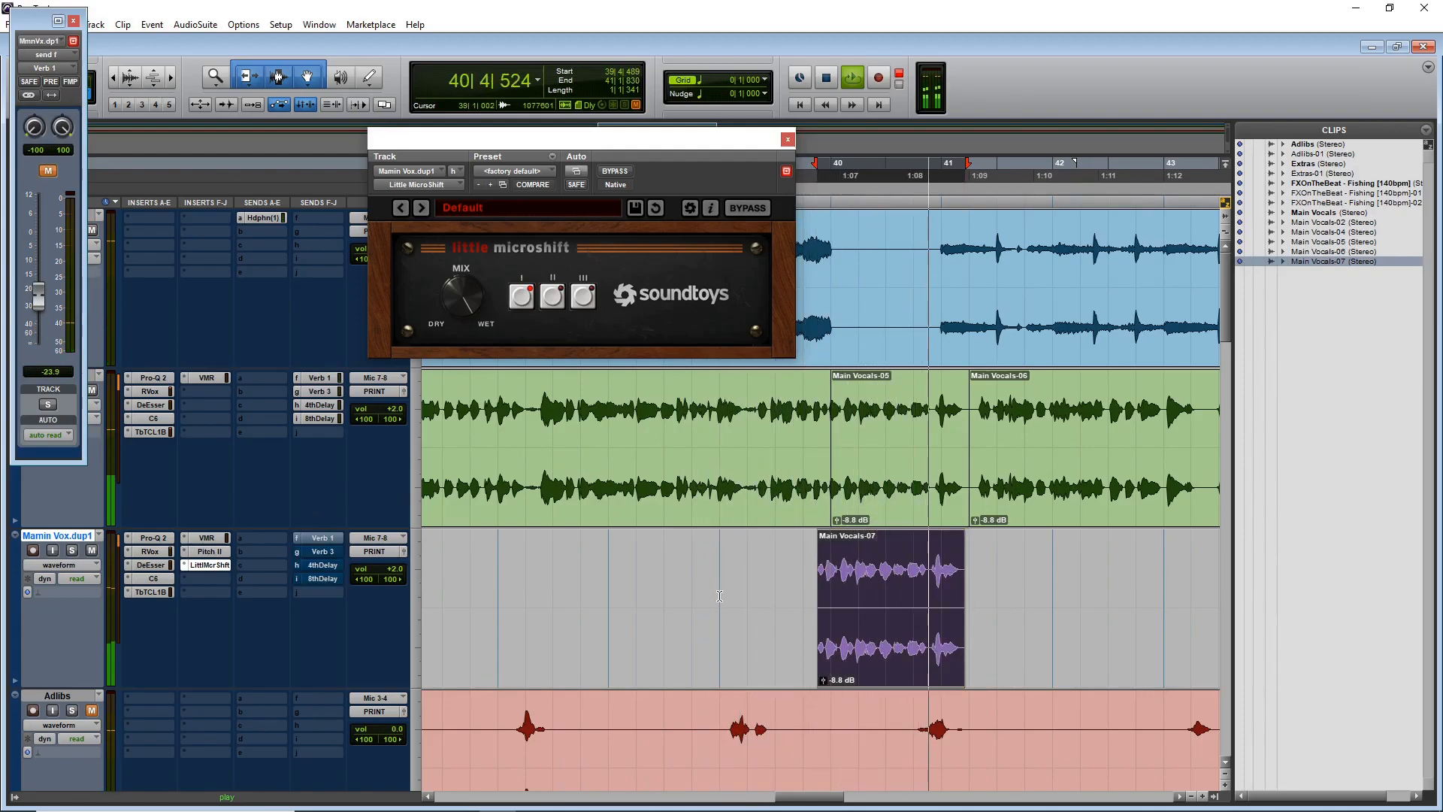
# - Lower the low cut in Pro-Q 2 on Mamin Vox.dup1 to about 256 Hz during playback
pyautogui.click(148, 538)
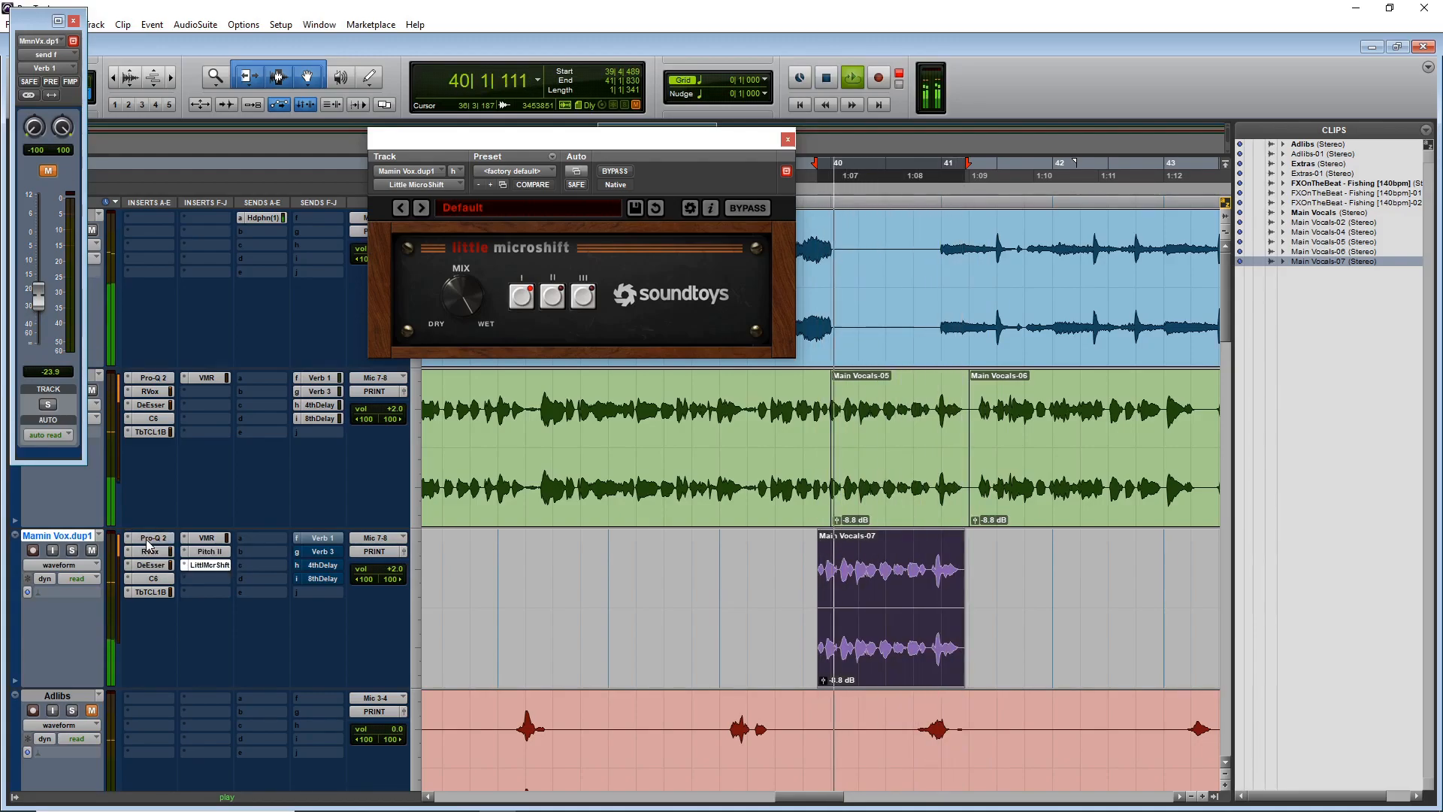
pyautogui.moveTo(669, 363); pyautogui.dragTo(620, 357)
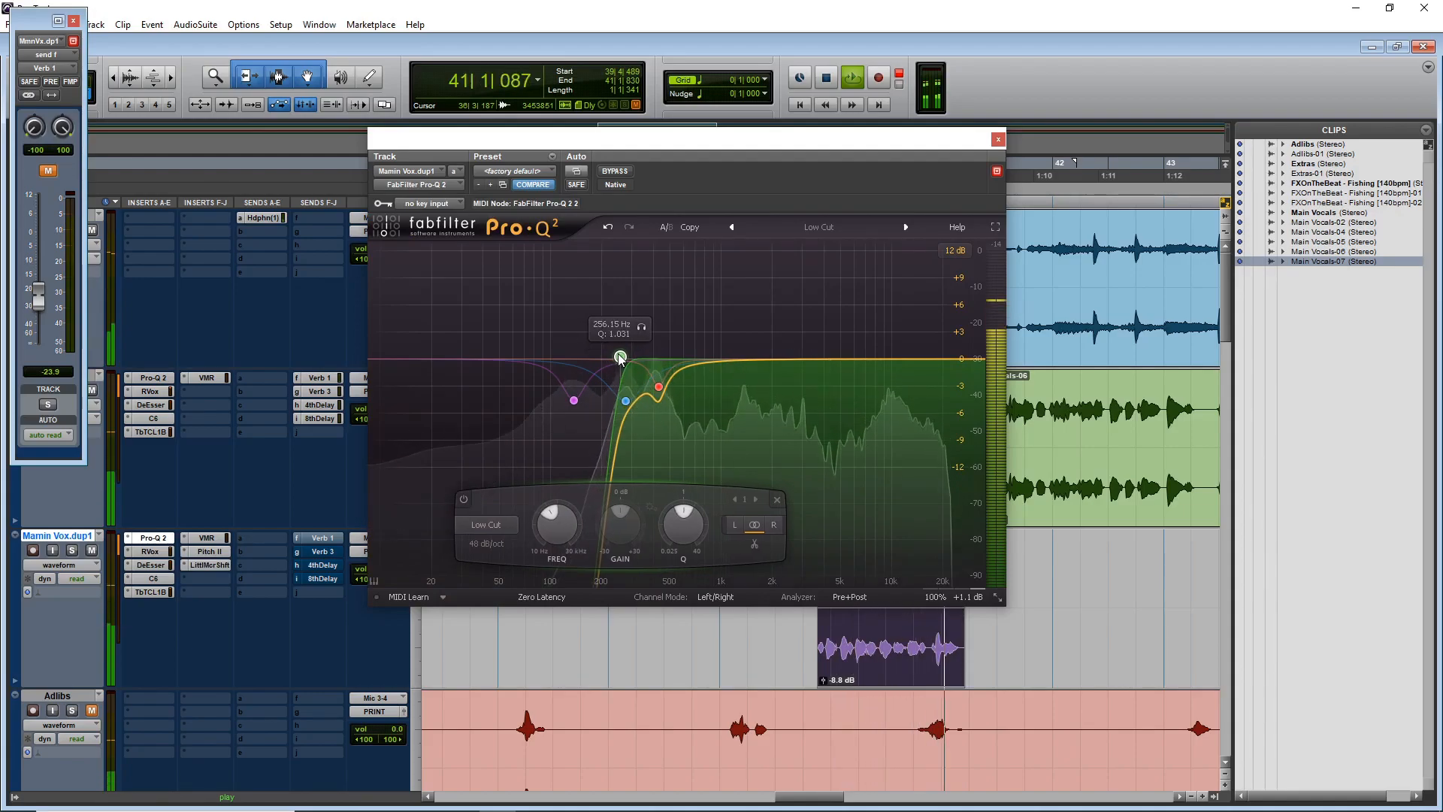
# - Lower the Mamin Vox.dup1 fader to about -3.8 dB and replay from before its clip
pyautogui.hotkey('ctrl', '=')
pyautogui.moveTo(223, 619); pyautogui.dragTo(224, 636)
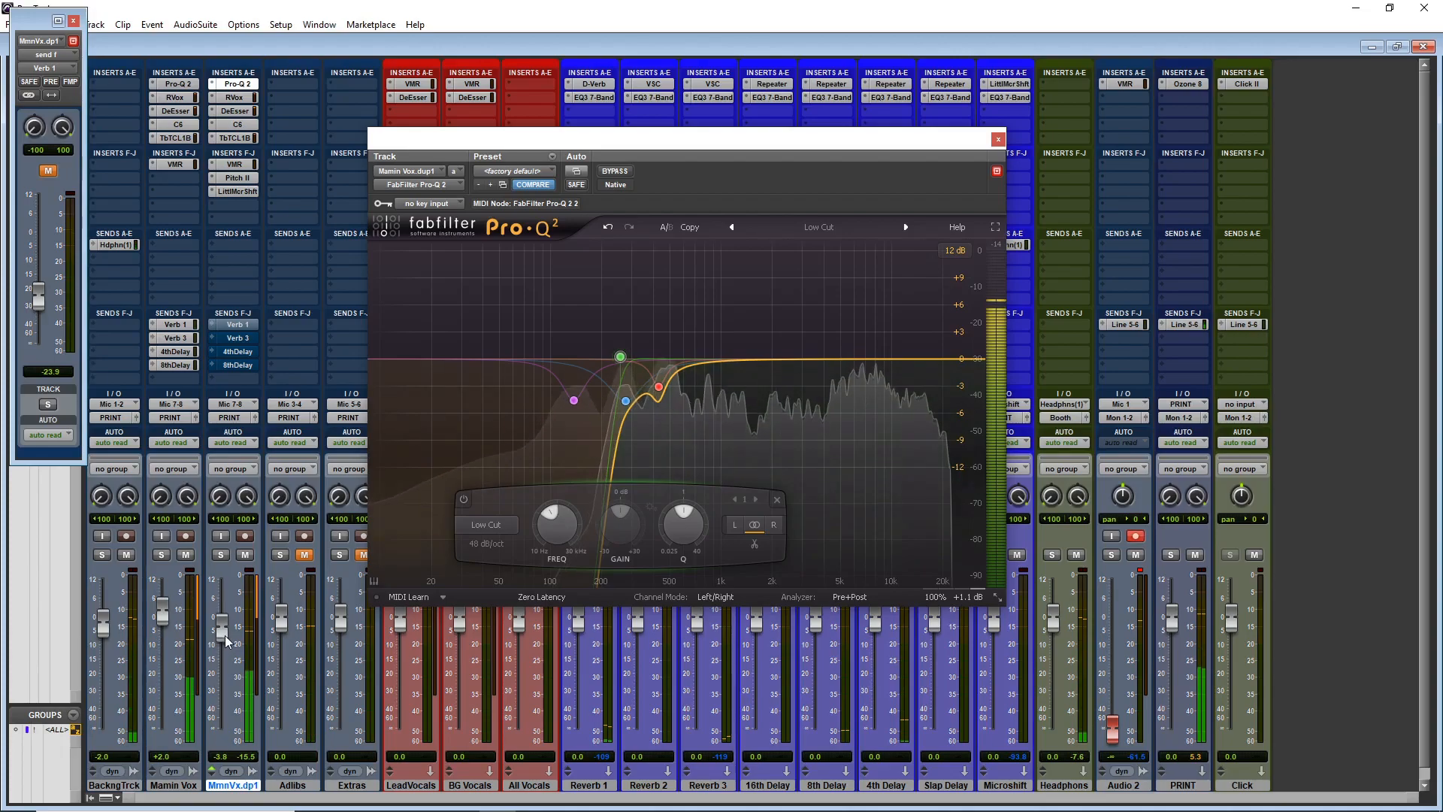
pyautogui.hotkey('ctrl', '=')
pyautogui.click(597, 622)
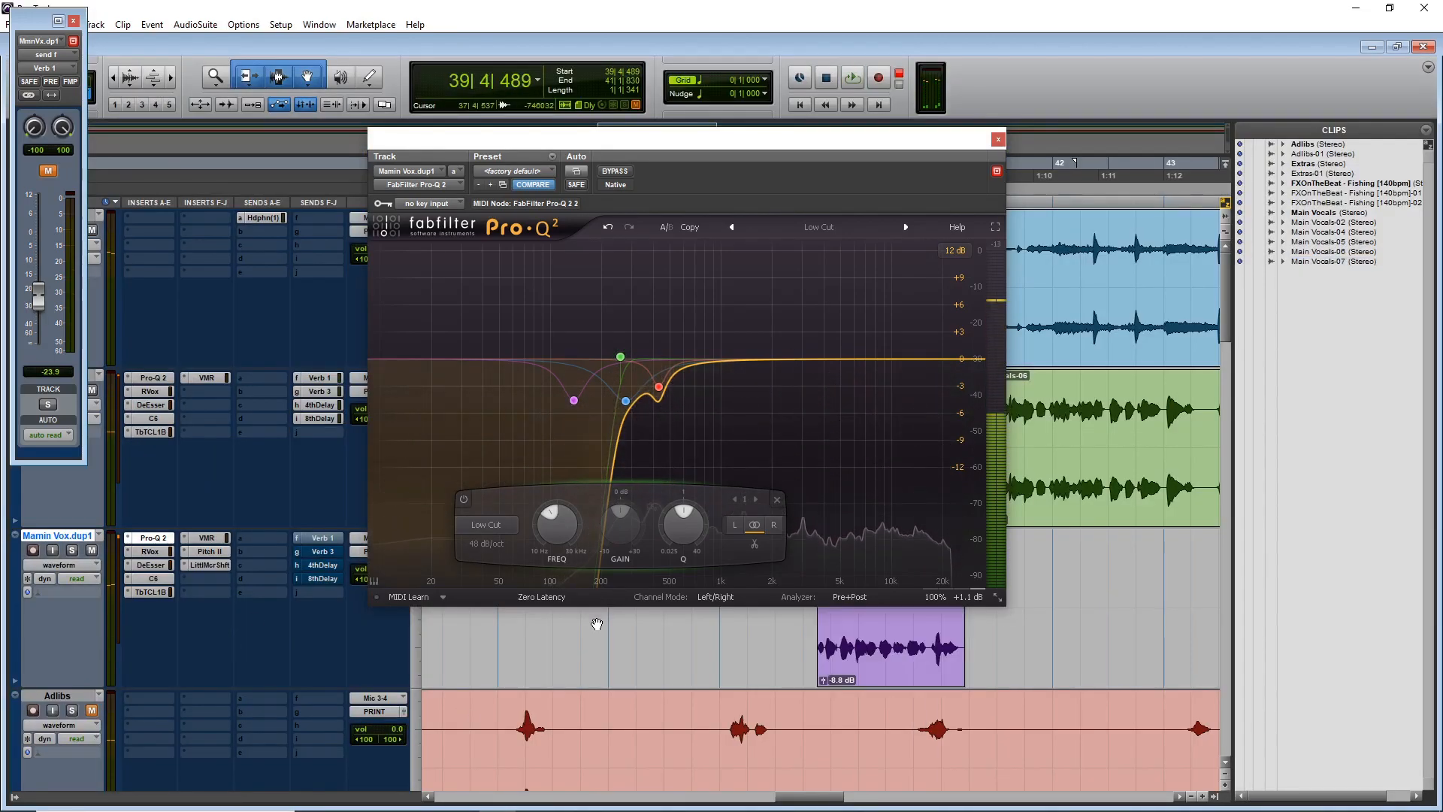
# - Unmute the Verb 1 and Verb 3 sends on Mamin Vox.dup1, move the Pro-Q 2 window off the clip and play it
pyautogui.moveTo(514, 201); pyautogui.dragTo(602, 75)
pyautogui.press('space')
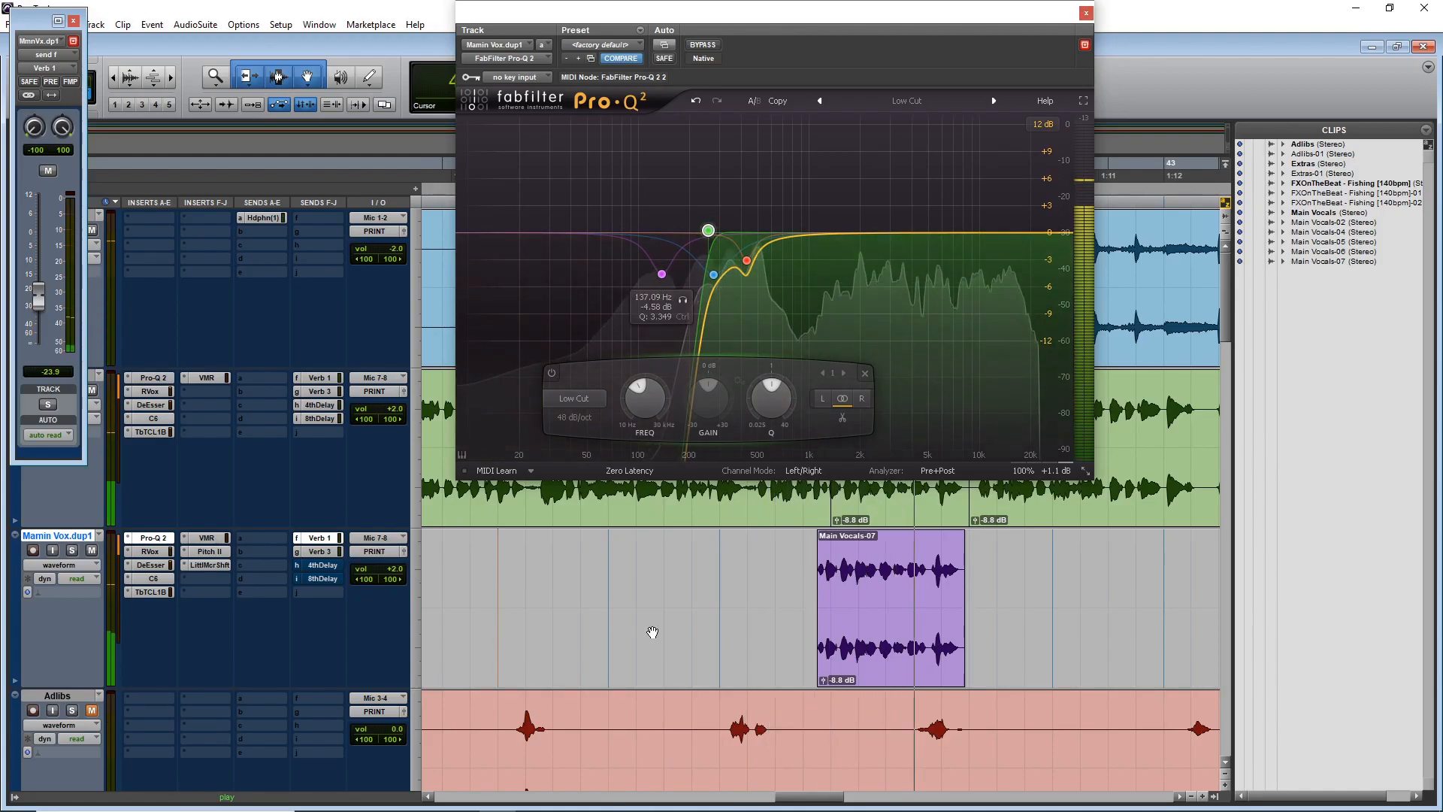
pyautogui.press('space')
# - Turn off automation on Mamin Vox.dup1, lower its fader to about -5.9 dB and replay the clip
pyautogui.hotkey('ctrl', '=')
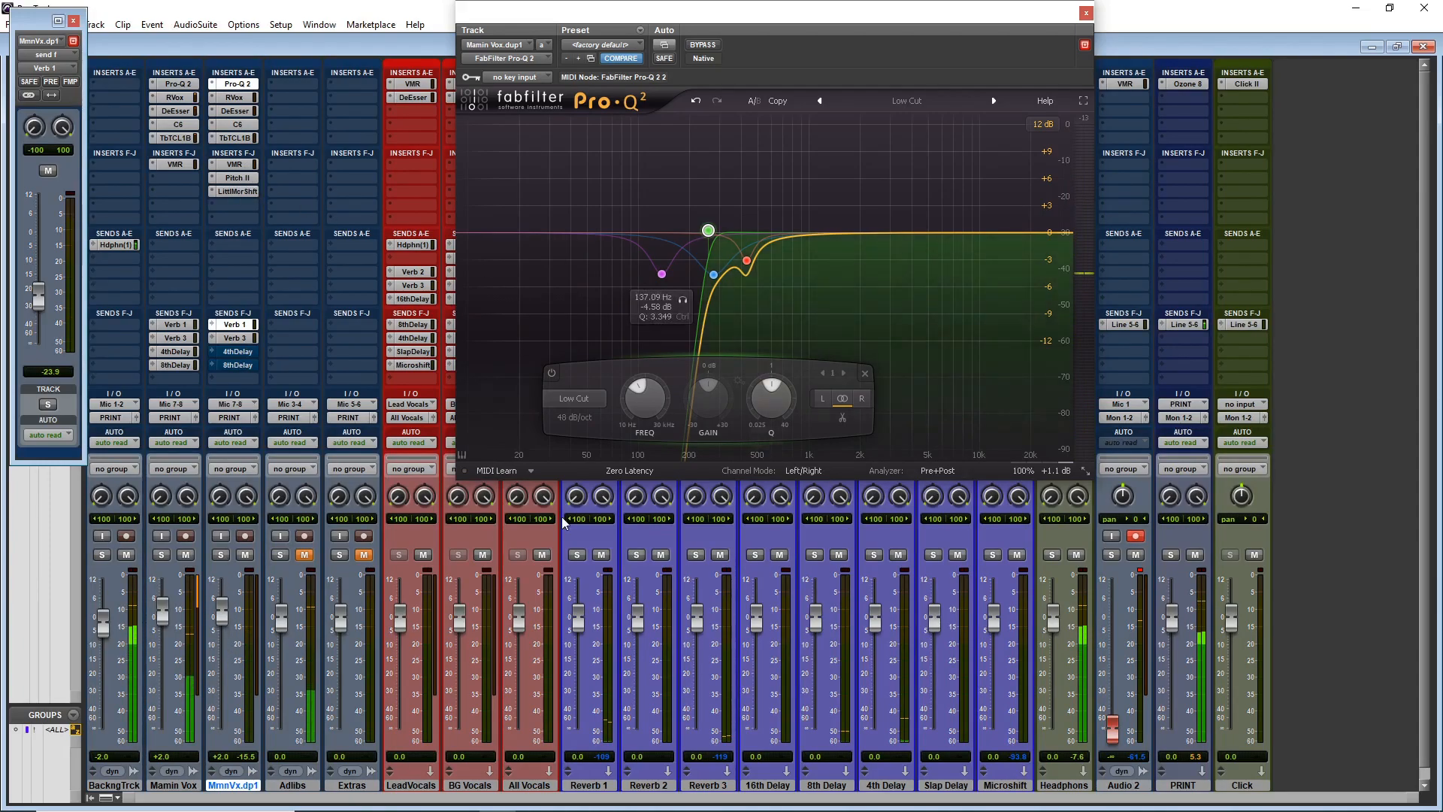
pyautogui.click(241, 445)
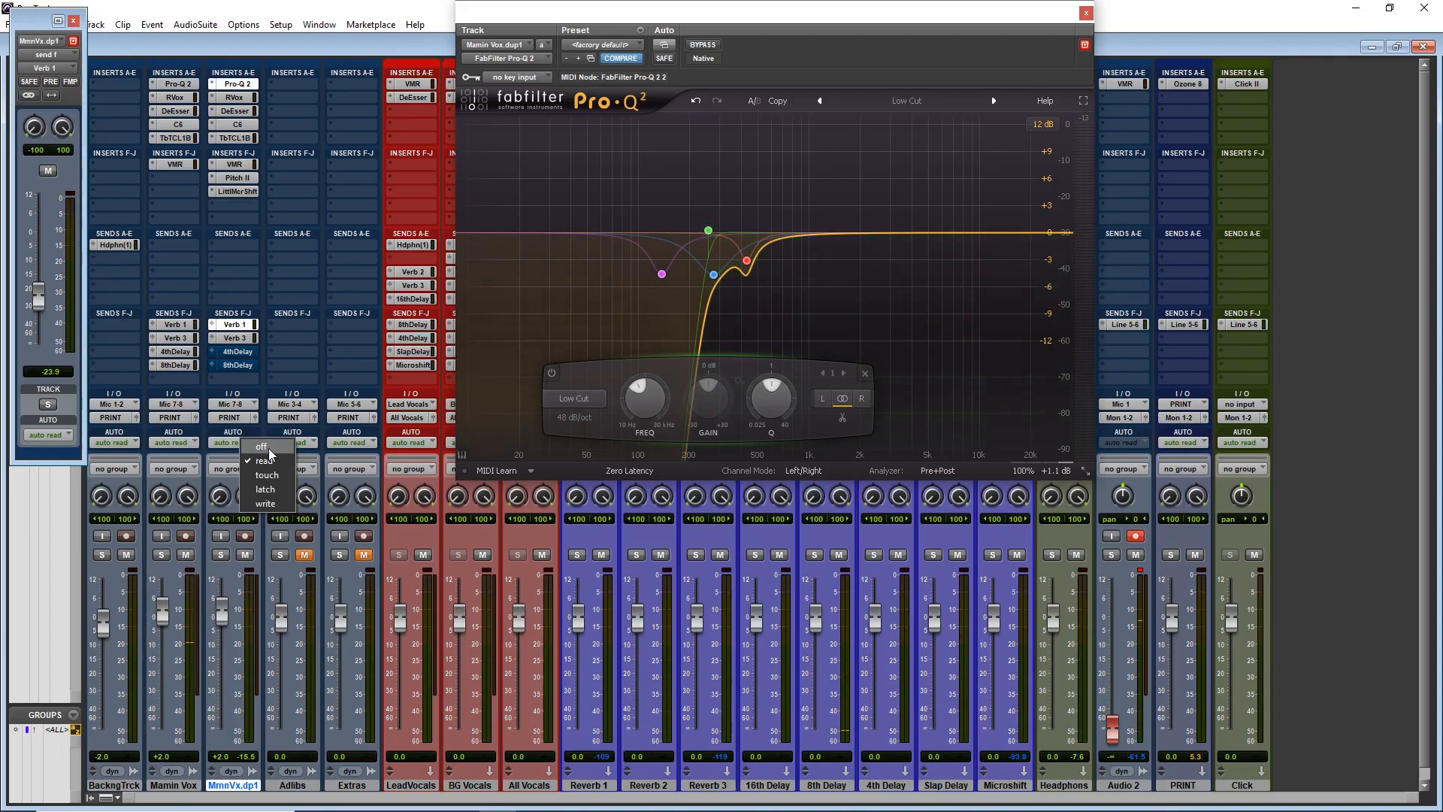
pyautogui.click(262, 446)
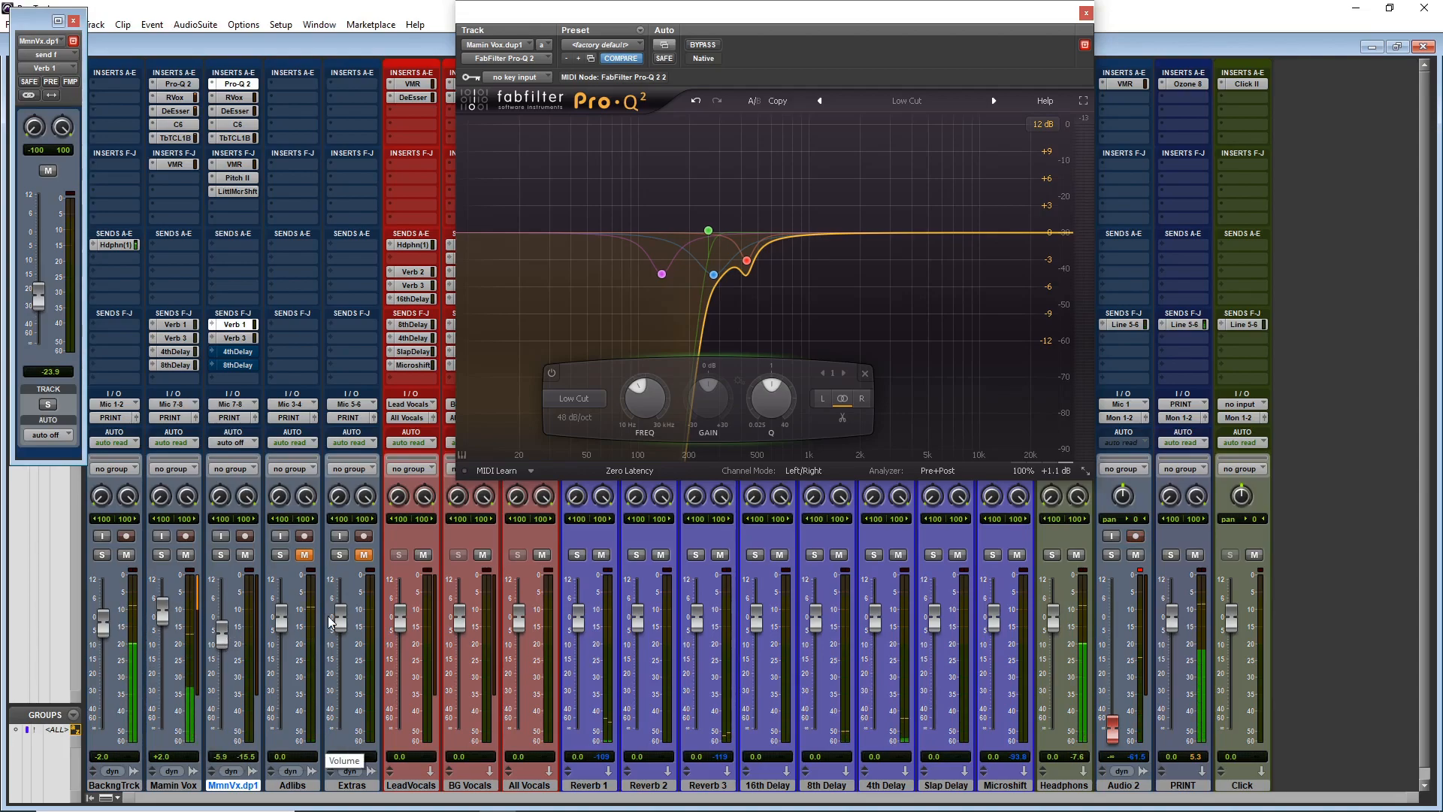
pyautogui.hotkey('ctrl', '=')
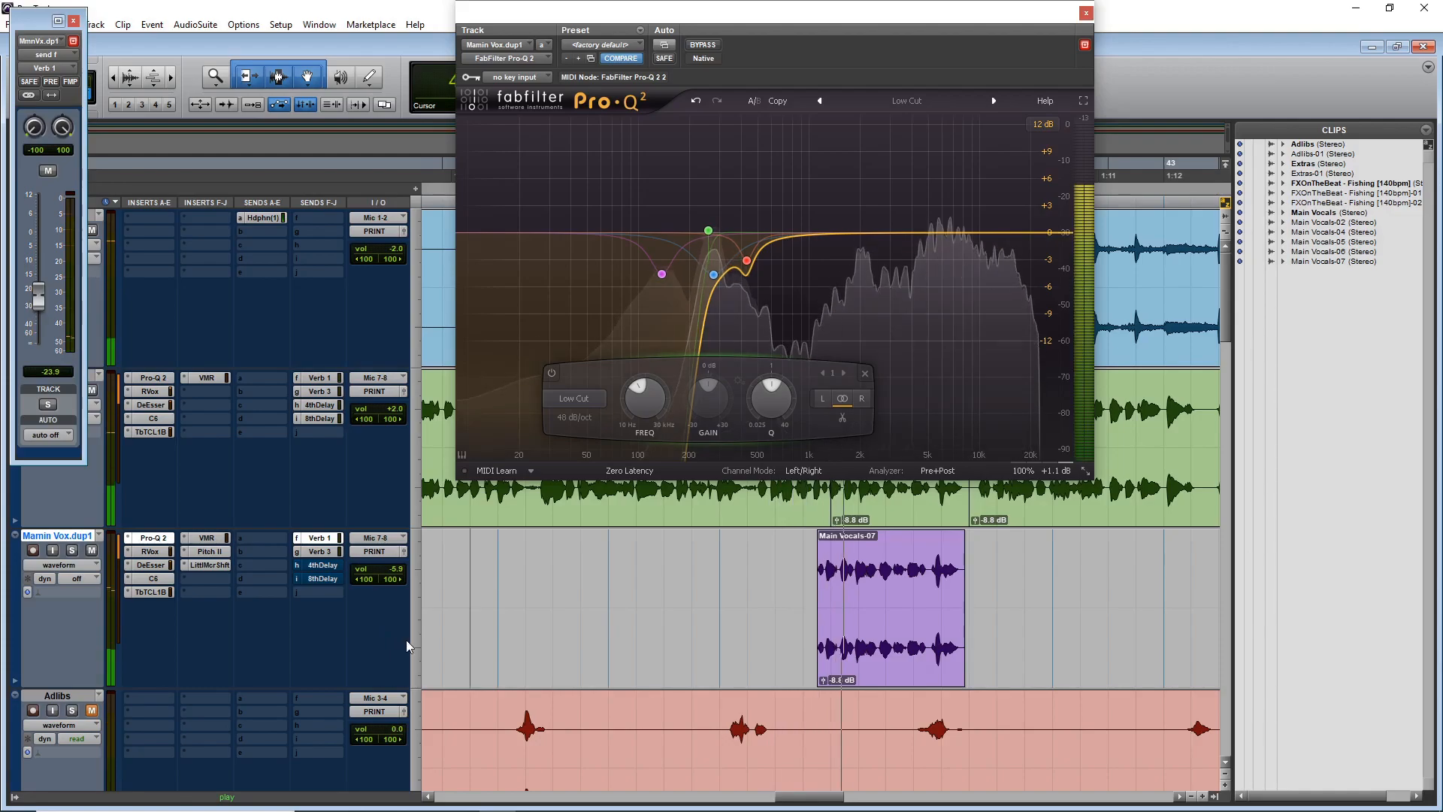
pyautogui.press('space')
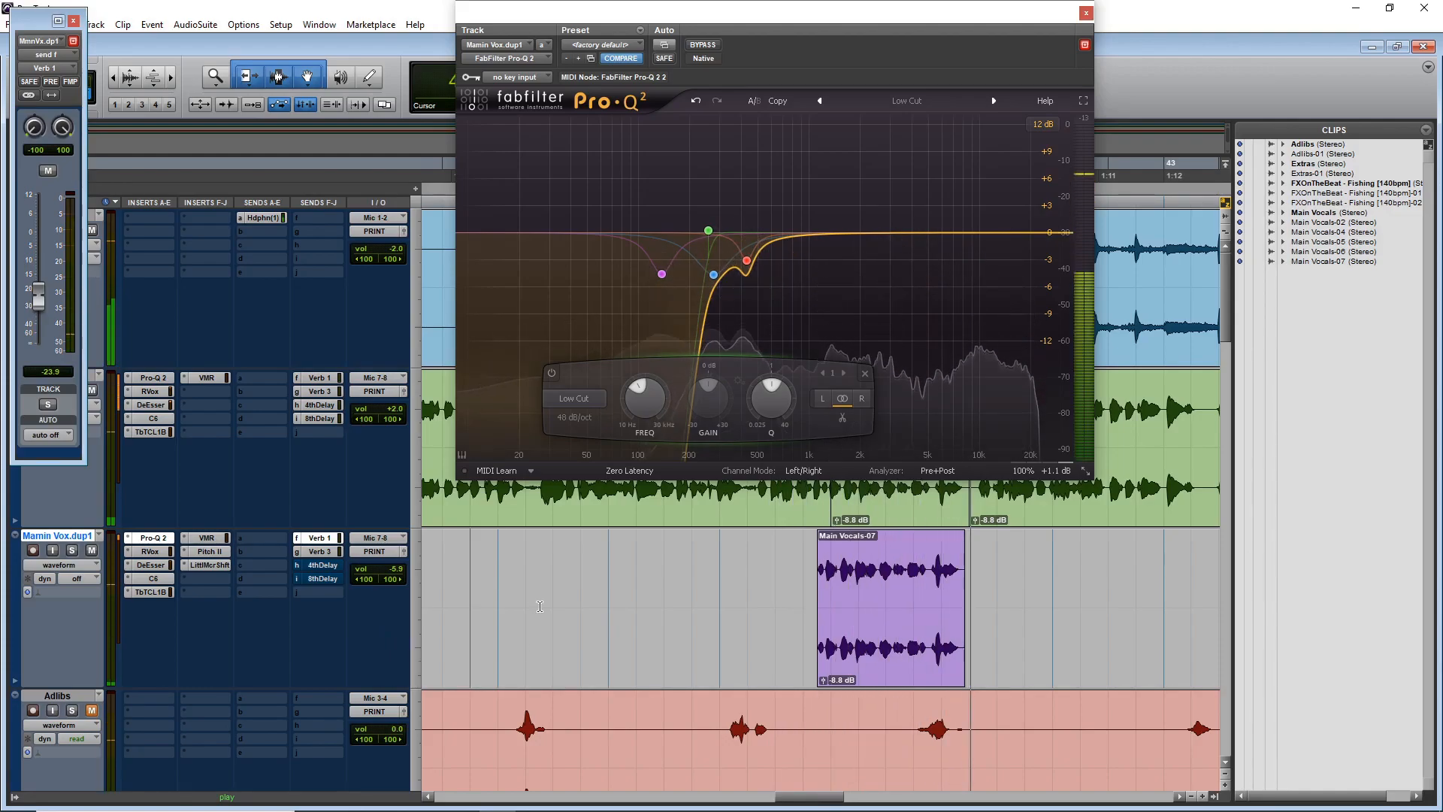
pyautogui.hotkey('ctrl', '=')
pyautogui.hotkey('ctrl', '=')
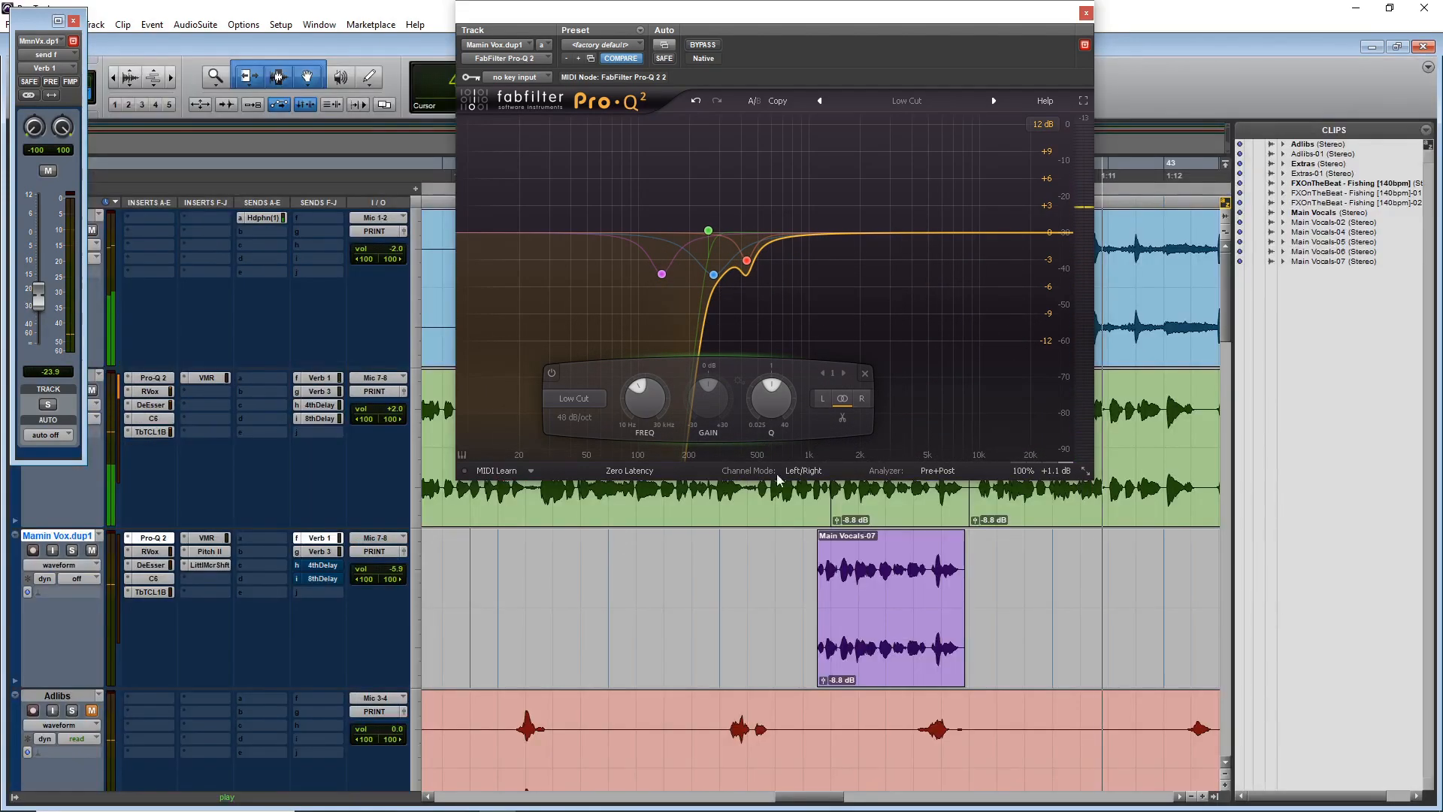
# - Extend the start of the Main Vocals-07 clip on Mamin Vox.dup1 earlier and play back from just before it
pyautogui.moveTo(818, 606); pyautogui.dragTo(788, 606)
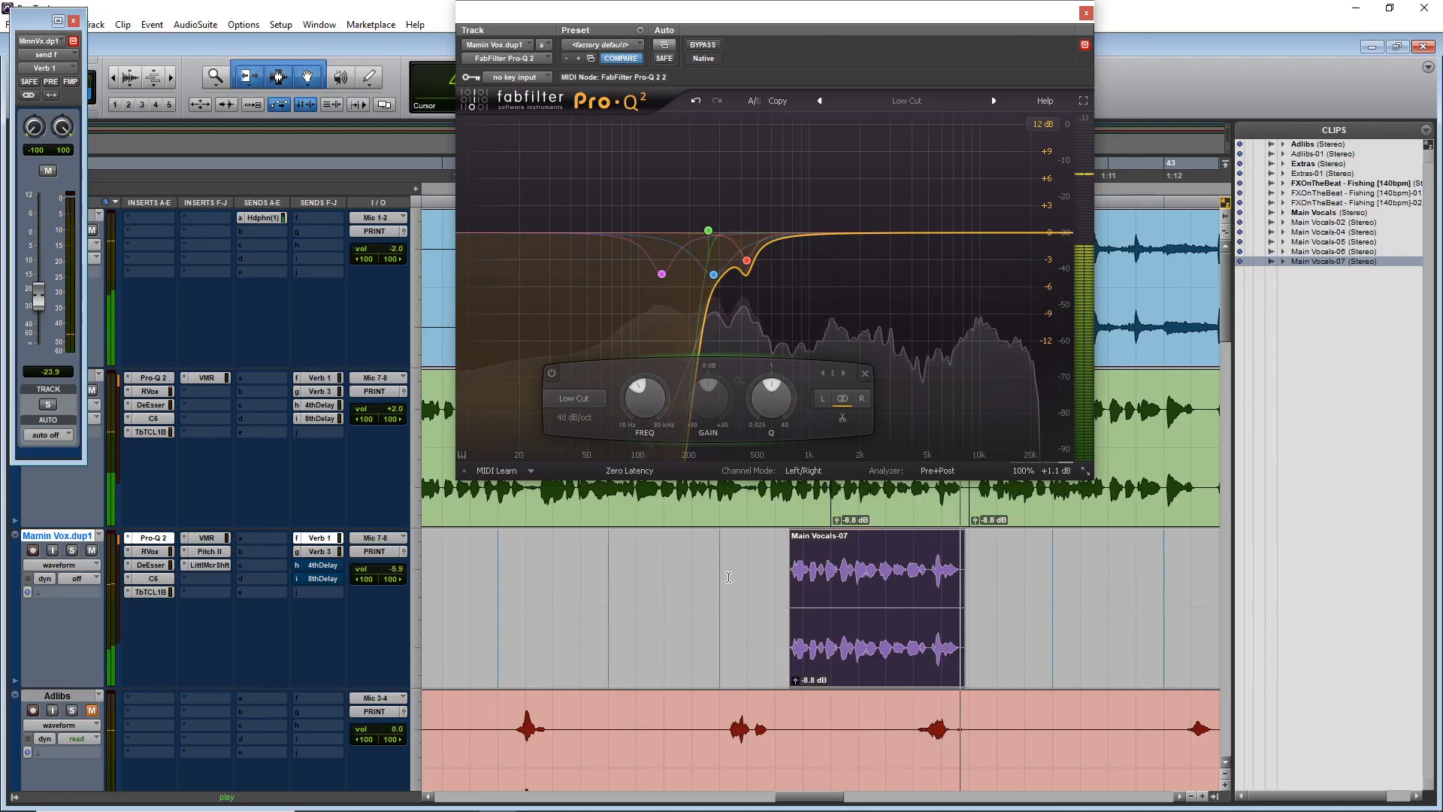
pyautogui.press('space')
pyautogui.click(697, 584)
pyautogui.press('space')
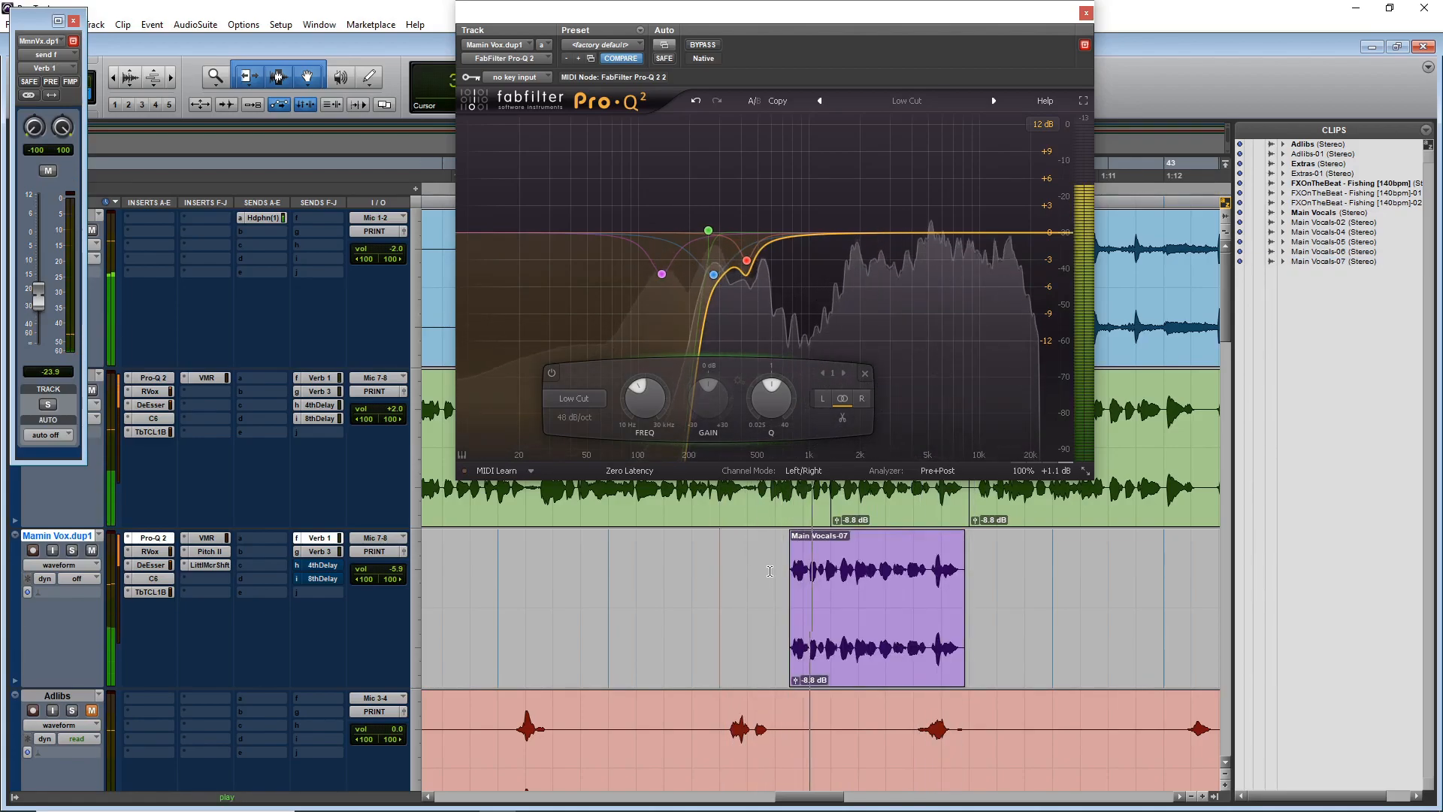
# - Trim the start of the Main Vocals-07 clip slightly later and play the session from 30|3|000
pyautogui.moveTo(791, 591); pyautogui.dragTo(810, 595)
pyautogui.scroll(-2, 810, 595)
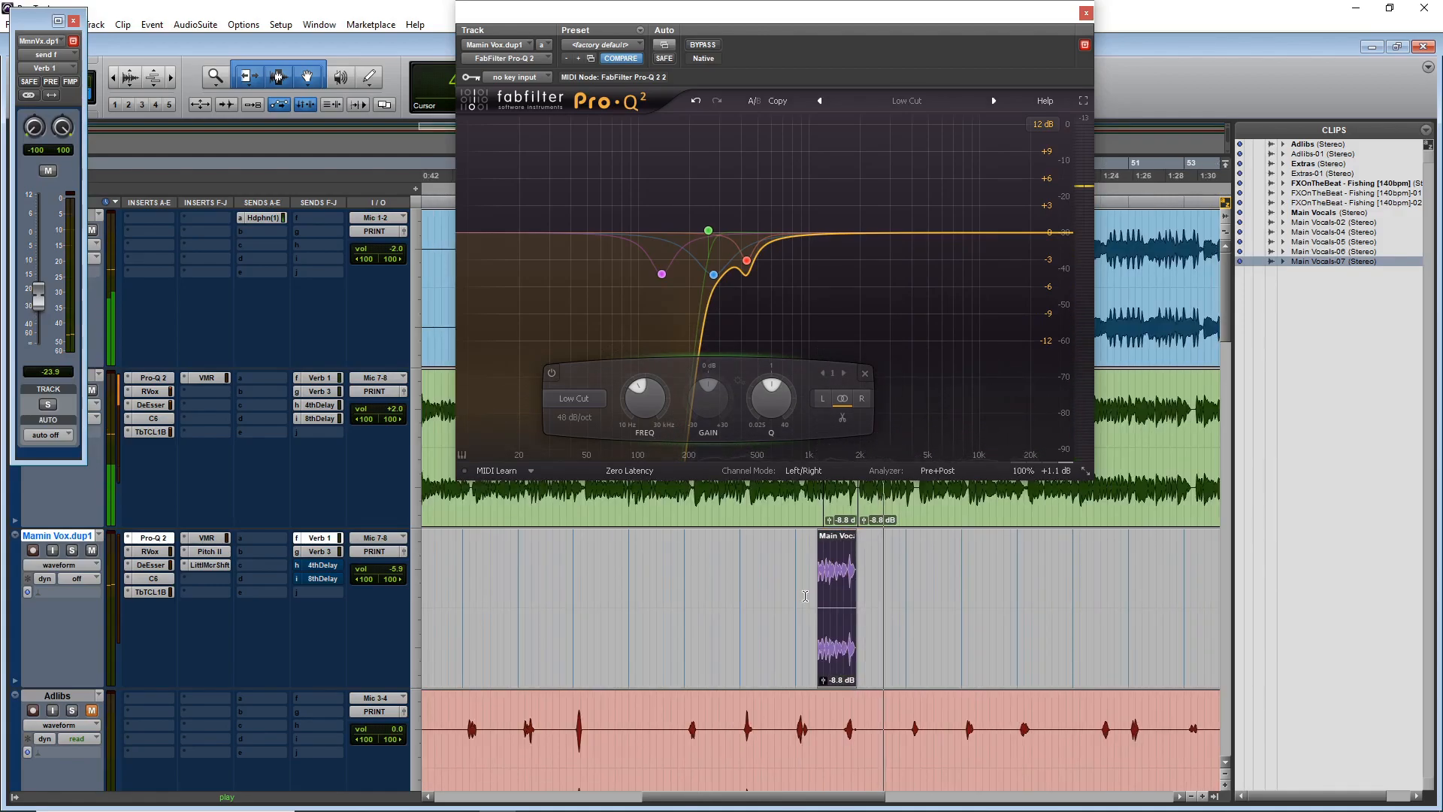
pyautogui.click(559, 561)
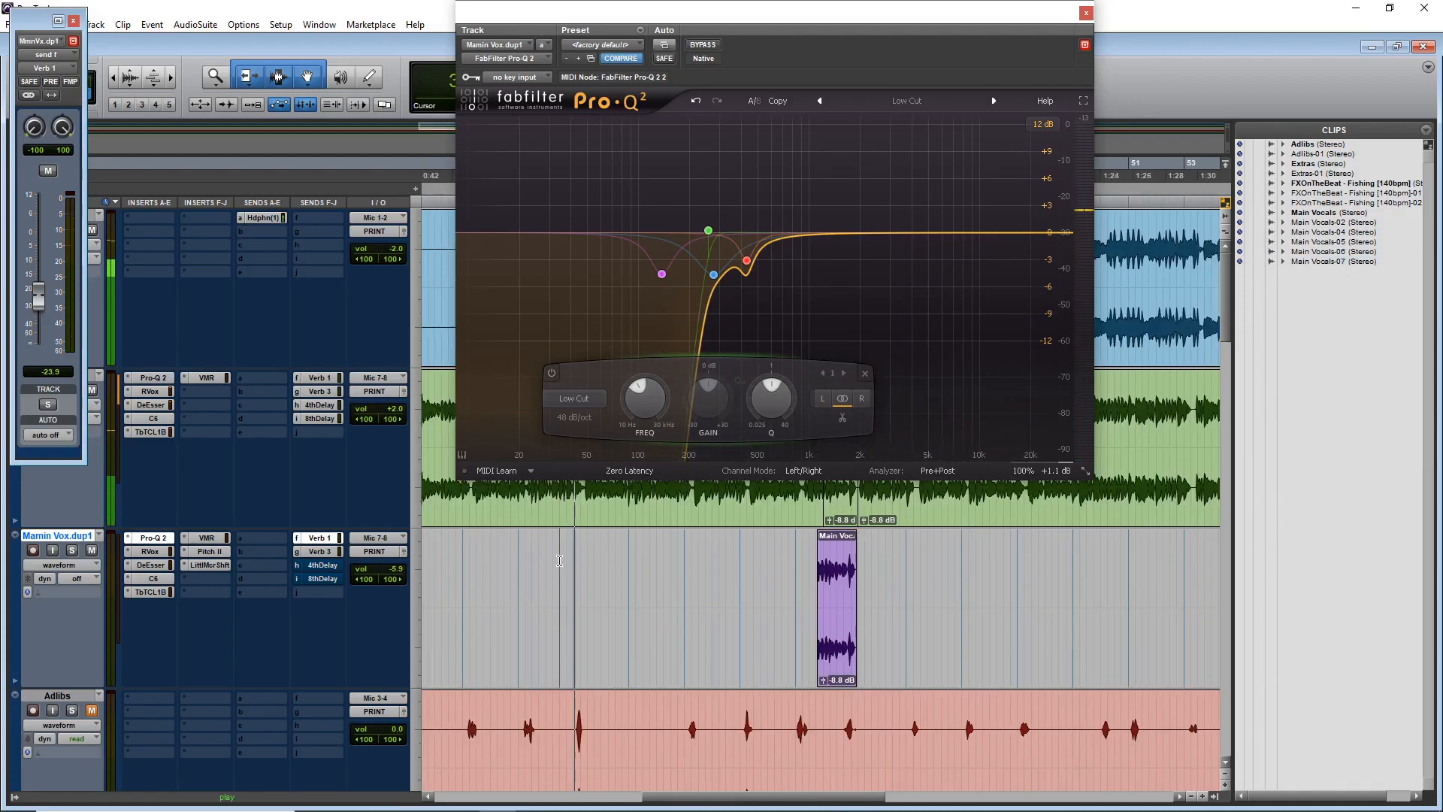
# - In the Virtual Mix Rack on Mamin Vox, set the first FG-S module's high-frequency band to about 8.05 kHz and boost its gain slightly
pyautogui.hotkey('ctrl', '=')
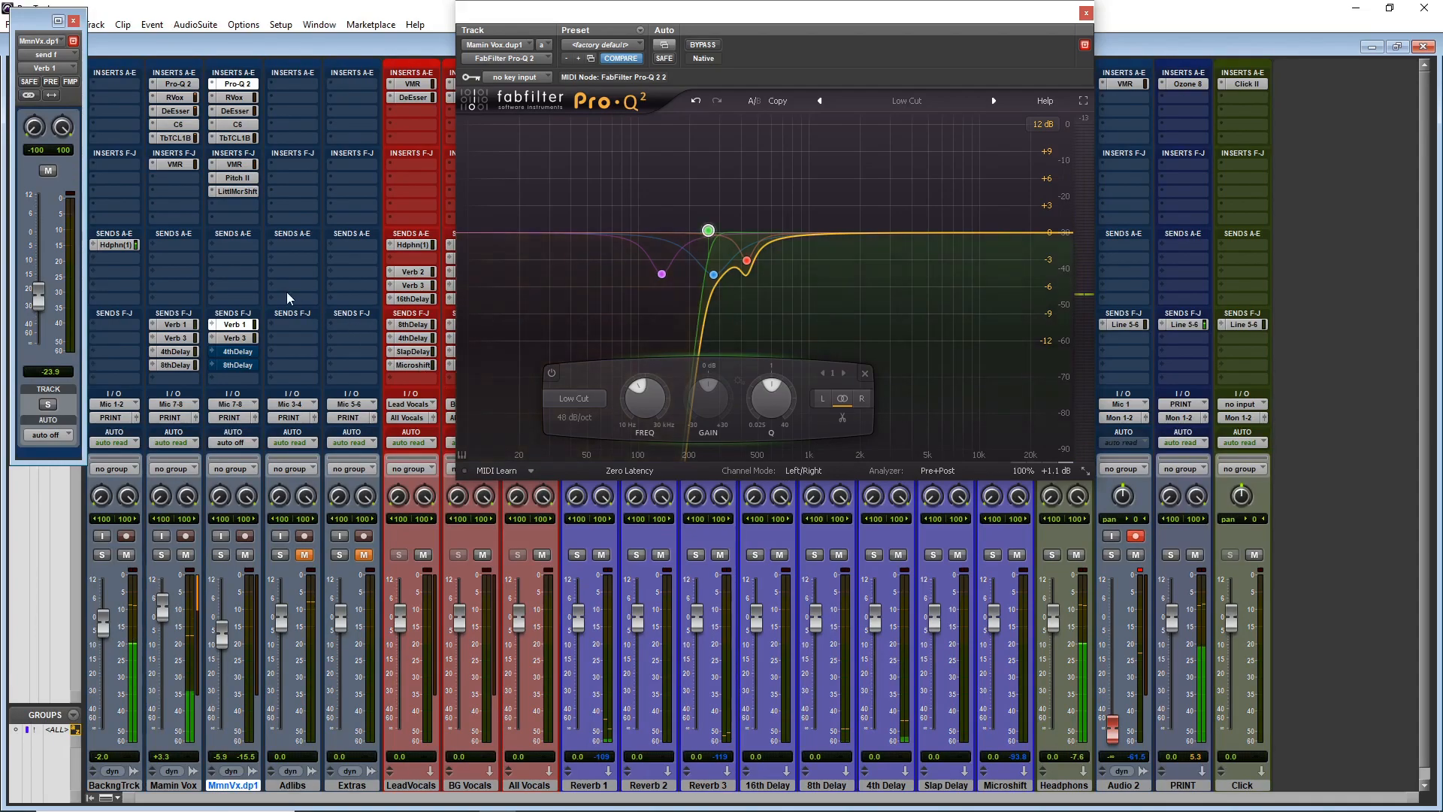
pyautogui.click(175, 163)
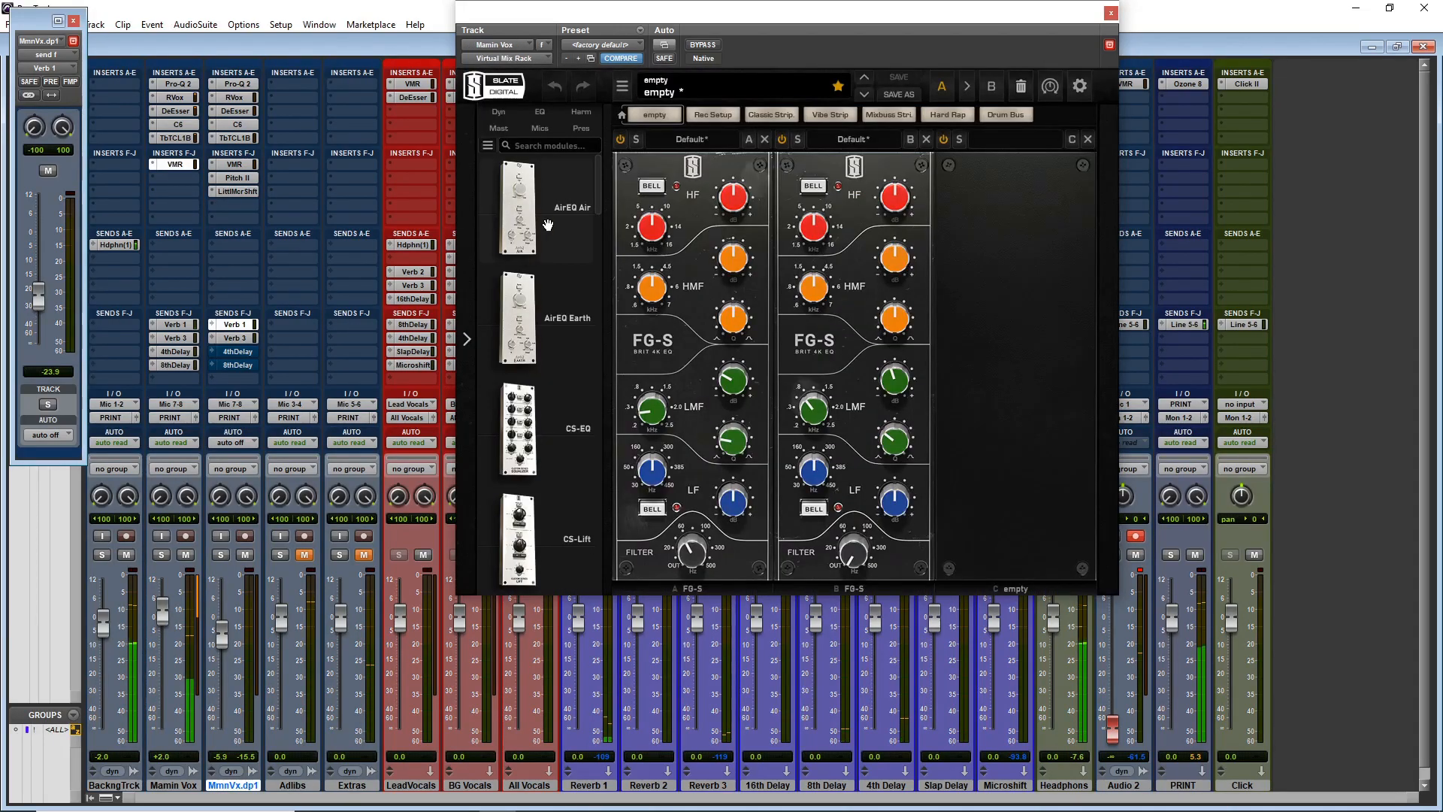
pyautogui.moveTo(659, 225); pyautogui.dragTo(664, 244)
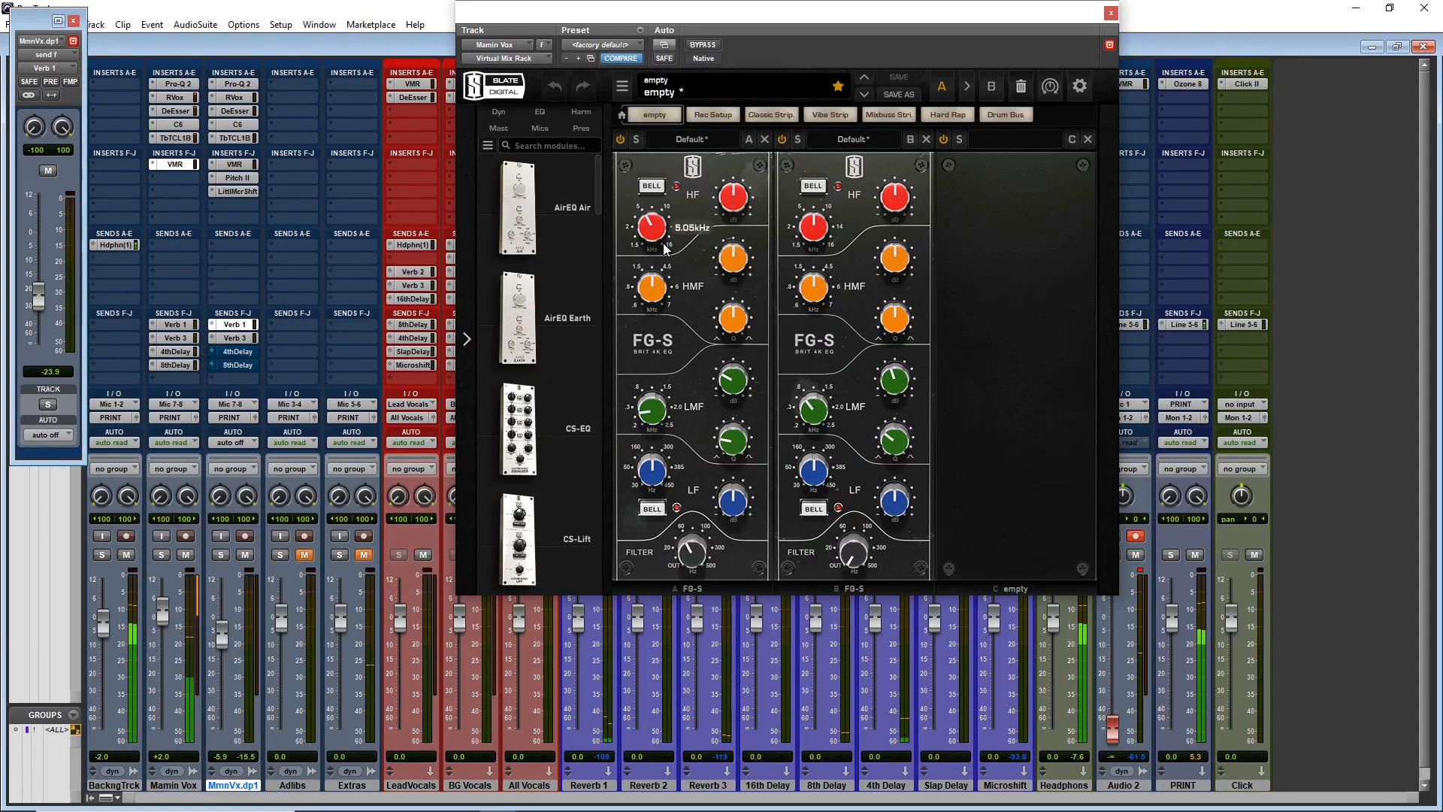
pyautogui.moveTo(722, 201); pyautogui.dragTo(729, 197)
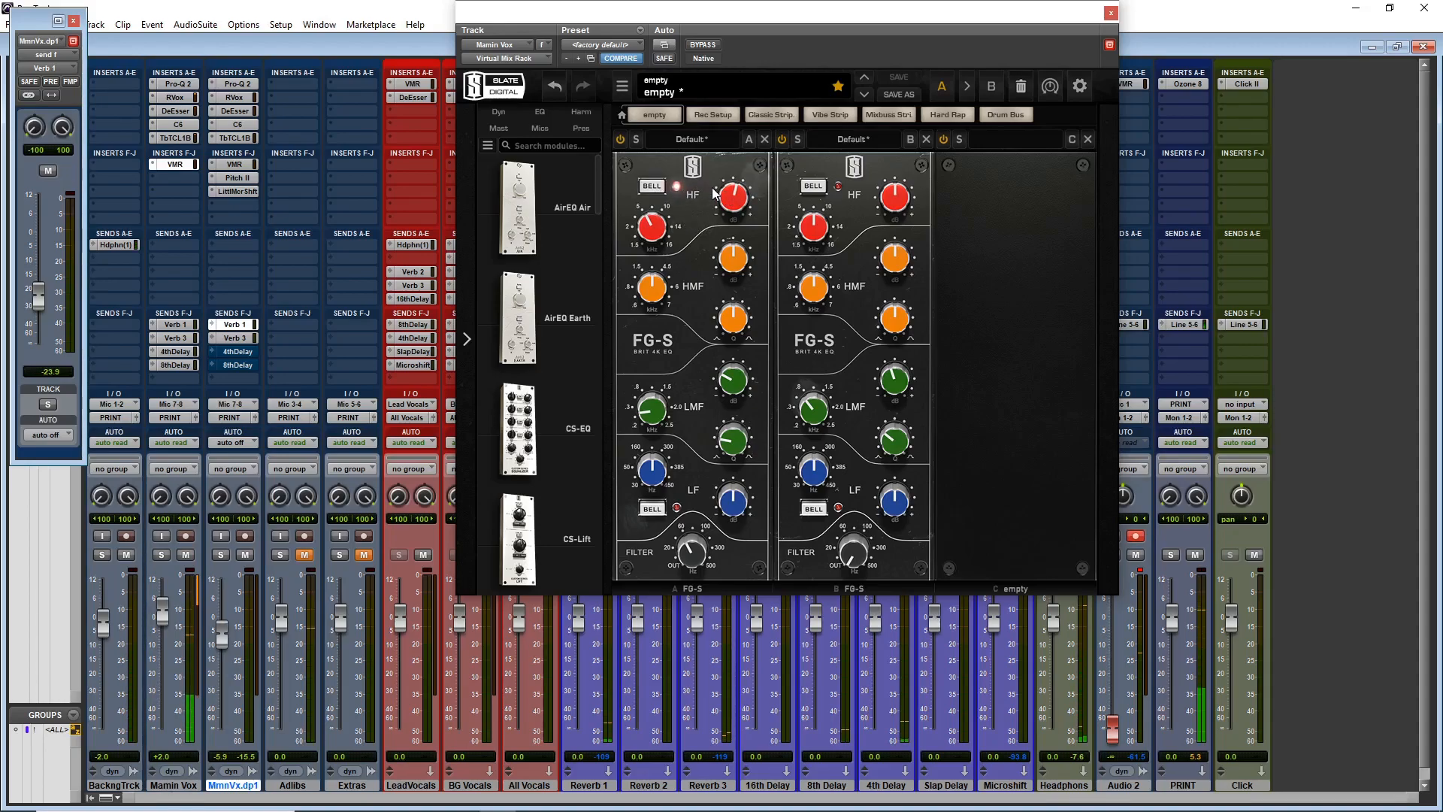
pyautogui.moveTo(733, 197); pyautogui.dragTo(742, 190)
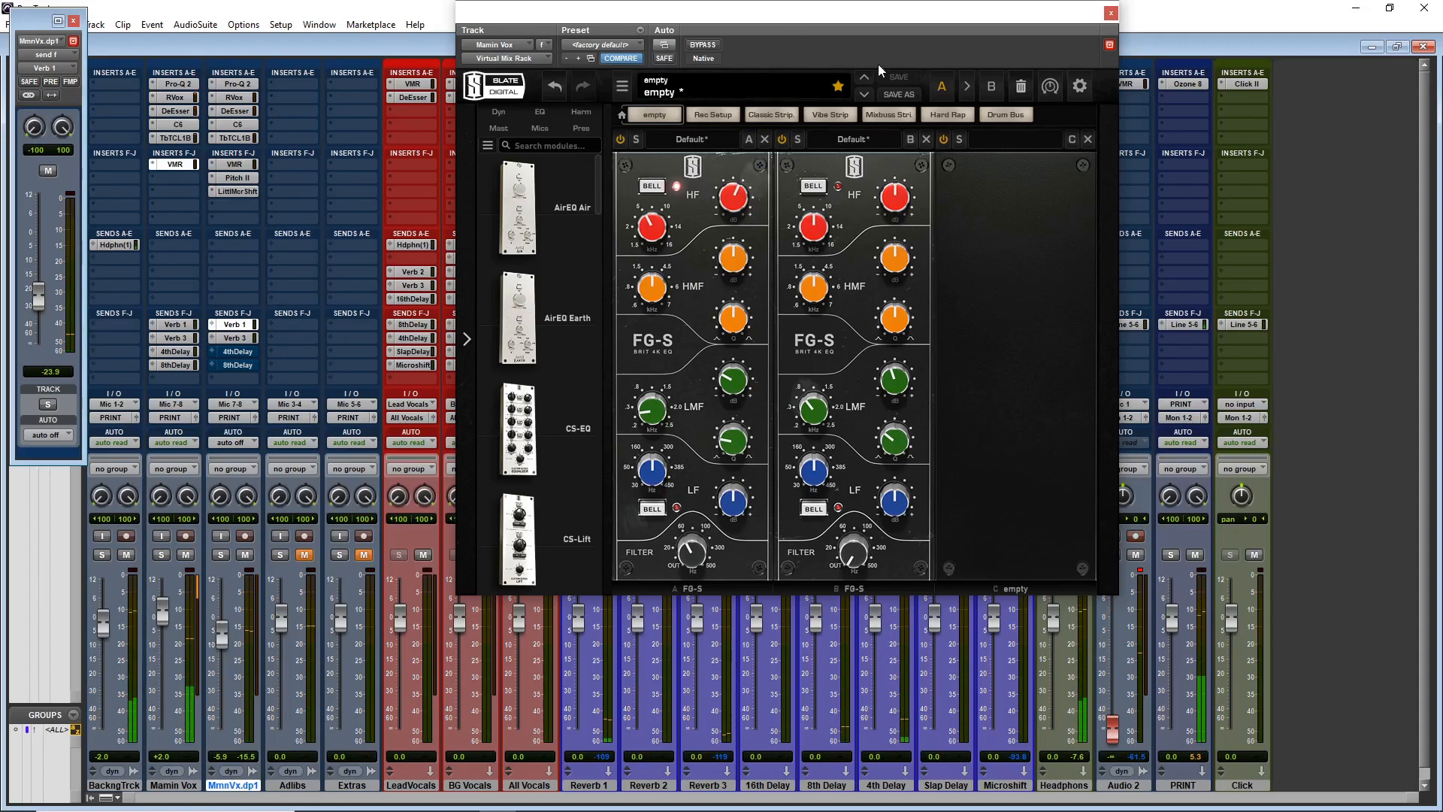
pyautogui.click(1110, 13)
pyautogui.hotkey('ctrl', '=')
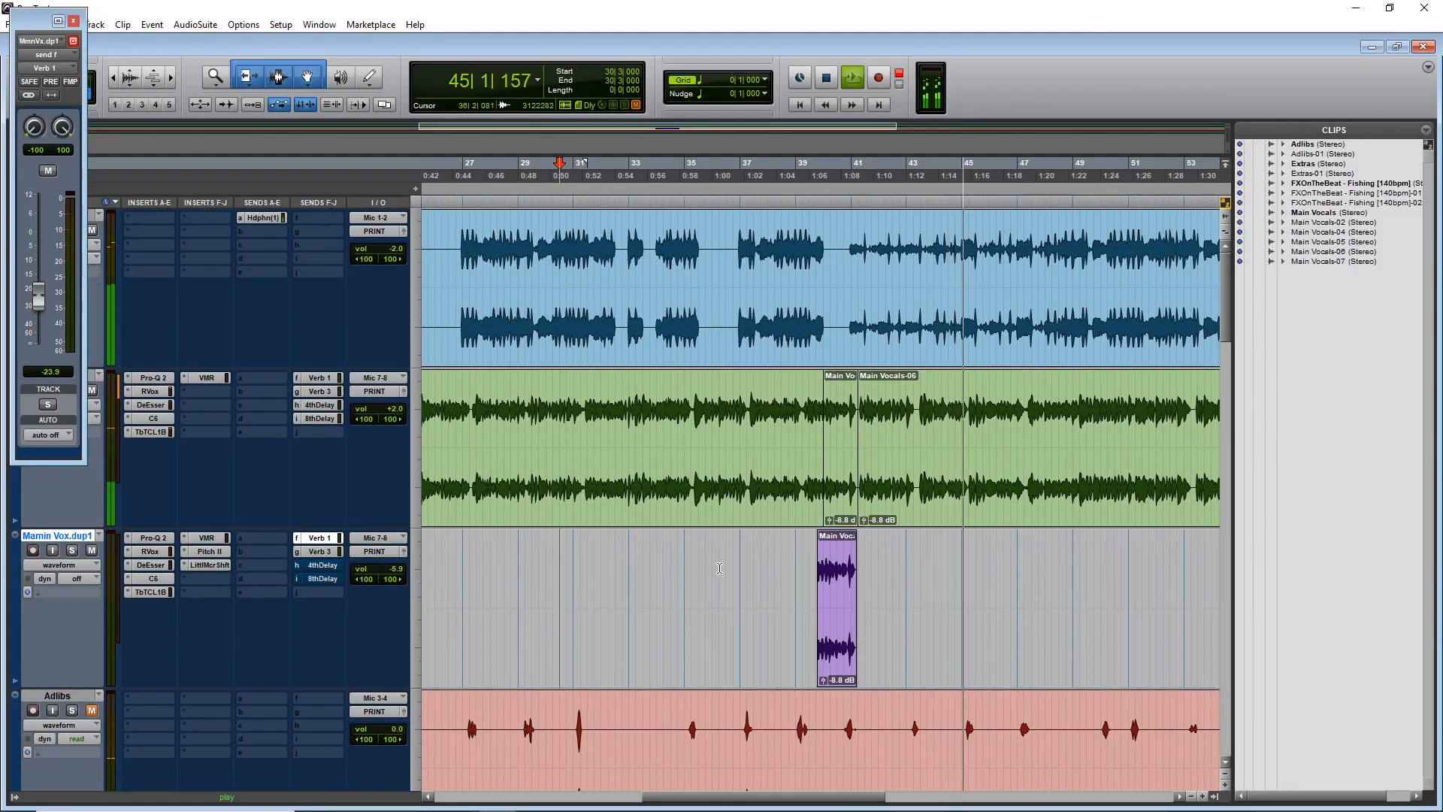
# - Compare the mix with section B of the Final Mix.mp3 reference using Ozone's Reference A/B on the PRINT track
pyautogui.hotkey('ctrl', '=')
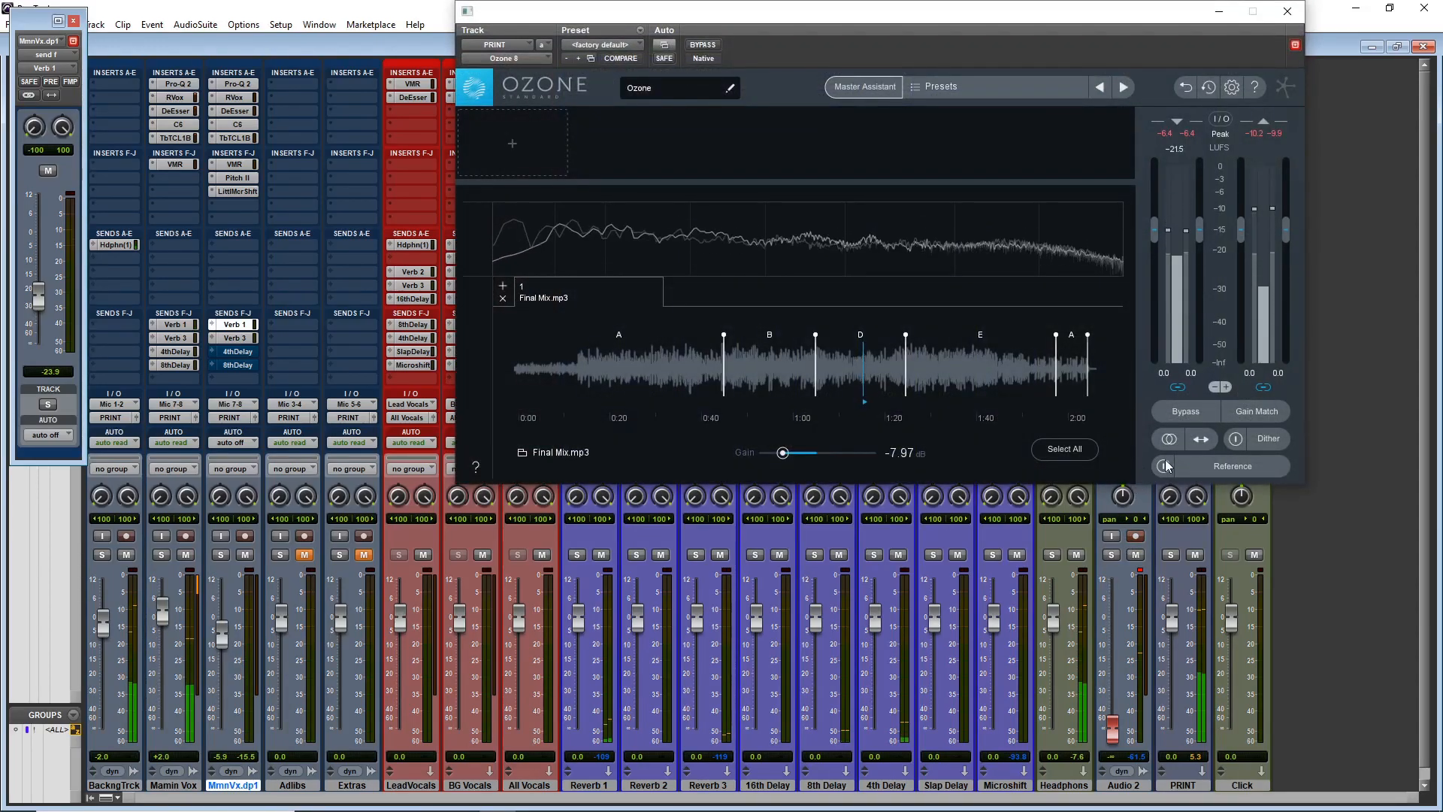
pyautogui.click(1166, 467)
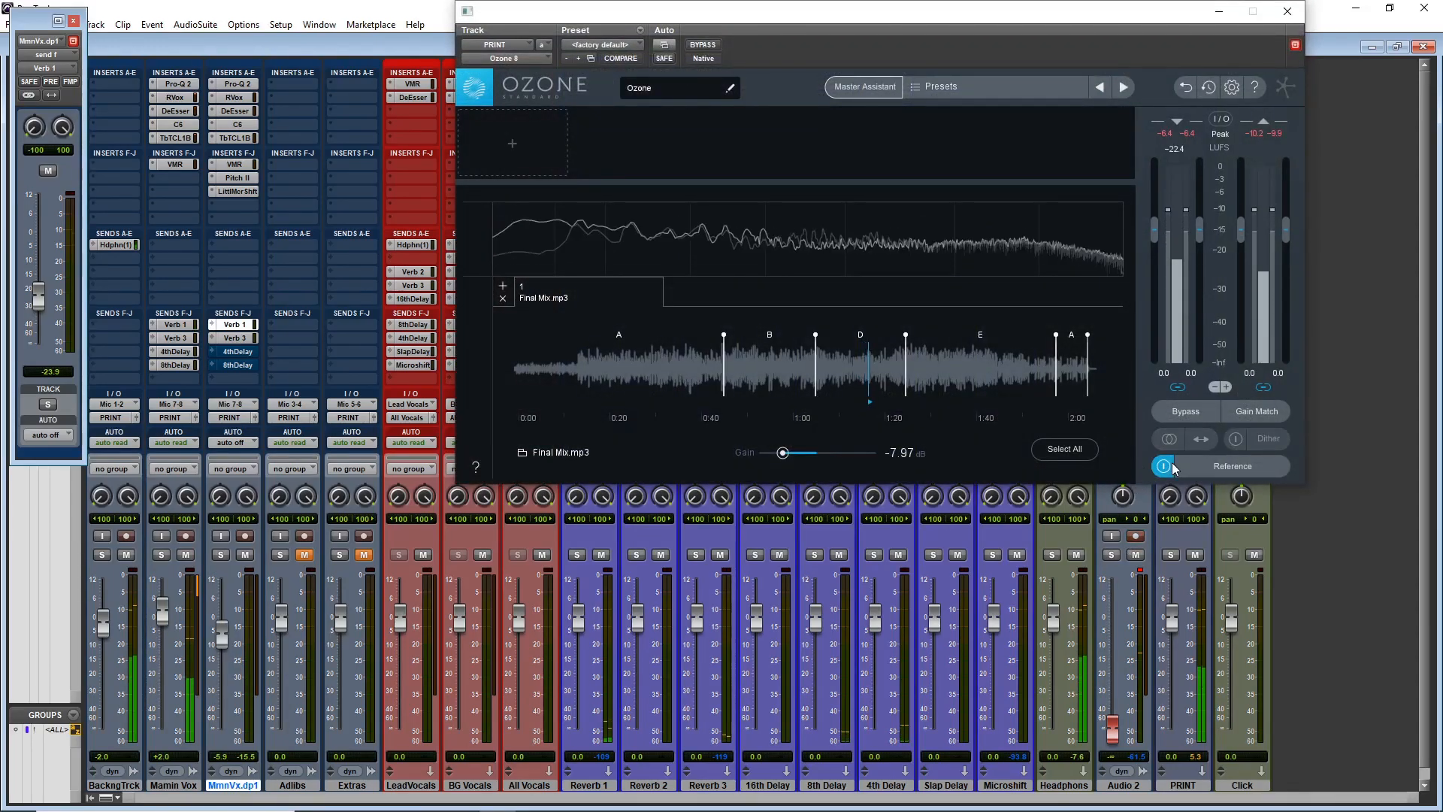
pyautogui.click(761, 358)
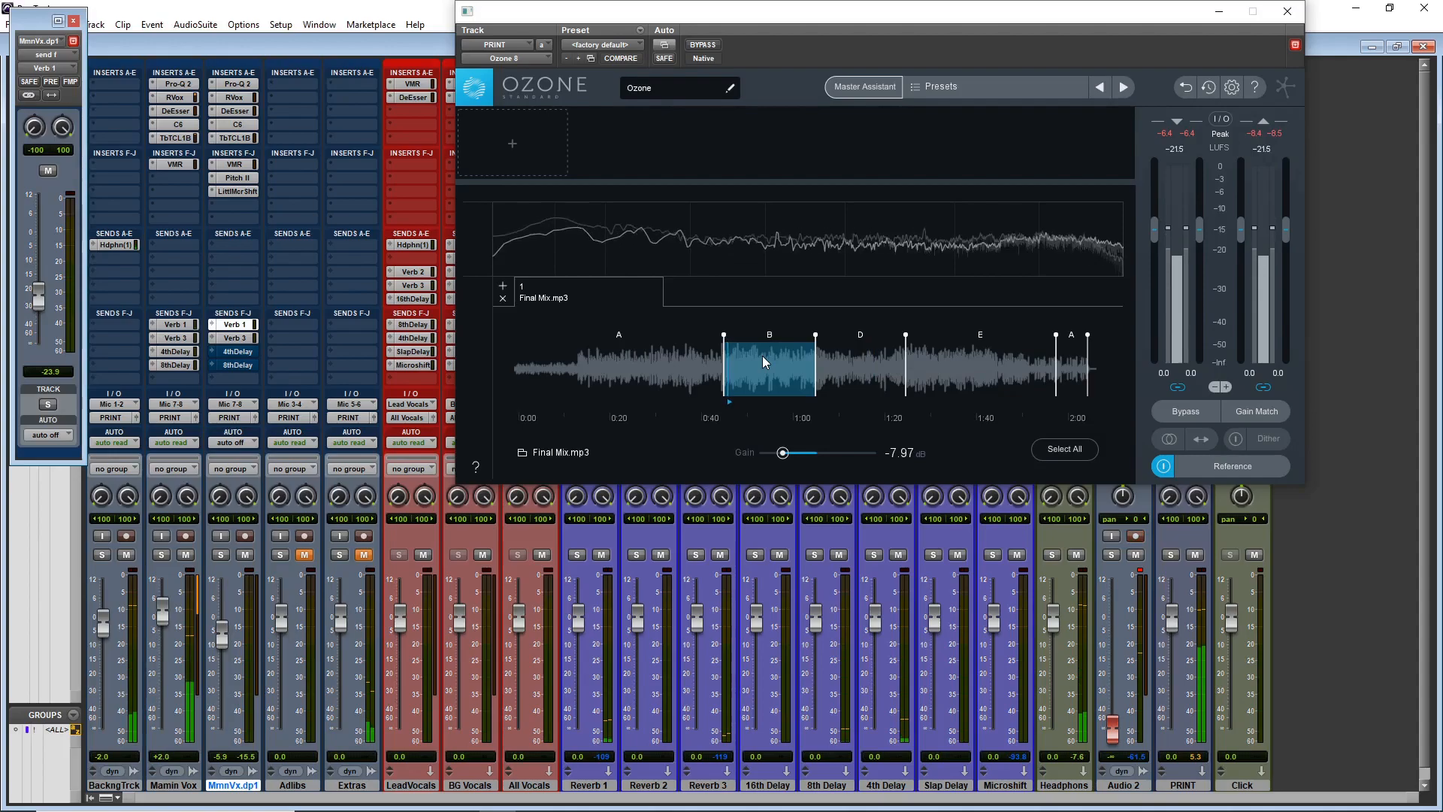
pyautogui.click(1164, 466)
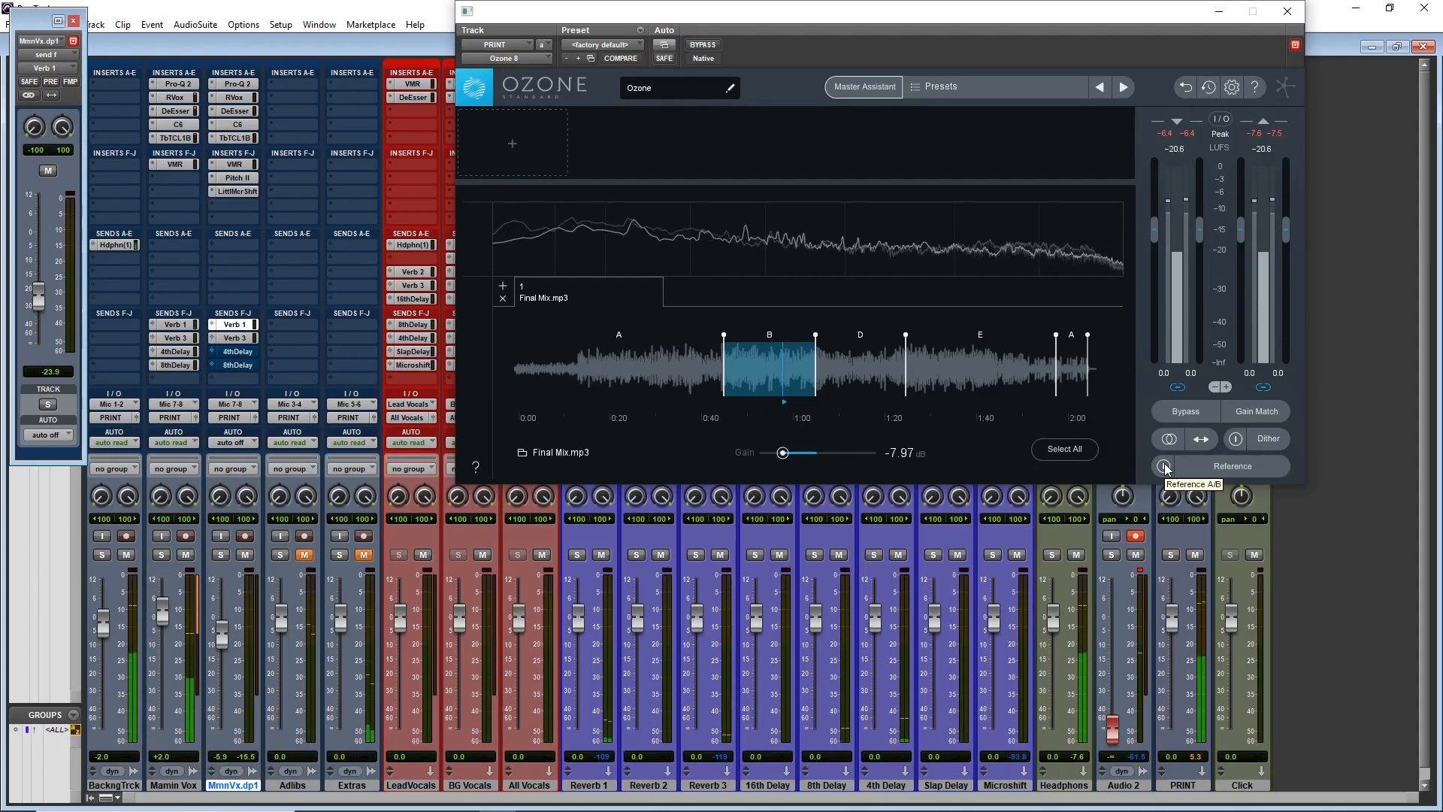
pyautogui.click(1164, 466)
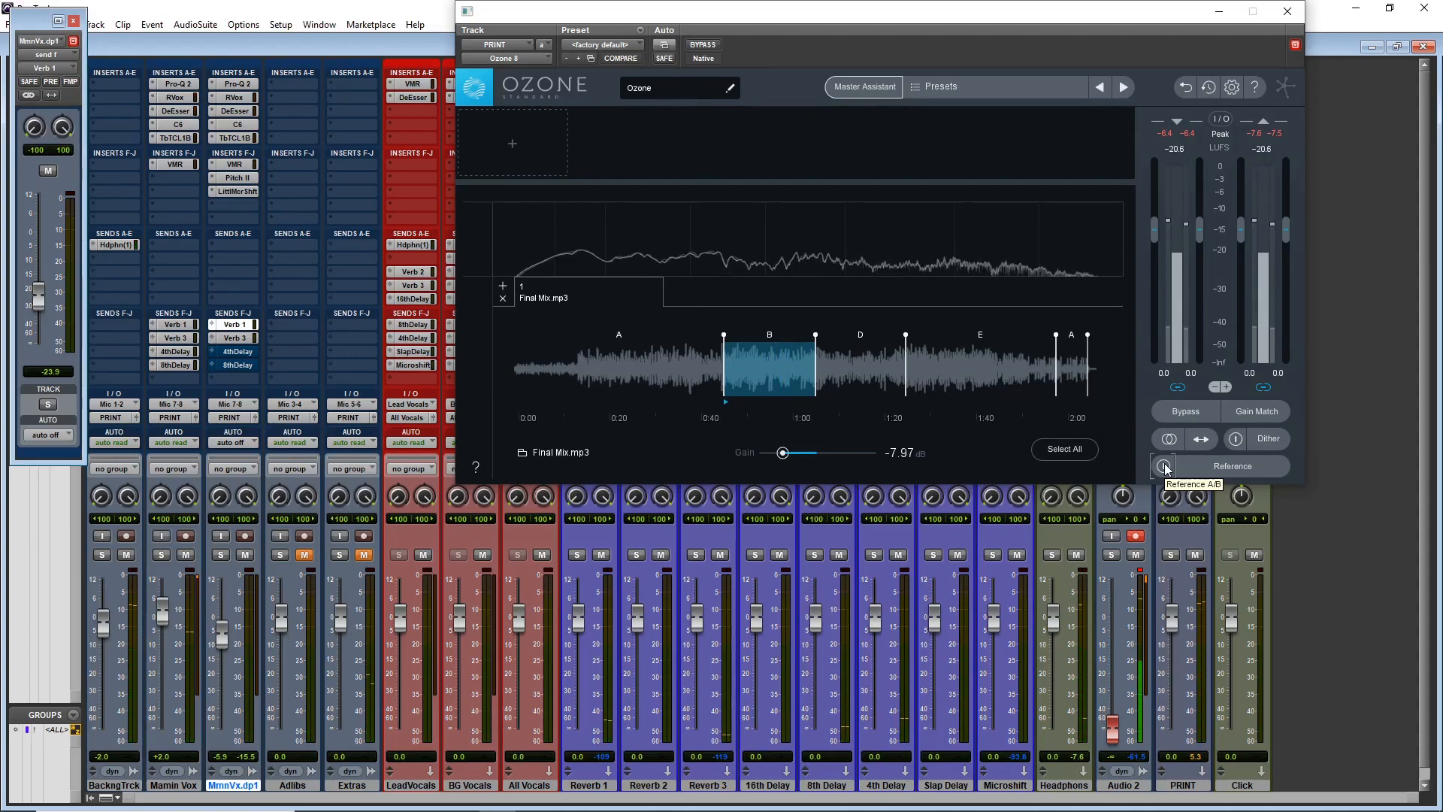
pyautogui.hotkey('ctrl', '=')
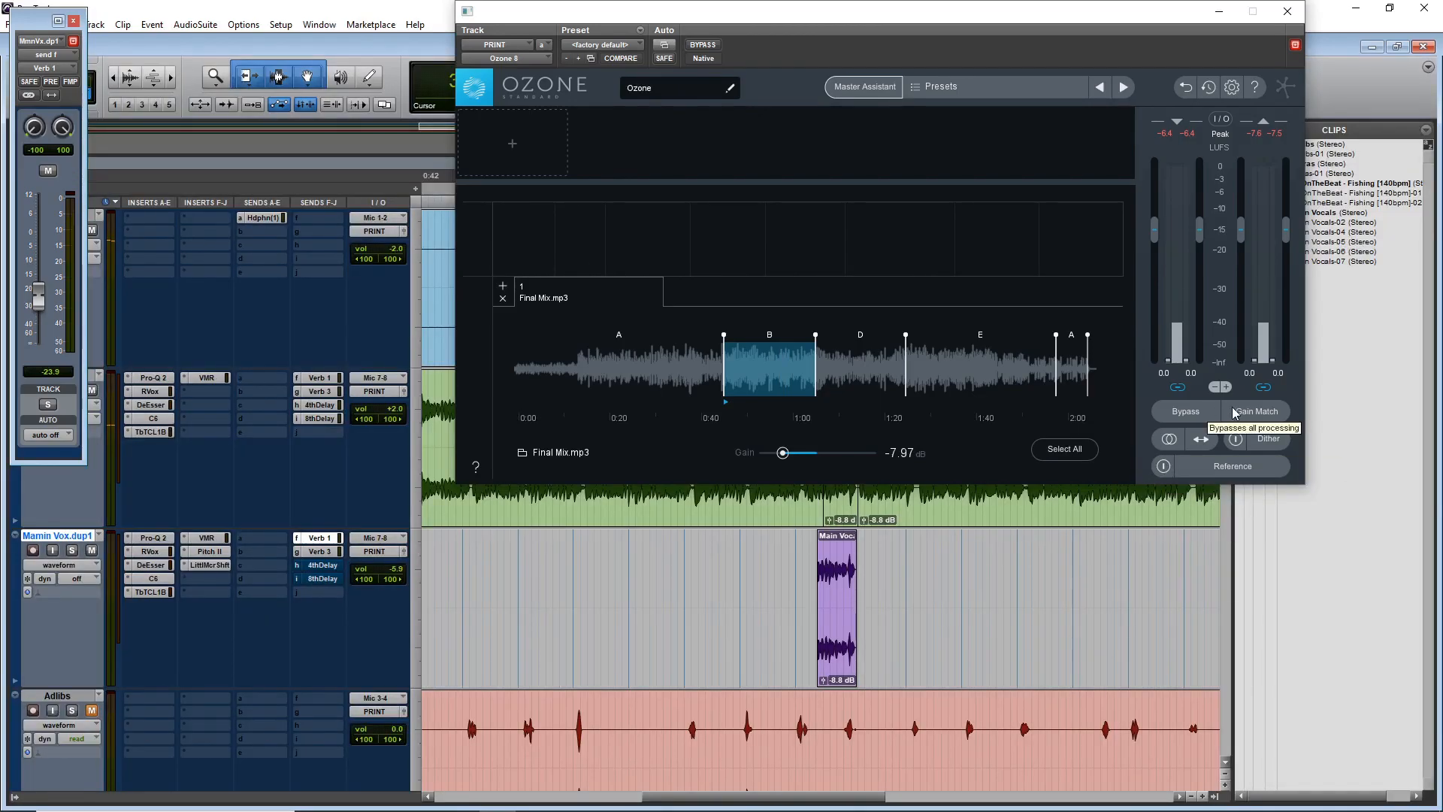
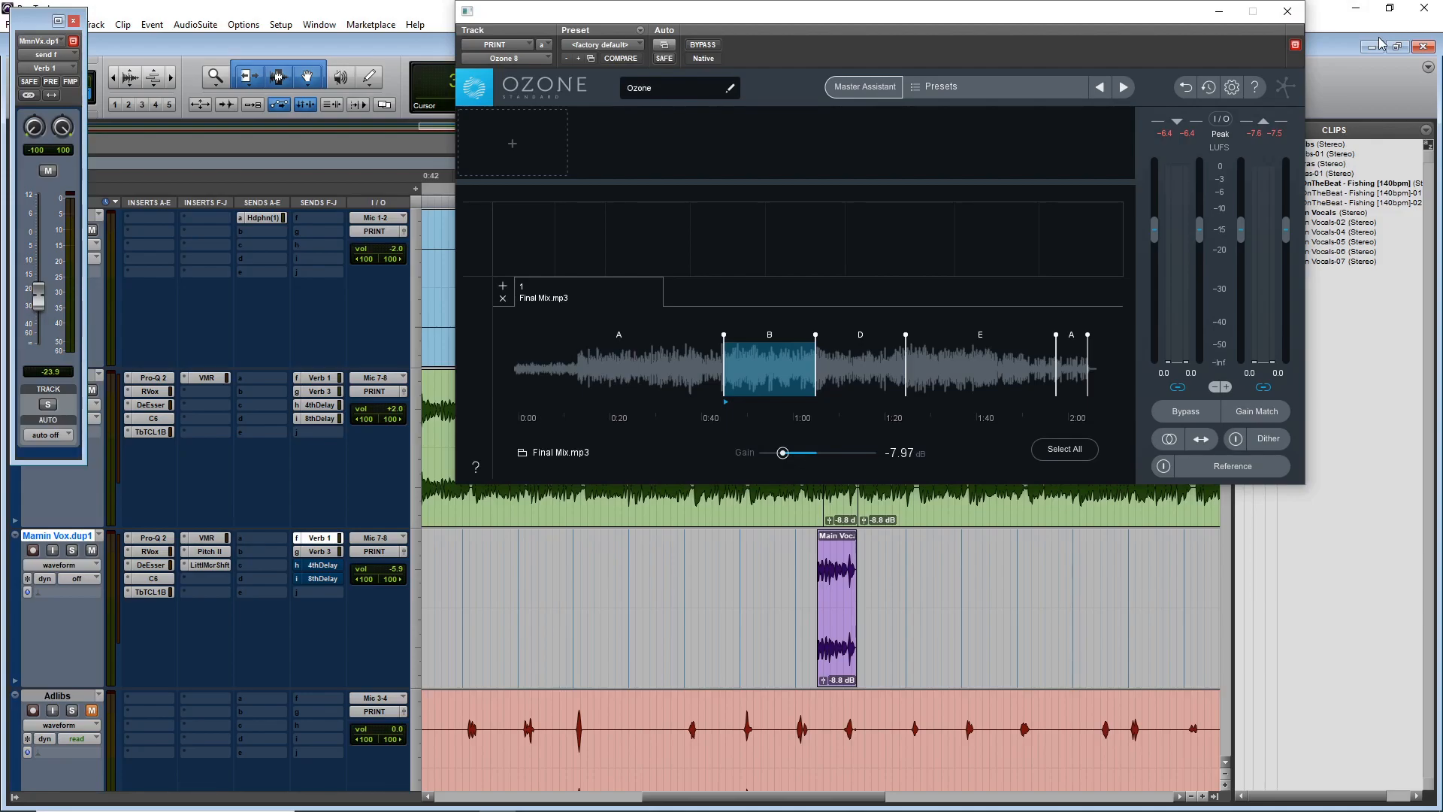
# - Close Ozone and compare Mamin Vox.dup1 with and without its Little MicroShift by toggling the effect bypass during playback
pyautogui.click(1287, 12)
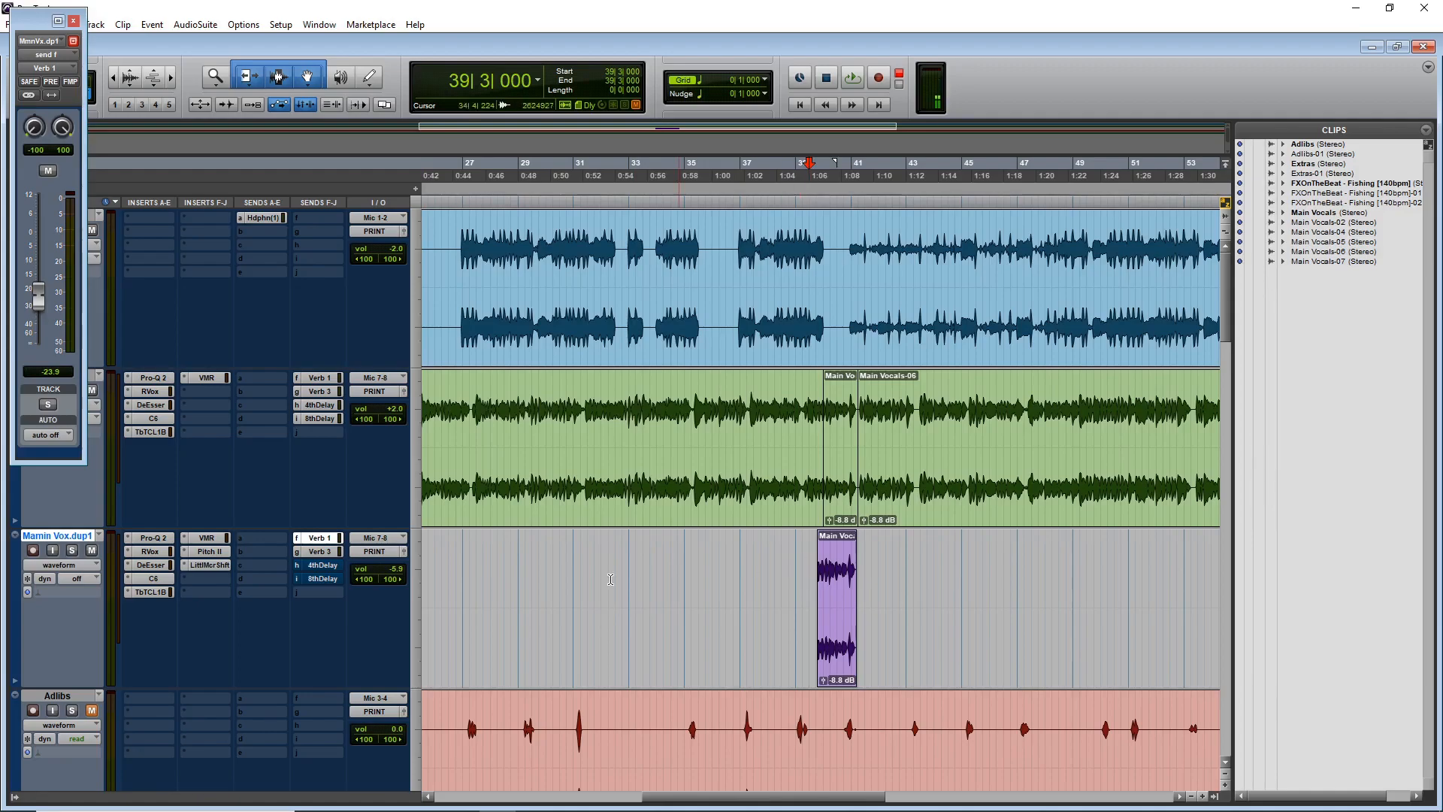
pyautogui.click(207, 565)
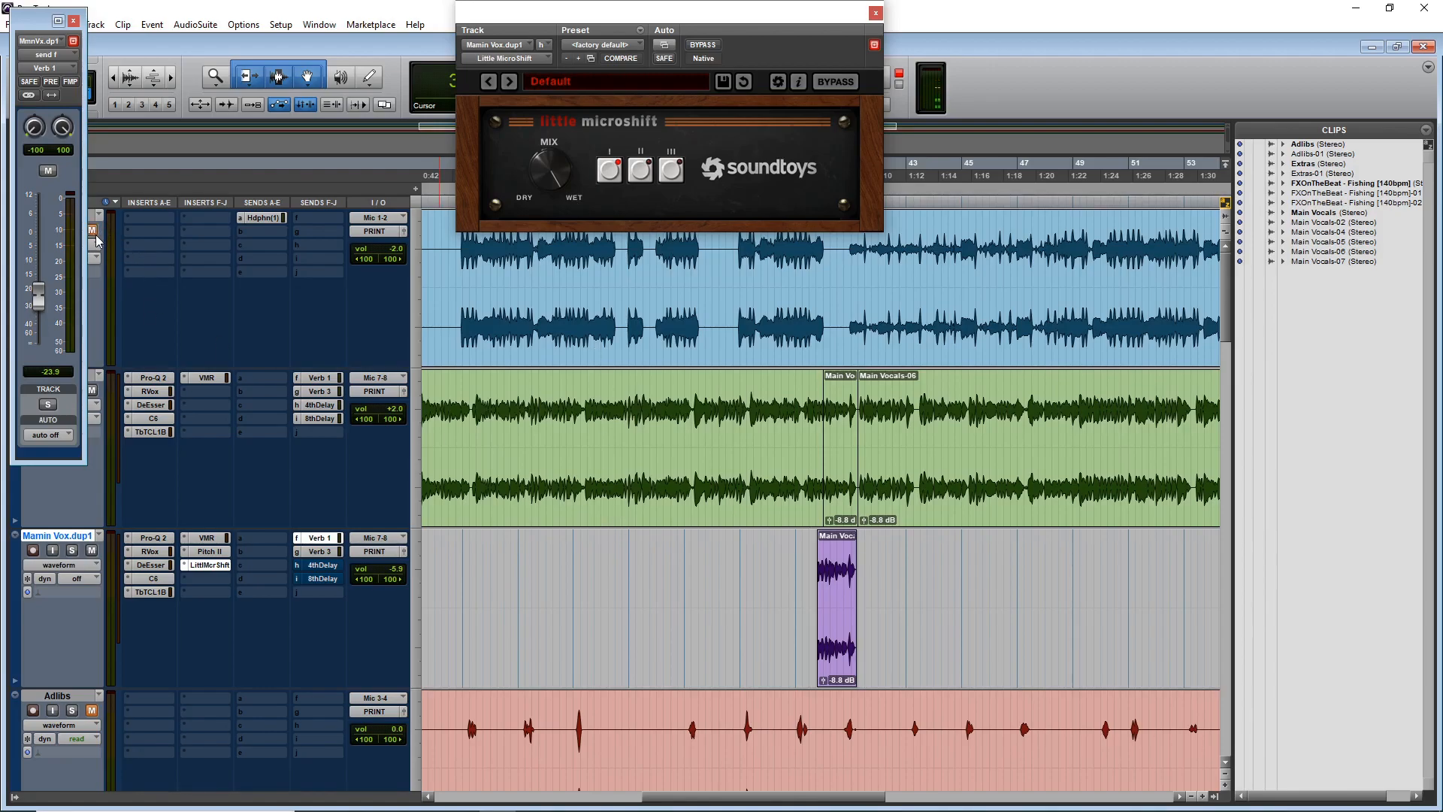
pyautogui.press('space')
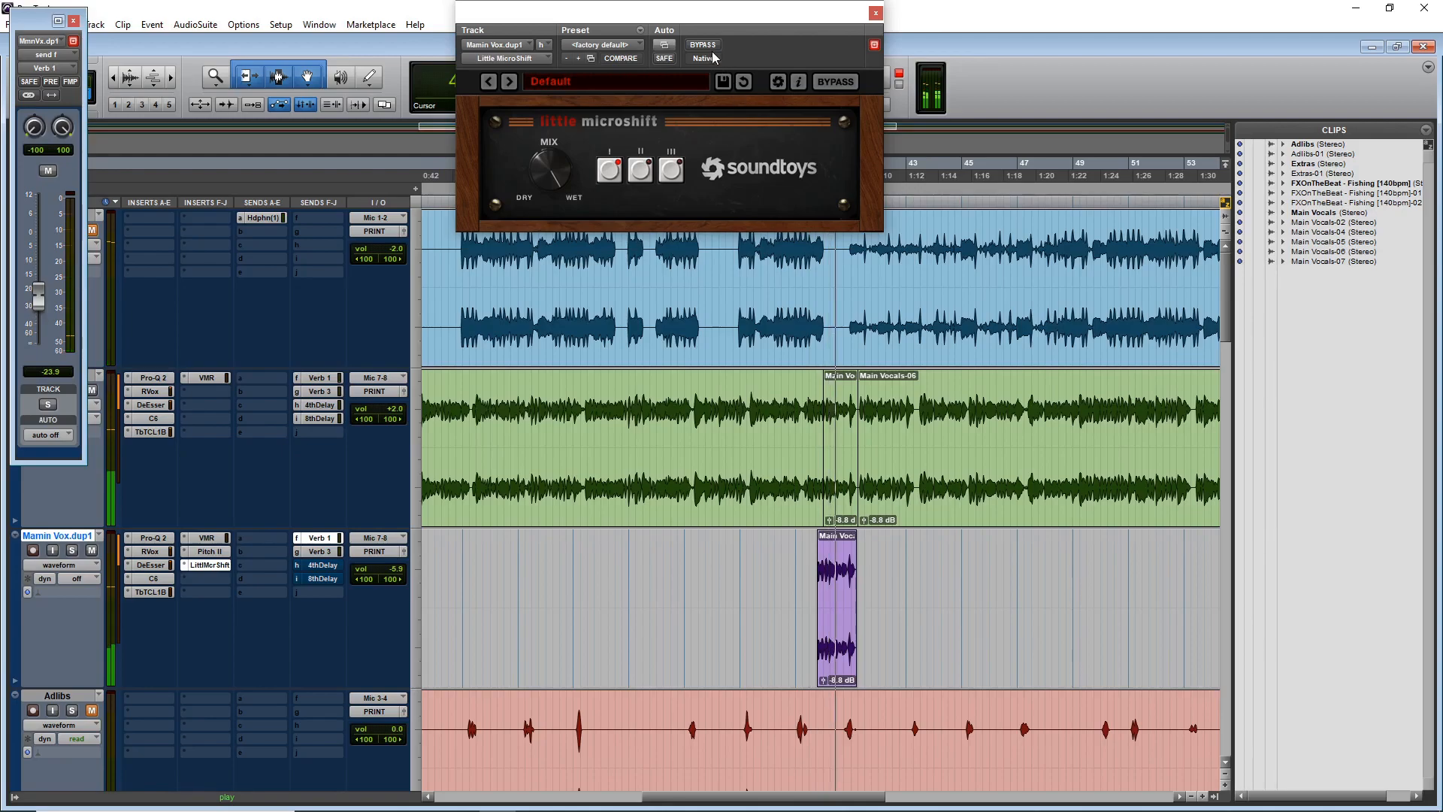
pyautogui.press('space')
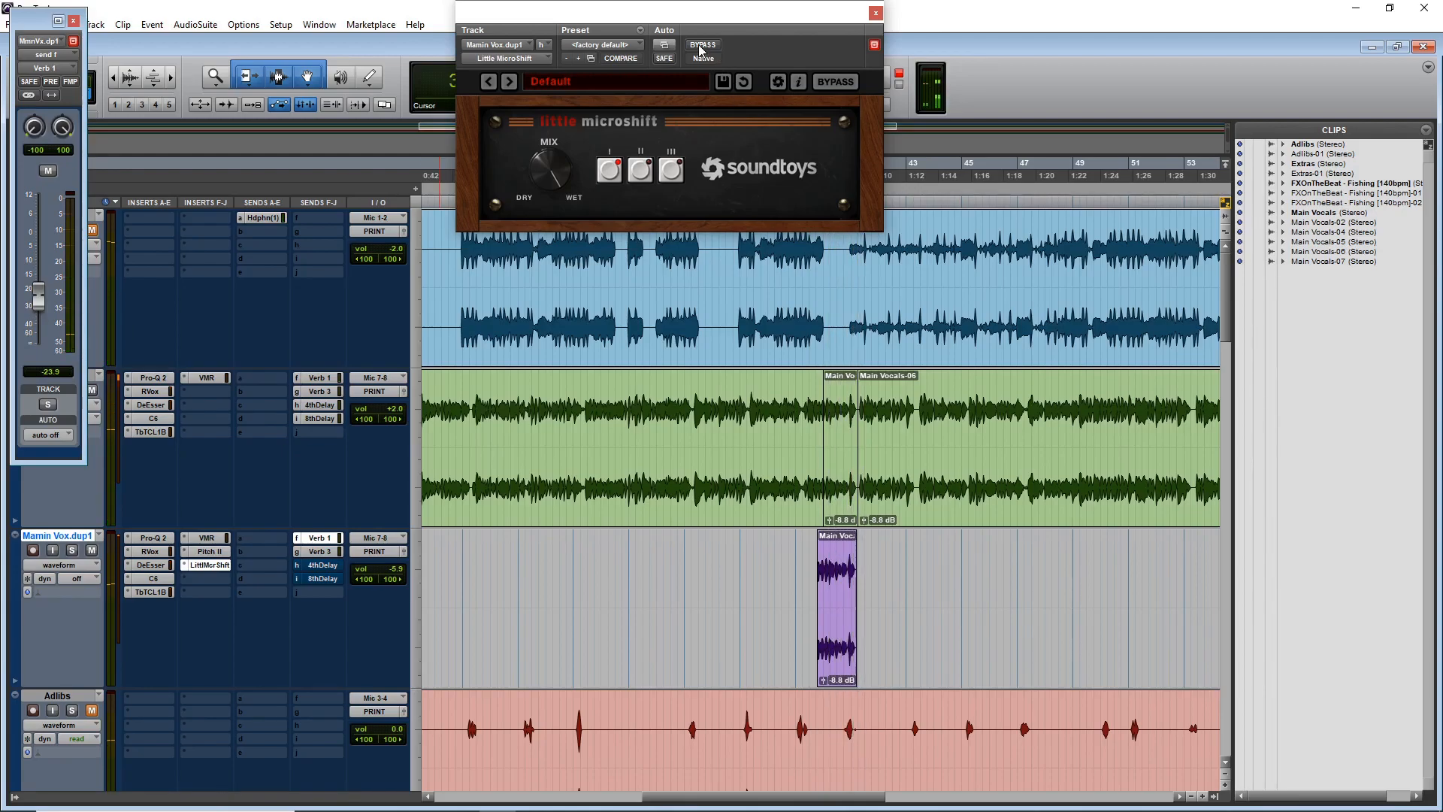
pyautogui.click(702, 45)
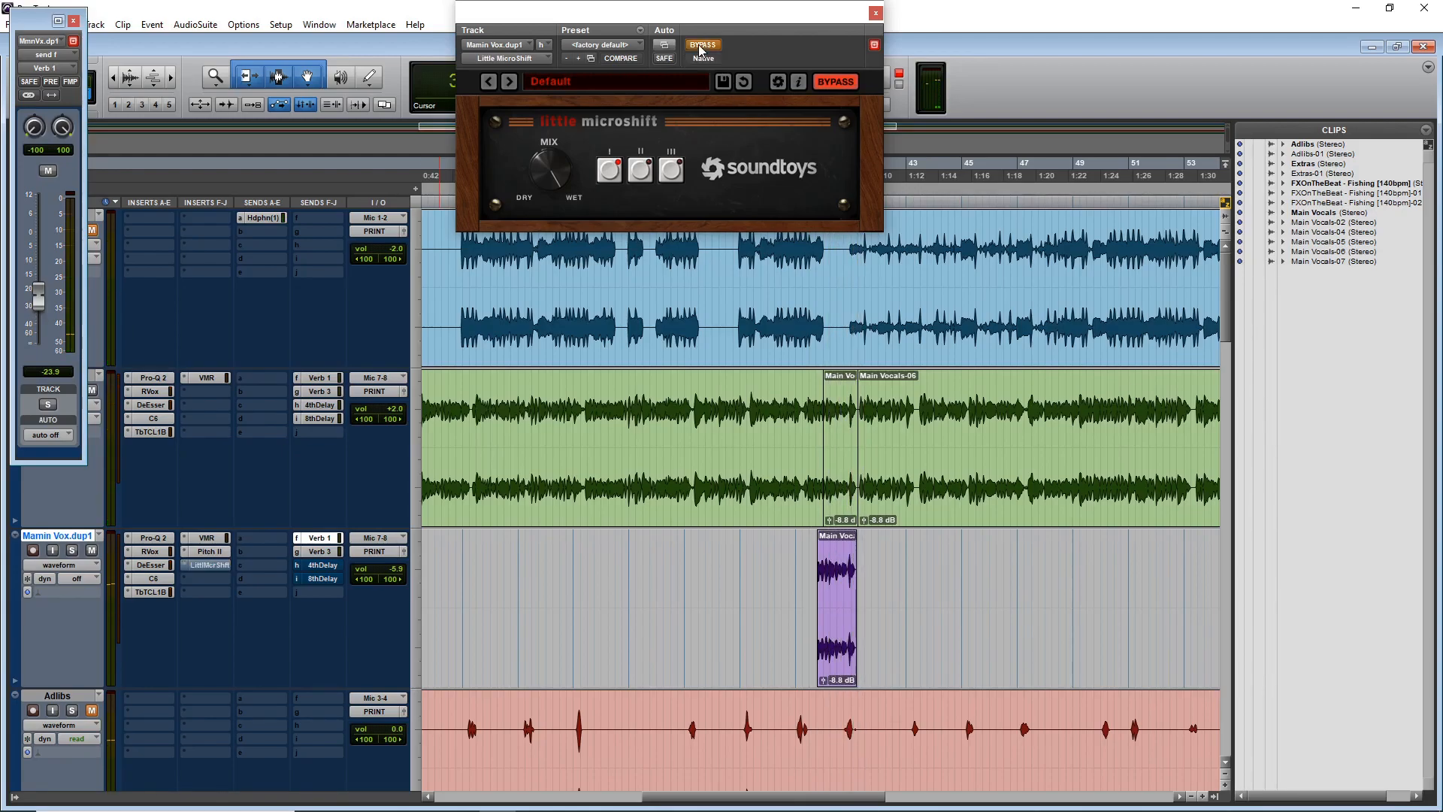
pyautogui.press('space')
pyautogui.click(703, 46)
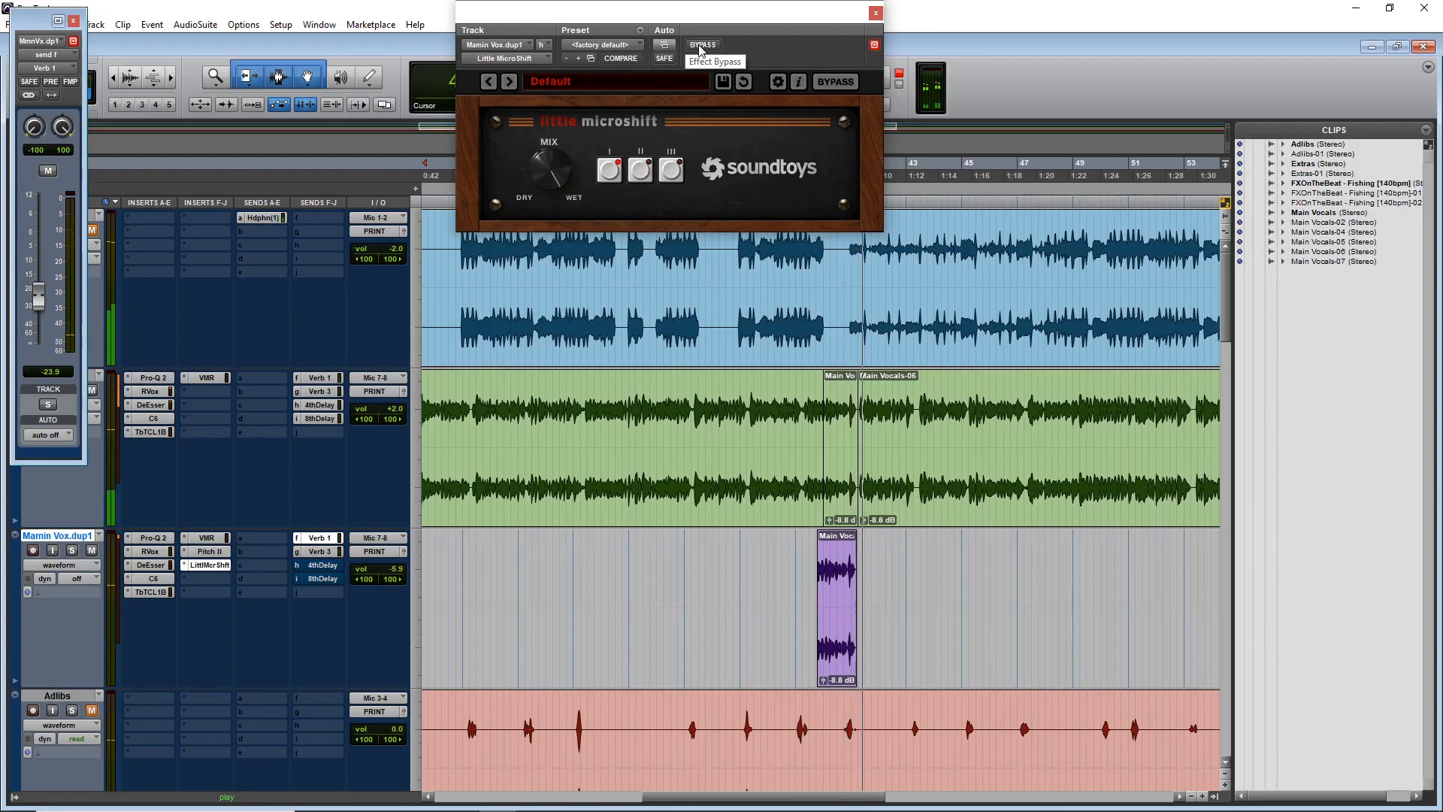
pyautogui.click(702, 46)
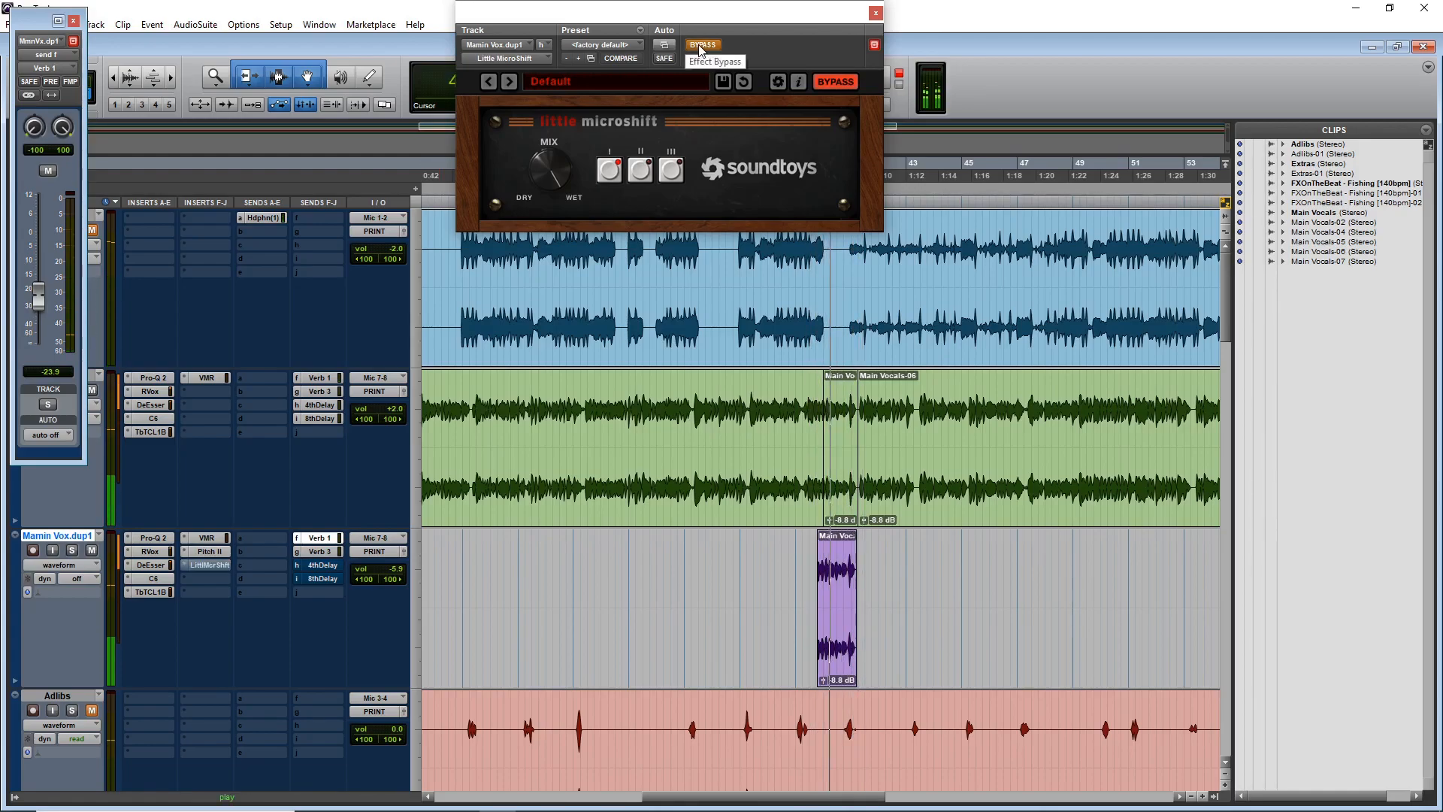
pyautogui.press('space')
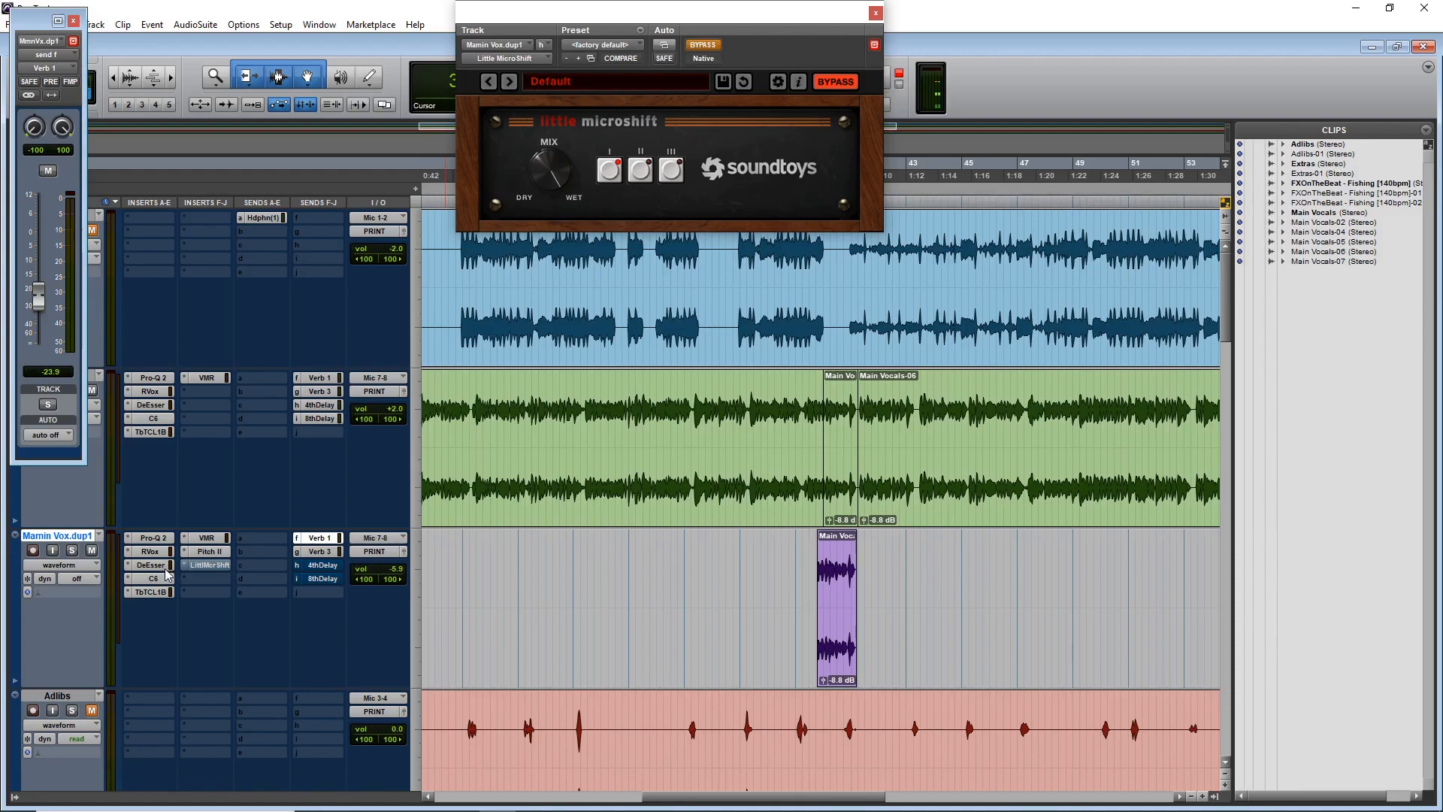
pyautogui.click(189, 581)
pyautogui.moveTo(240, 605)
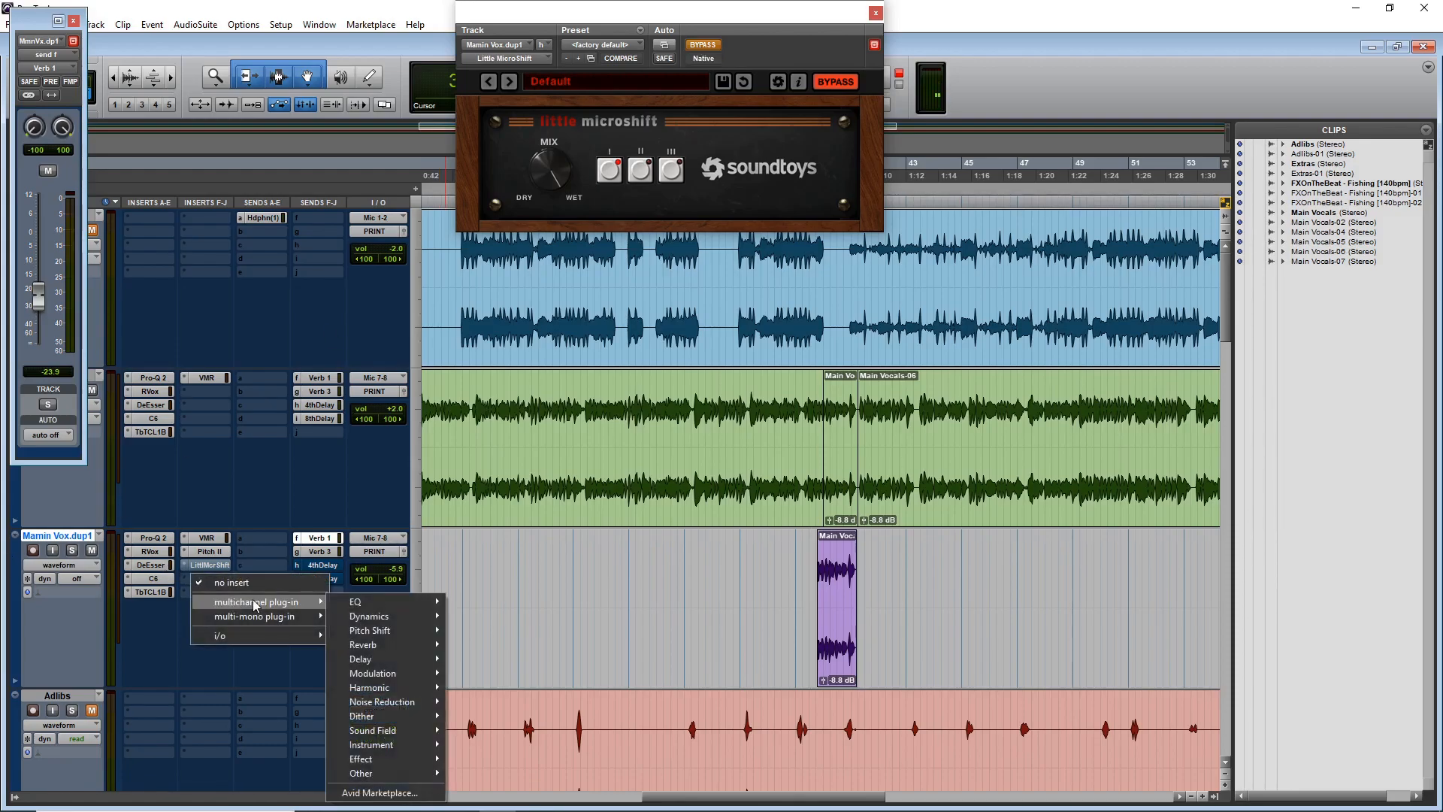
pyautogui.moveTo(398, 724)
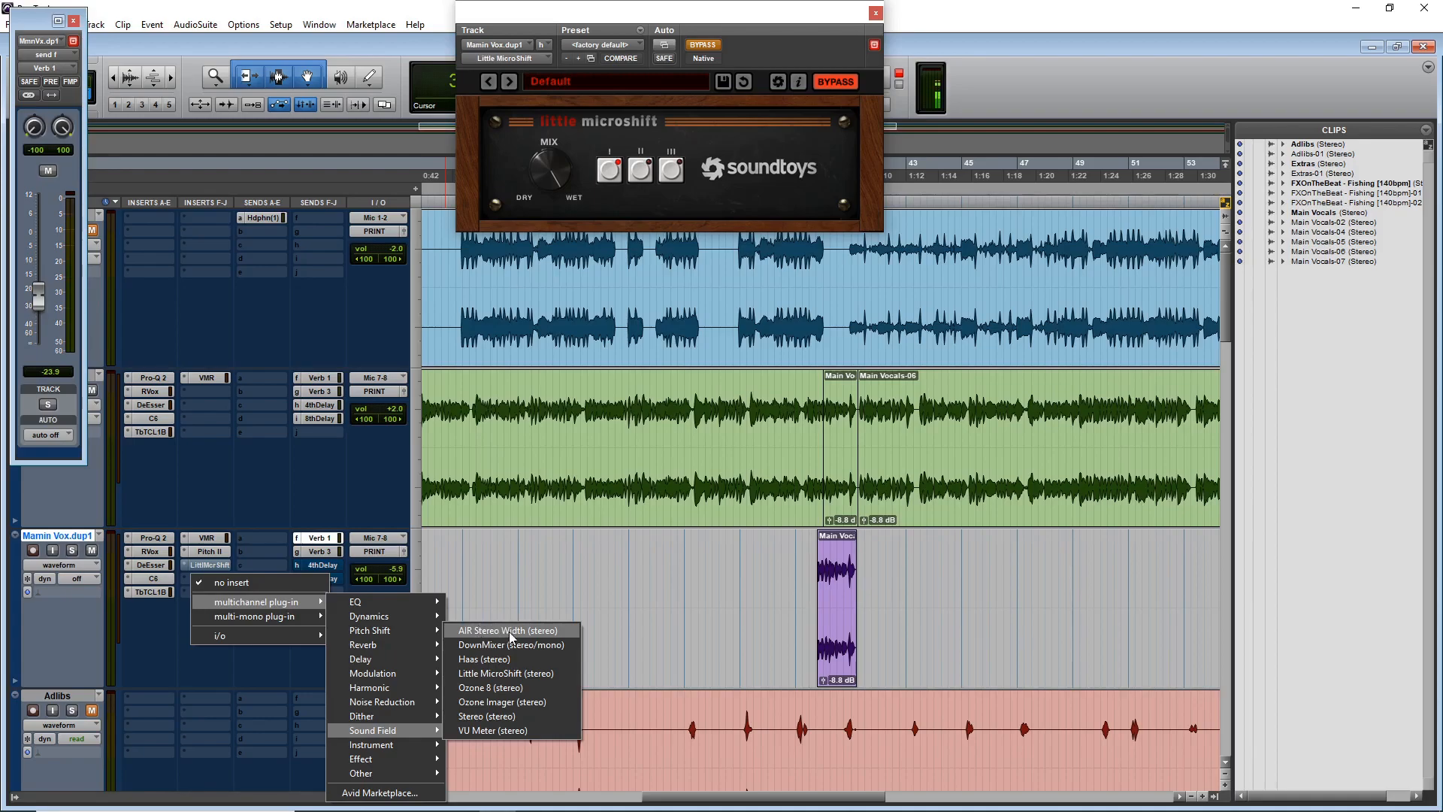
pyautogui.click(612, 557)
pyautogui.click(614, 555)
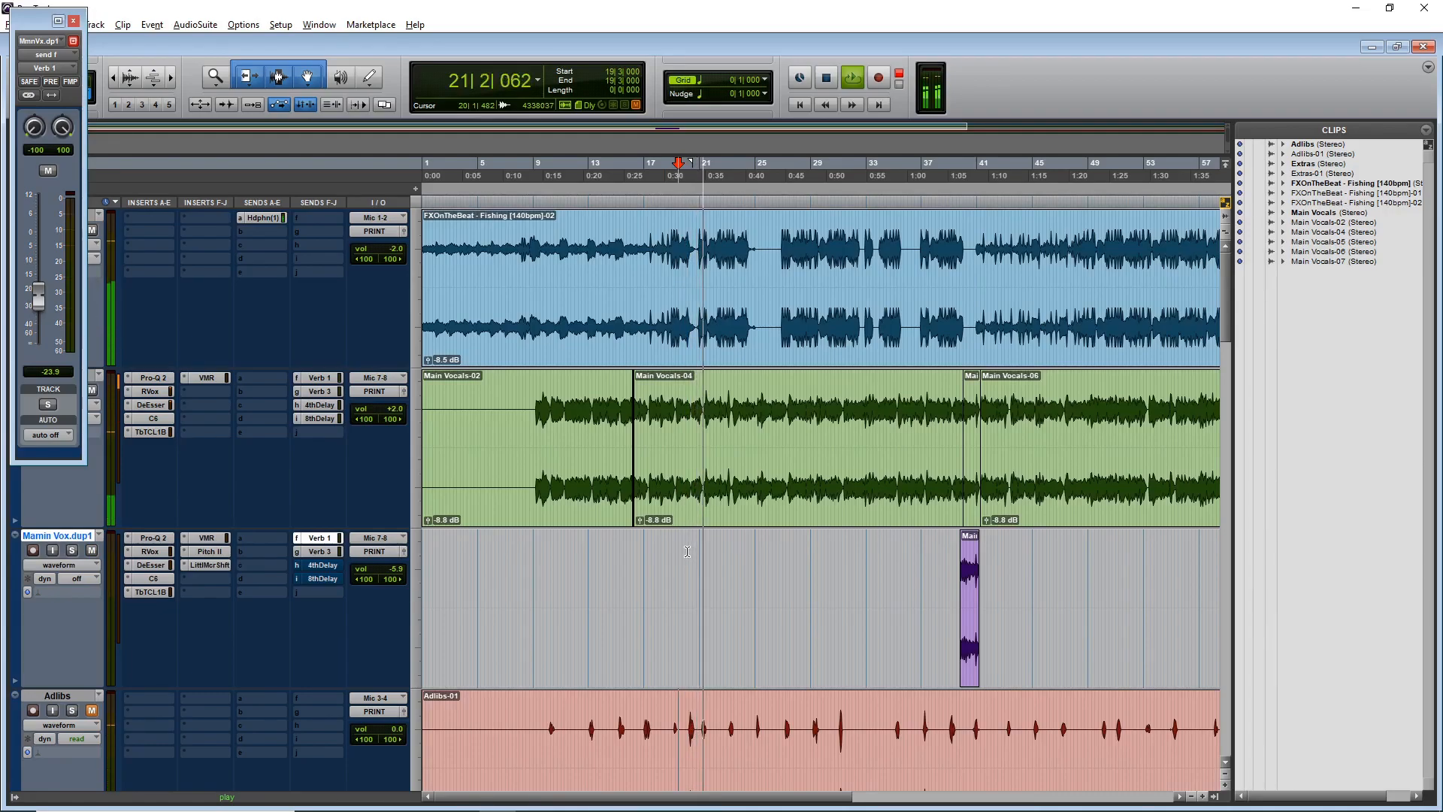
# - Insert a multichannel DeEsser before the Virtual Mix Rack on Mamin Vox and lower its threshold
pyautogui.hotkey('ctrl', '=')
pyautogui.click(168, 183)
pyautogui.moveTo(215, 201)
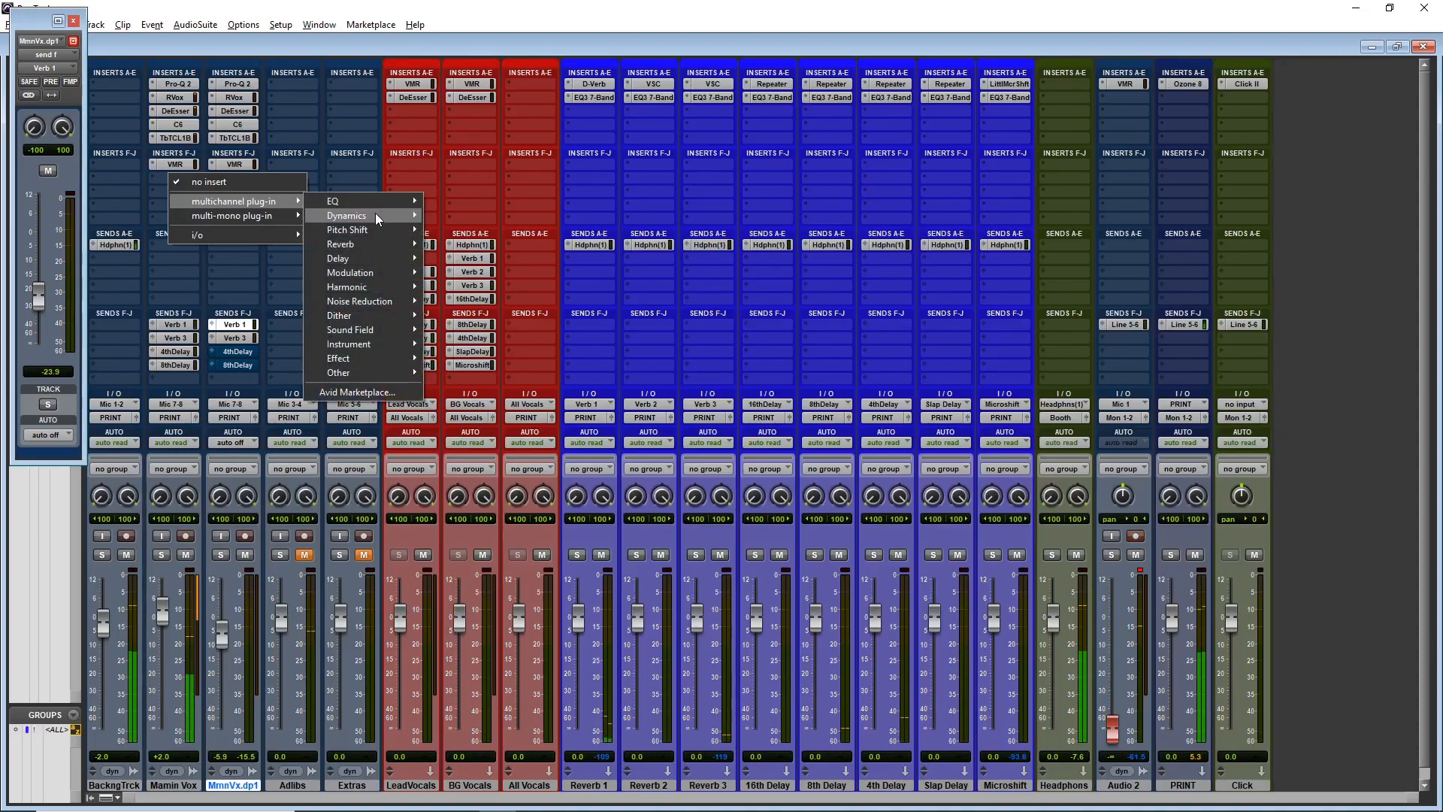
pyautogui.moveTo(376, 213)
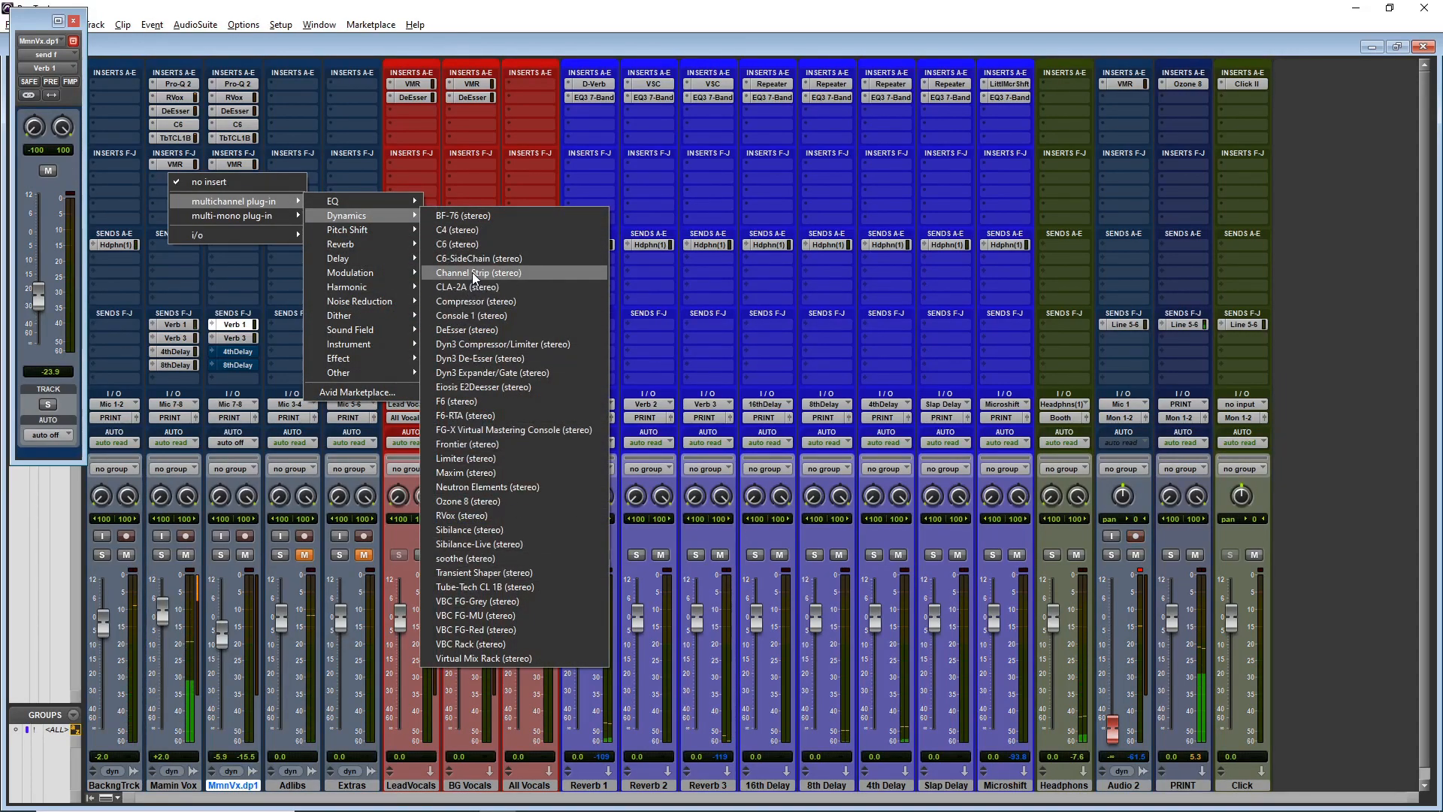
pyautogui.click(499, 329)
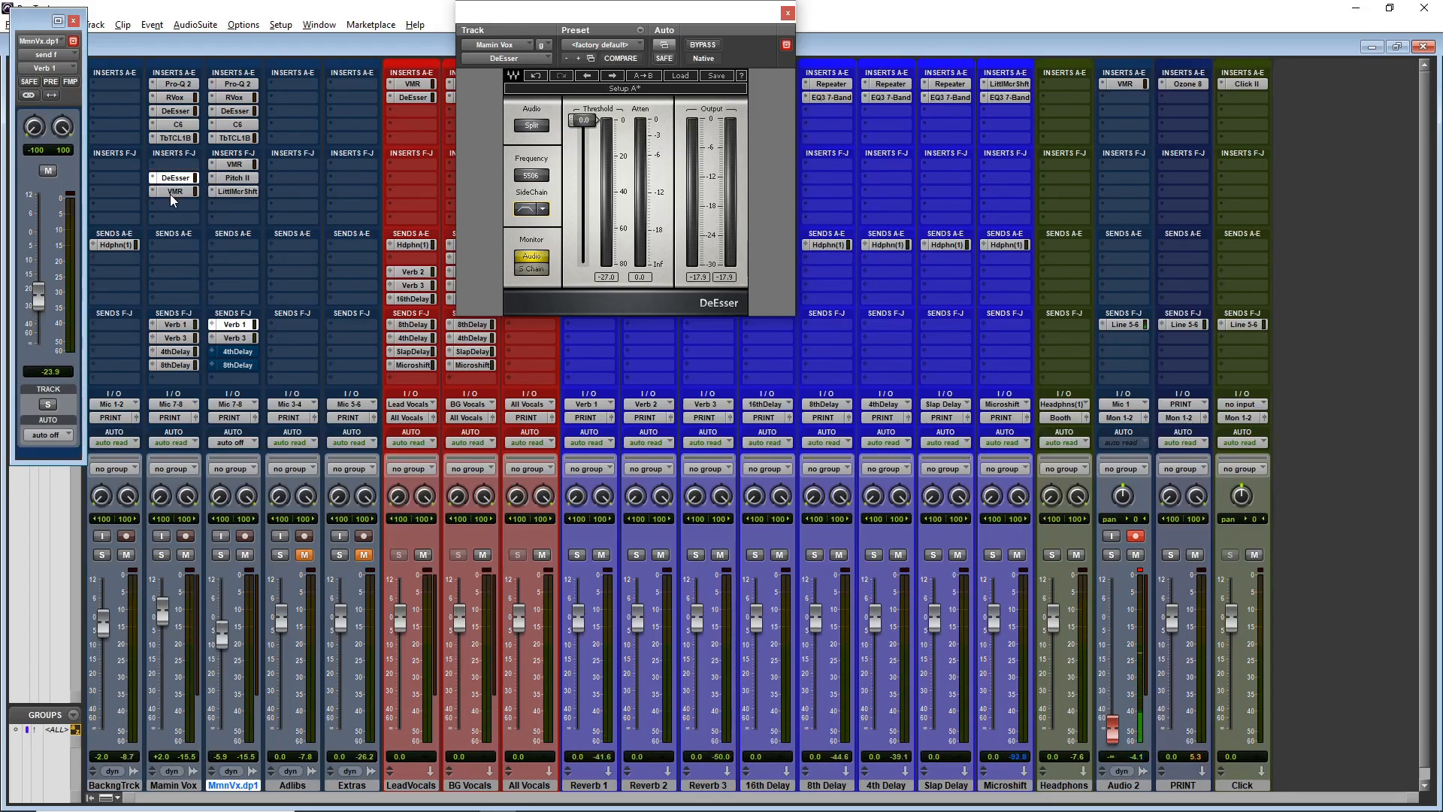
pyautogui.click(172, 193)
pyautogui.click(178, 184)
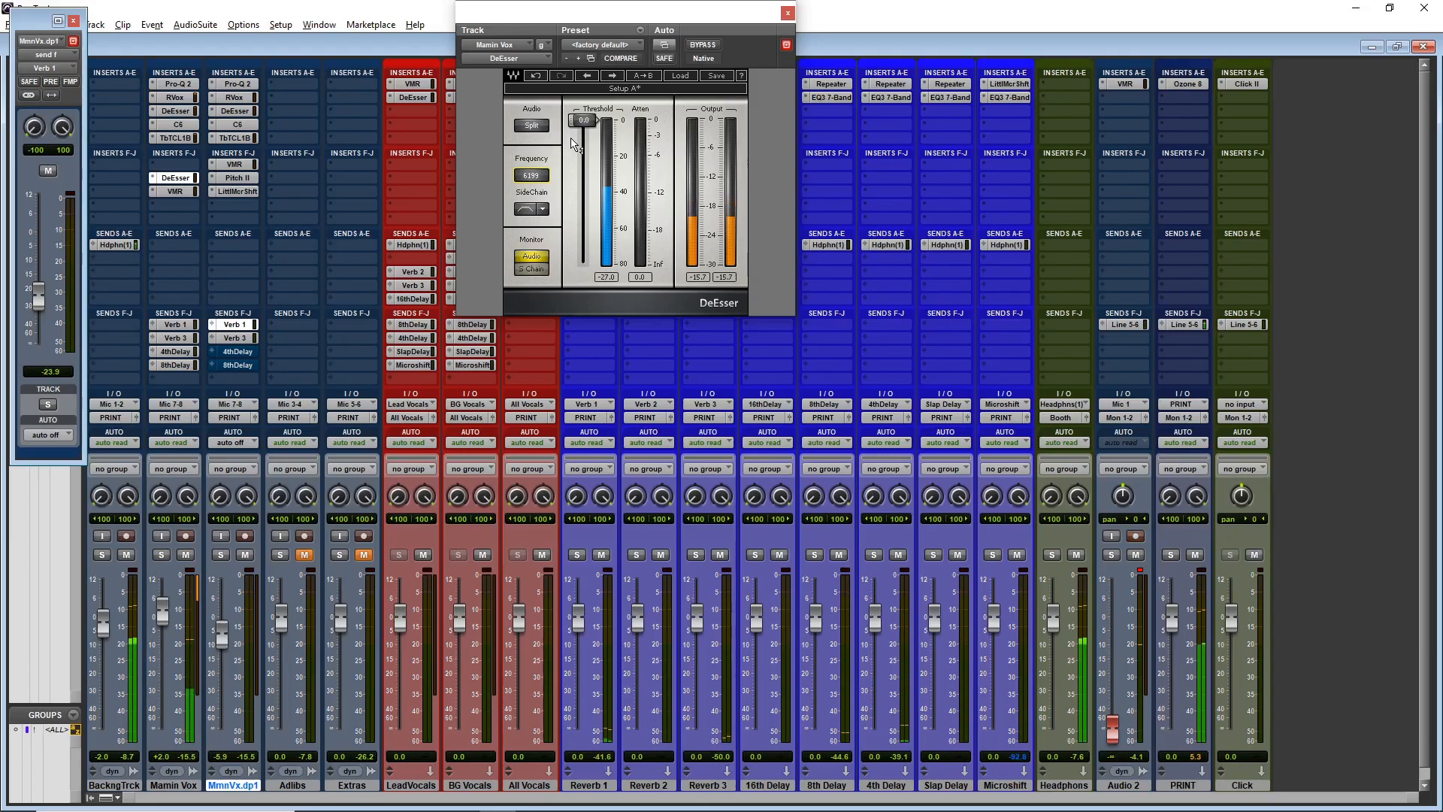
pyautogui.moveTo(583, 120); pyautogui.dragTo(583, 194)
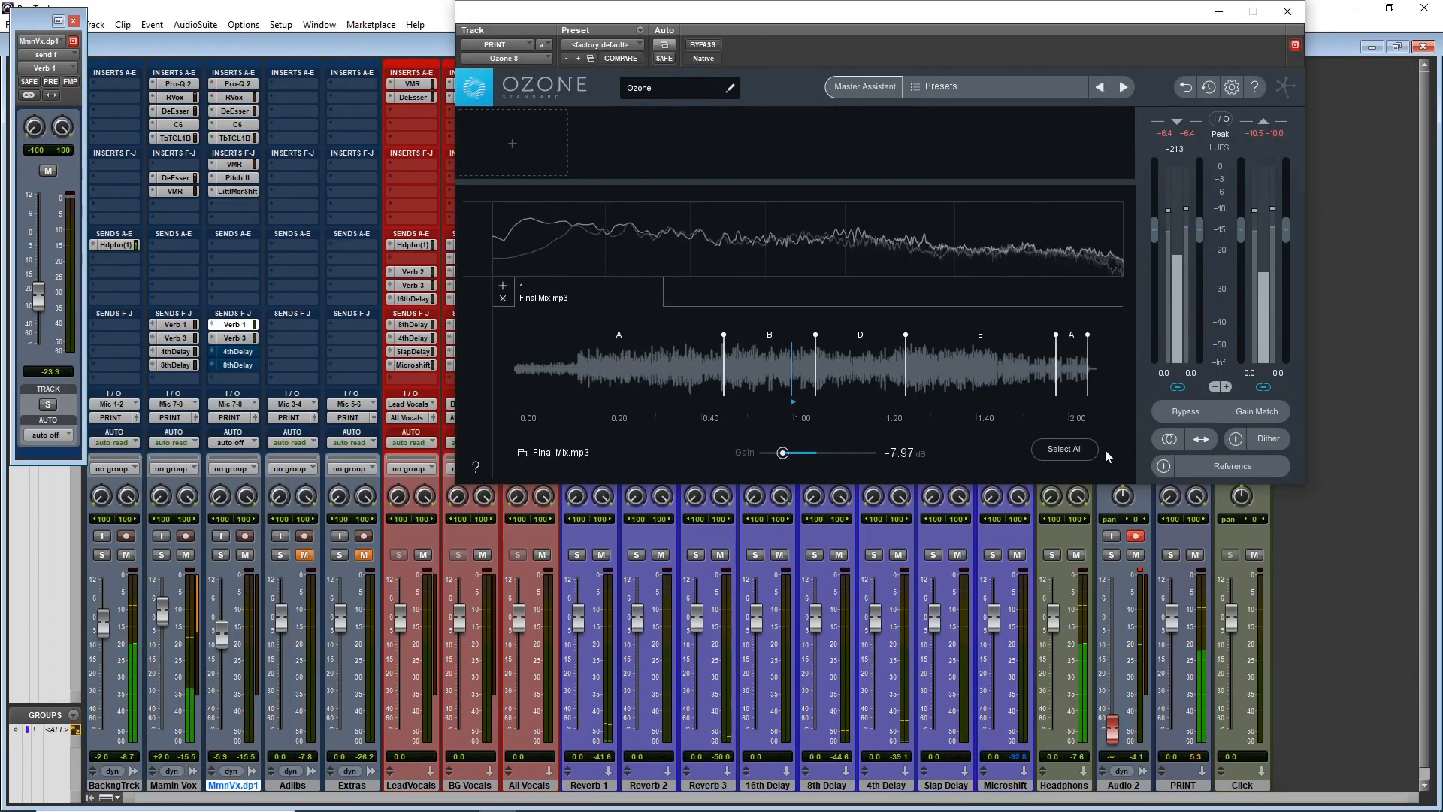
# - Check the de-essed mix against the Final Mix.mp3 reference with Ozone's Reference A/B, and close Ozone
pyautogui.click(1164, 466)
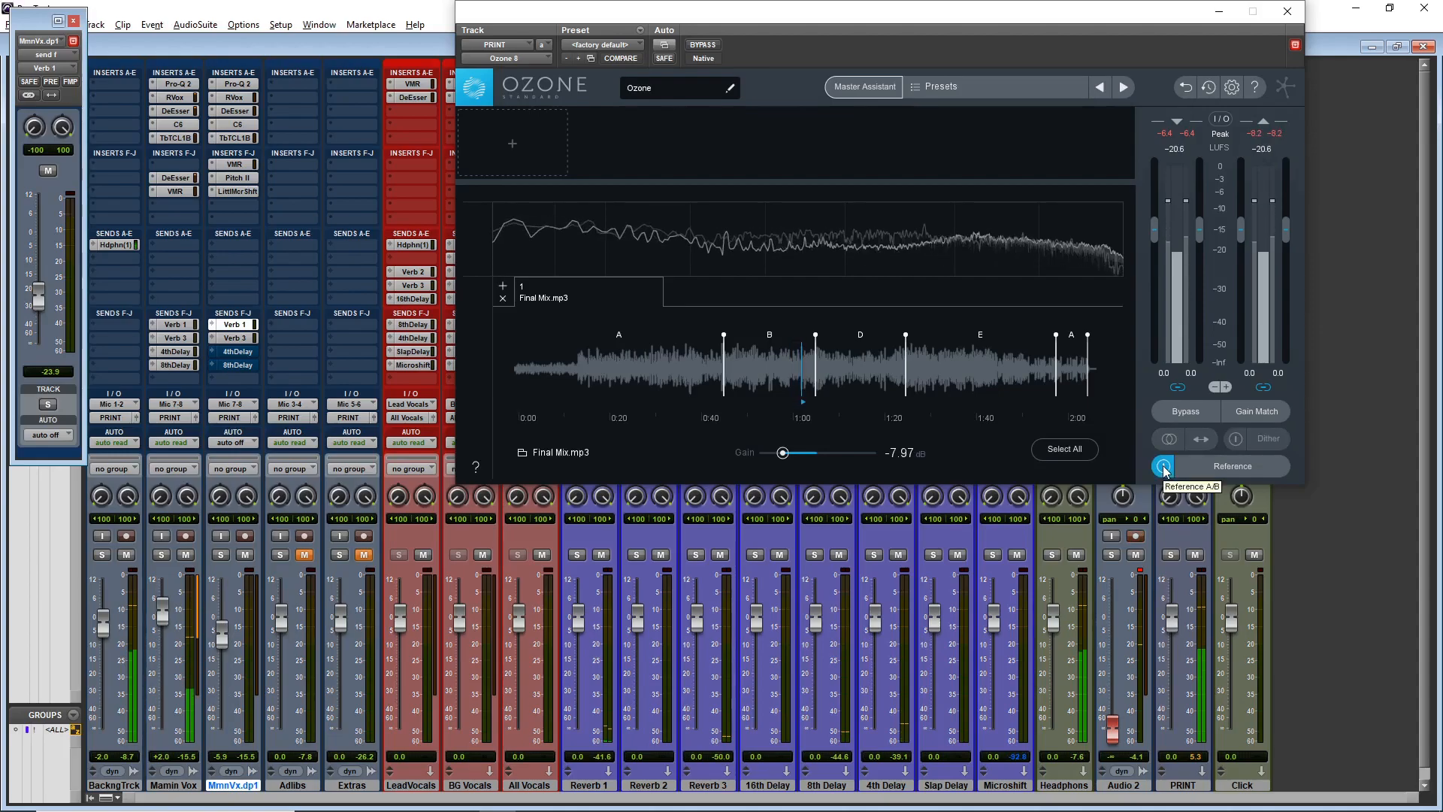
pyautogui.click(1164, 466)
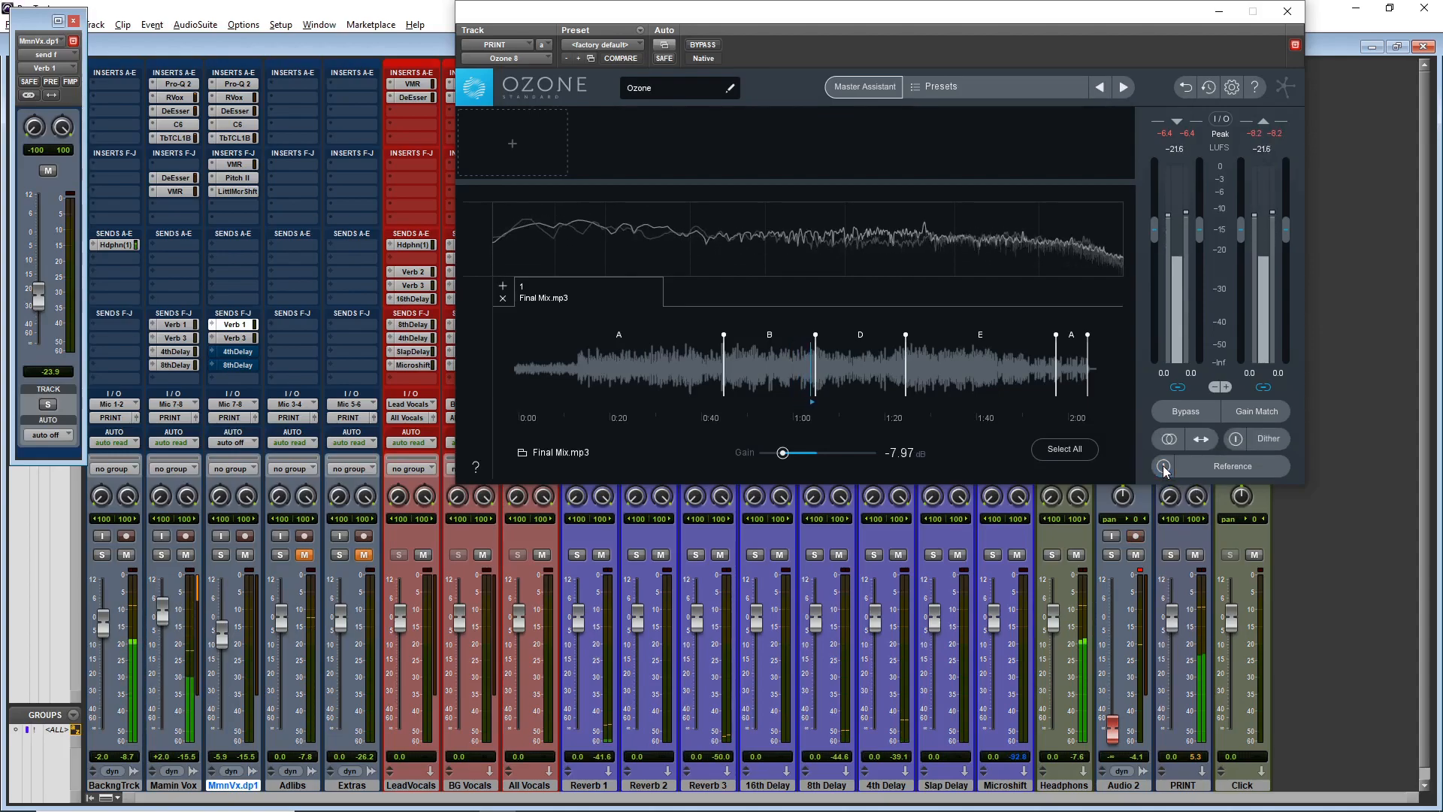
pyautogui.click(1288, 11)
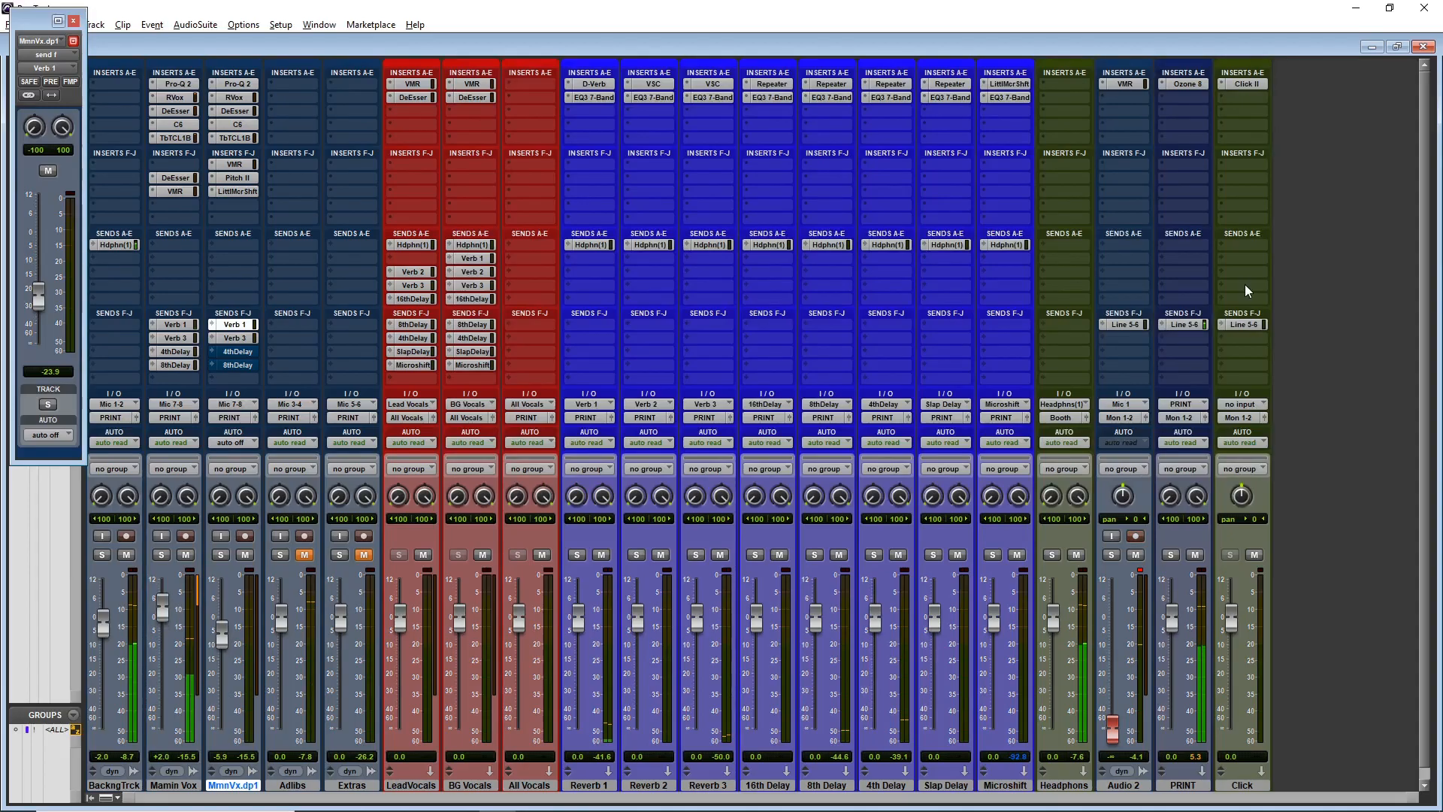
# - Display Mamin Vox's volume automation in the Edit window and slightly raise the level of the section around bar 28
pyautogui.hotkey('ctrl', '=')
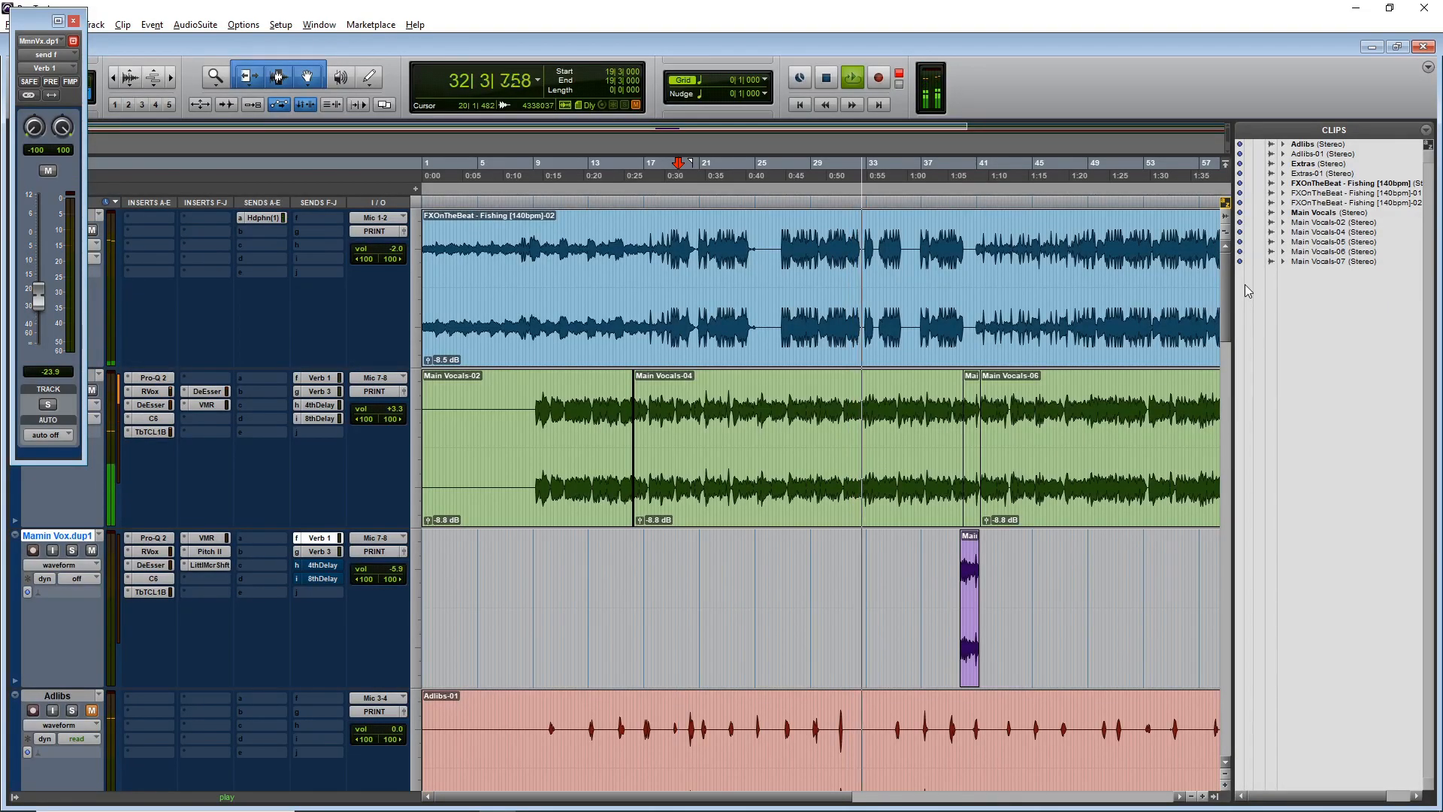
pyautogui.click(95, 406)
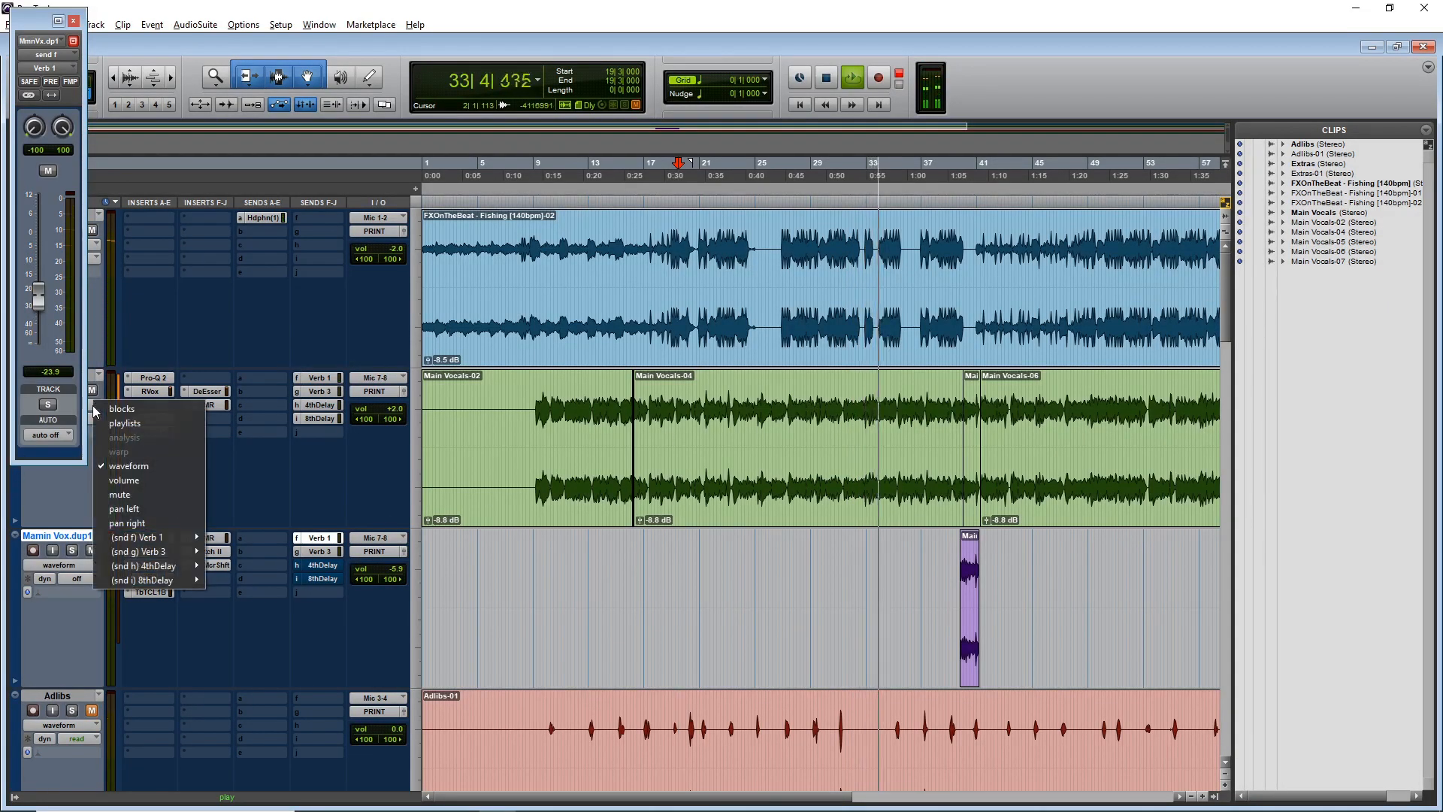
pyautogui.click(153, 480)
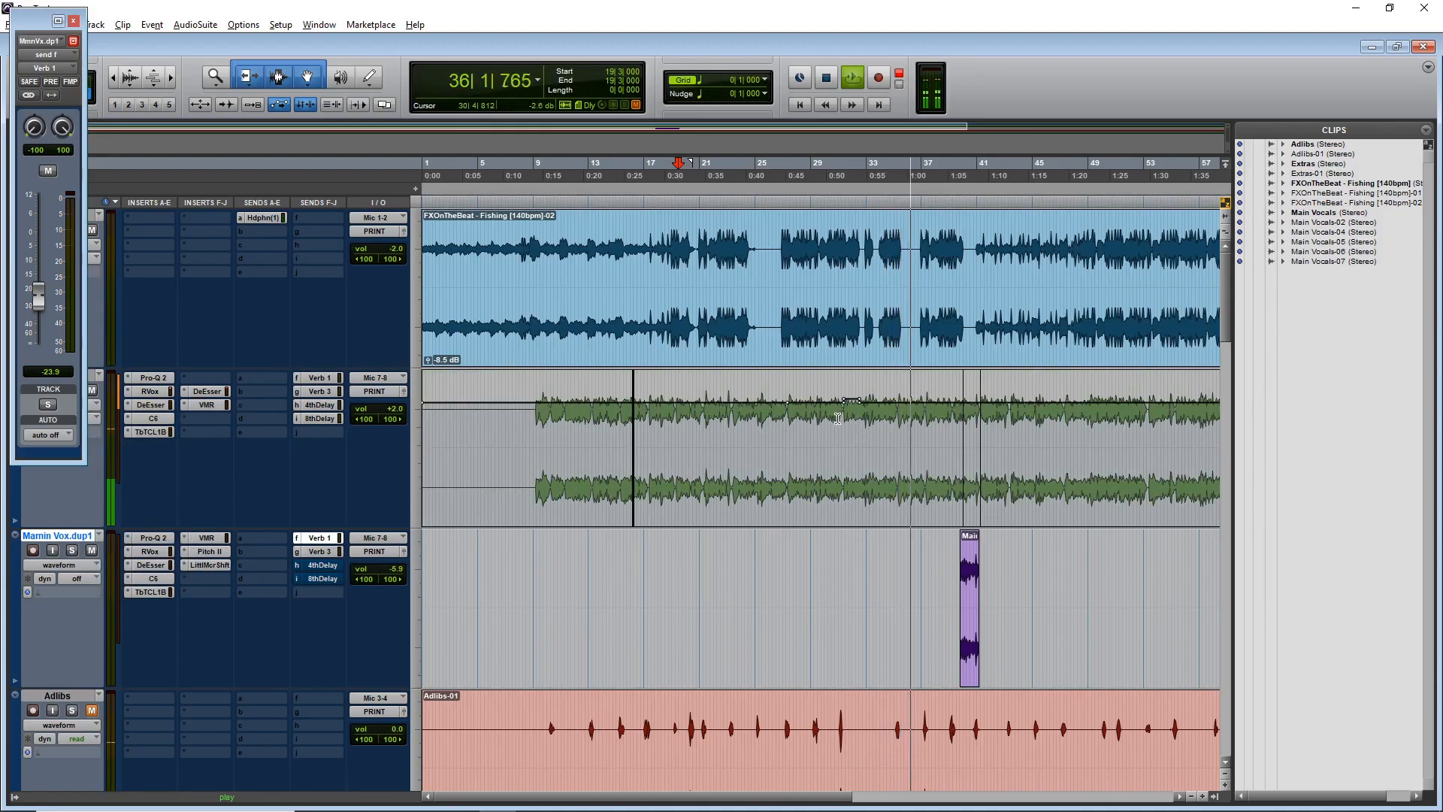
pyautogui.moveTo(806, 377); pyautogui.dragTo(806, 375)
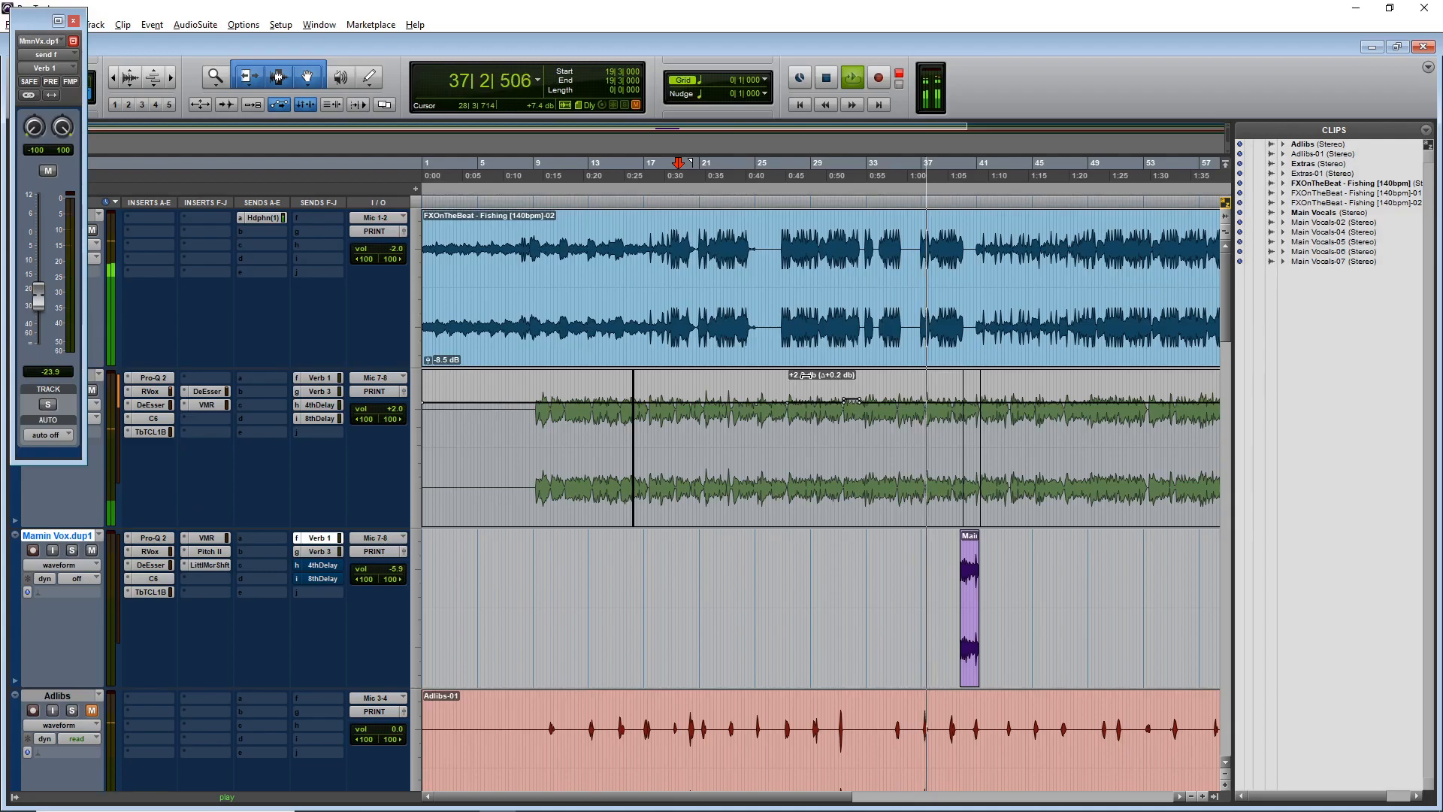
# - Play the session from 26|3|000, from 34|3|000 and, with Mamin Vox back in waveform view, from 40|4|000
pyautogui.click(777, 416)
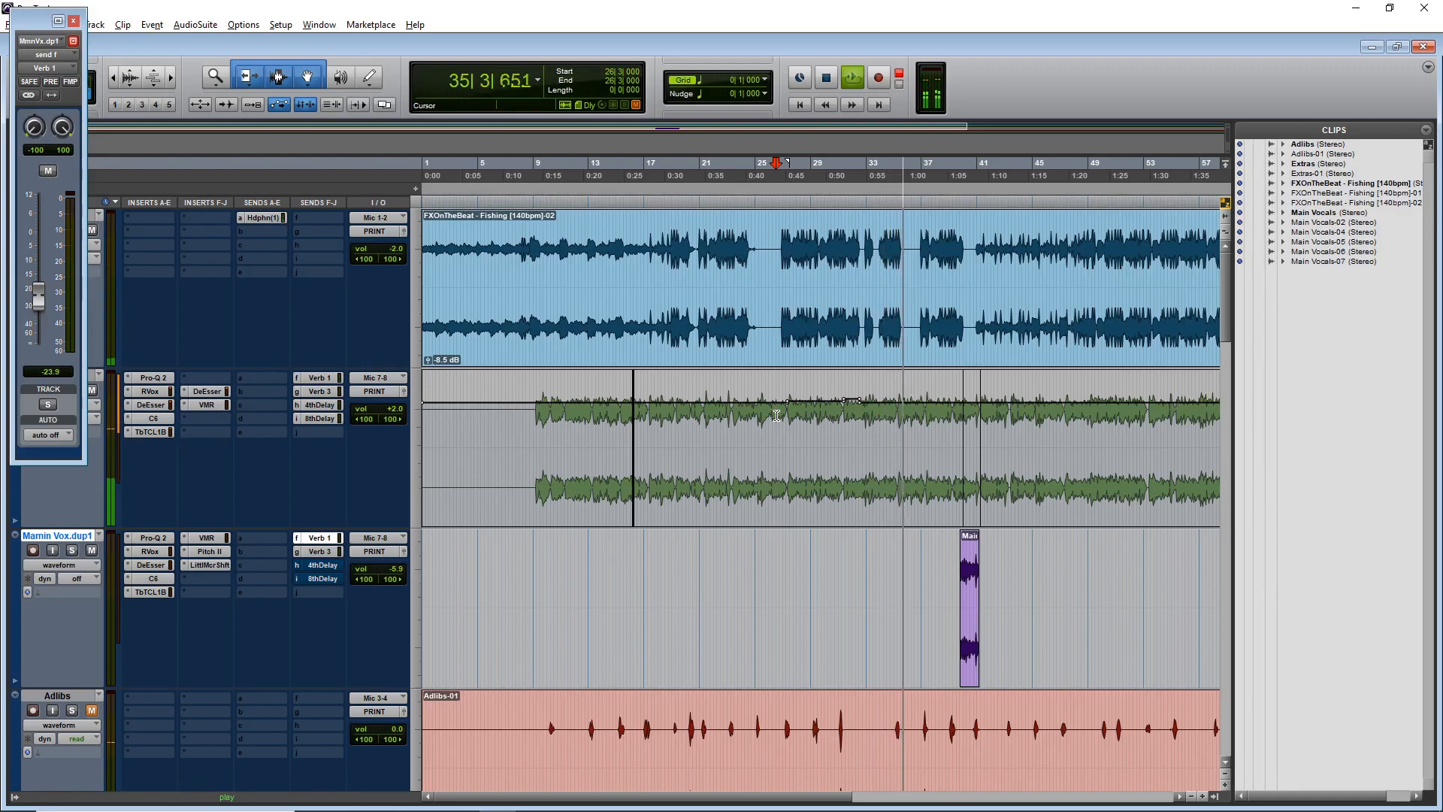
pyautogui.click(888, 429)
pyautogui.press('t')
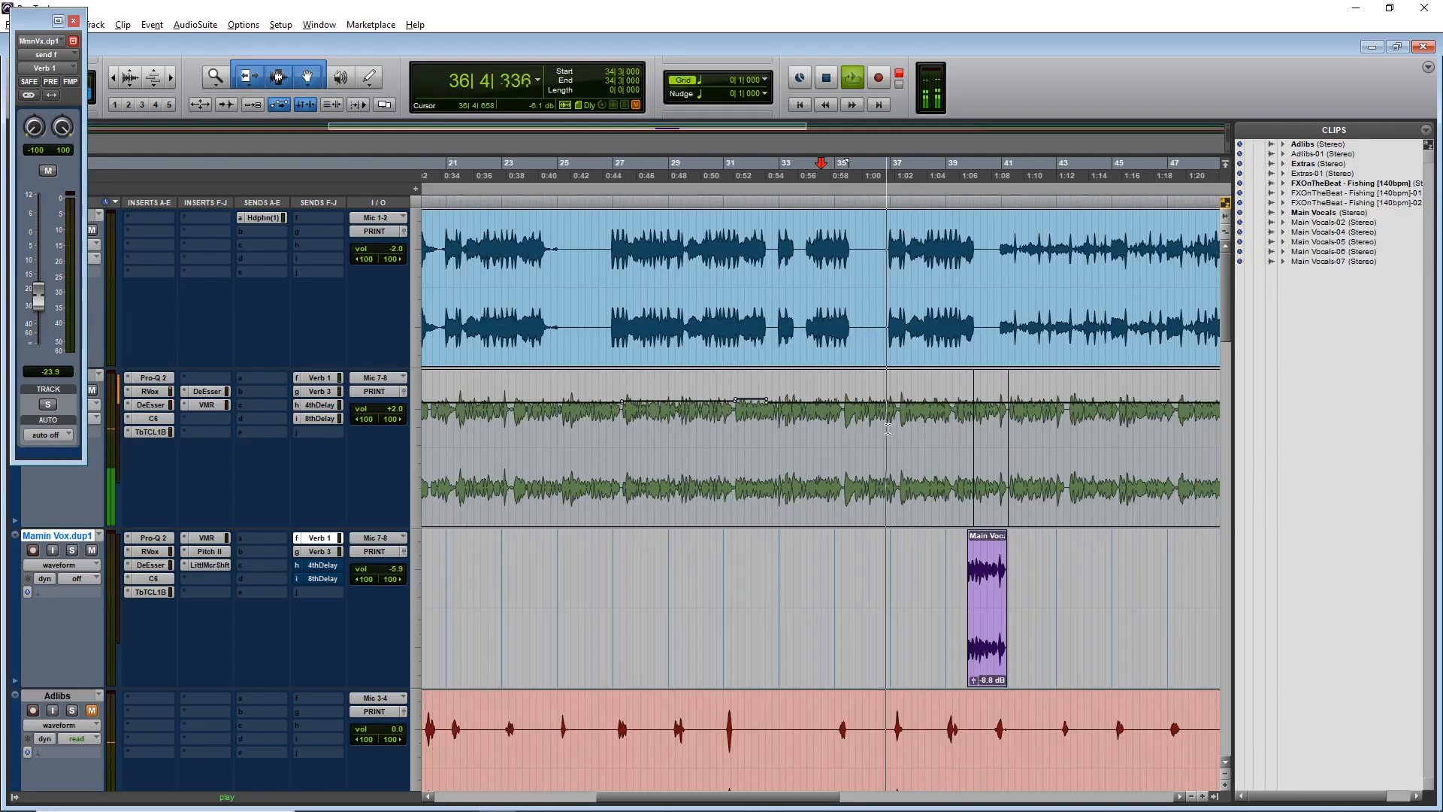
pyautogui.press('space')
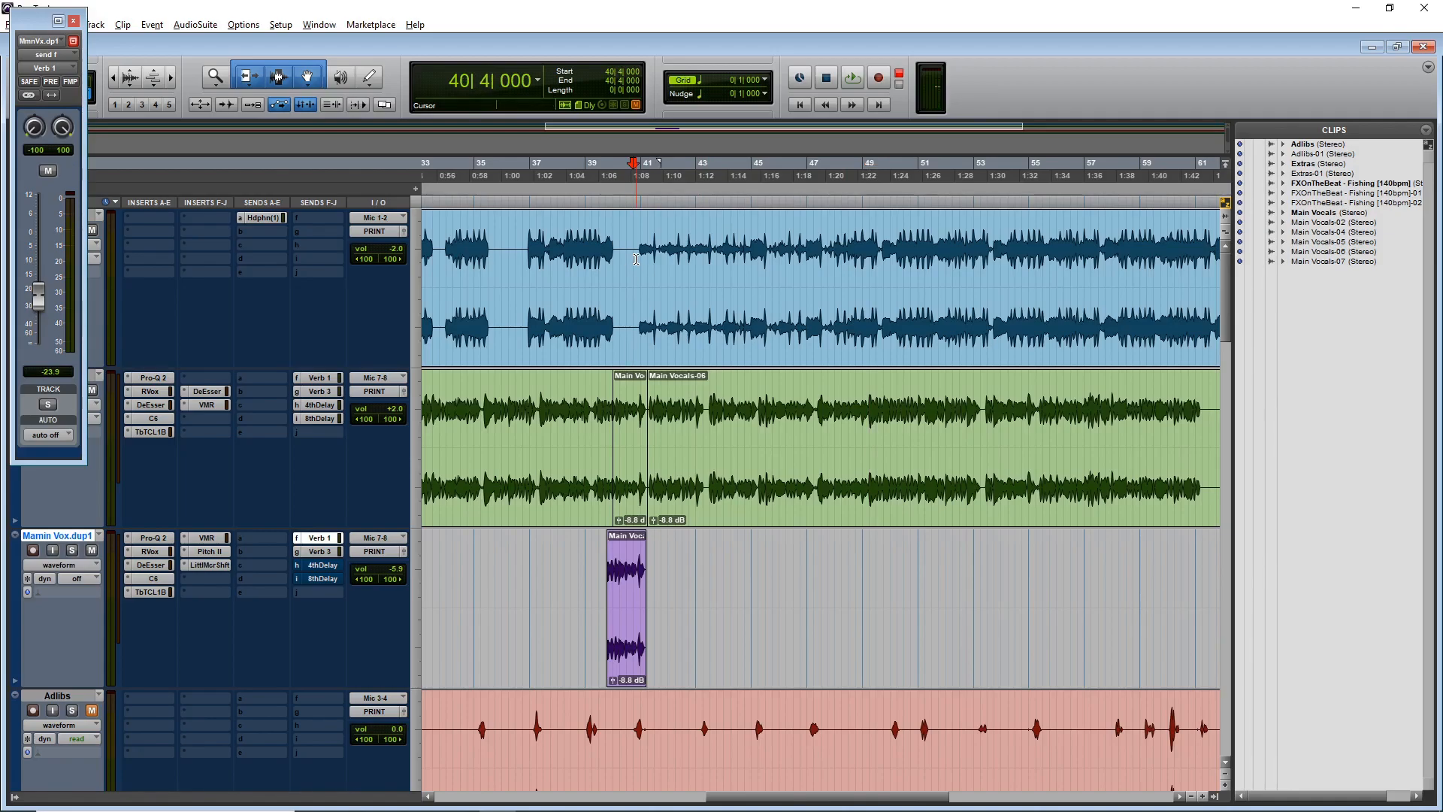
pyautogui.press('space')
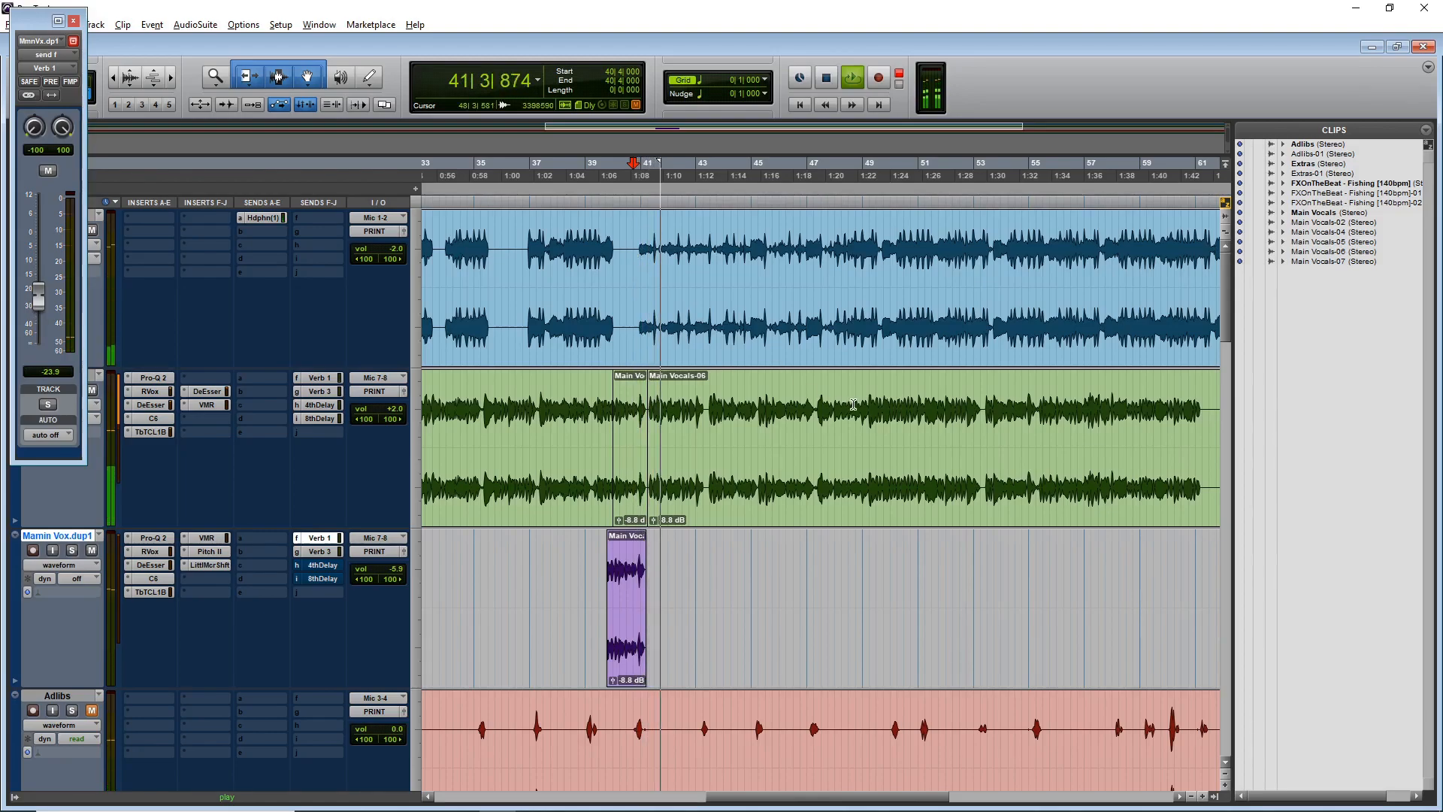
# - Try splitting the Main Vocals-06 clip at 47|2|000 and undo the split
pyautogui.click(814, 399)
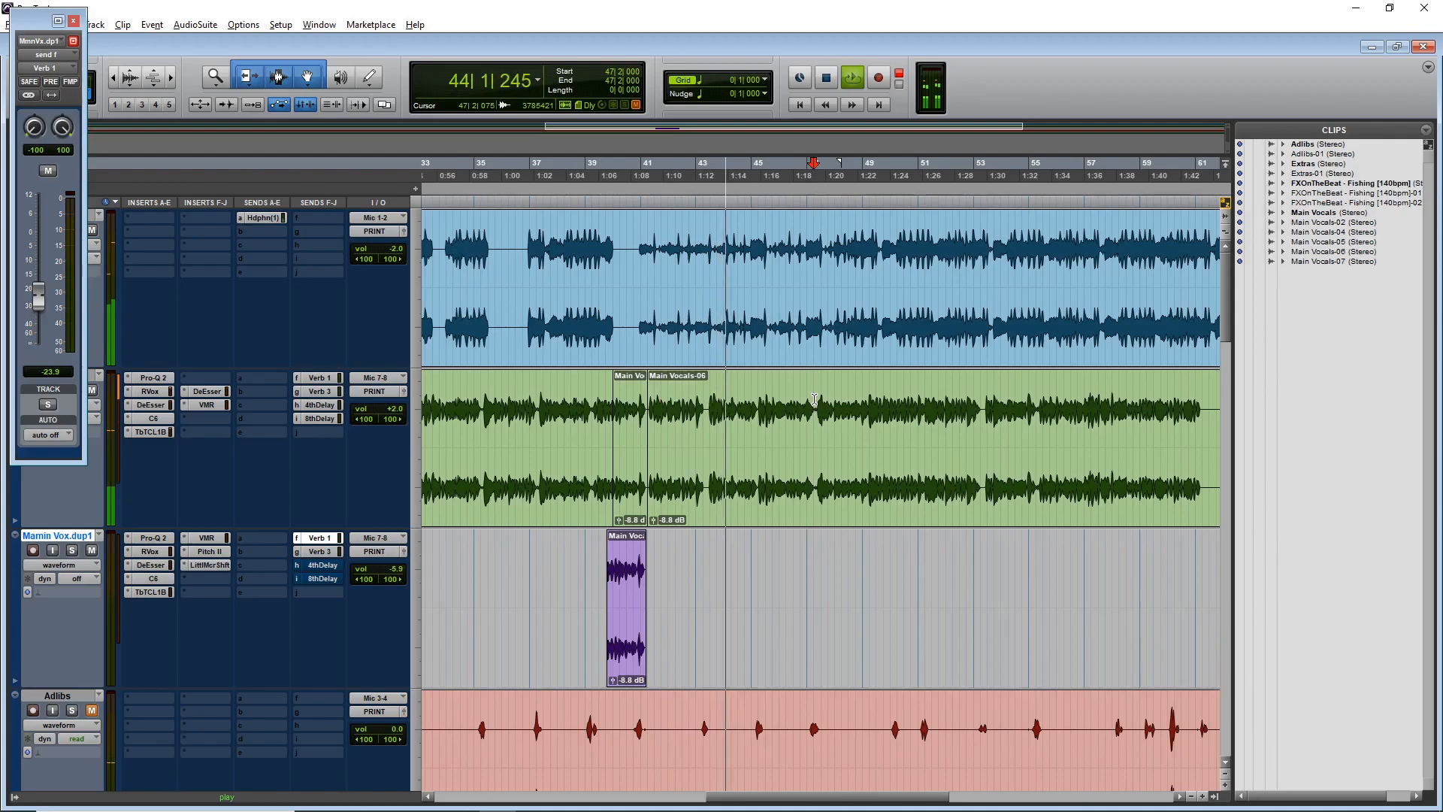
pyautogui.hotkey('ctrl', 'e')
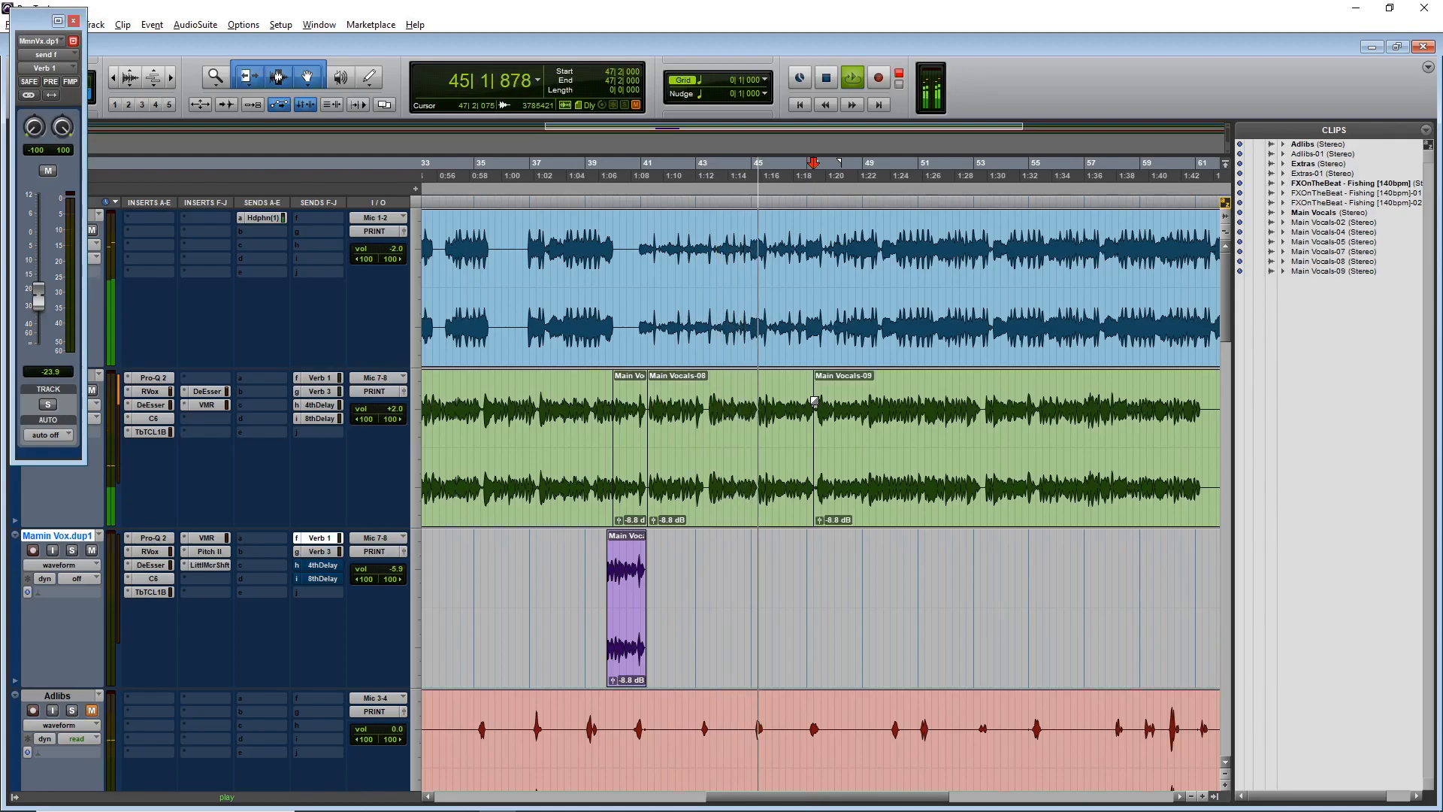
pyautogui.hotkey('ctrl', 'z')
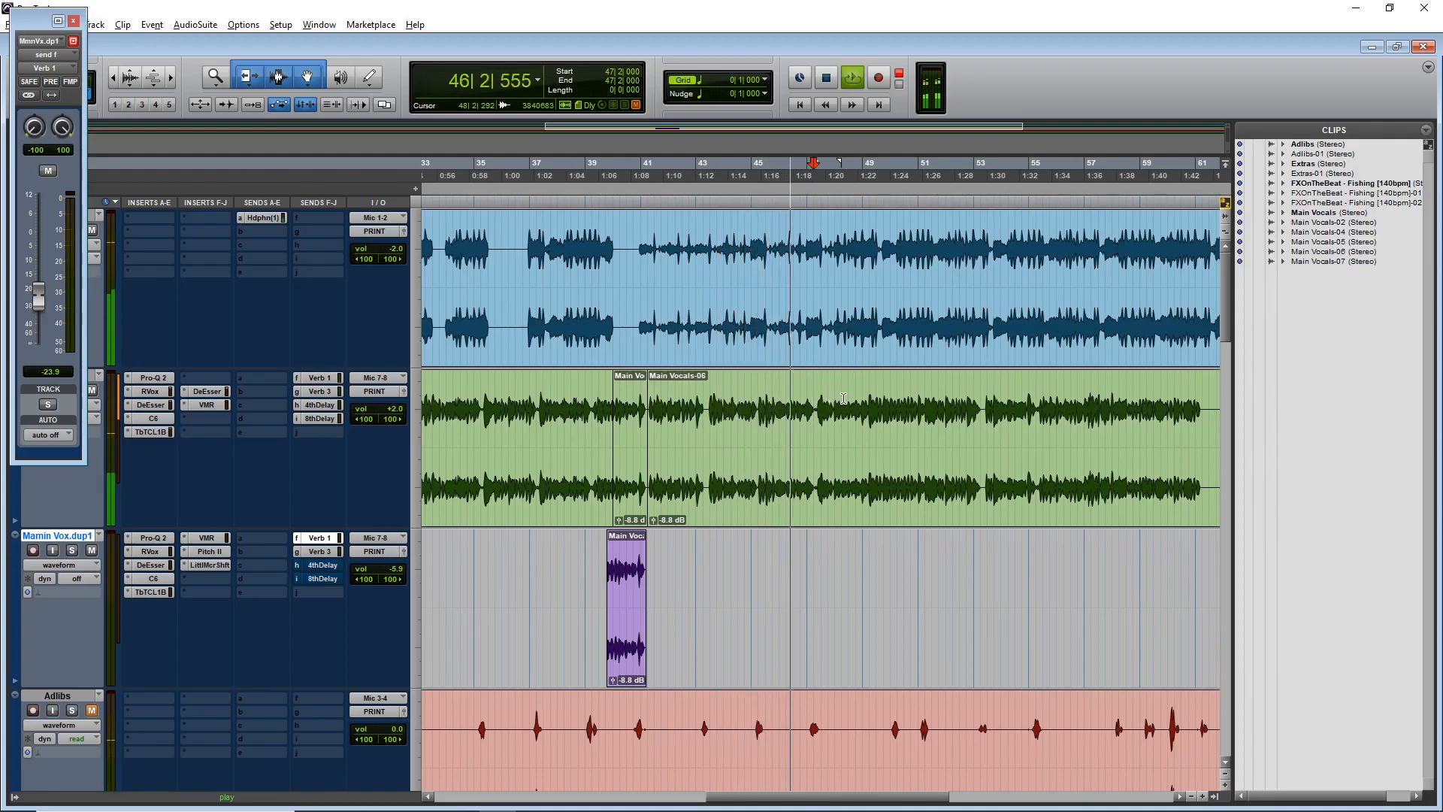
# - Split the Main Vocals-06 clip on Mamin Vox at 49|2|000
pyautogui.click(843, 399)
pyautogui.press('t')
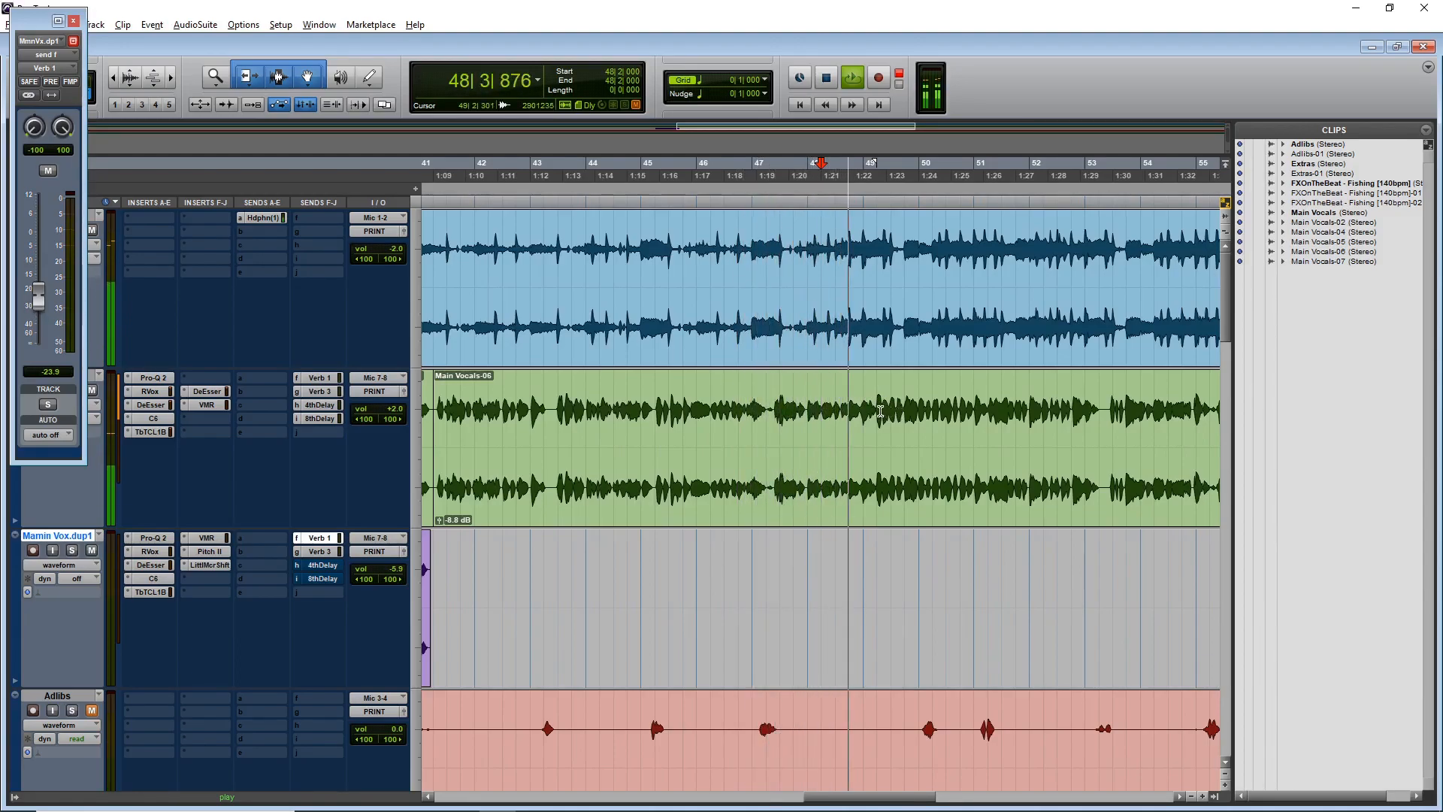
pyautogui.press('space')
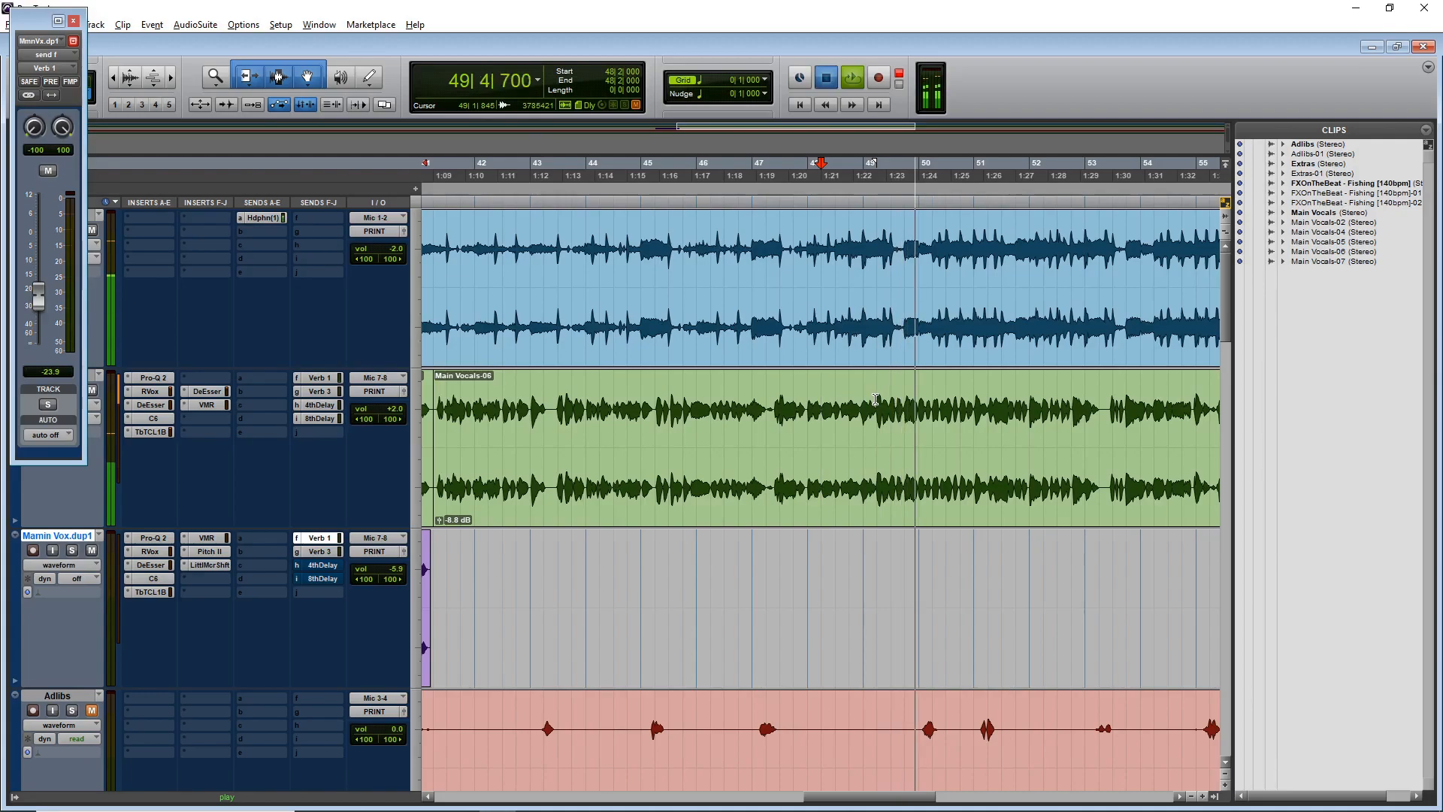
pyautogui.click(876, 398)
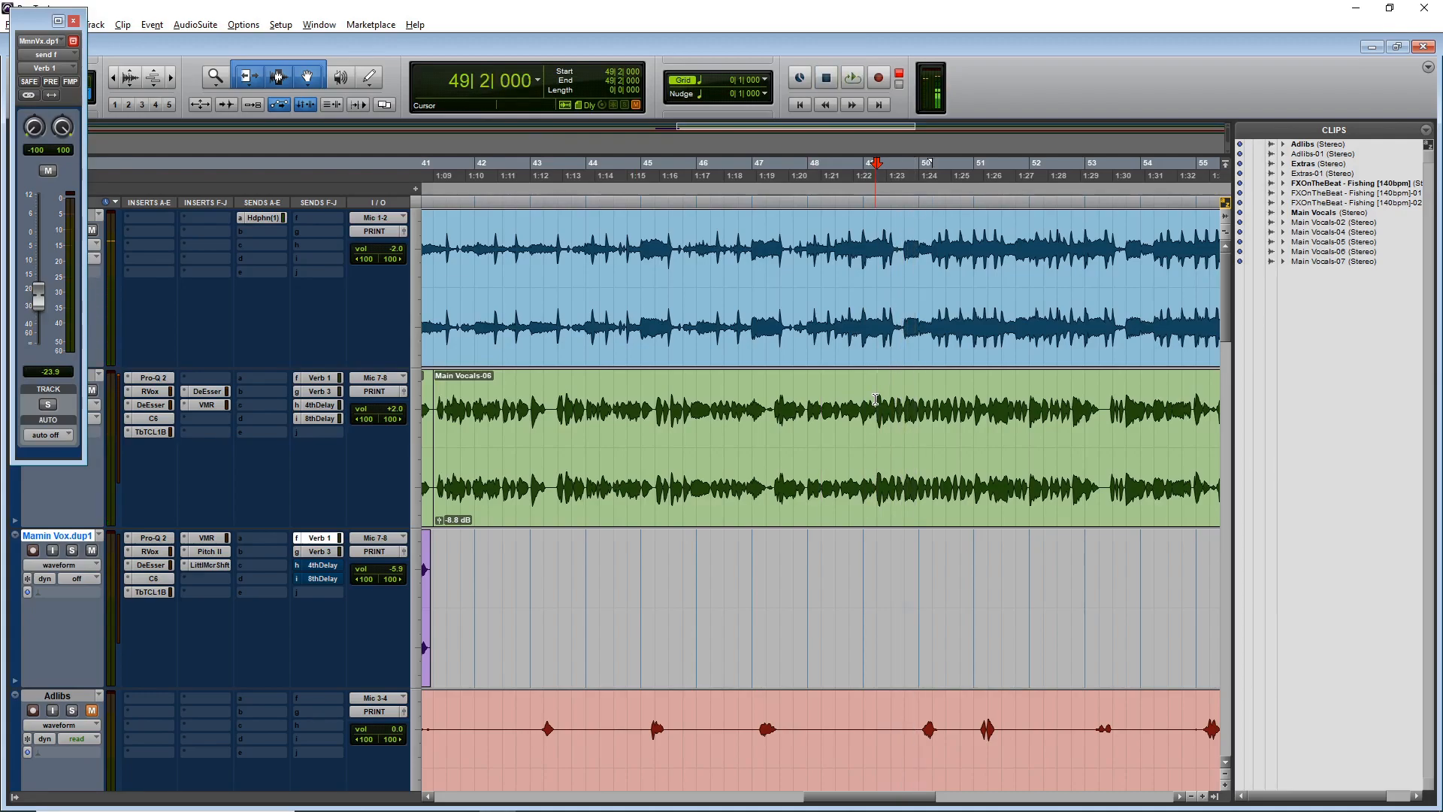
pyautogui.hotkey('ctrl', 'e')
pyautogui.press('r')
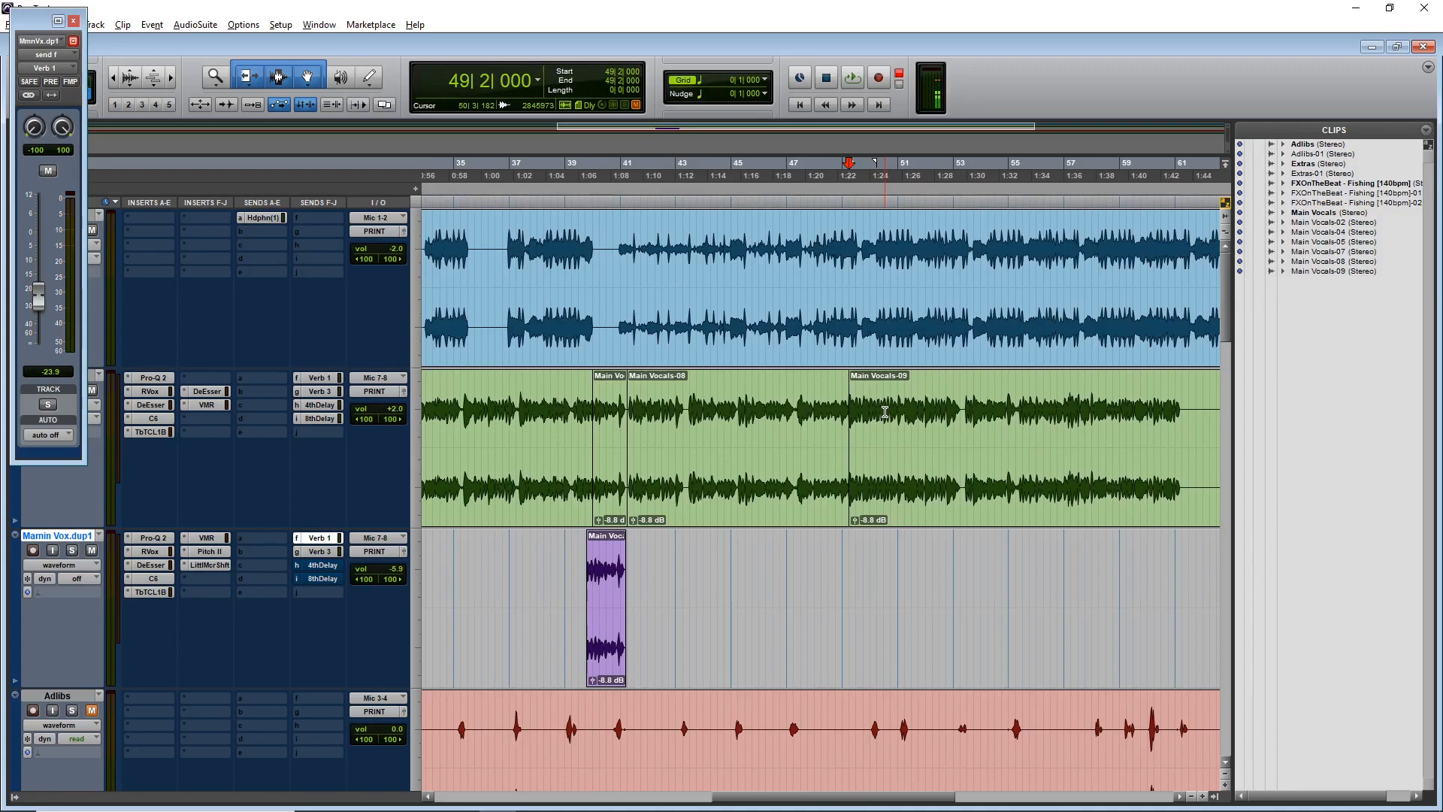
# - Duplicate the Mamin Vox track without its active playlist and move the Main Vocals-08 clip onto the duplicate
pyautogui.rightClick(94, 380)
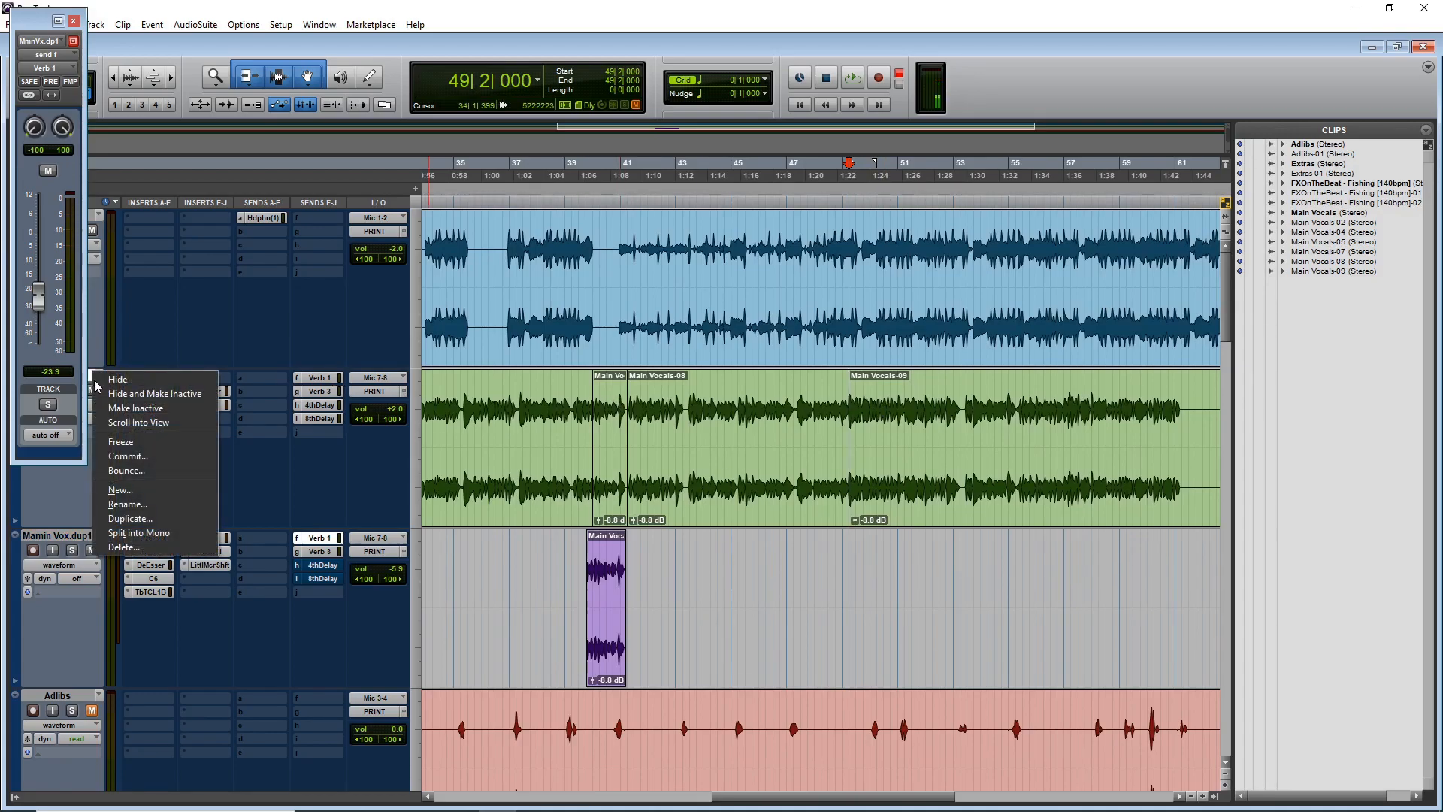
pyautogui.click(173, 522)
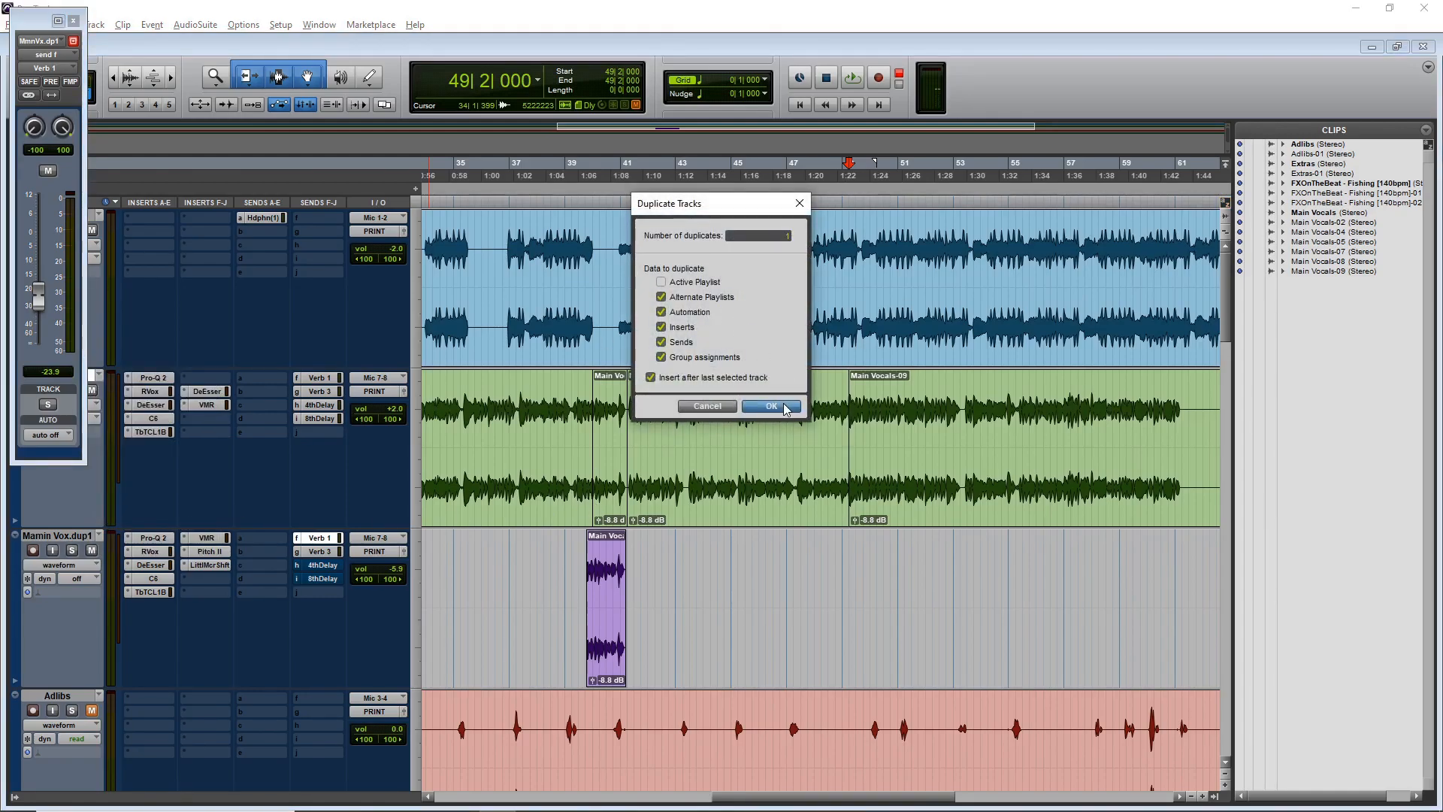
pyautogui.click(772, 406)
pyautogui.moveTo(726, 522); pyautogui.dragTo(724, 542)
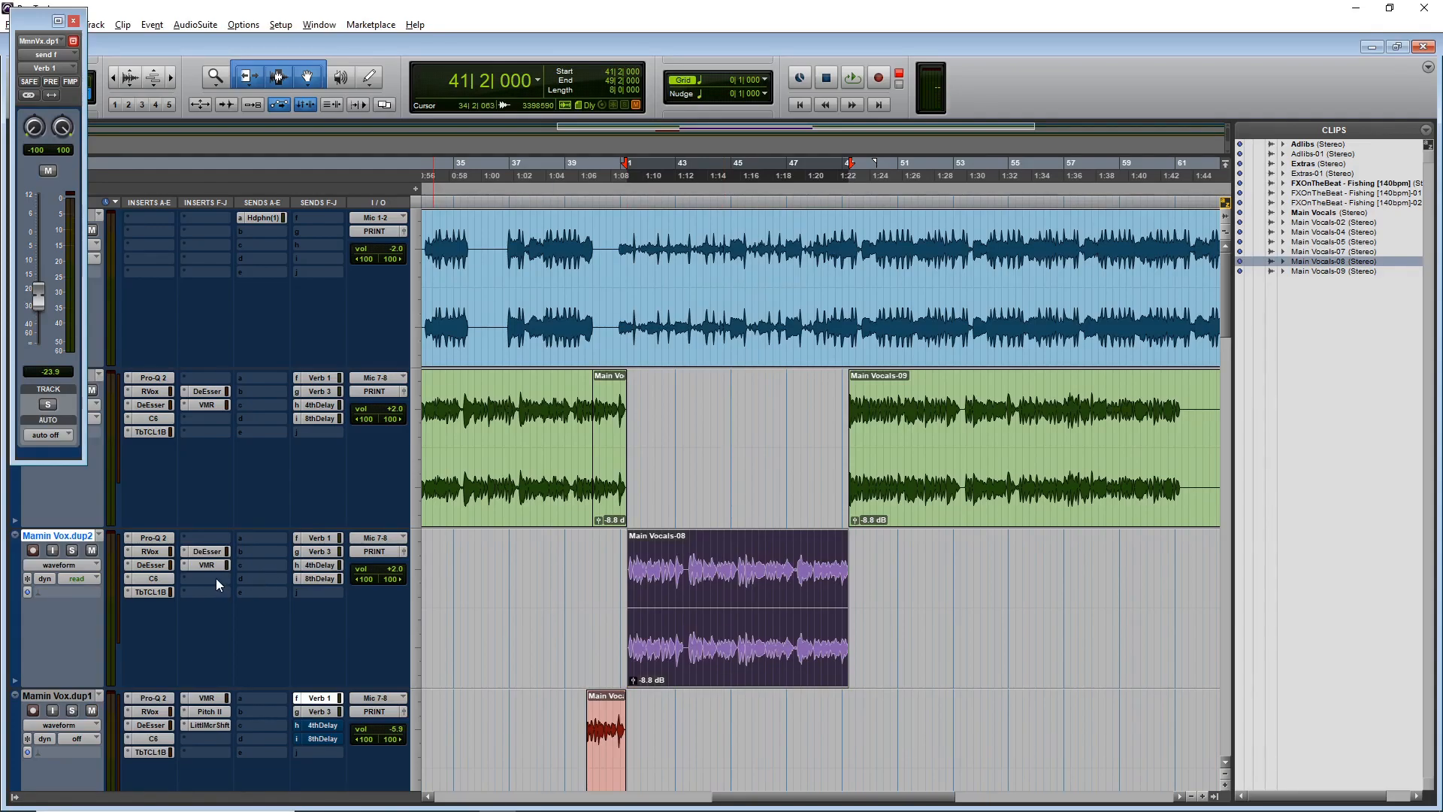
# - During playback, set RVox on Mamin Vox.dup2 to Comp -12.6 and Gain -10.7, then review its Tube-Tech CL 1B and Virtual Mix Rack
pyautogui.press('space')
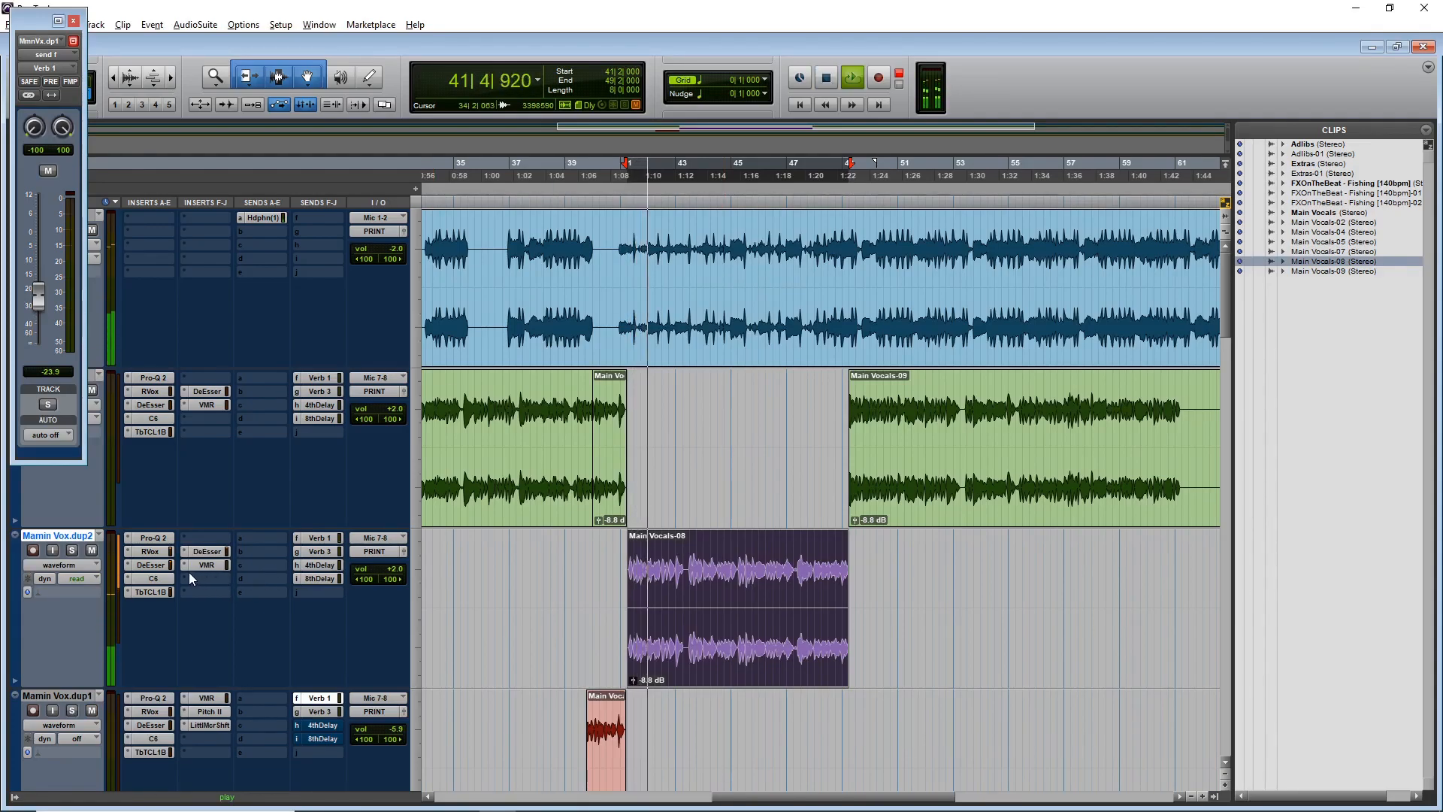
pyautogui.click(165, 552)
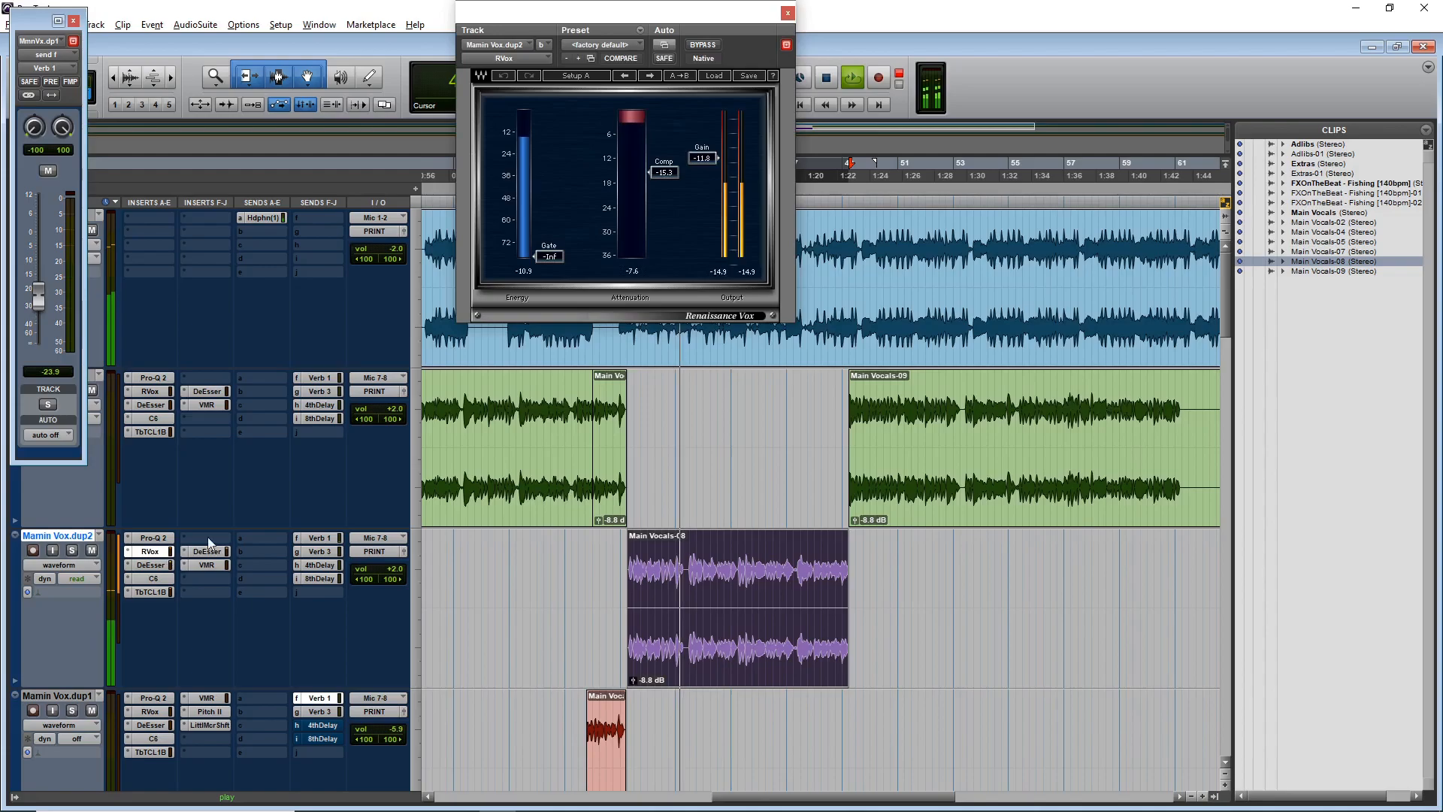
pyautogui.moveTo(662, 172)
pyautogui.mouseDown()
pyautogui.moveTo(663, 152)
pyautogui.moveTo(690, 160)
pyautogui.moveTo(644, 173)
pyautogui.mouseUp()
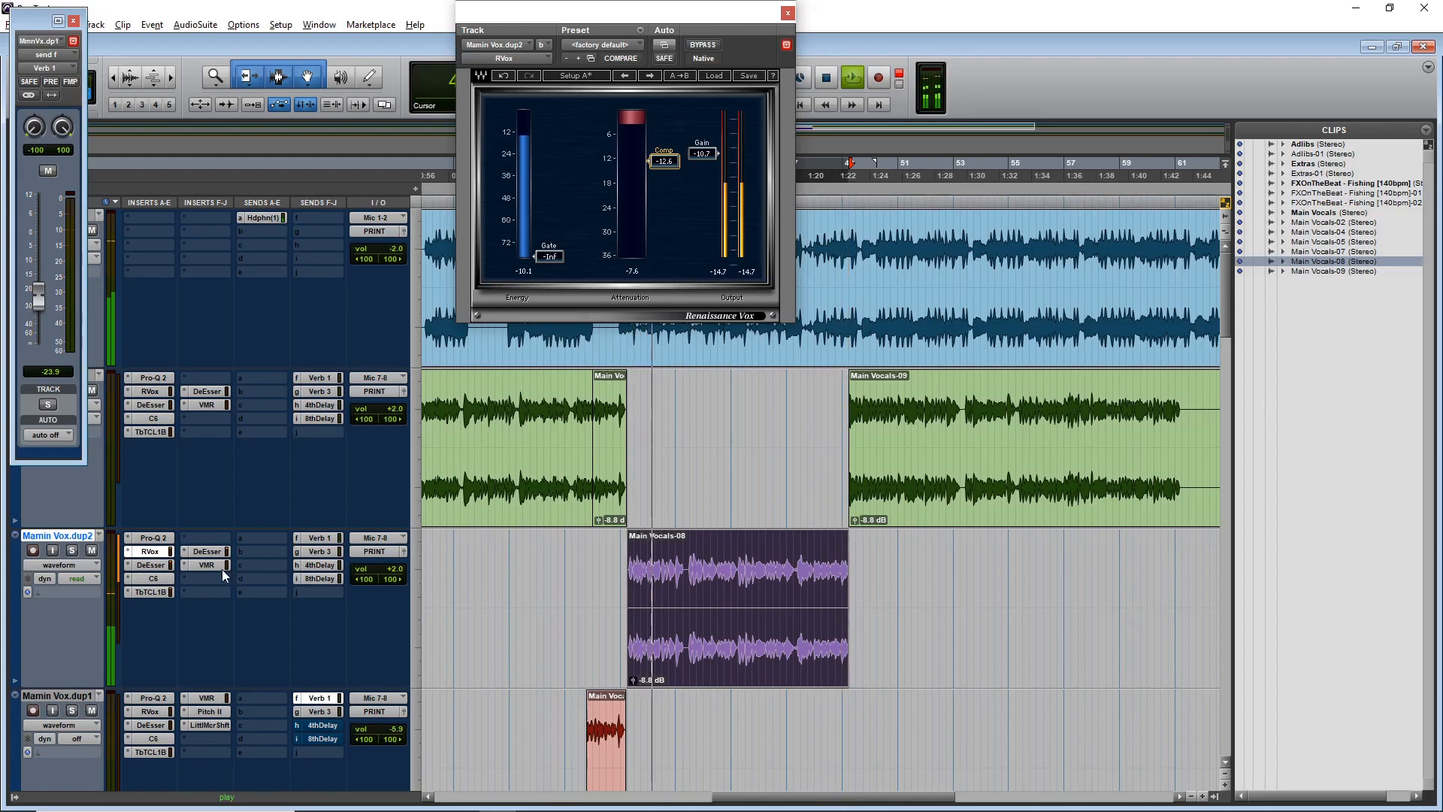
pyautogui.click(169, 593)
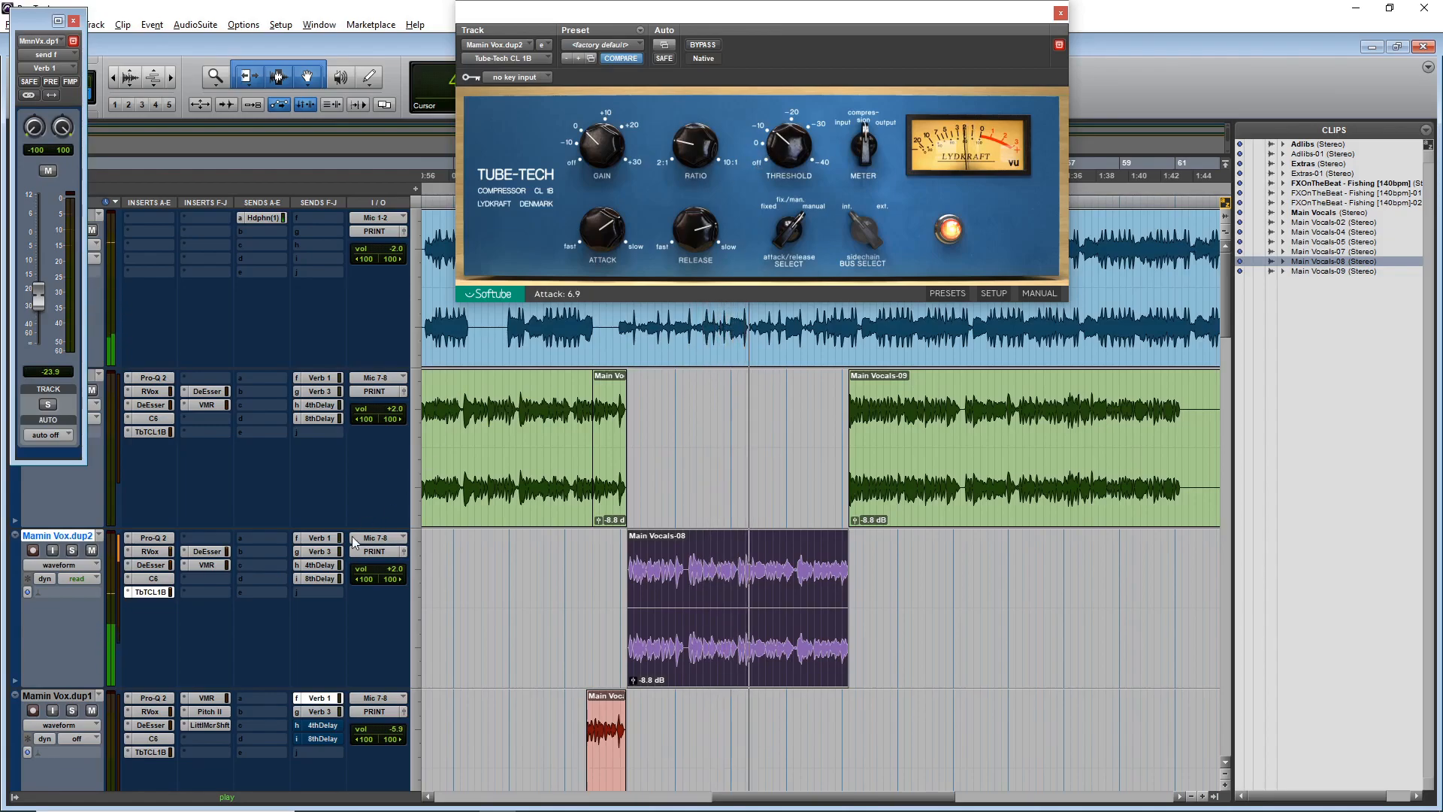
pyautogui.click(207, 565)
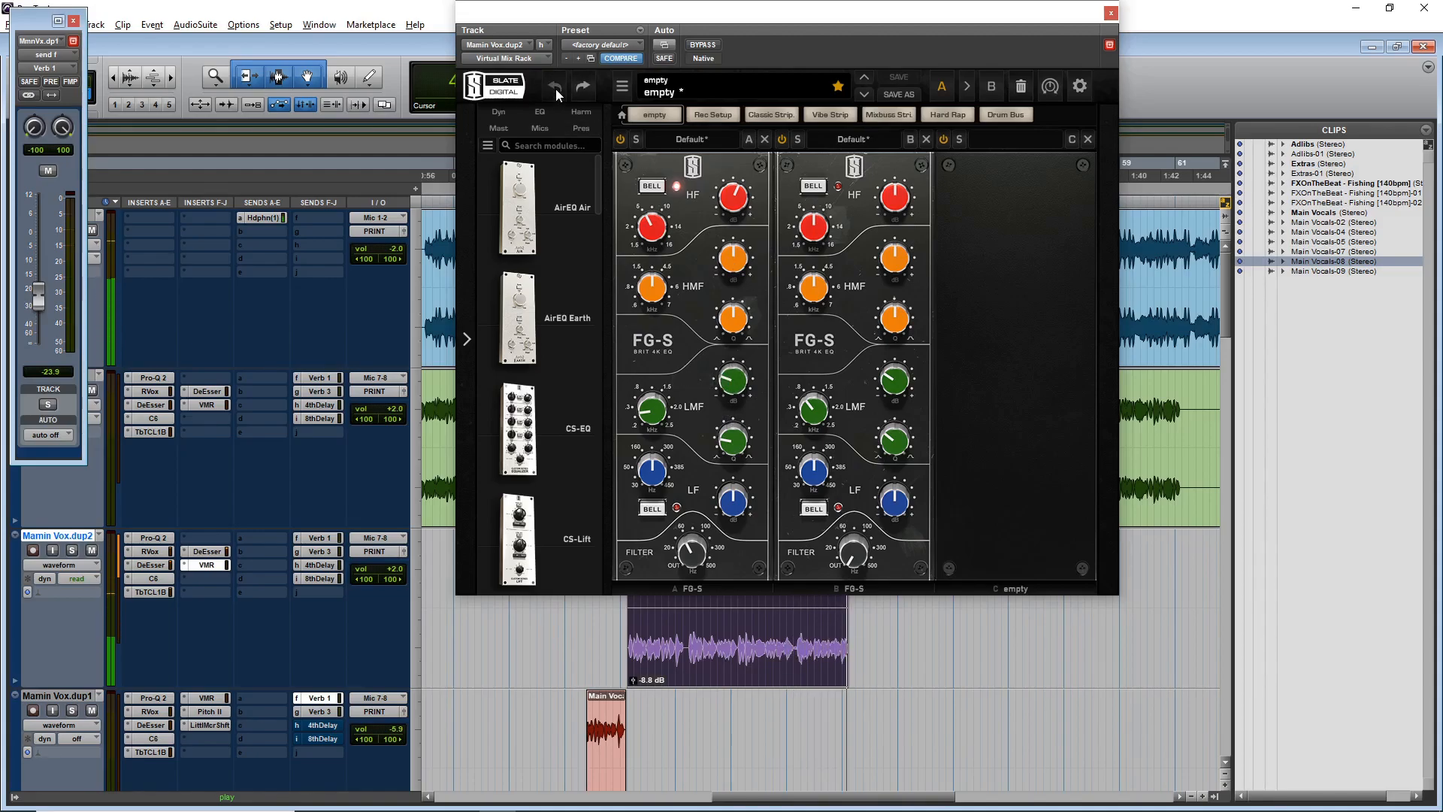
# - In the C6 on Mamin Vox.dup2, lower the band 3 threshold and raise the output to 0.6
pyautogui.click(161, 579)
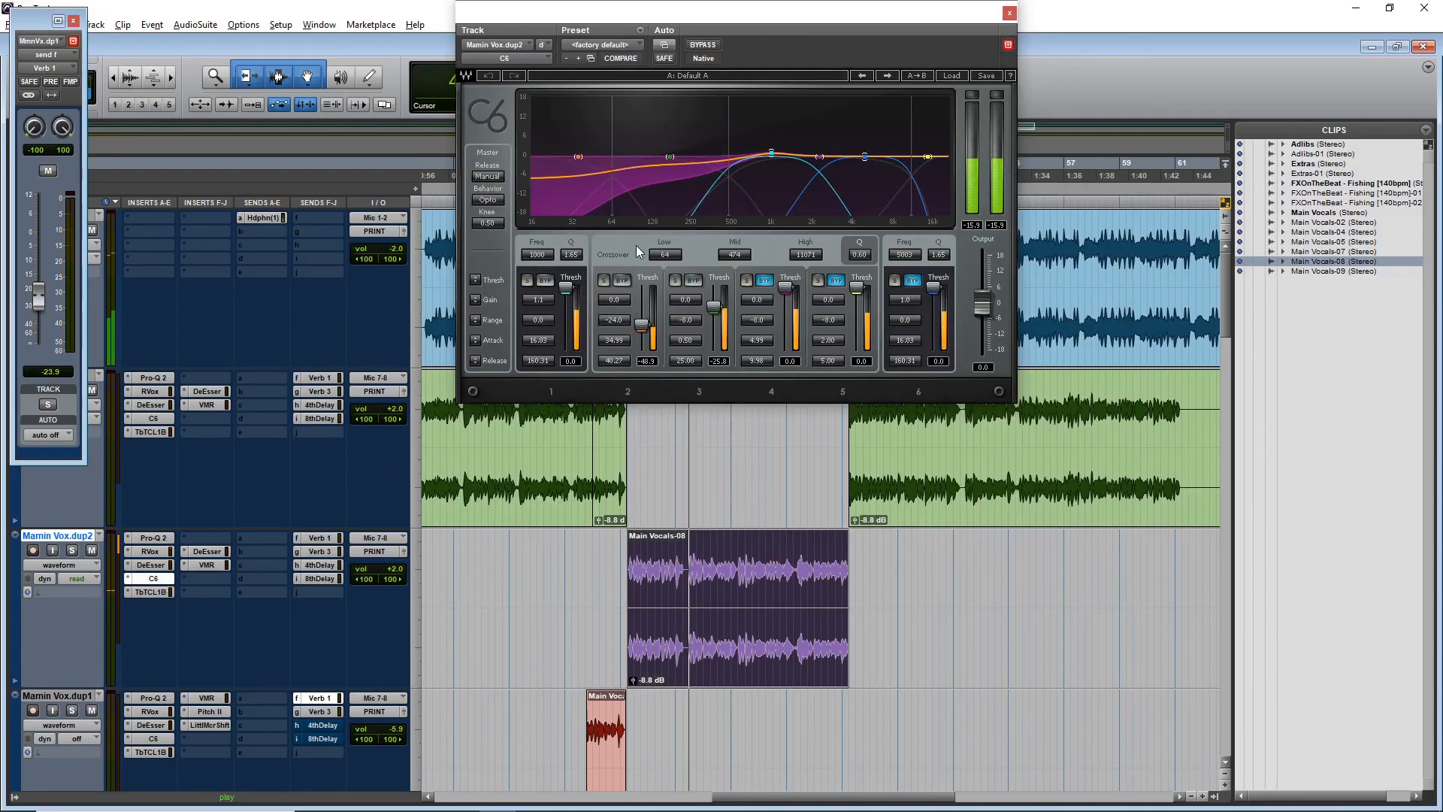
pyautogui.moveTo(713, 308); pyautogui.dragTo(713, 316)
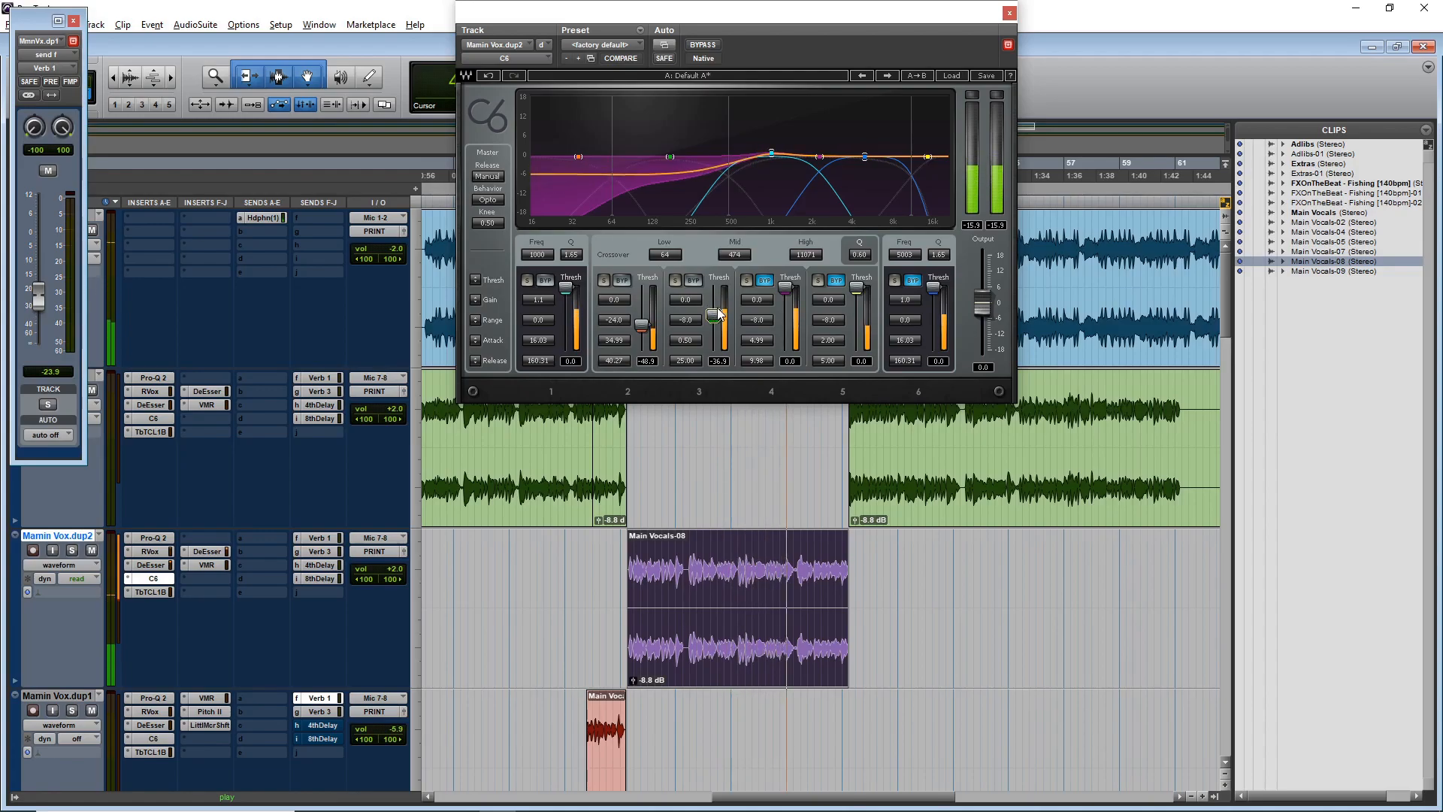
pyautogui.moveTo(983, 306); pyautogui.dragTo(988, 303)
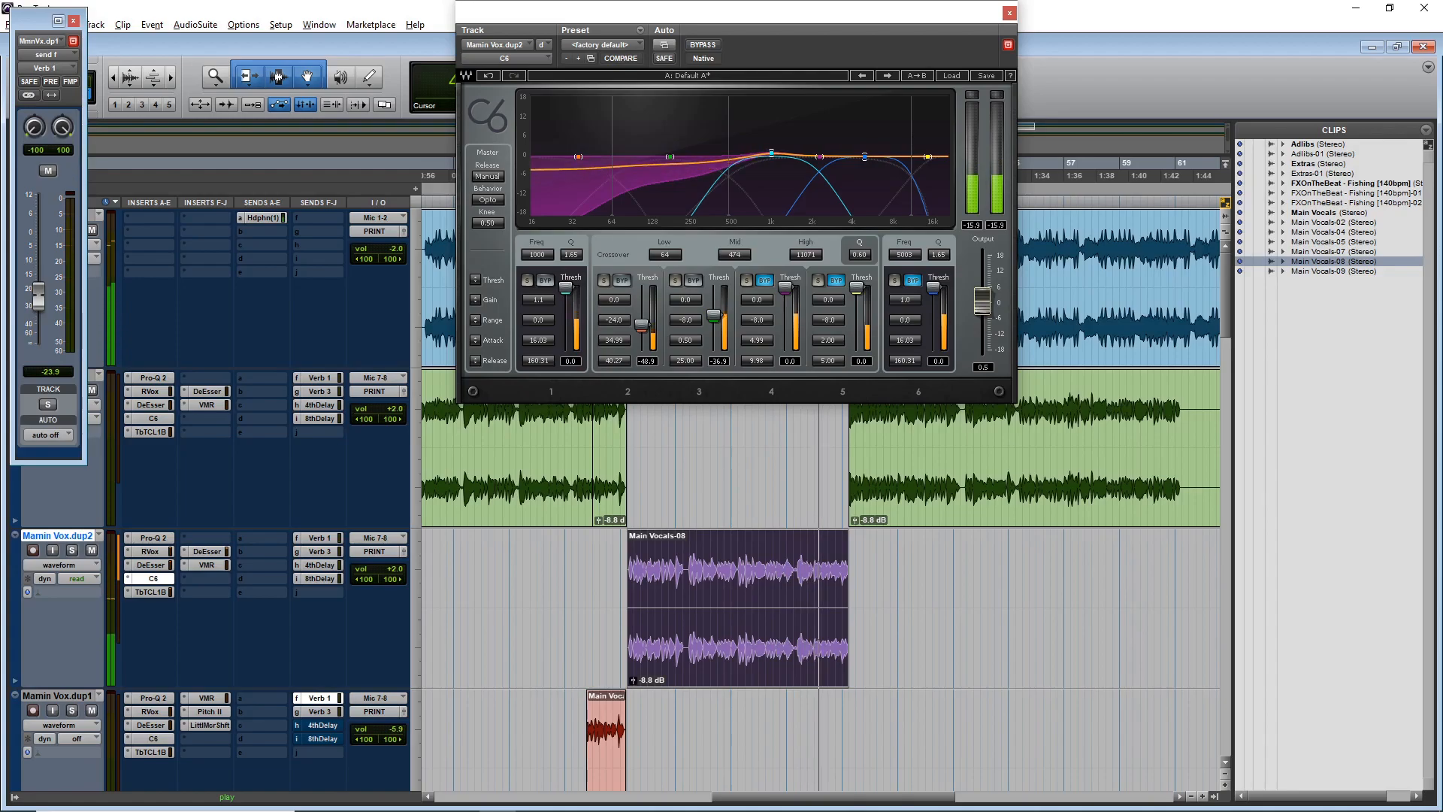
pyautogui.click(566, 553)
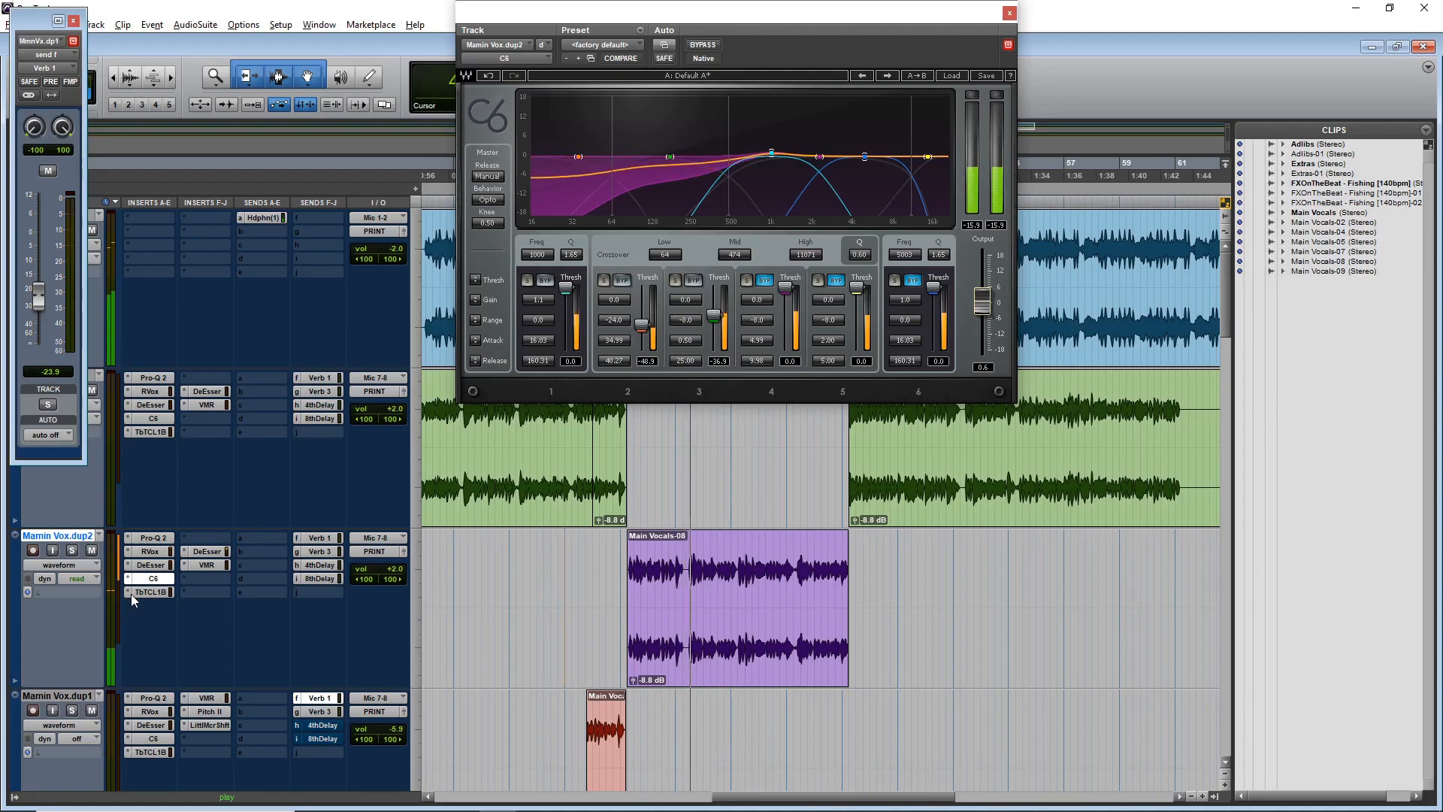
# - Turn automation off for Mamin Vox.dup2 in the Mix window
pyautogui.hotkey('ctrl', '=')
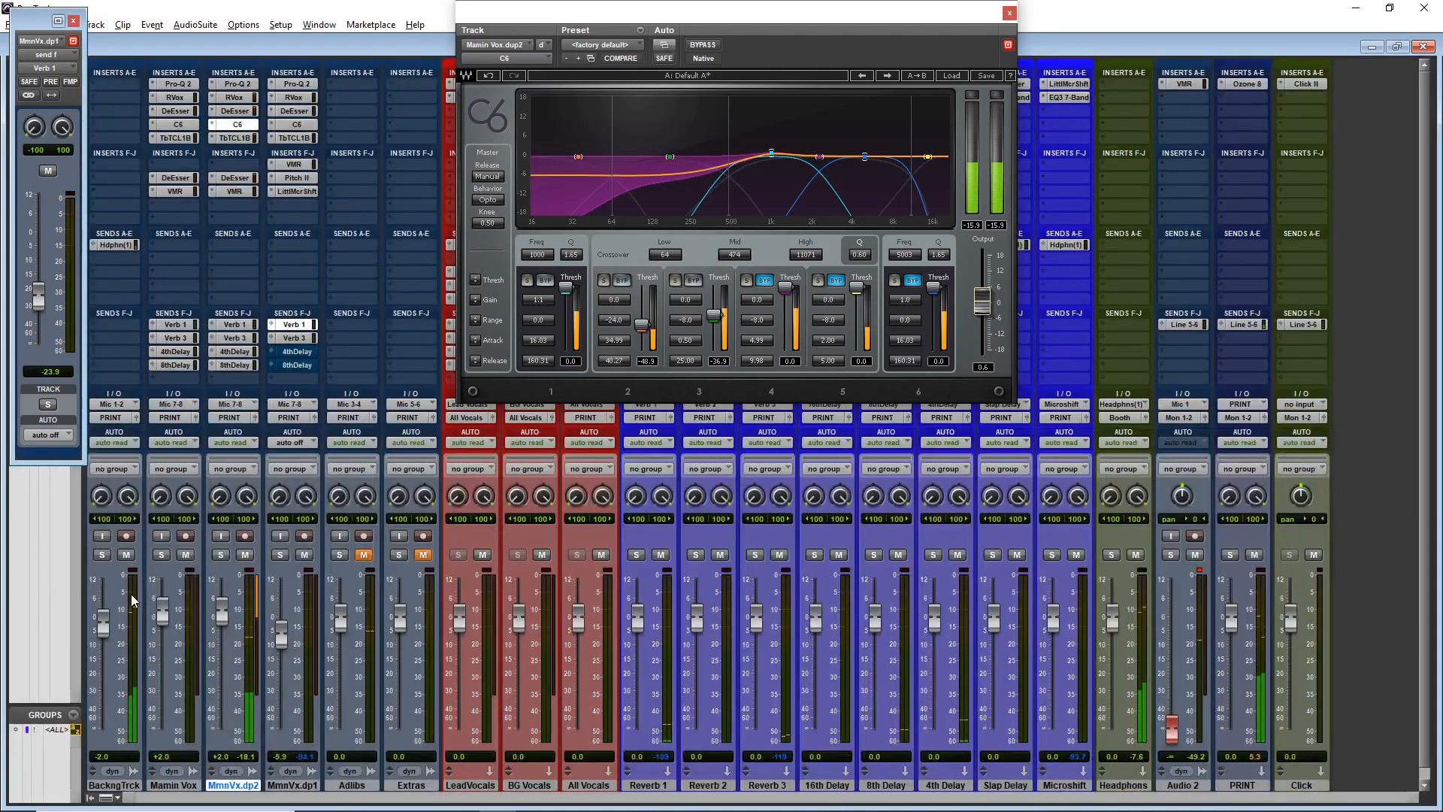
pyautogui.click(230, 442)
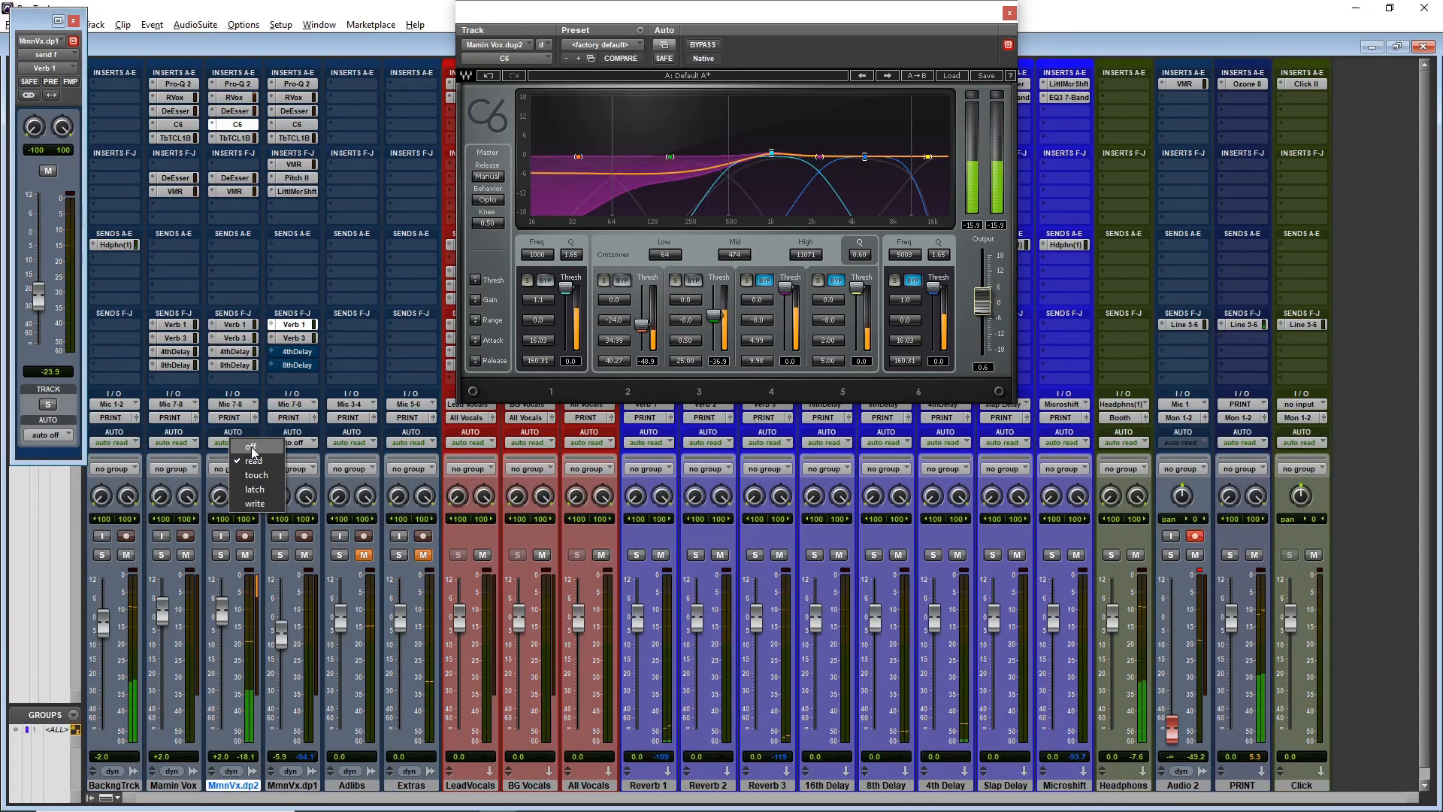
pyautogui.click(251, 448)
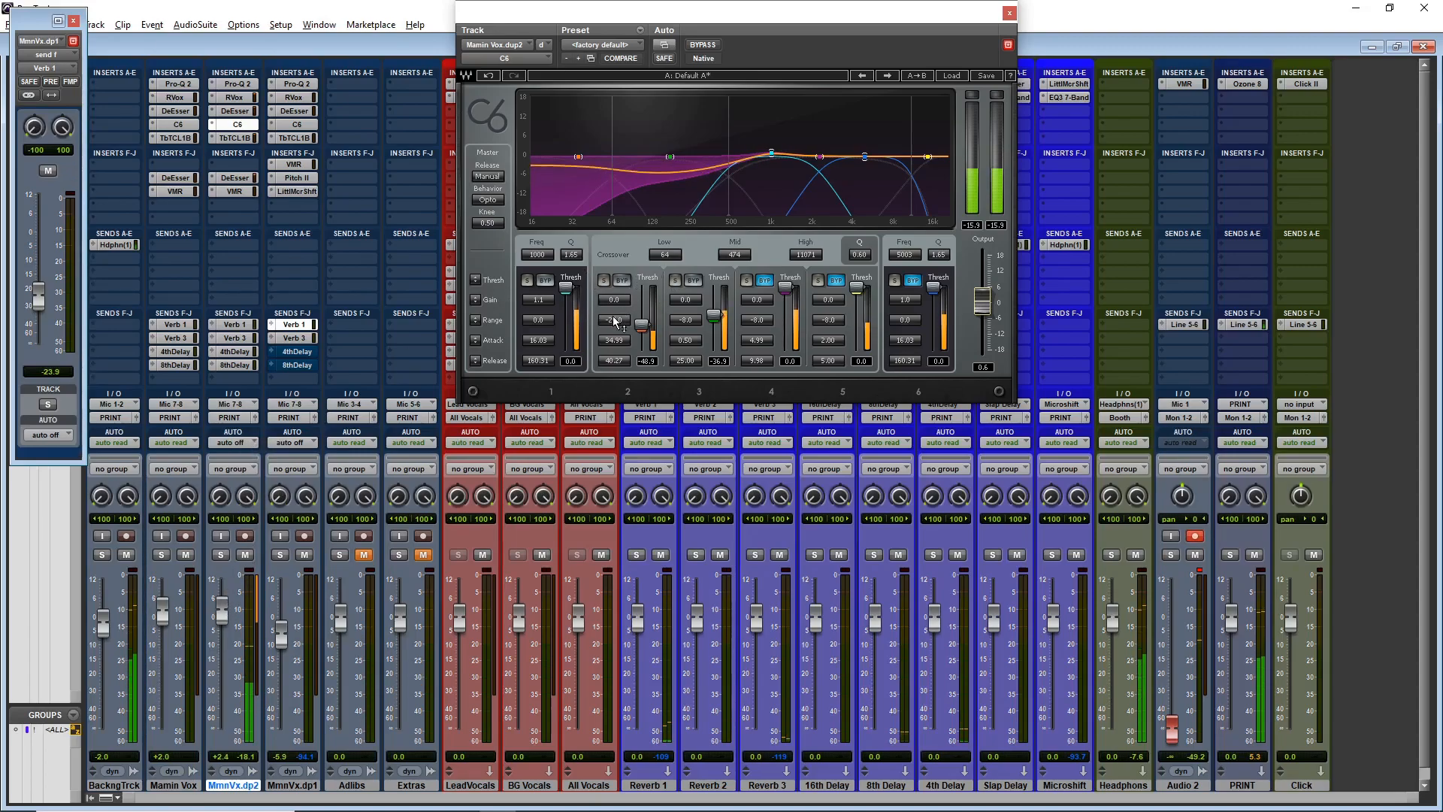
# - Set the C6 band 3 gain to -1.5 and raise the Mamin Vox.dup2 volume to +2.9 dB
pyautogui.moveTo(694, 299); pyautogui.dragTo(695, 304)
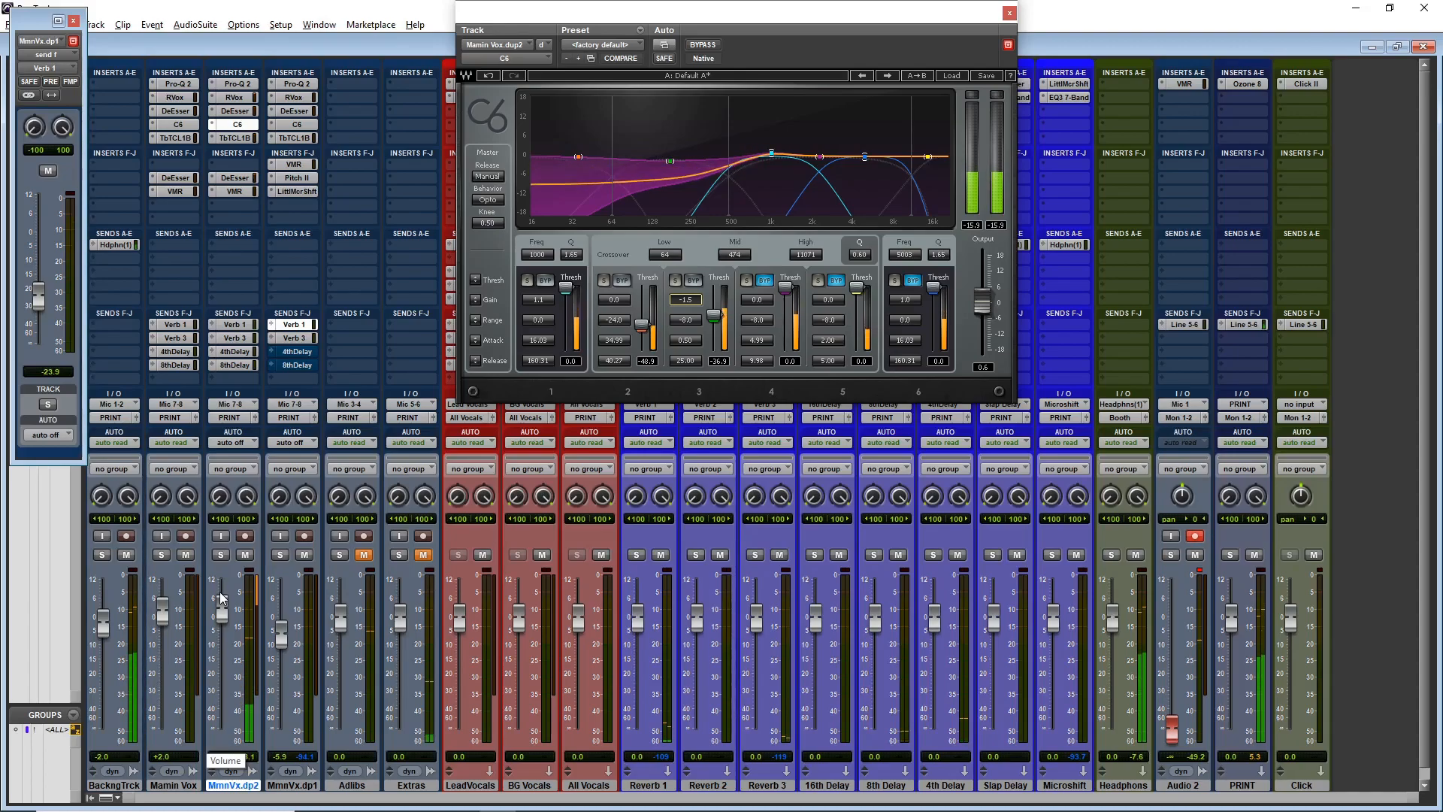
pyautogui.moveTo(222, 598); pyautogui.dragTo(222, 588)
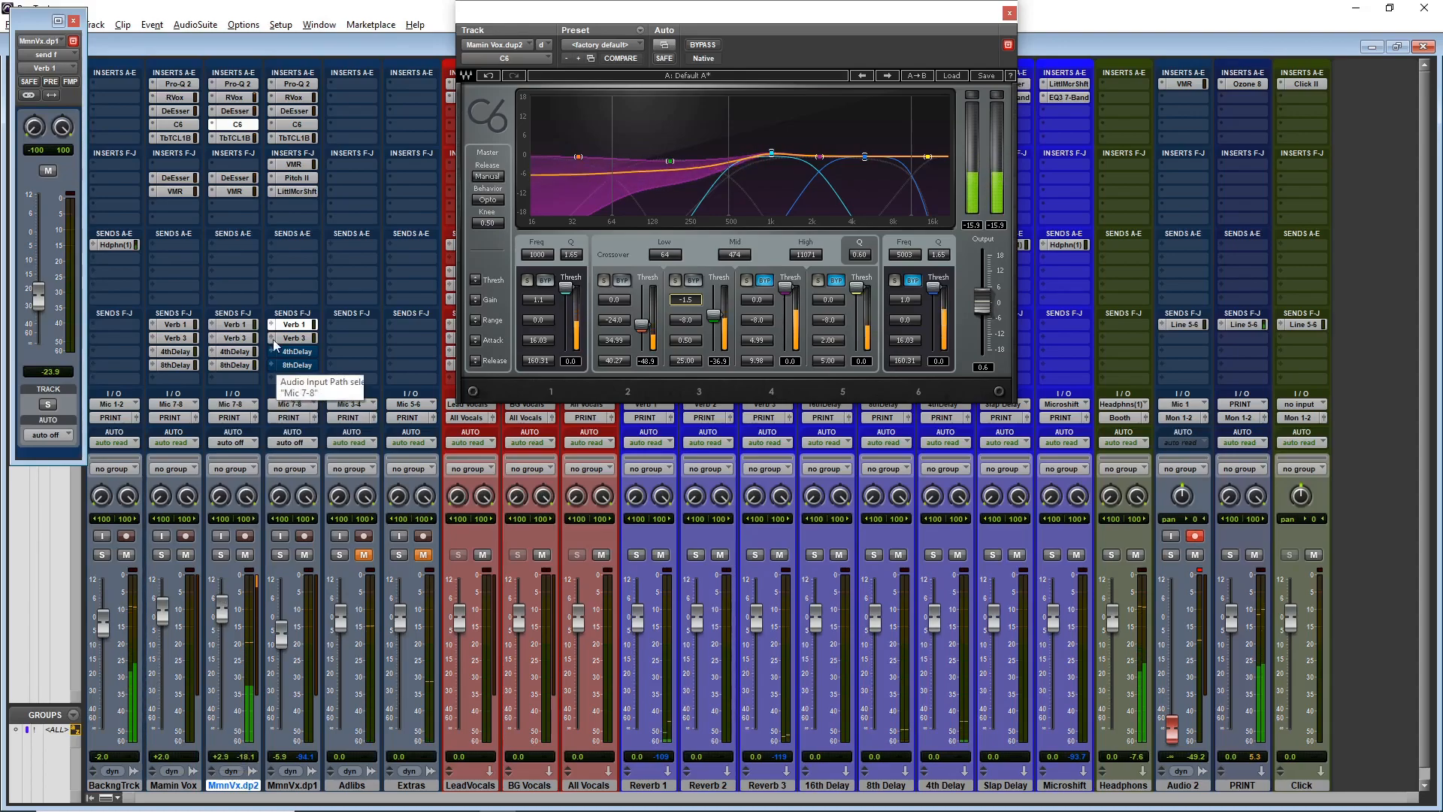
# - Raise the 4thDelay send on Mamin Vox.dup2 to -18.5 dB during playback and close the C6 window
pyautogui.click(233, 337)
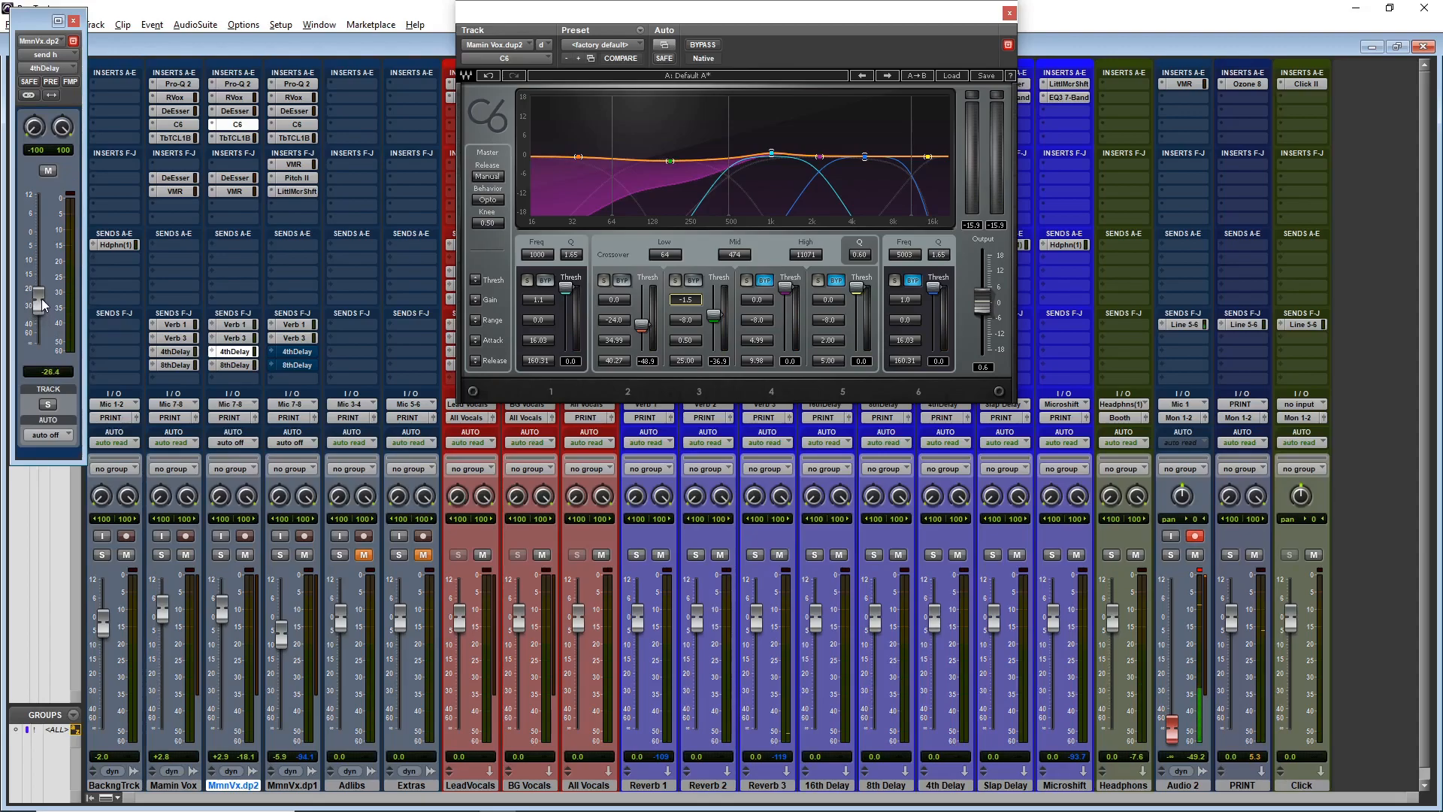
pyautogui.moveTo(45, 288); pyautogui.dragTo(45, 288)
pyautogui.press('space')
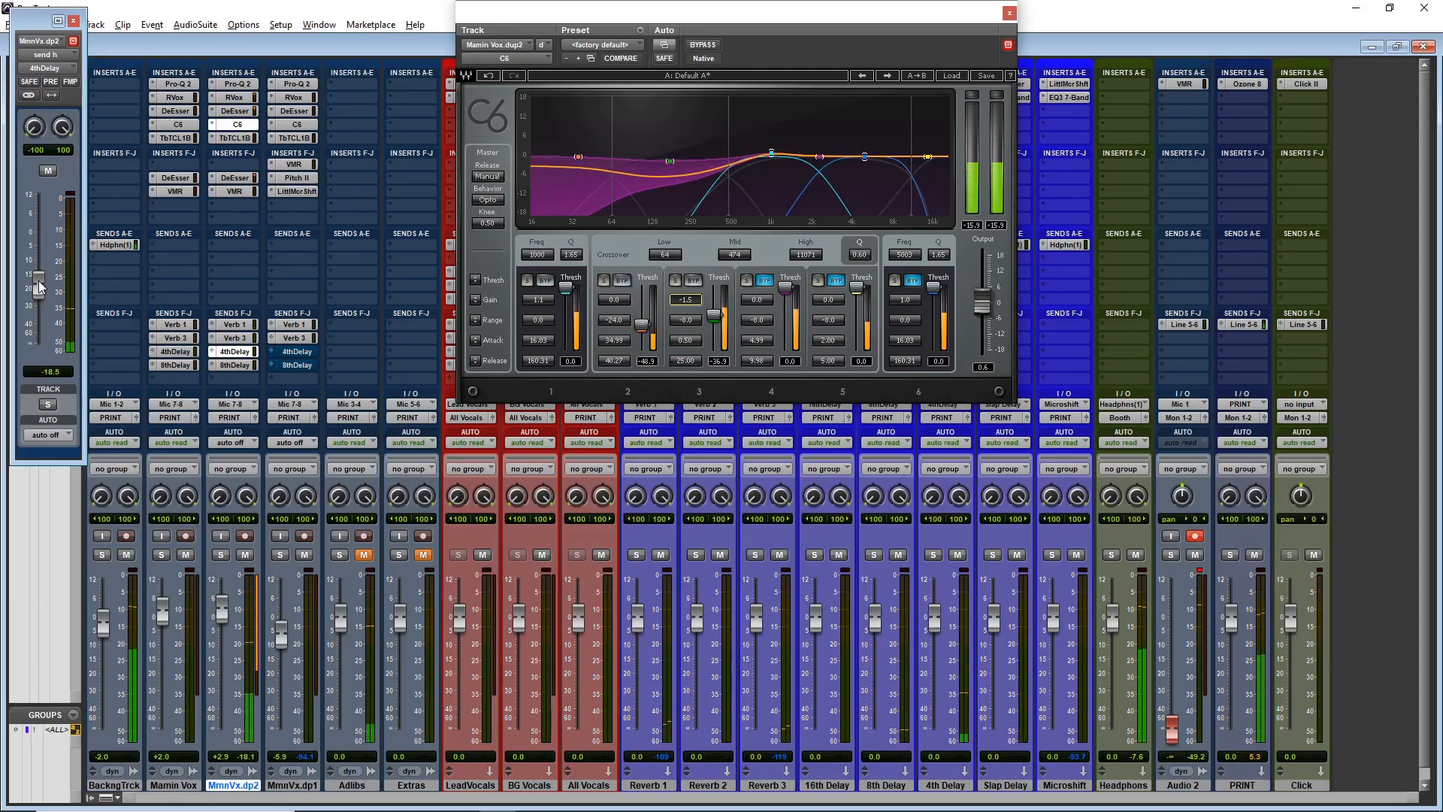
pyautogui.click(1009, 12)
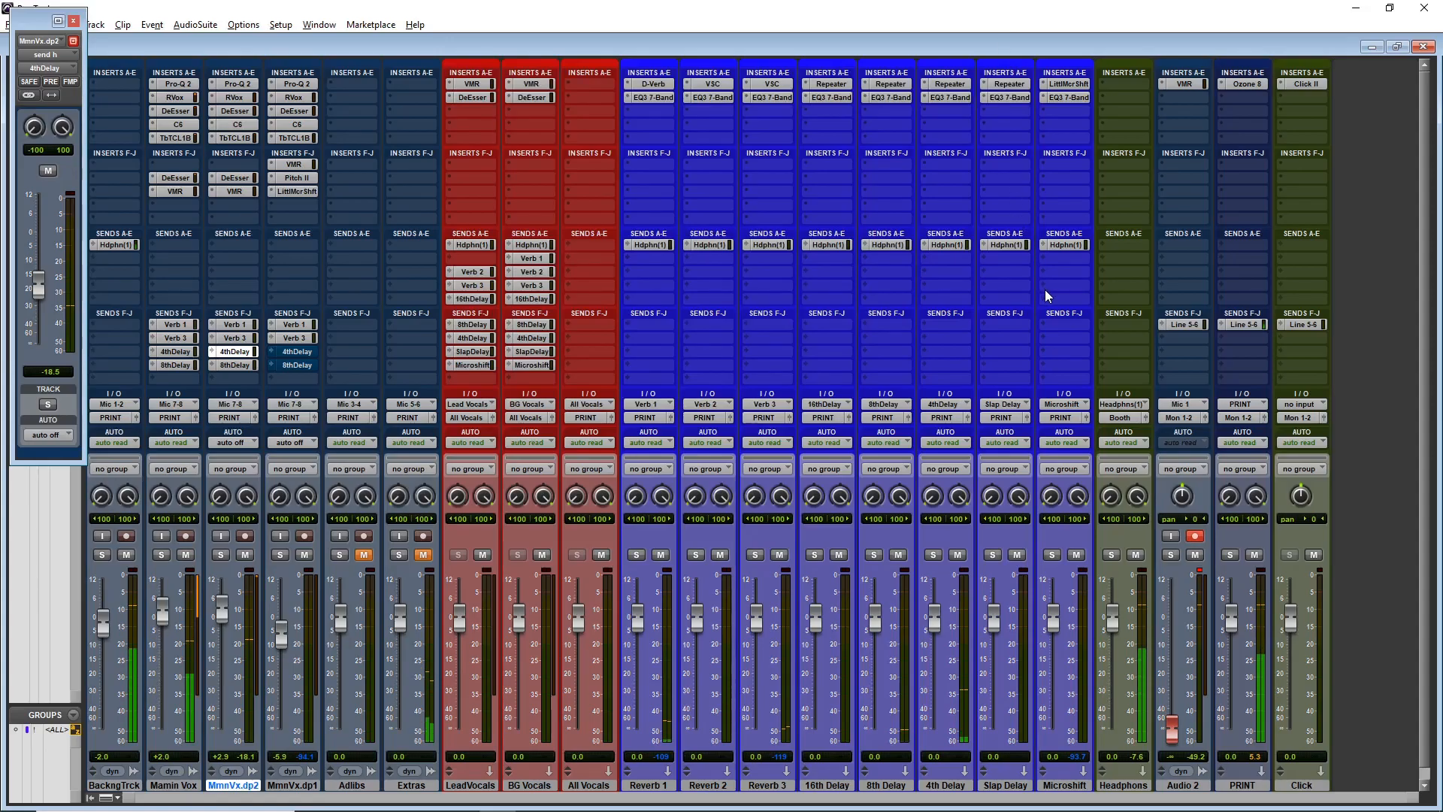
# - Insert the stereo AIR Vintage Filter in the Backing Track's first insert slot from the Edit window
pyautogui.hotkey('ctrl', '=')
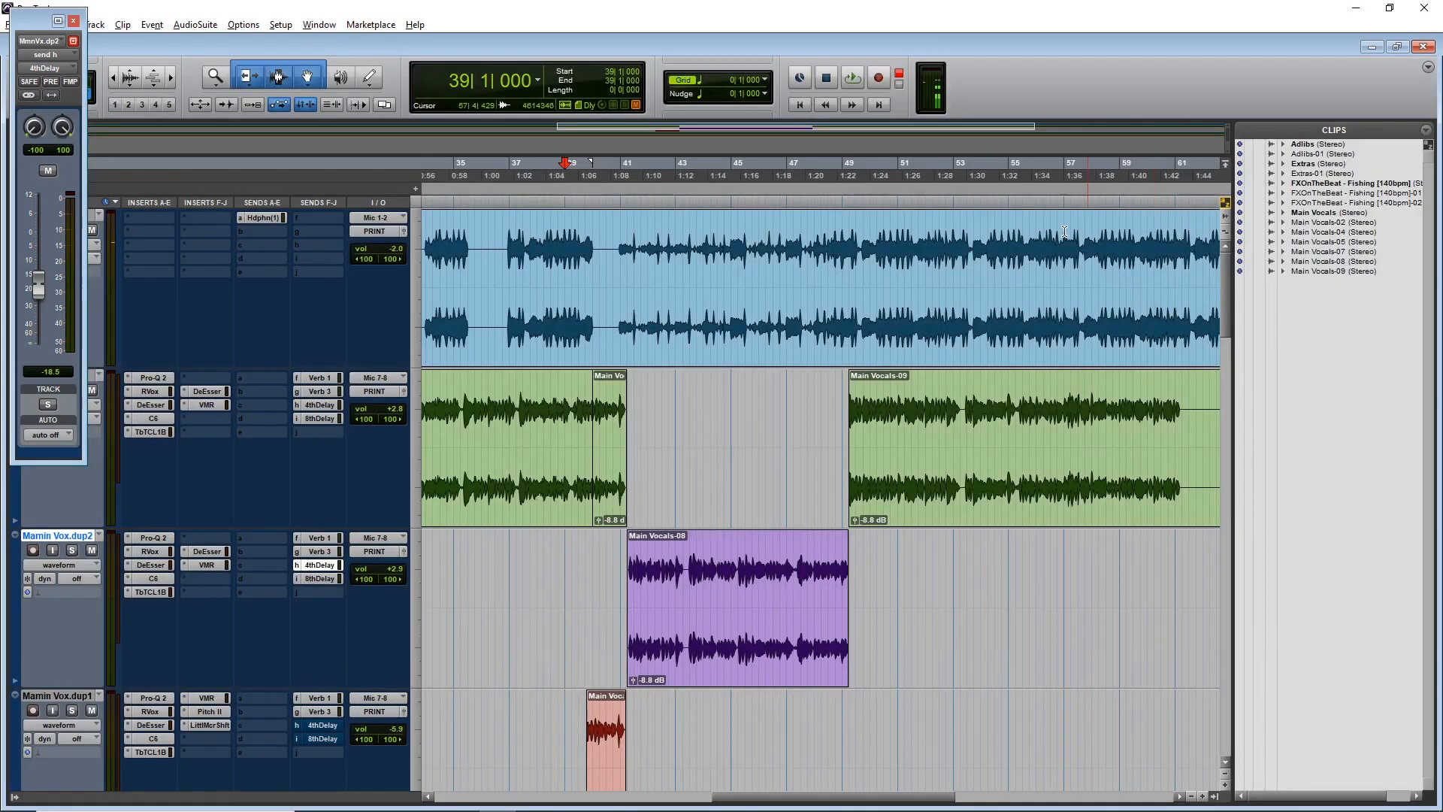
pyautogui.click(140, 218)
pyautogui.moveTo(169, 242)
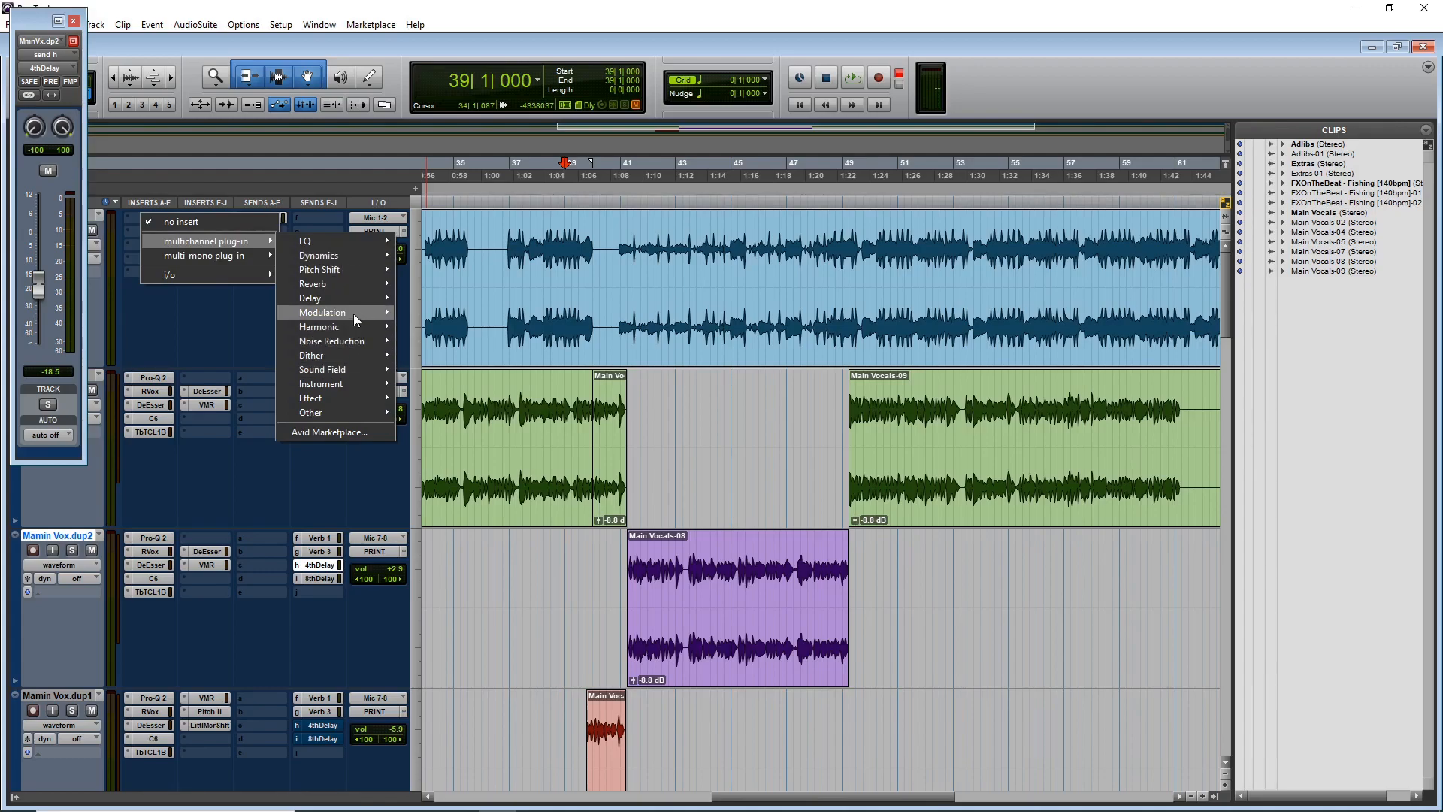
pyautogui.moveTo(353, 313)
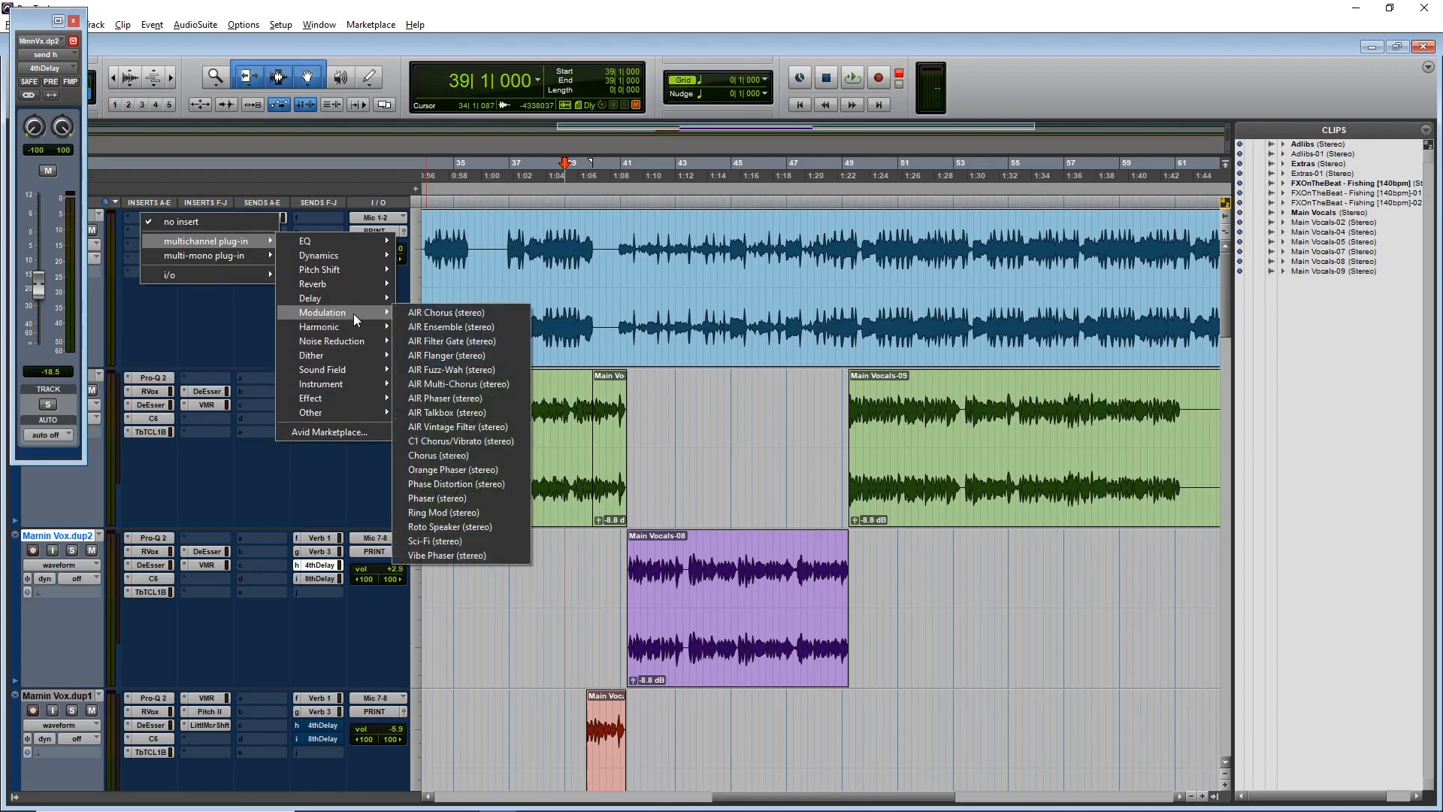
pyautogui.click(502, 424)
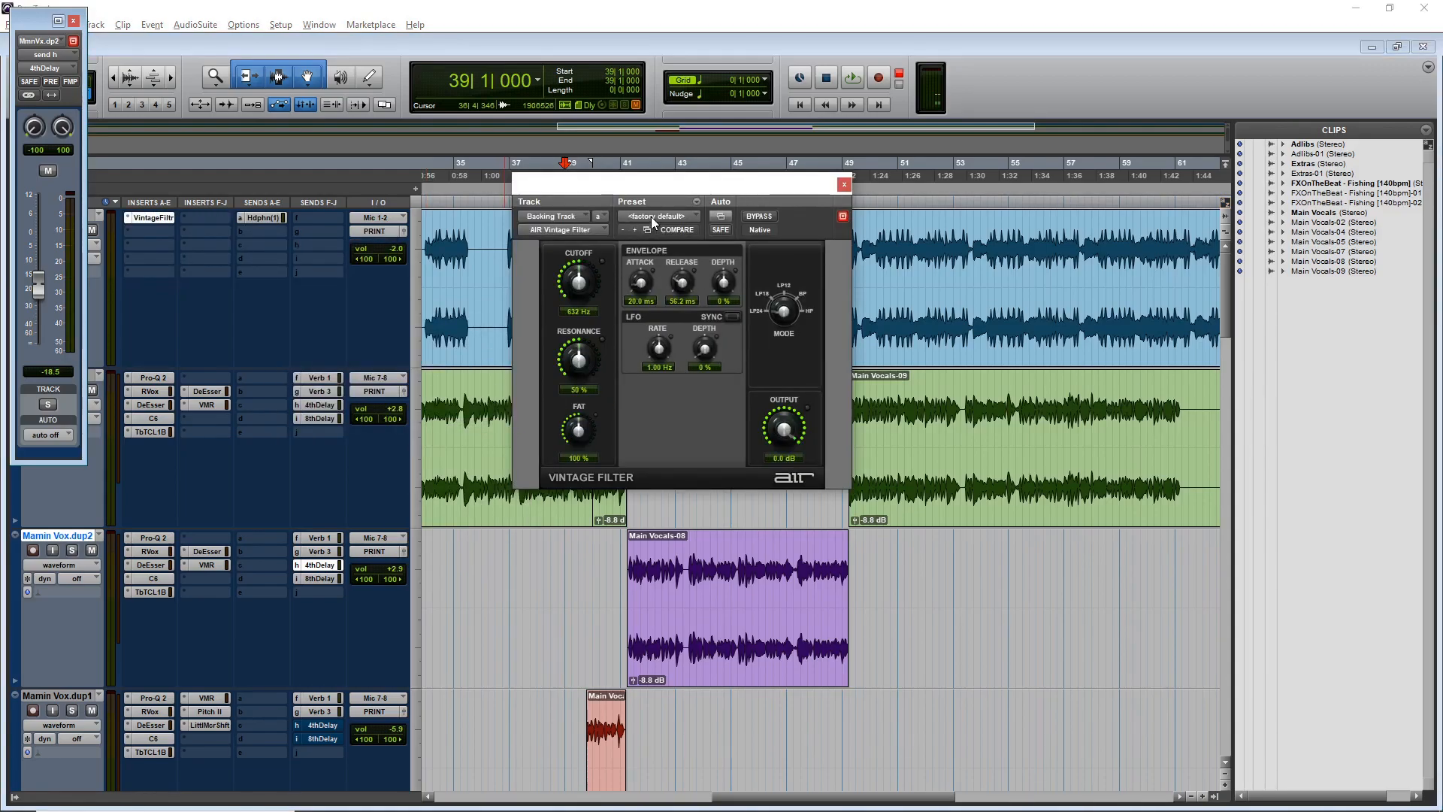
# - Set the Vintage Filter cutoff to 20.0 kHz and enable the Cutoff parameter for plug-in automation
pyautogui.moveTo(591, 284); pyautogui.dragTo(646, 203)
pyautogui.click(722, 220)
pyautogui.click(534, 203)
pyautogui.click(707, 214)
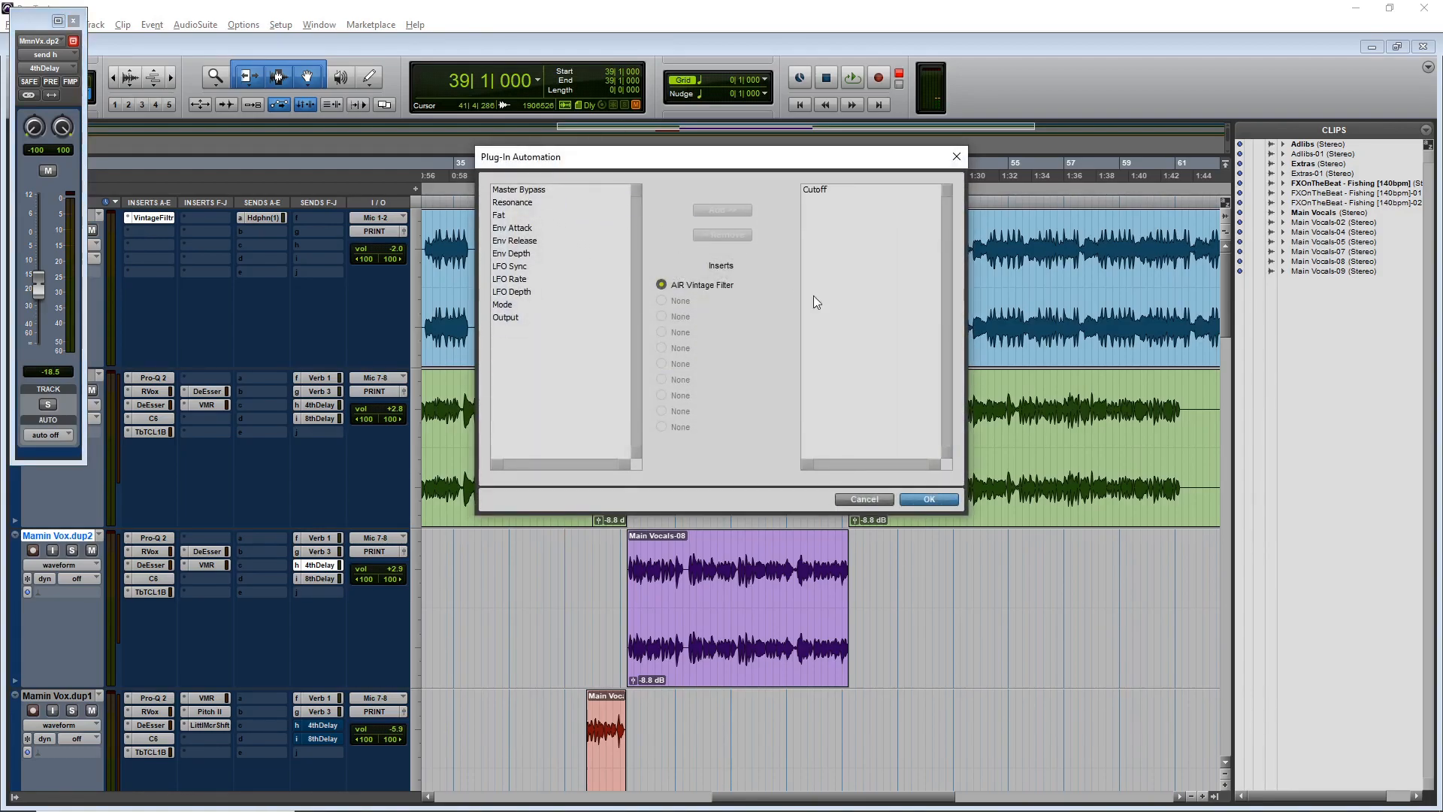
pyautogui.click(936, 500)
# - Display the AIR Vintage Filter Cutoff automation on the Backing Track and move the plug-in window clear of the tracks
pyautogui.moveTo(609, 190); pyautogui.dragTo(627, 429)
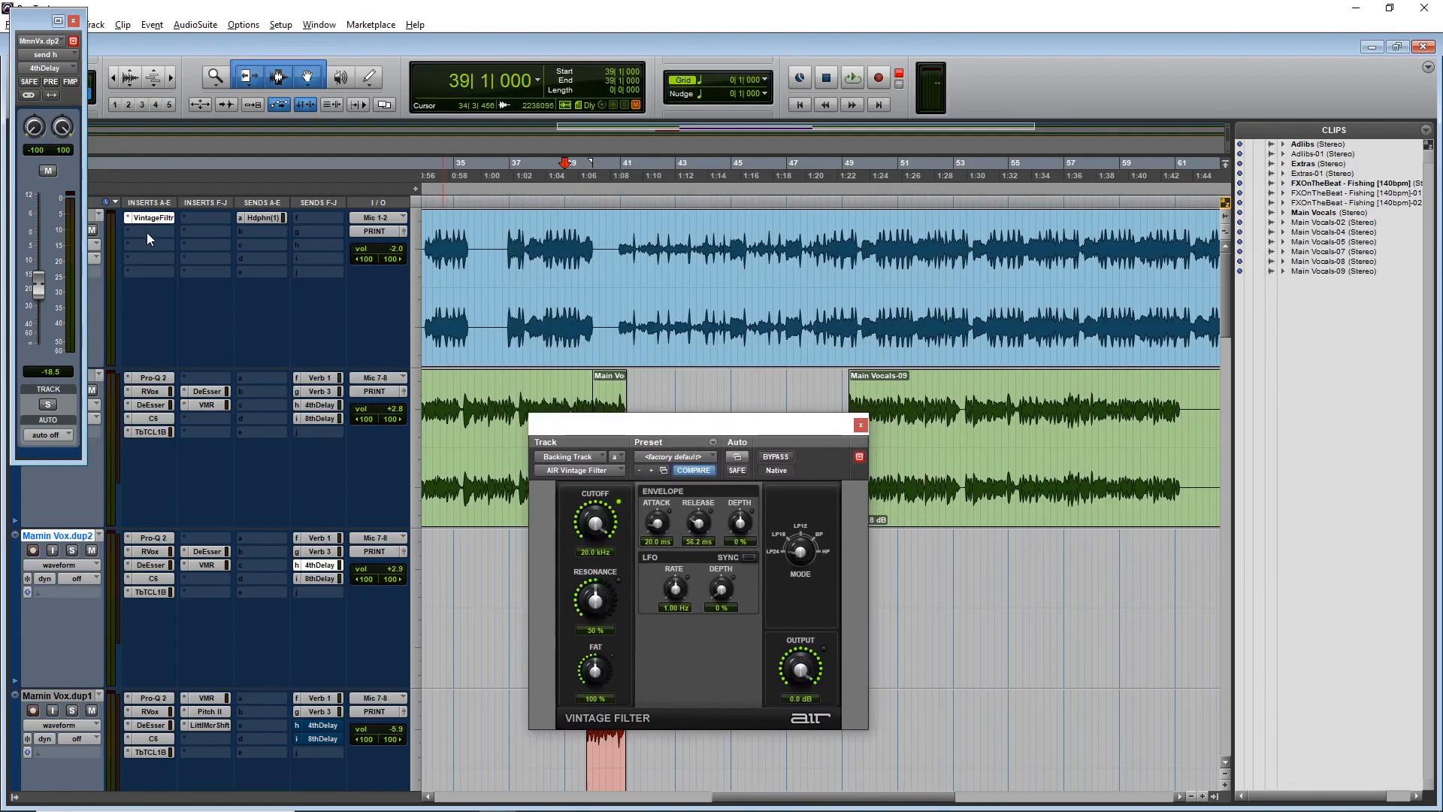
pyautogui.click(94, 245)
pyautogui.moveTo(186, 395)
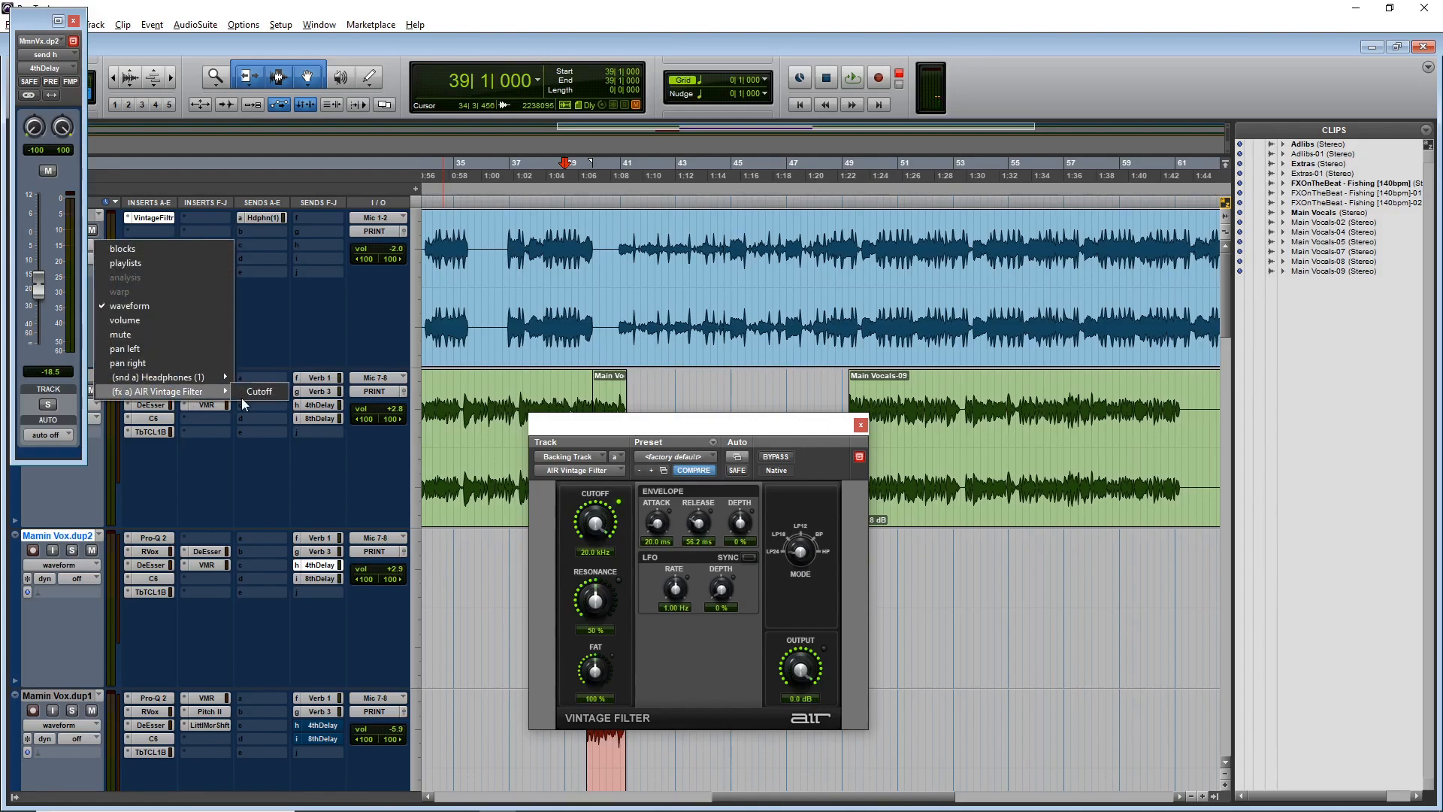
pyautogui.click(248, 397)
pyautogui.moveTo(680, 423); pyautogui.dragTo(1089, 473)
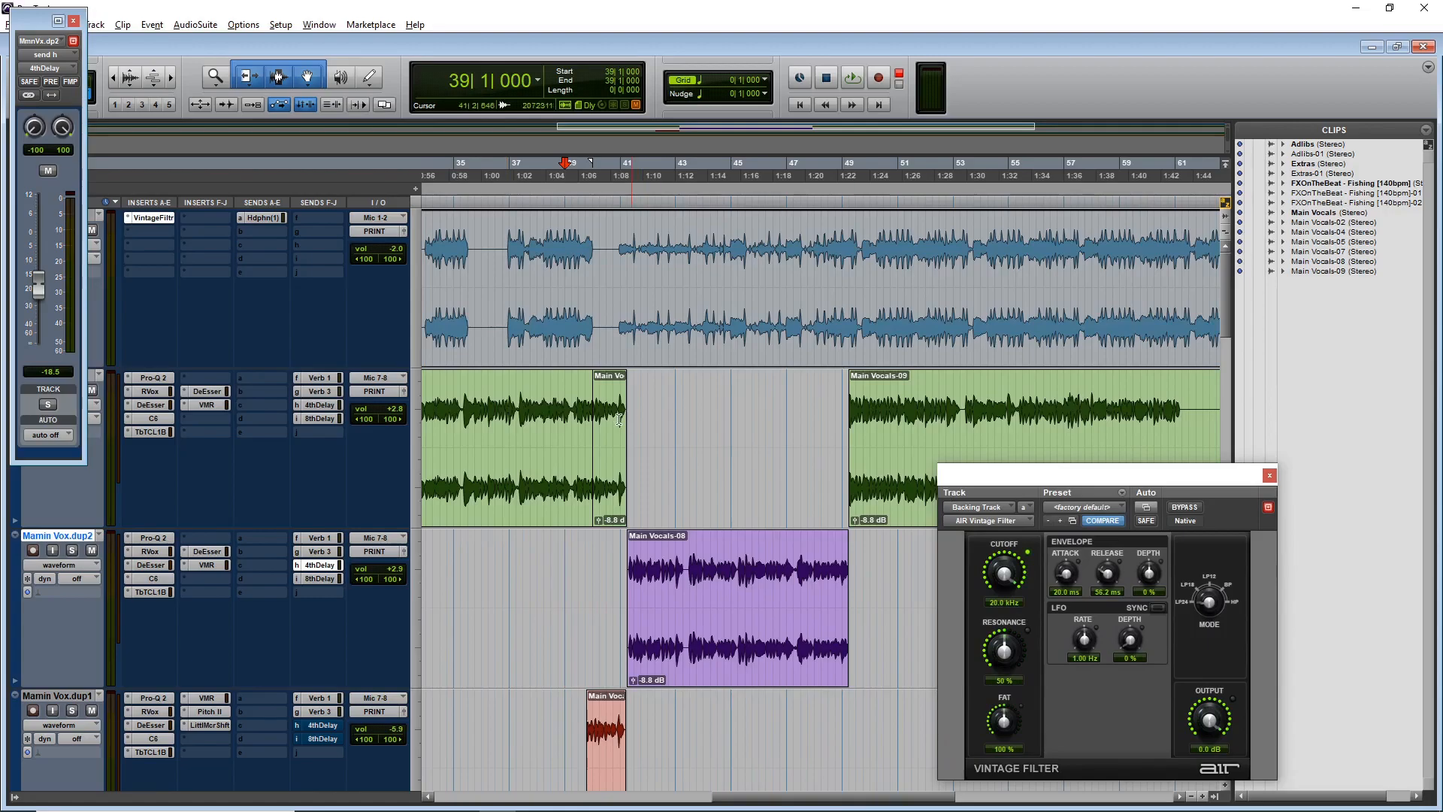
# - Draw a V-shaped cutoff dip on the Backing Track from about bar 41 through bar 45 to bar 49, and play from 40|2|000
pyautogui.press('space')
pyautogui.click(307, 77)
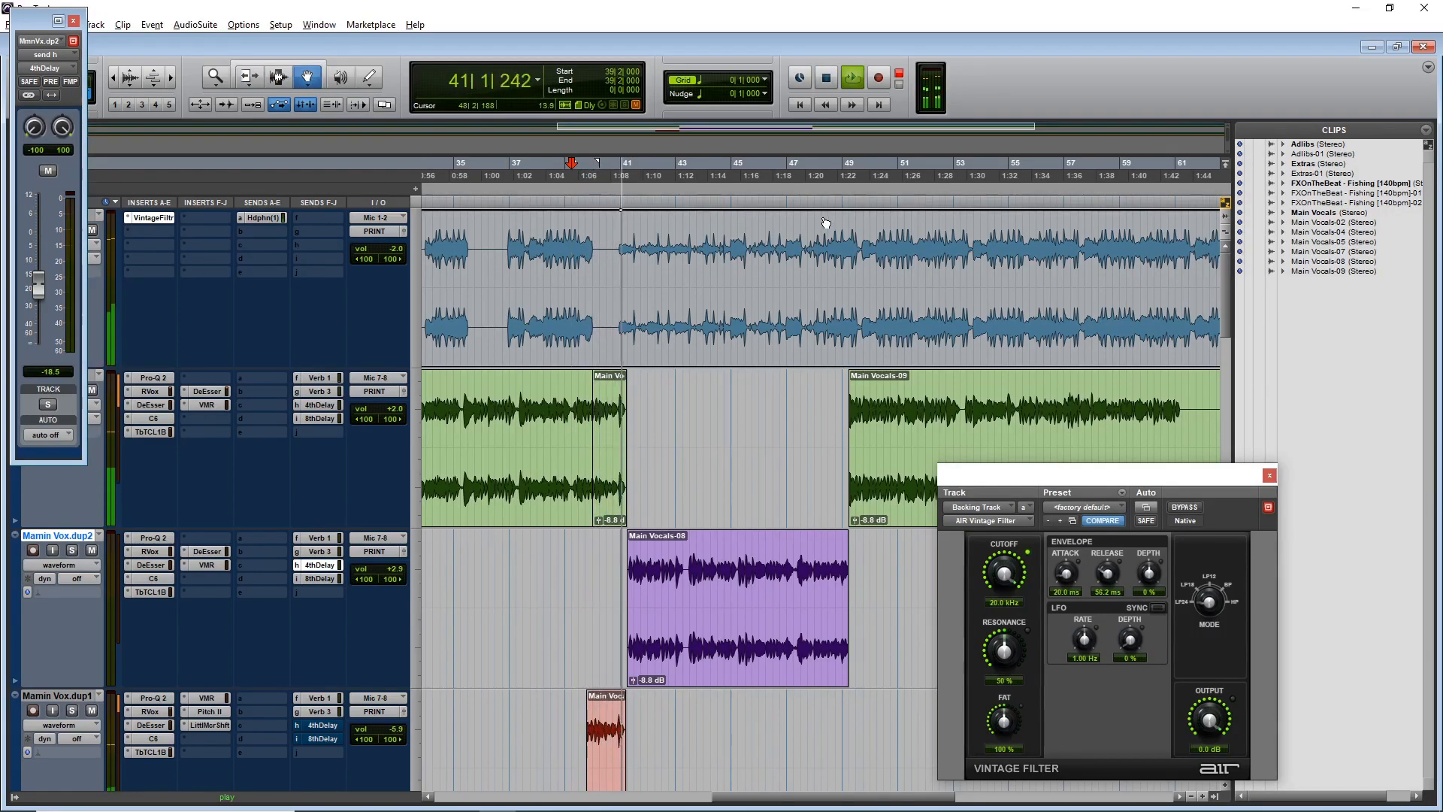
pyautogui.moveTo(733, 219); pyautogui.dragTo(735, 322)
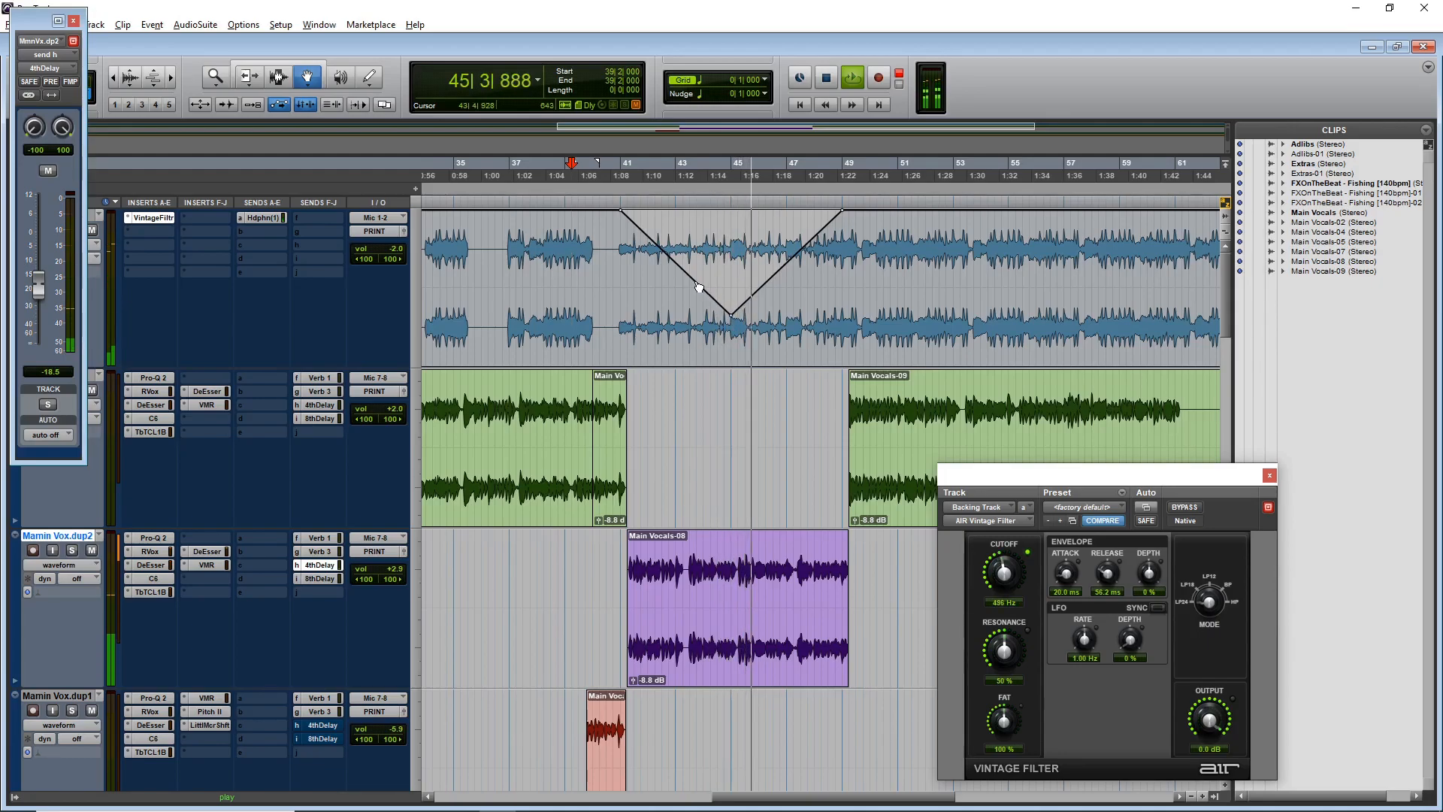
pyautogui.click(604, 218)
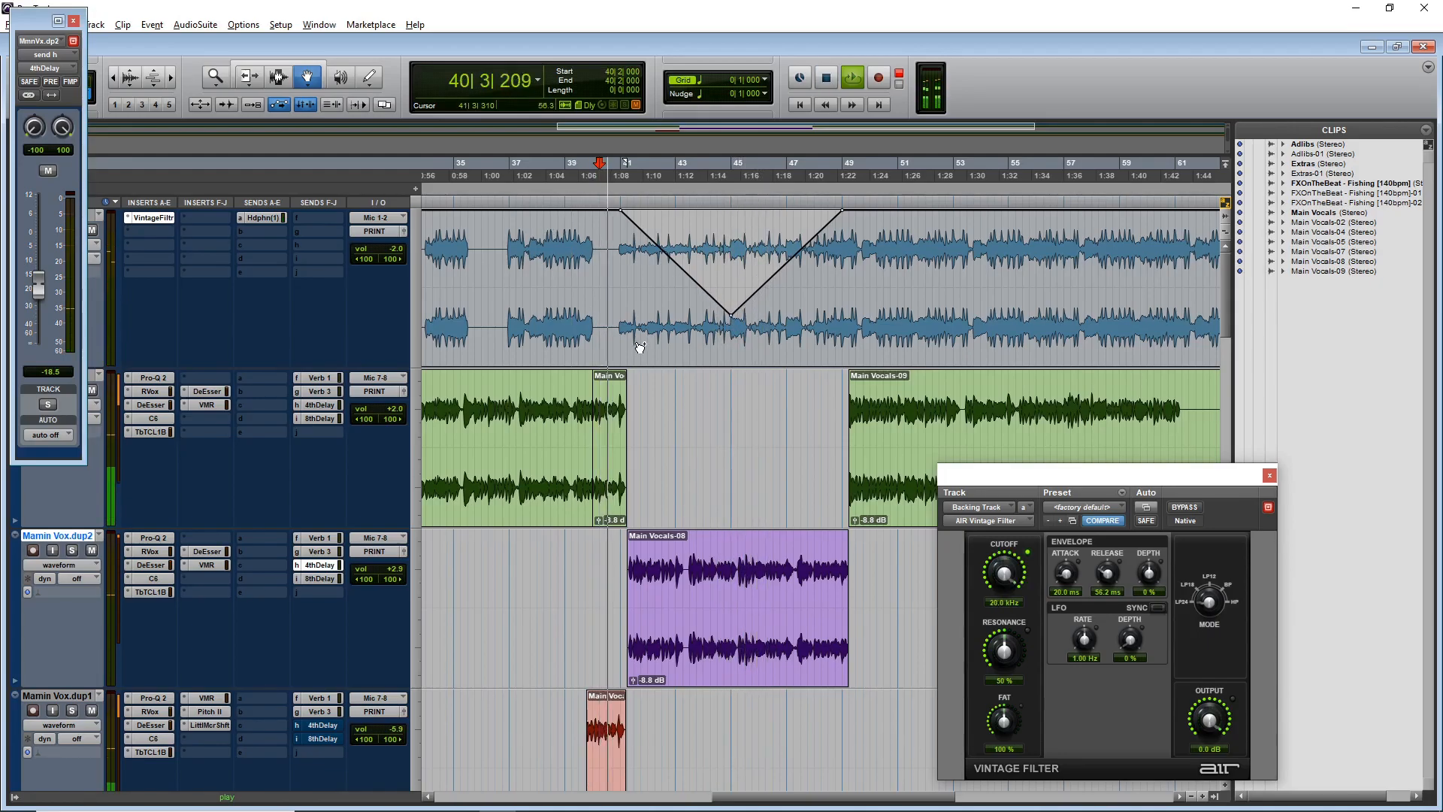
# - In the Mix window, set the Mamin Vox.dup2 Verb 3 send to -24.7 dB and lower the track volume to +1.6 dB
pyautogui.hotkey('ctrl', '=')
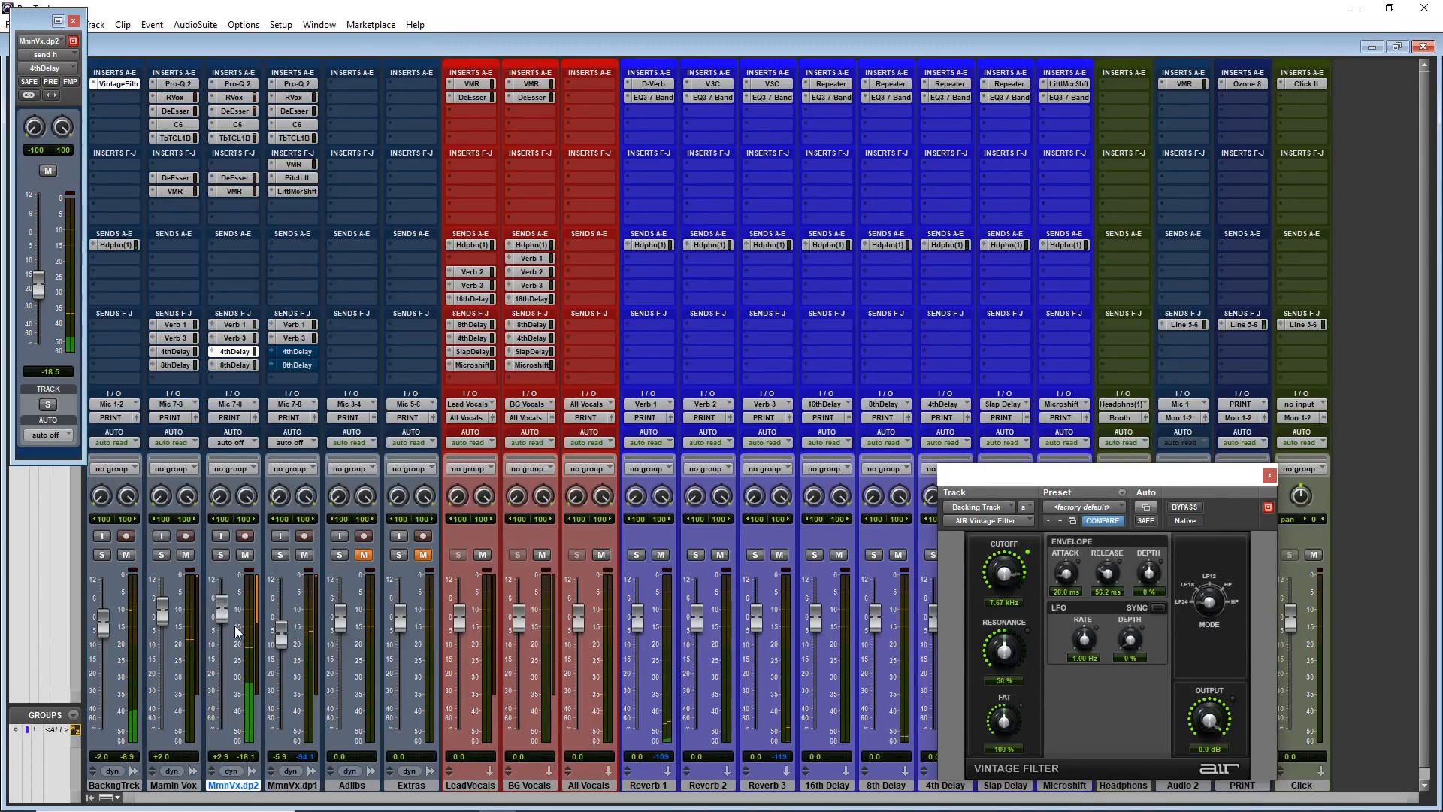
pyautogui.moveTo(225, 621); pyautogui.dragTo(225, 623)
pyautogui.click(233, 338)
pyautogui.moveTo(38, 312); pyautogui.dragTo(38, 298)
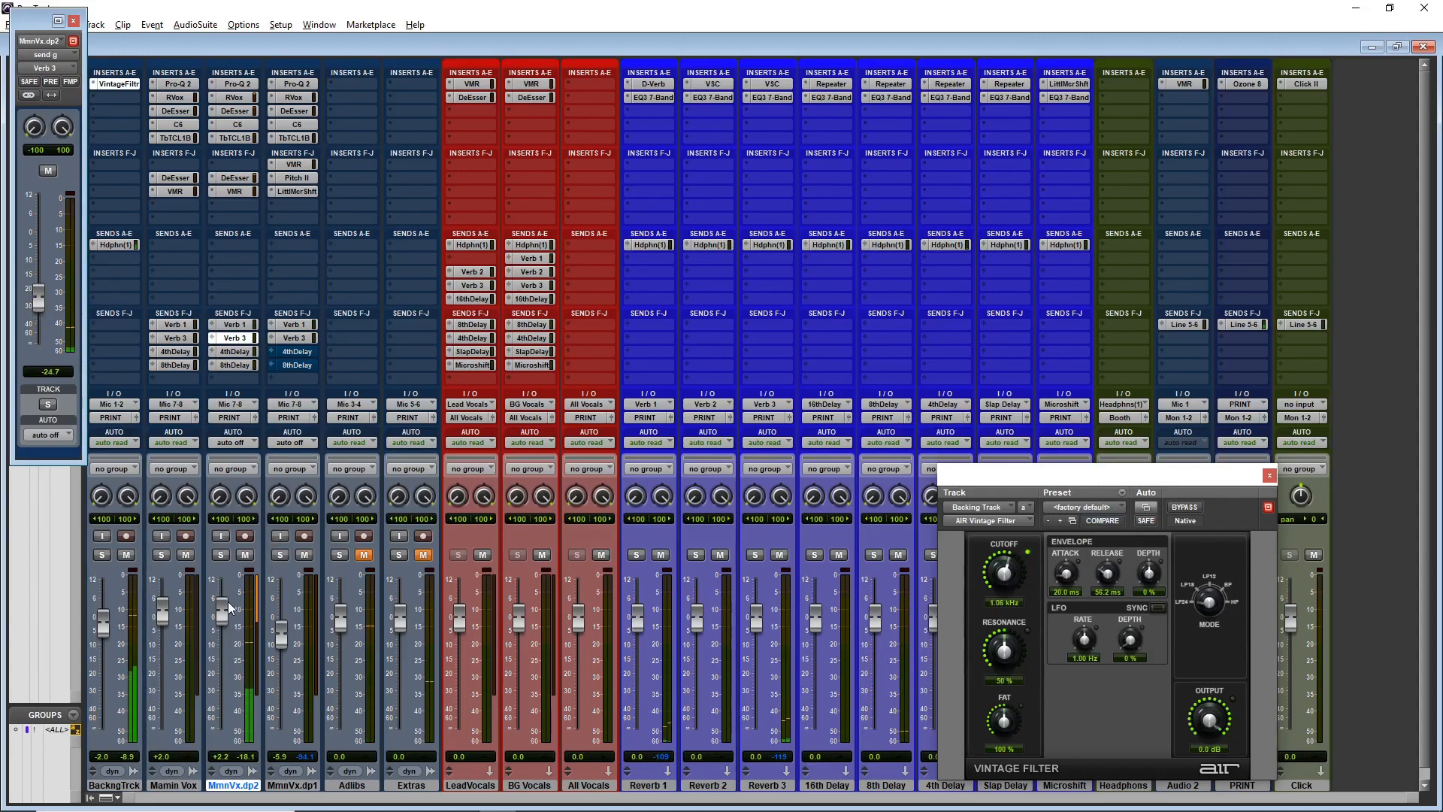
pyautogui.moveTo(224, 613); pyautogui.dragTo(225, 616)
# - Return the Backing Track to waveform view in the Edit window
pyautogui.hotkey('ctrl', '=')
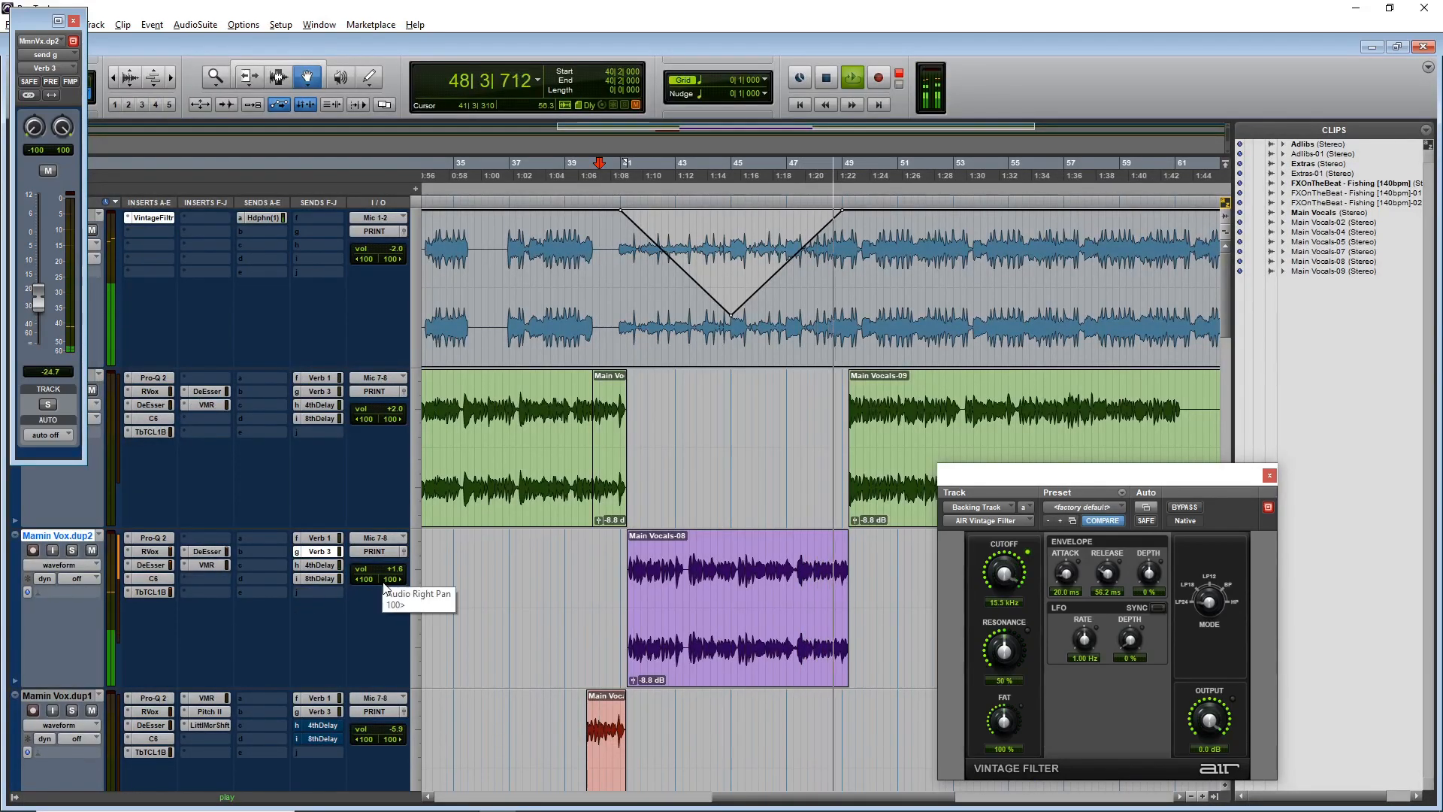
pyautogui.click(96, 248)
pyautogui.click(137, 309)
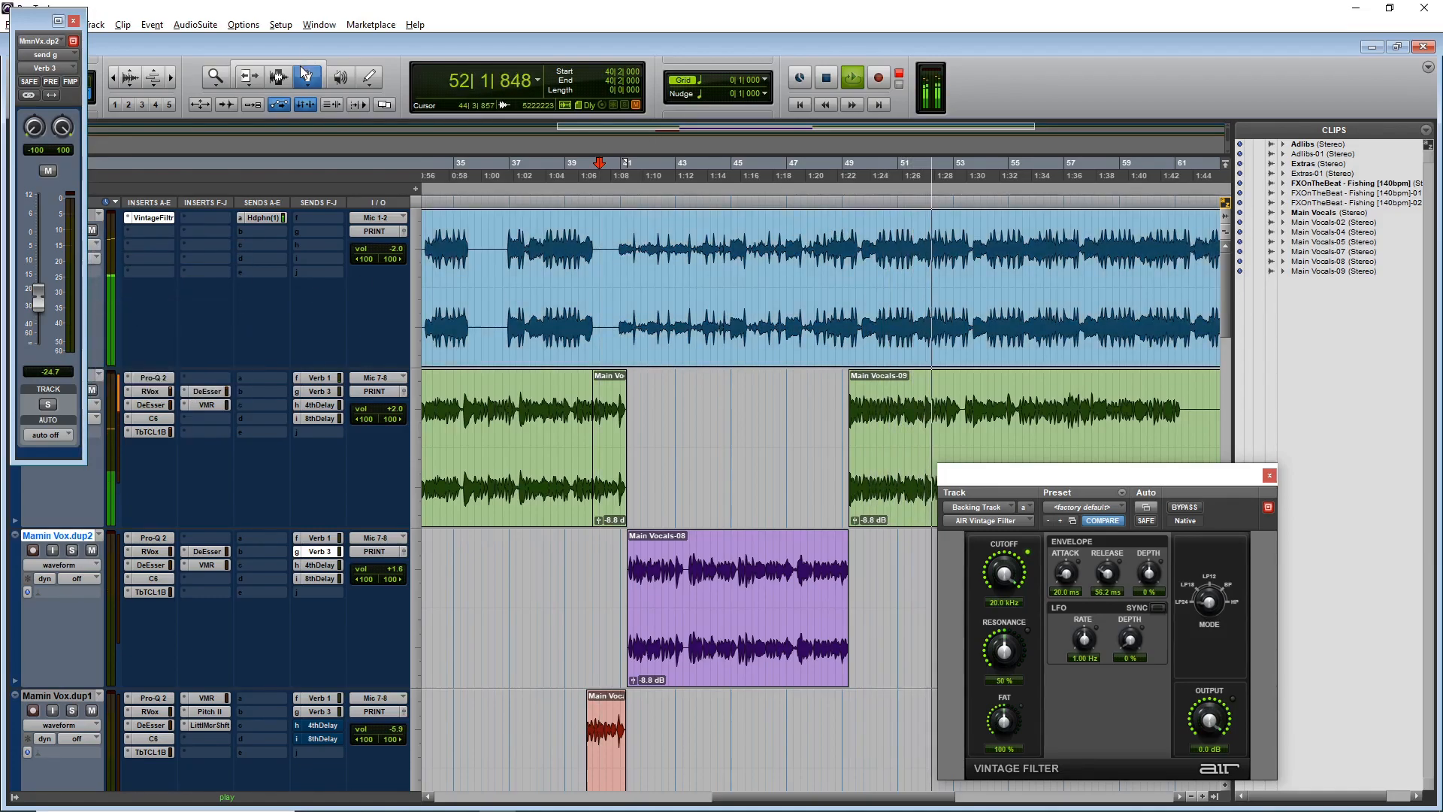
# - Enable the Smart Tool and delete a two-beat section of the Backing Track just before bar 49
pyautogui.click(303, 62)
pyautogui.moveTo(845, 233); pyautogui.dragTo(826, 241)
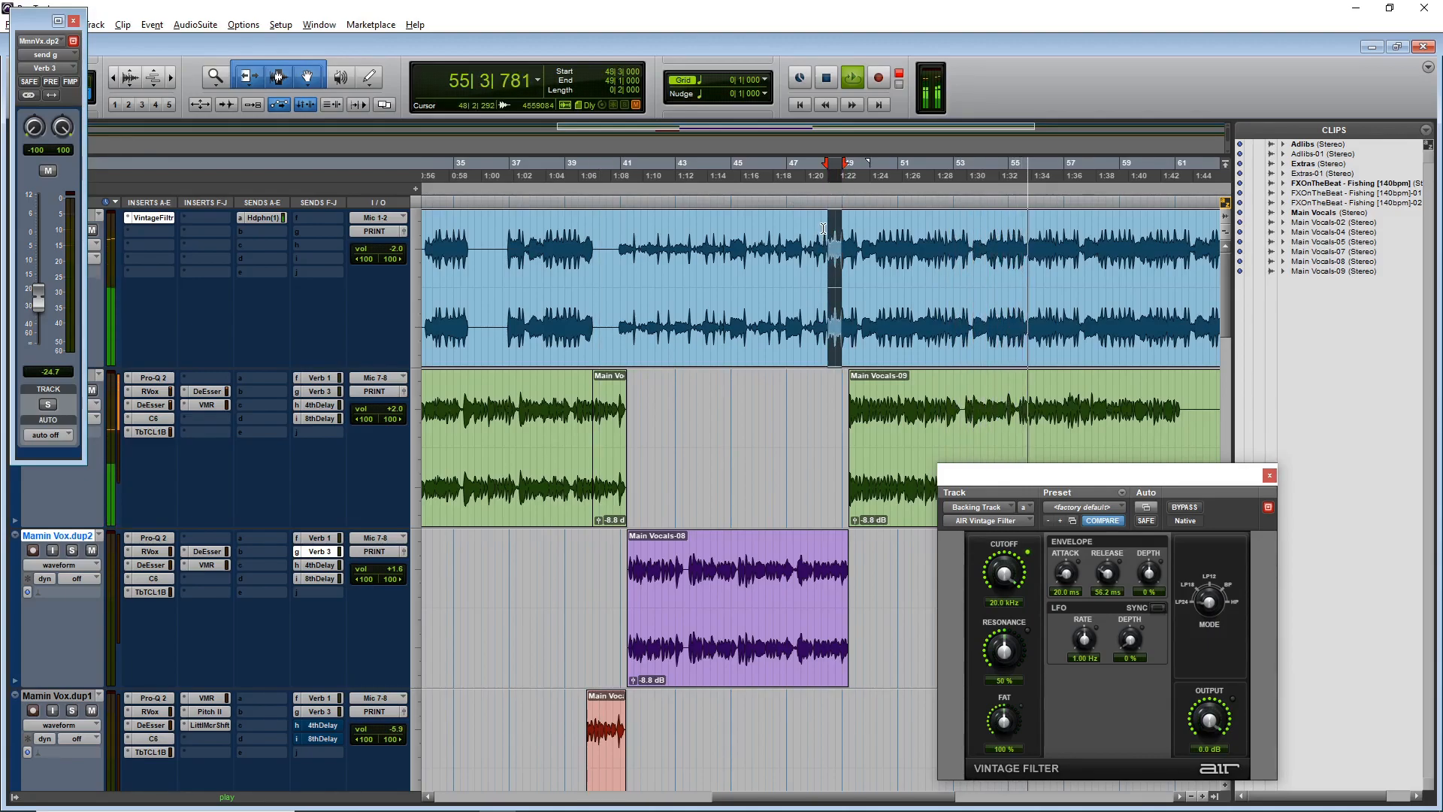
pyautogui.press('Delete')
# - Audition the Backing Track cut before bar 49, playing from 46|1|000, 47|2|000 and 40|3|000, and stop playback
pyautogui.click(759, 202)
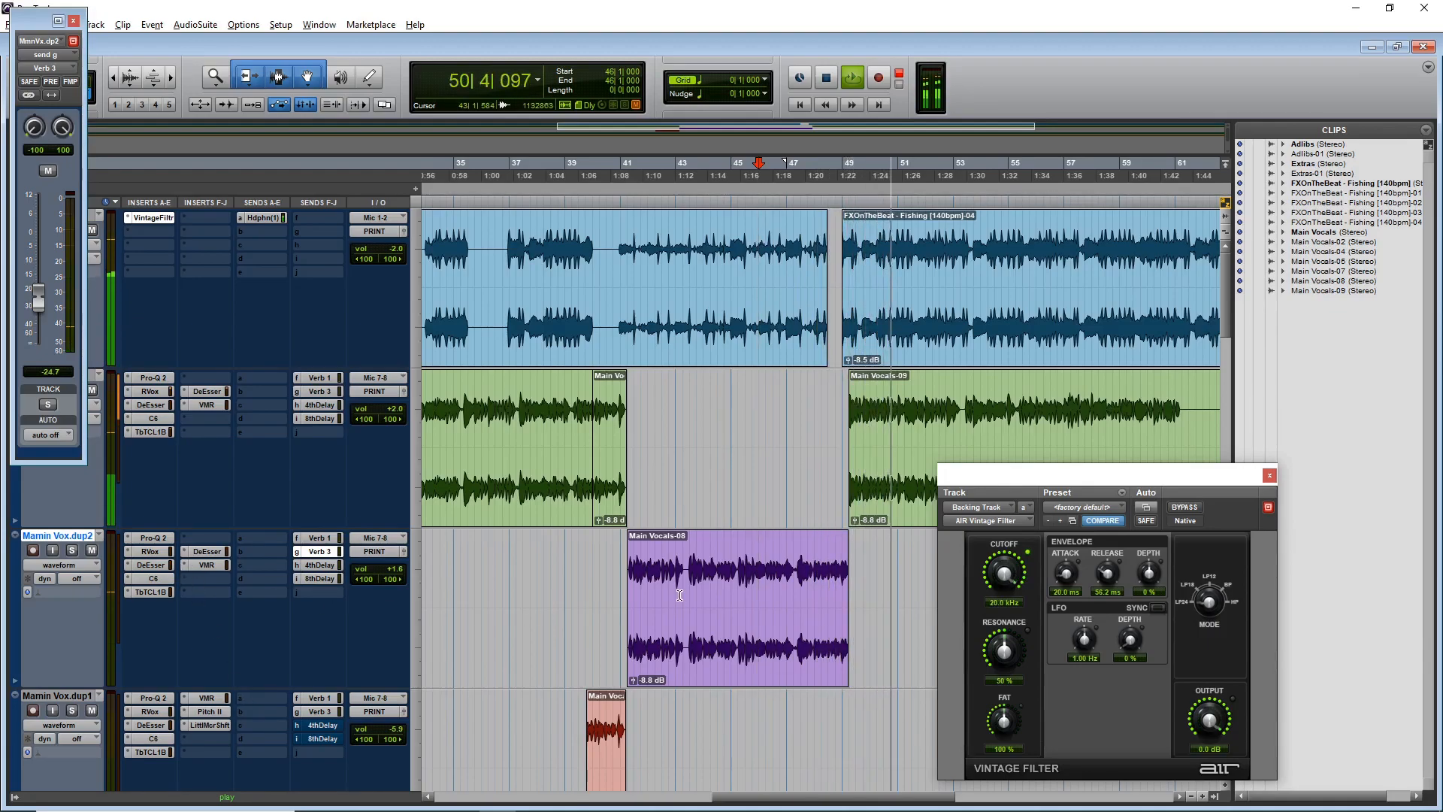
pyautogui.click(795, 572)
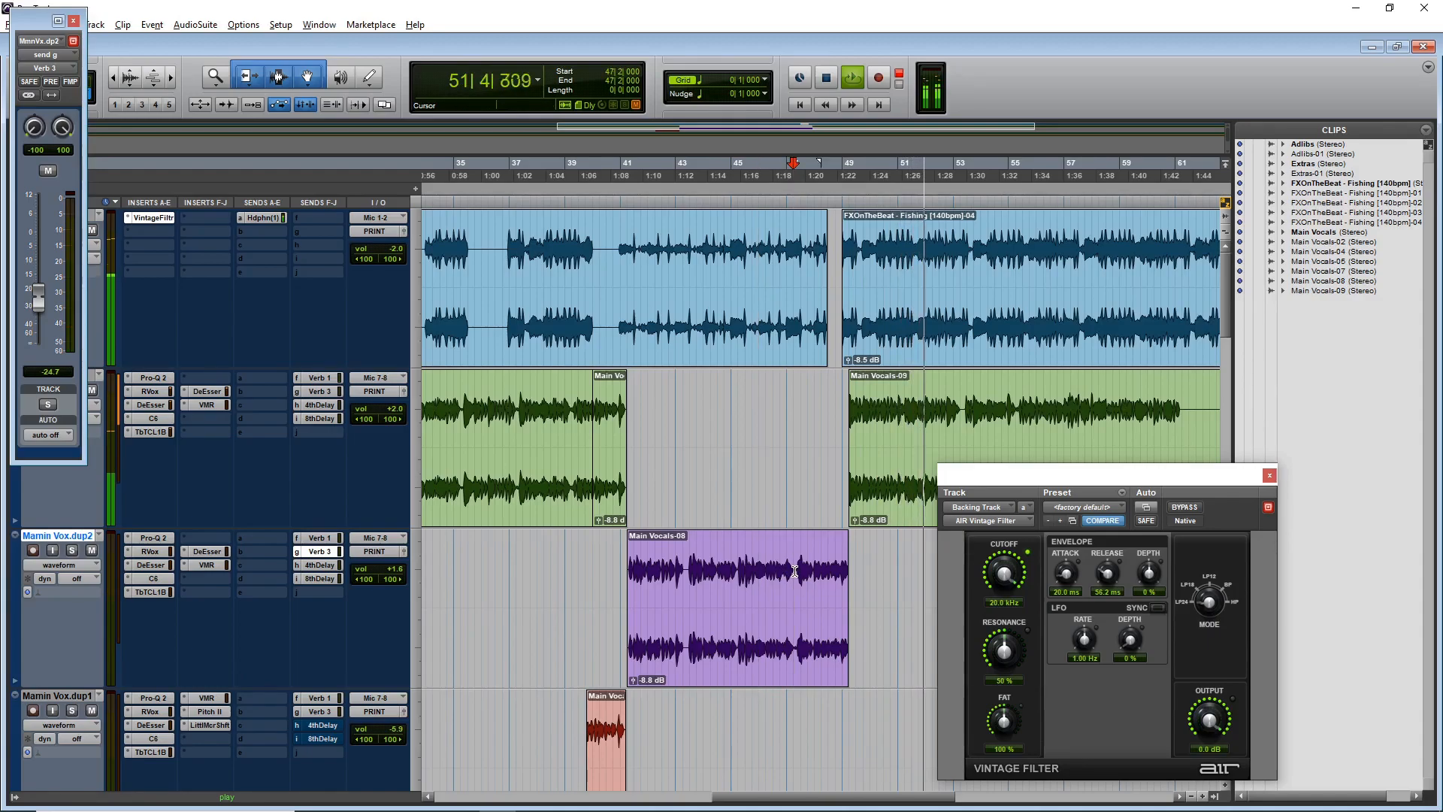
pyautogui.click(608, 567)
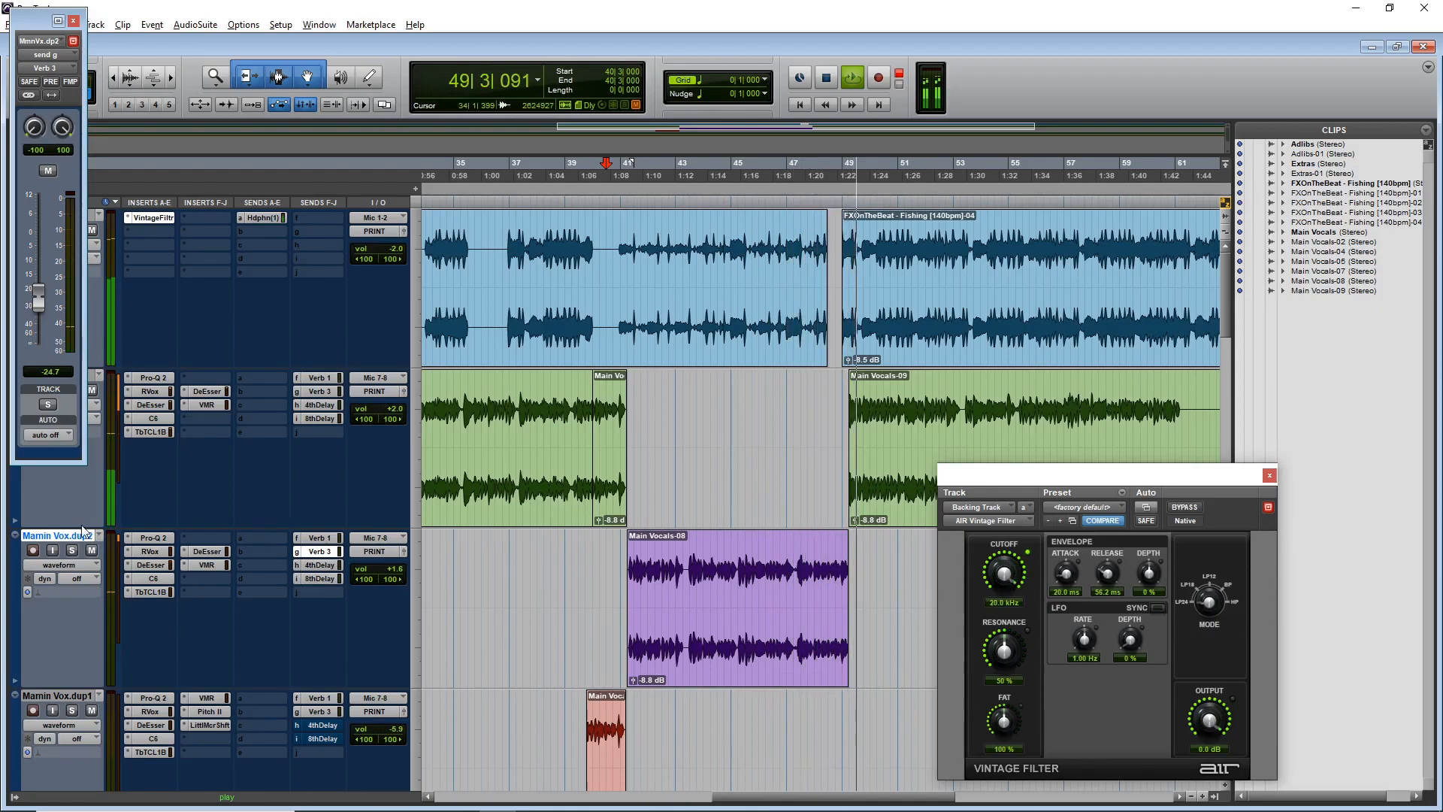
pyautogui.press('space')
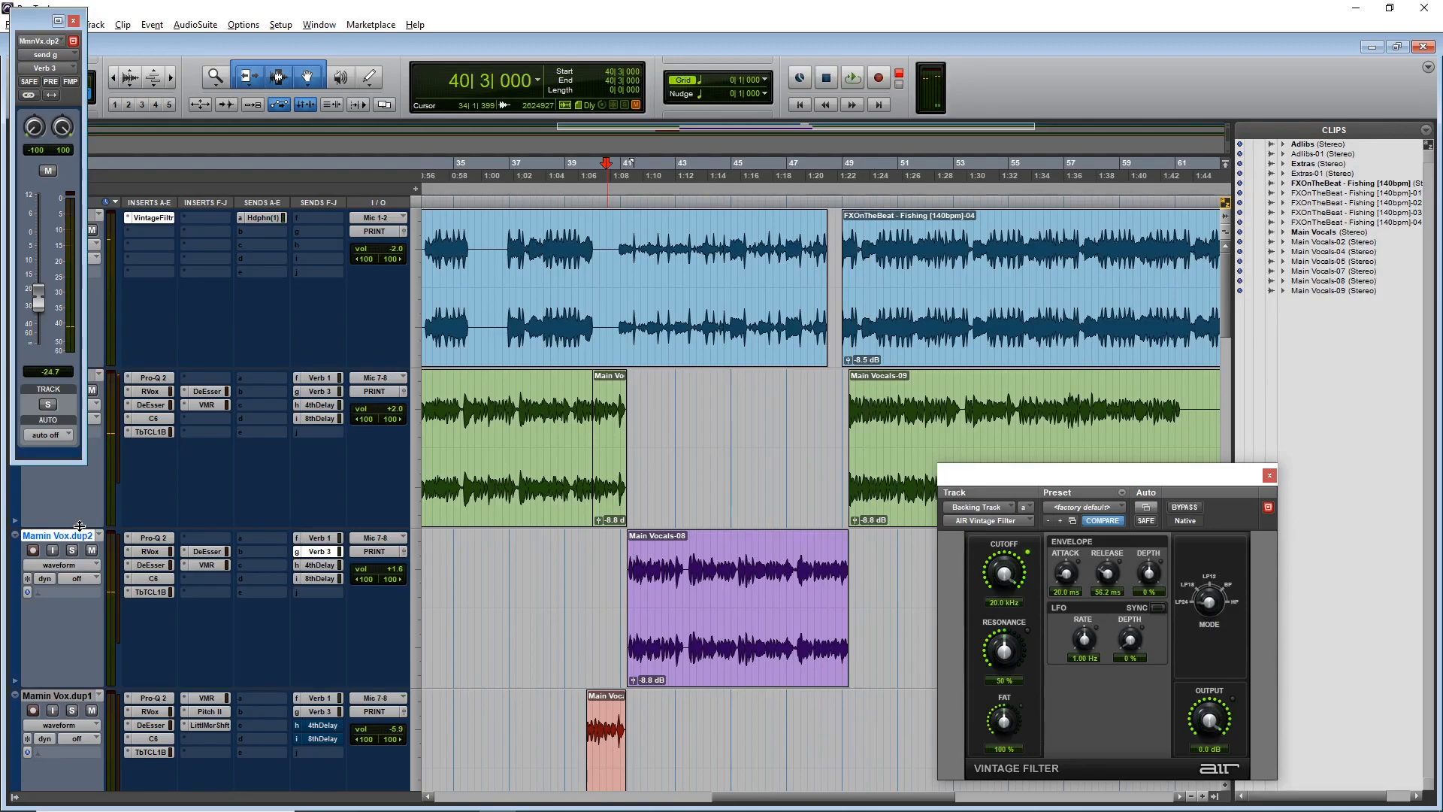
# - Reduce the height of all tracks and fit the whole session's clips into the Edit window timeline
pyautogui.moveTo(80, 526); pyautogui.dragTo(85, 268)
pyautogui.scroll(-2, 496, 328)
pyautogui.scroll(-1, 496, 328)
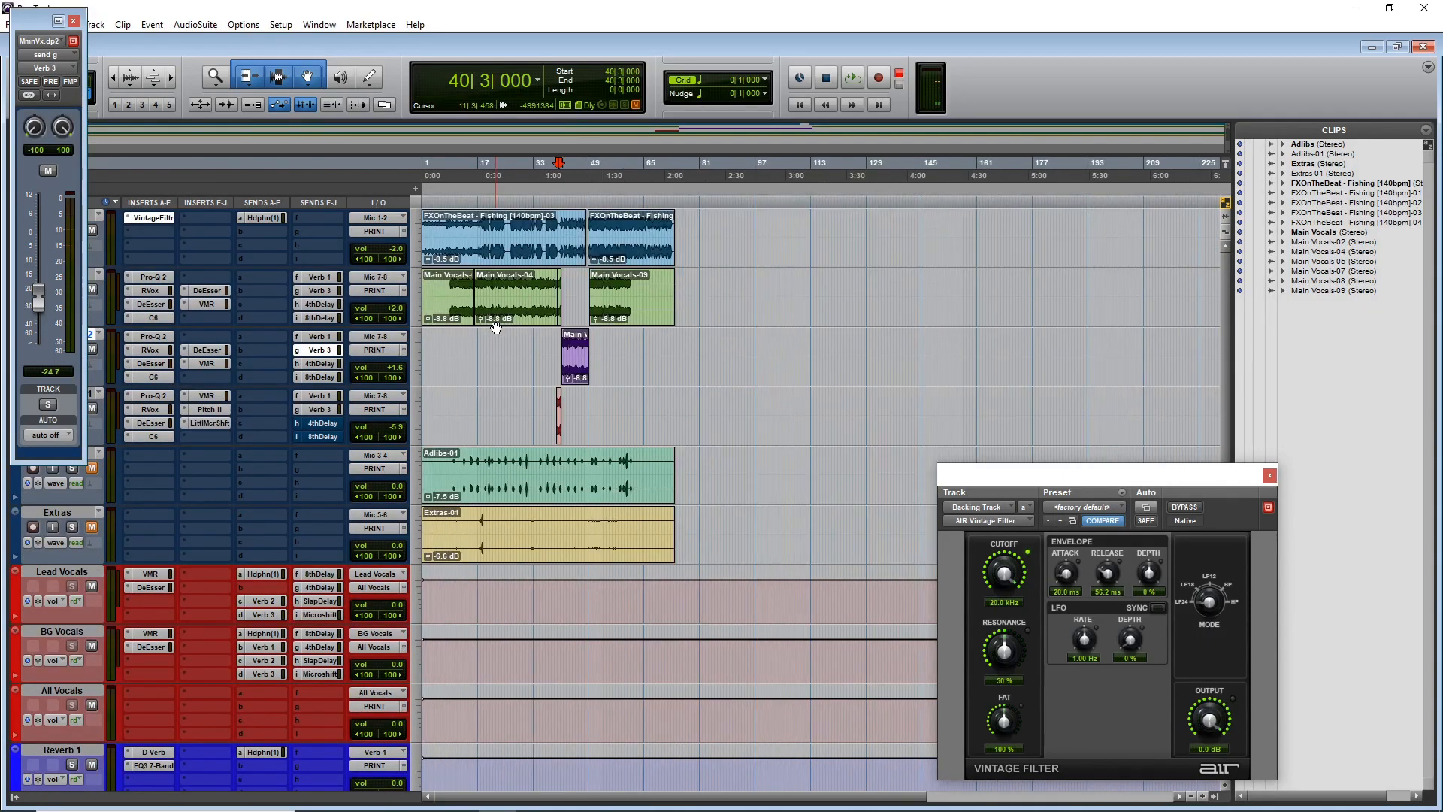
# - Open the Little MicroShift insert on Mamin Vox.dup1 from the Mix window and return to the Edit window
pyautogui.hotkey('ctrl', '=')
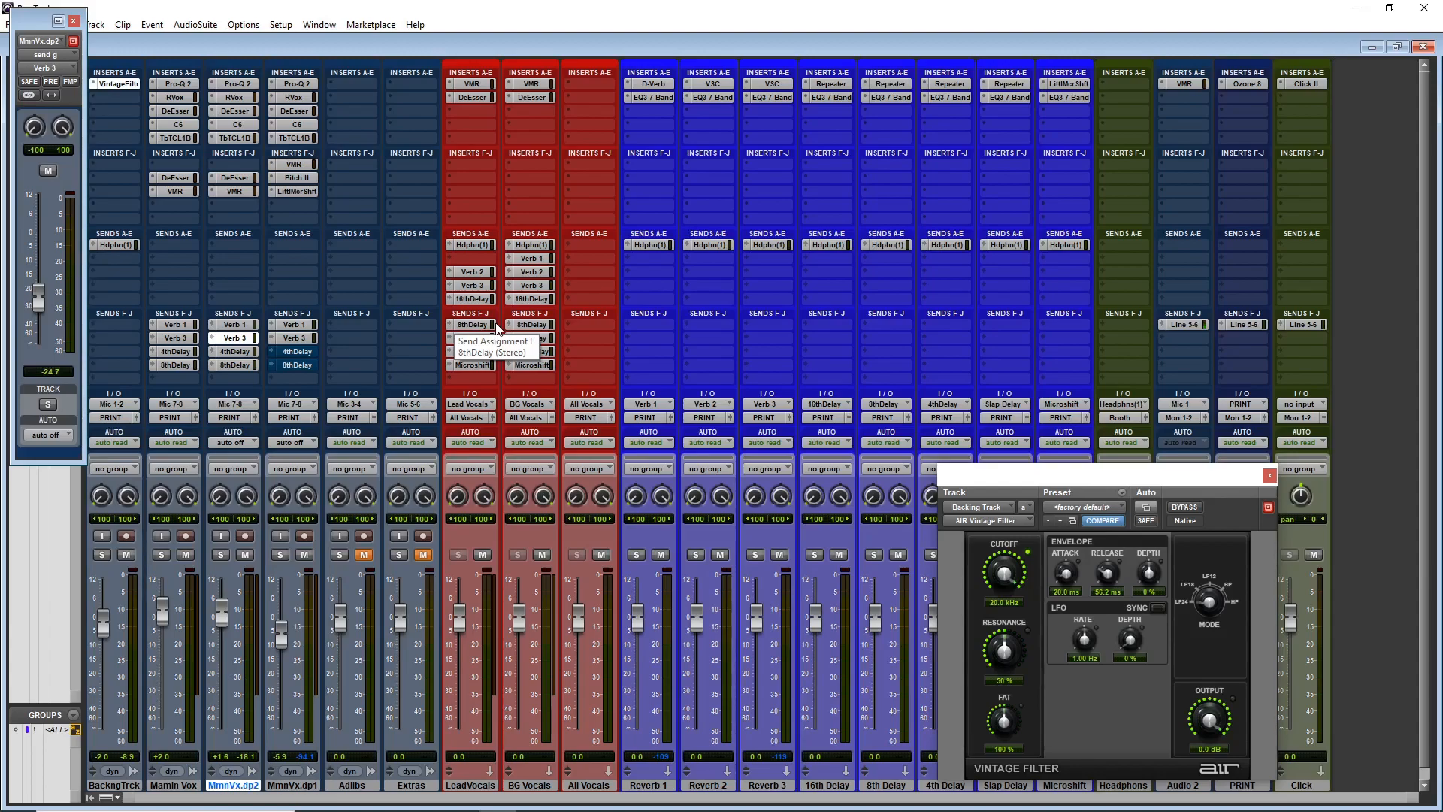
pyautogui.click(297, 192)
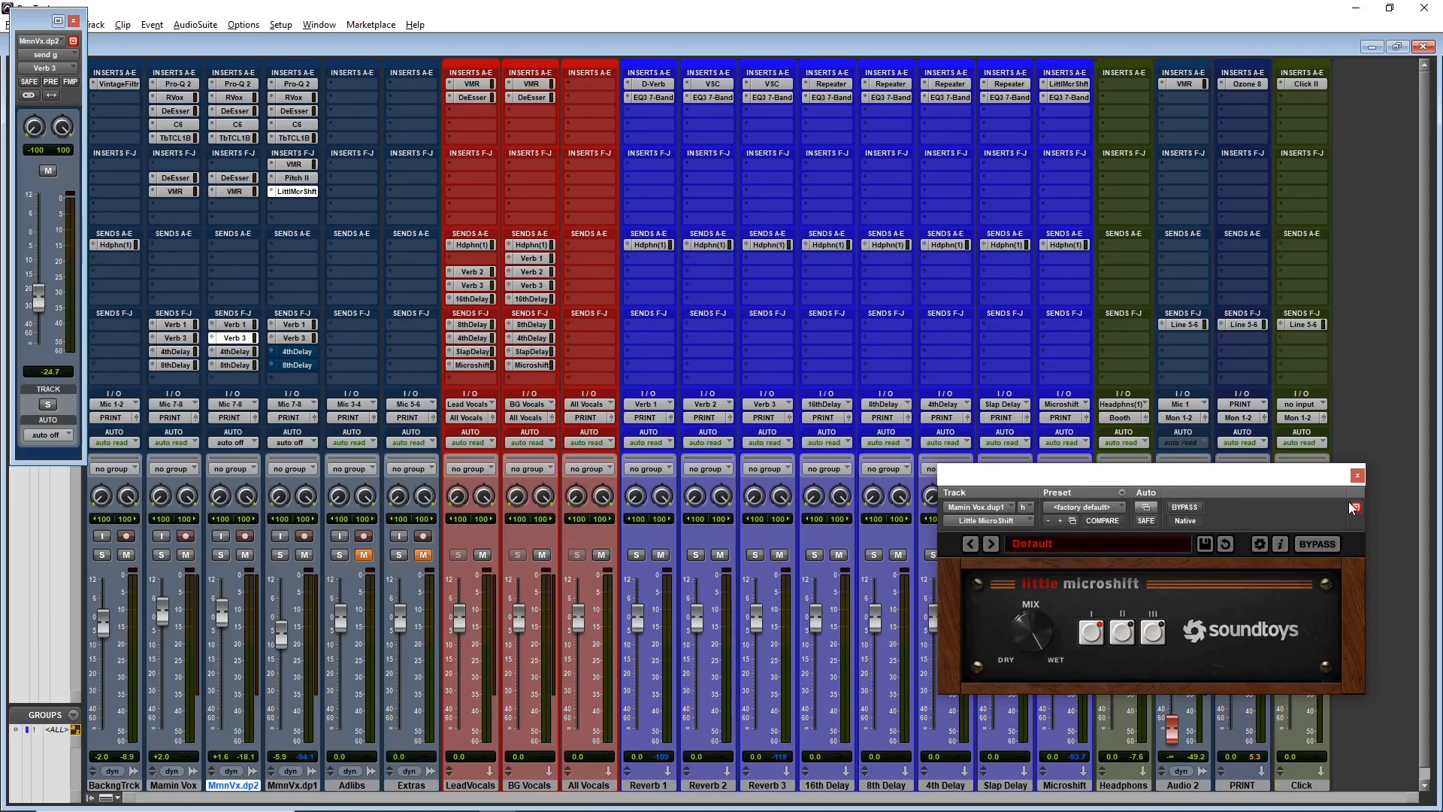
pyautogui.hotkey('ctrl', '=')
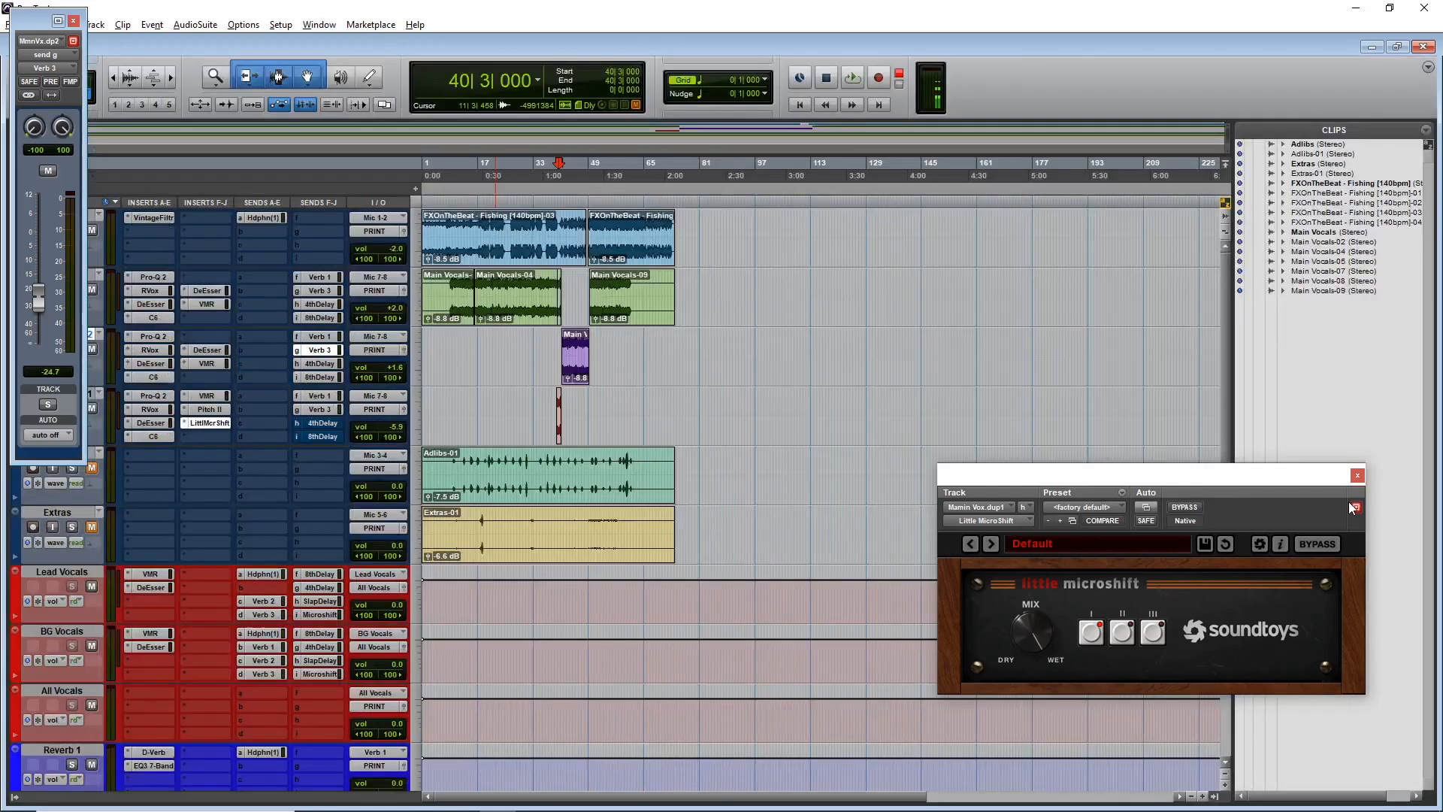
# - Play the Main Vocals-08 section in context from 40|1|000 and stop playback
pyautogui.click(577, 402)
pyautogui.hotkey('ctrl', ']')
pyautogui.click(716, 364)
pyautogui.hotkey('ctrl', ']')
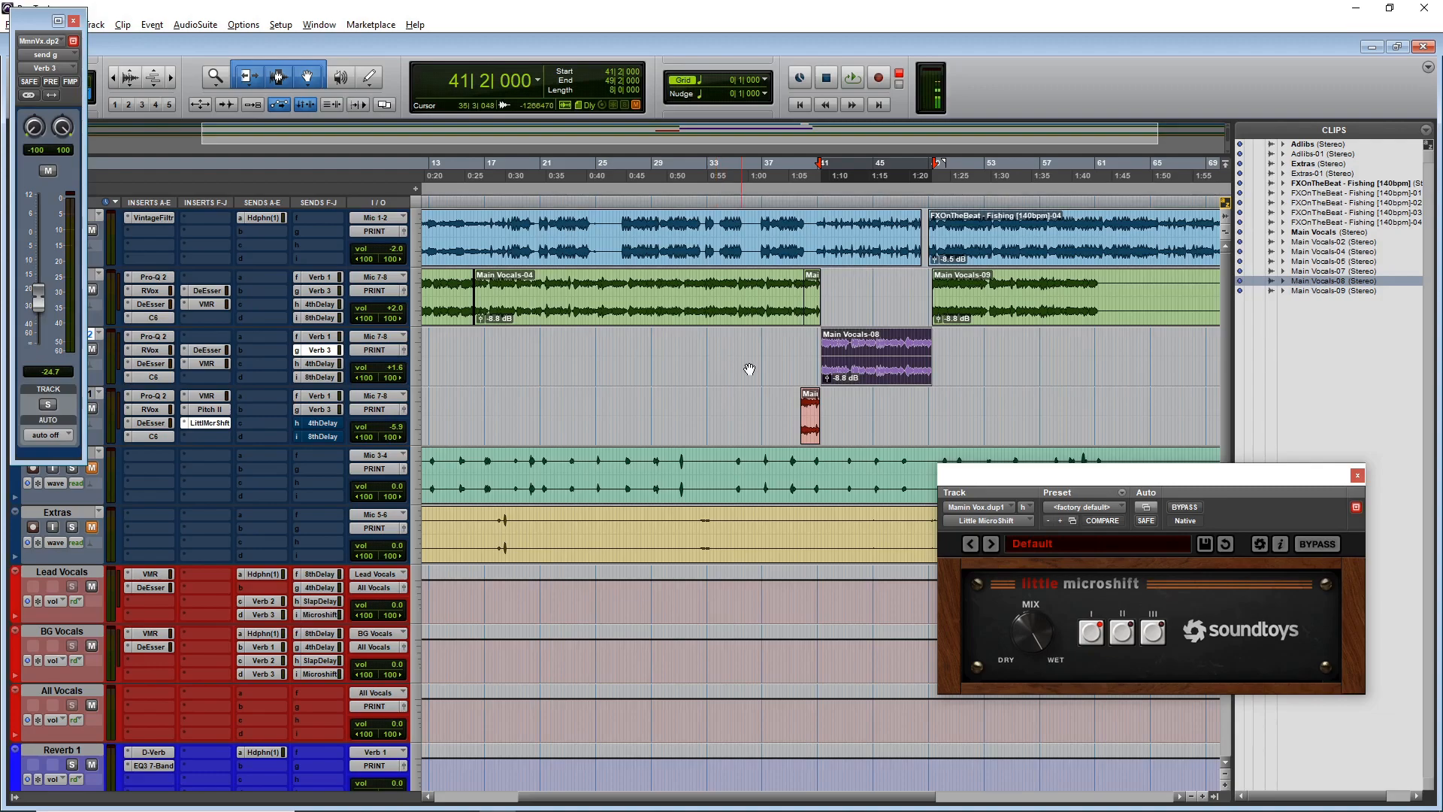
pyautogui.click(803, 346)
pyautogui.press('space')
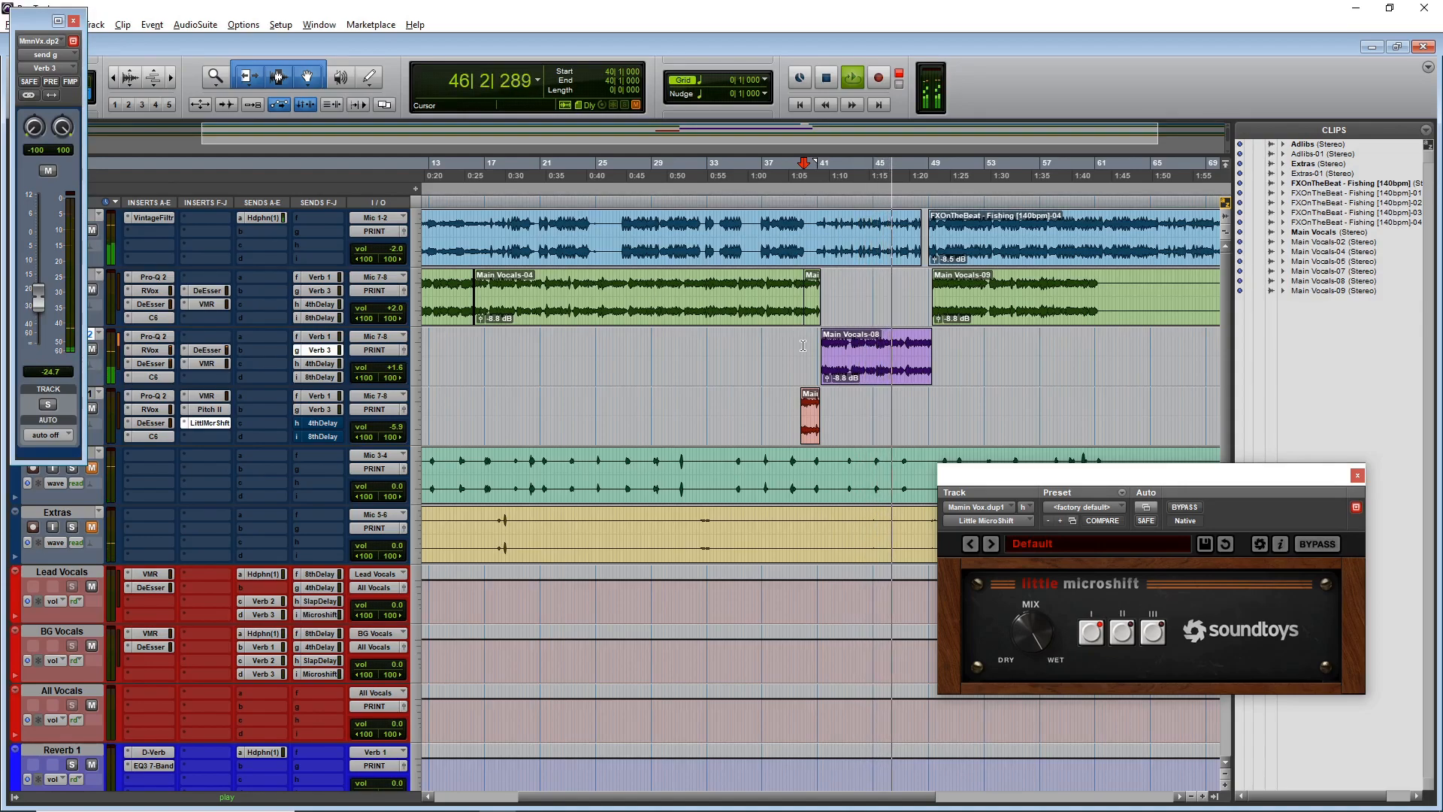
pyautogui.press('space')
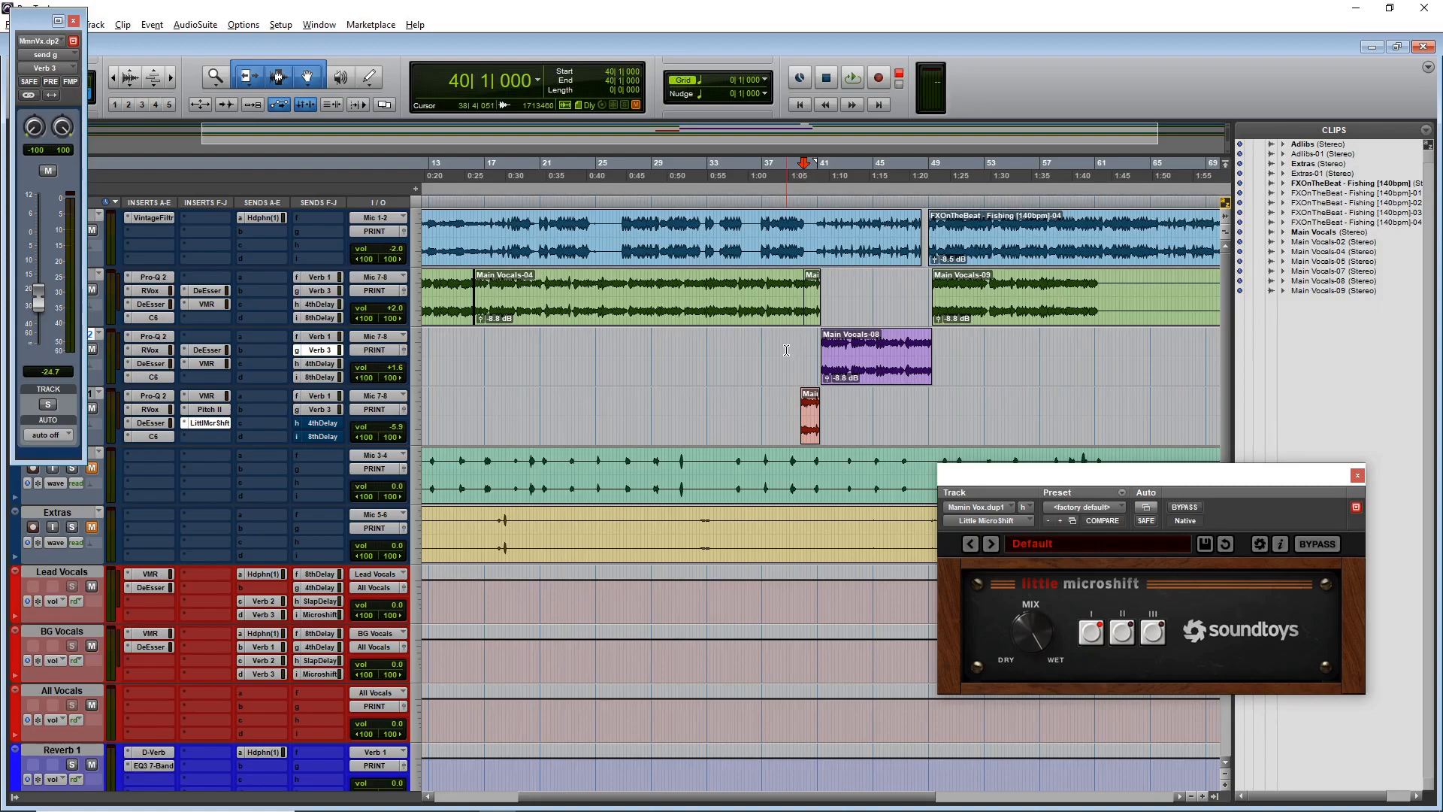
pyautogui.hotkey('ctrl', '[')
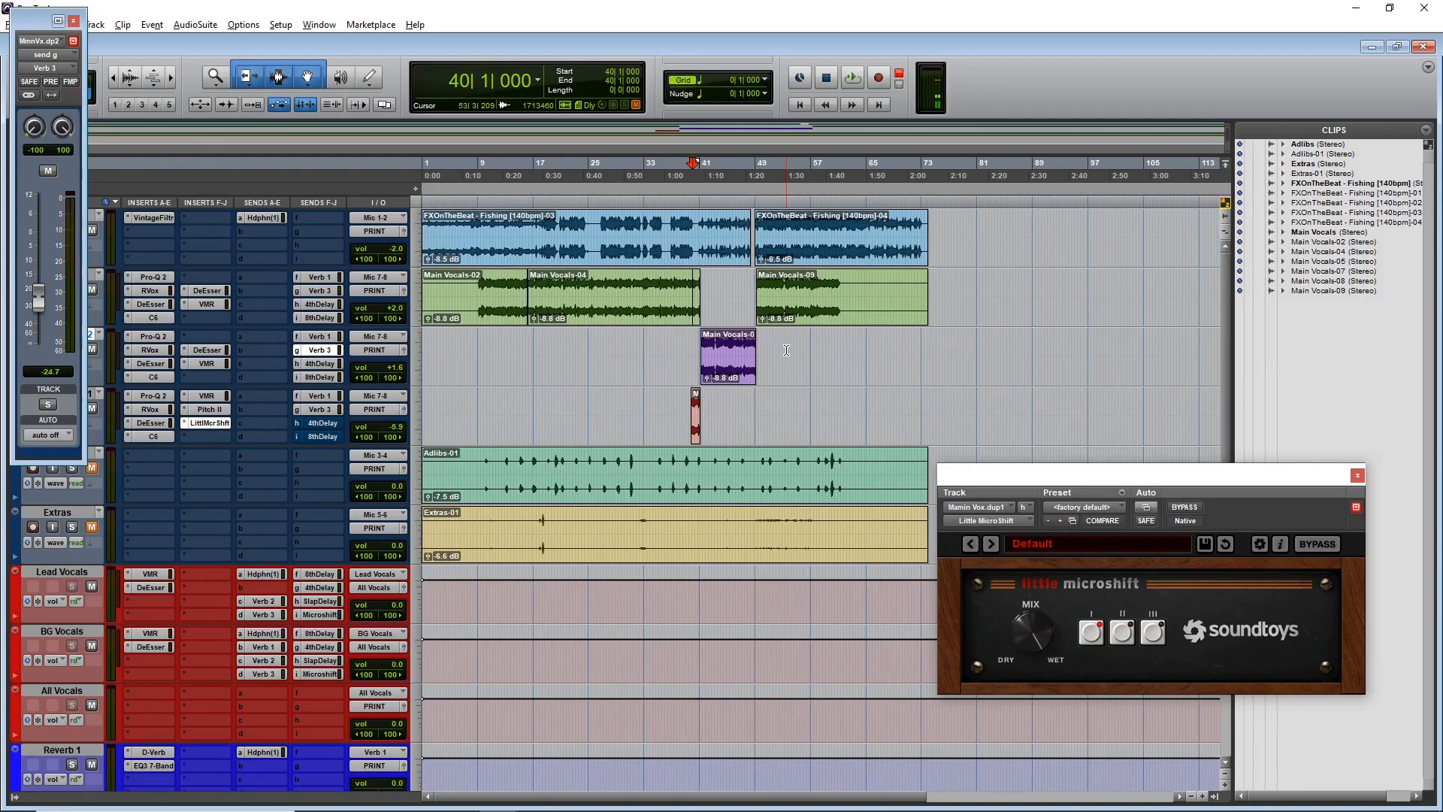